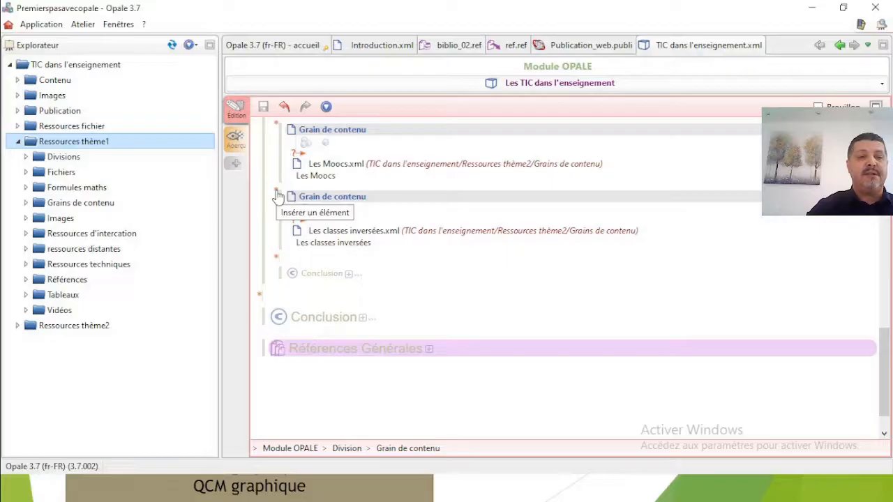
click(277, 195)
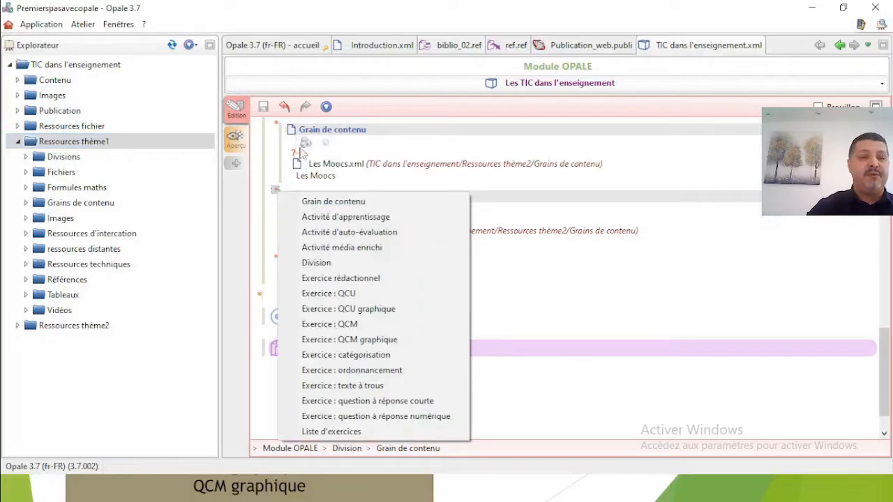
click(258, 298)
click(258, 297)
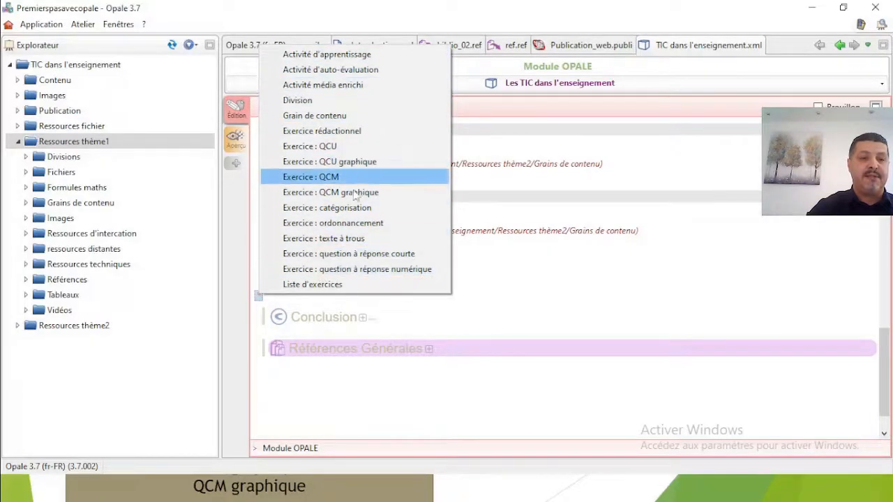
click(540, 138)
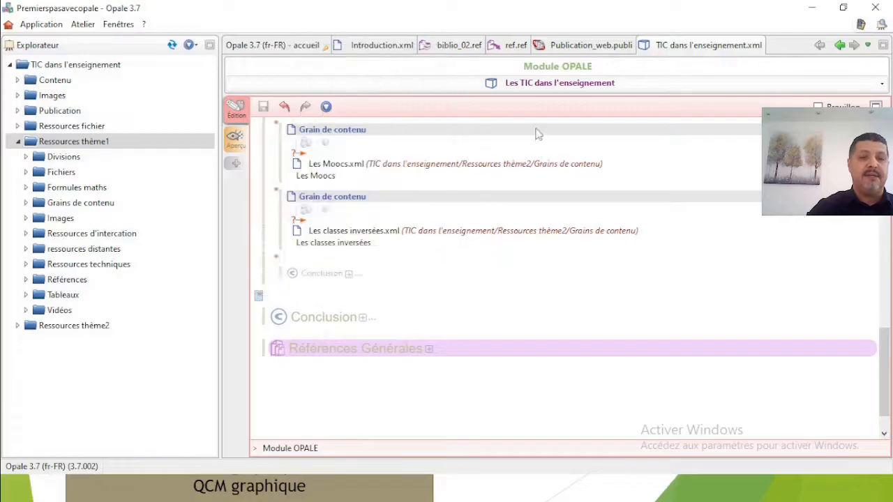
click(275, 190)
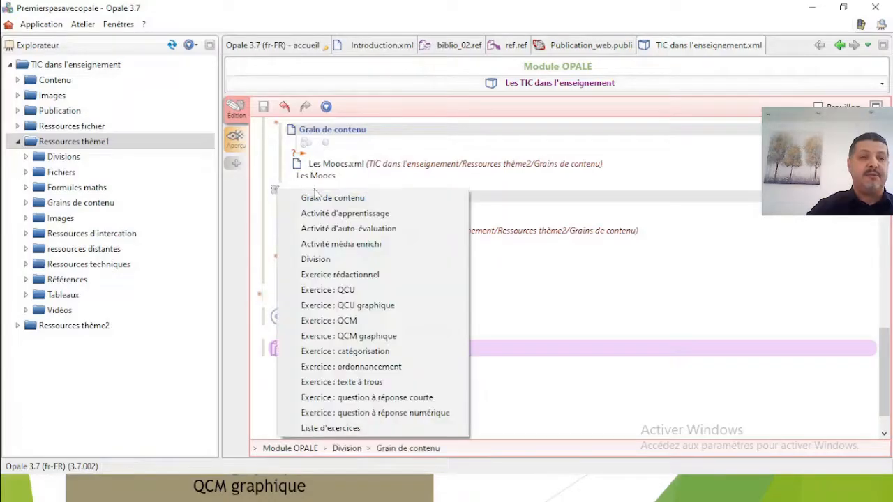
click(541, 180)
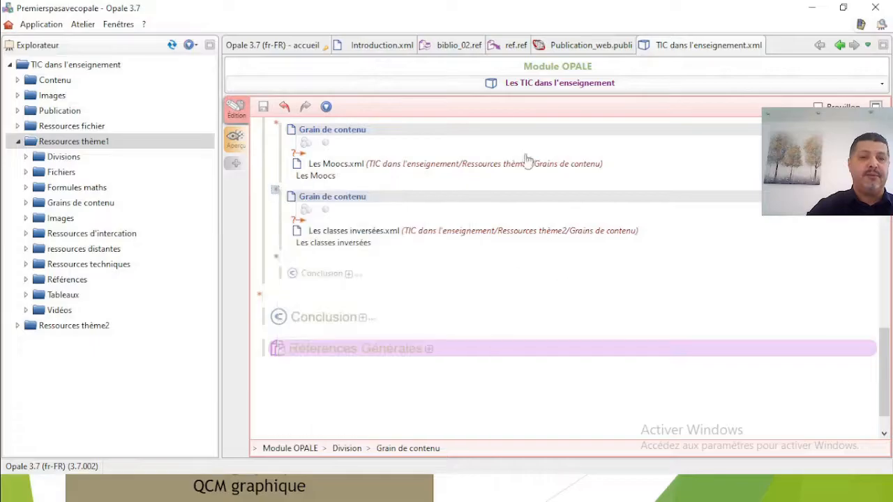
- Browse the Introduction.xml content grain and its resources
click(366, 48)
scroll(415, 238, up, 5)
scroll(415, 239, up, 5)
drag(722, 323, 745, 137)
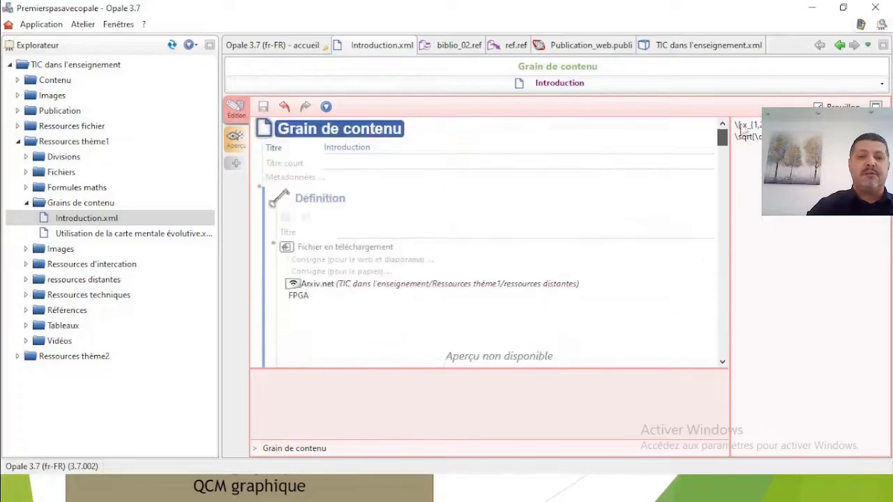
scroll(455, 200, down, 5)
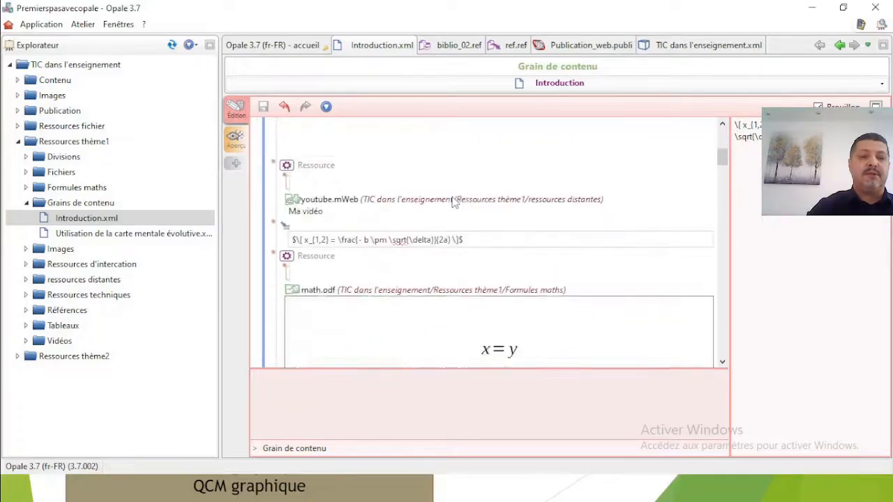
scroll(454, 200, down, 3)
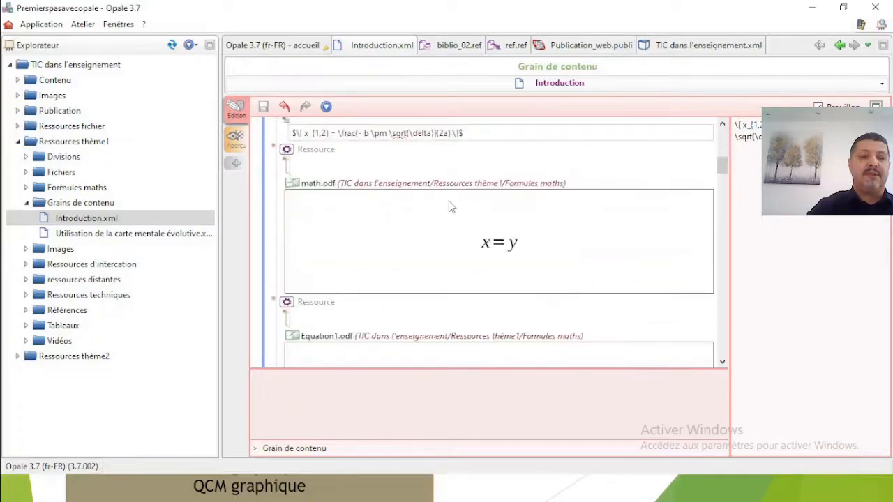
click(274, 300)
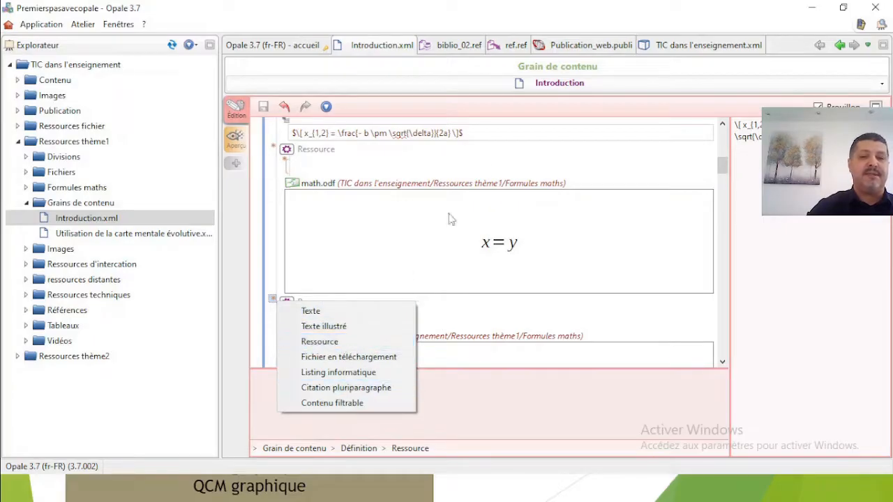
click(673, 45)
click(673, 45)
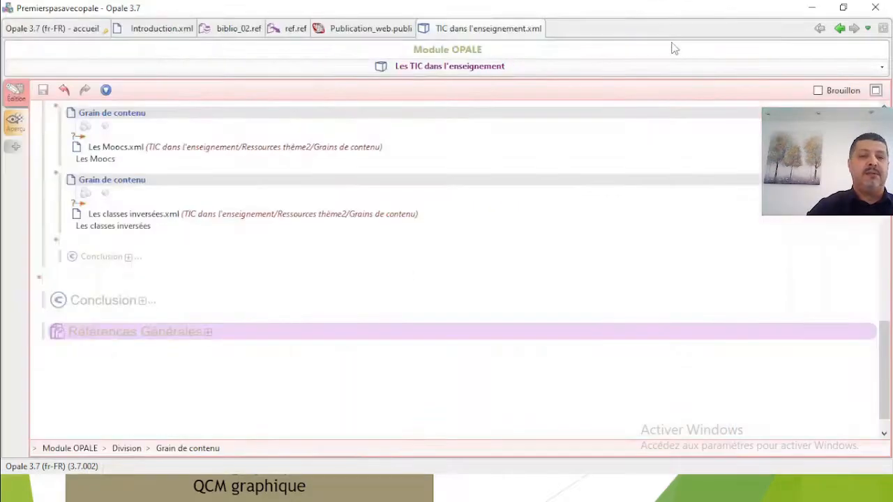
double_click(466, 29)
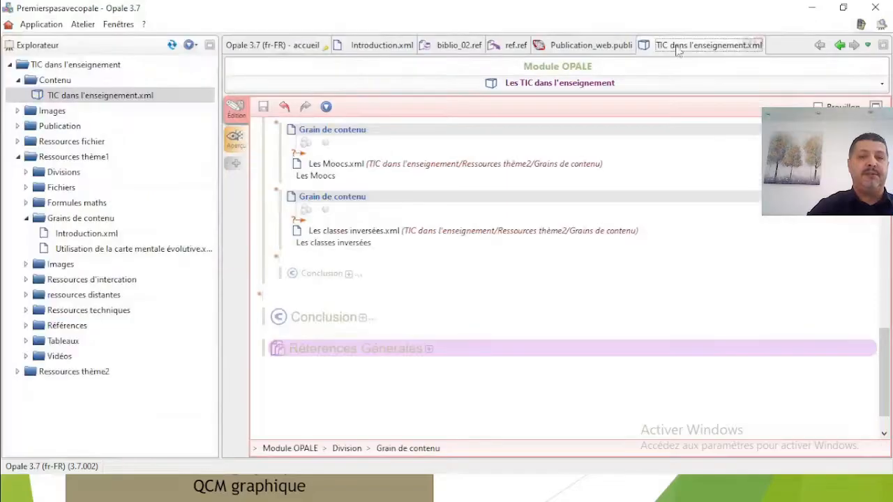
scroll(363, 223, up, 1)
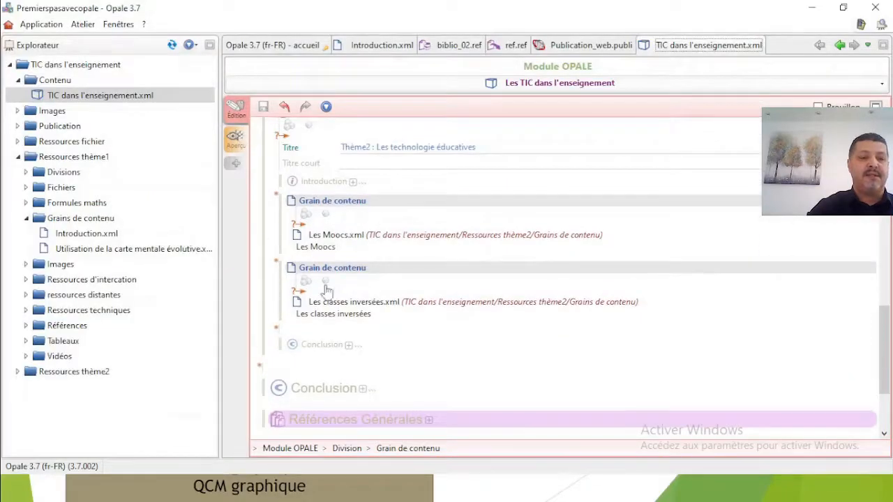
- Create a new space named Exercices inside Ressources thème1
click(19, 157)
double_click(53, 160)
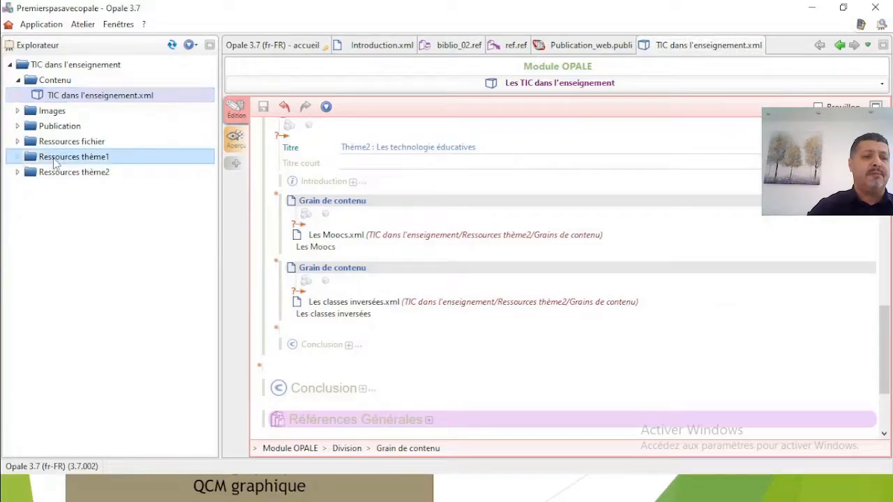
right_click(55, 162)
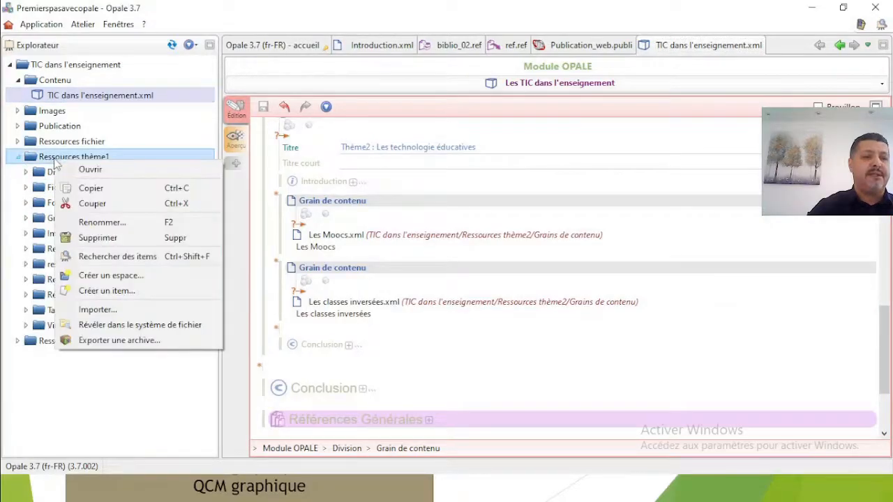
click(126, 274)
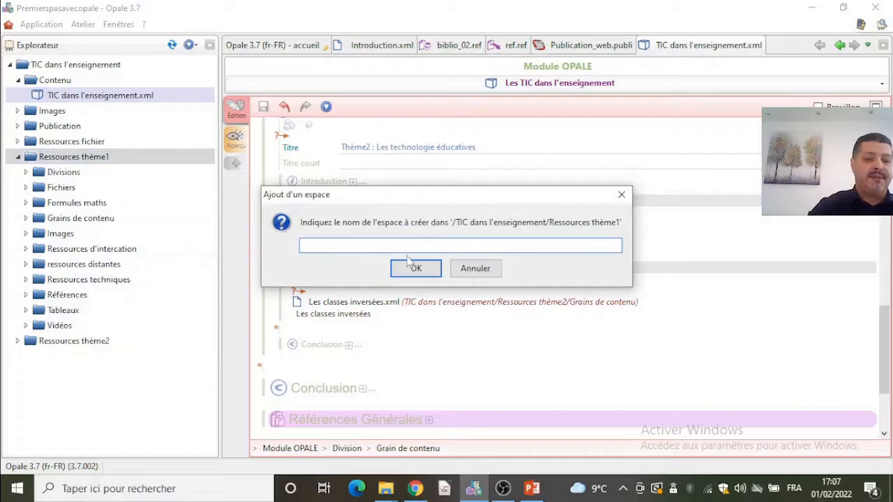
text(Exer)
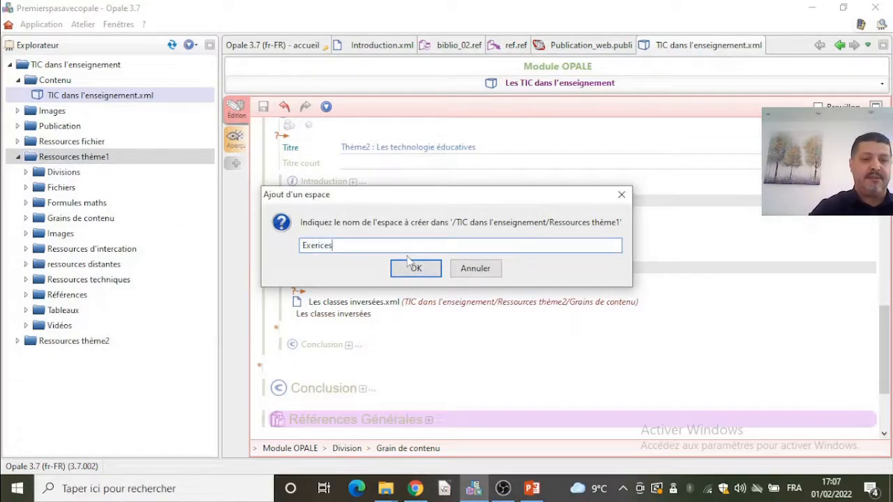
text(cices)
click(415, 269)
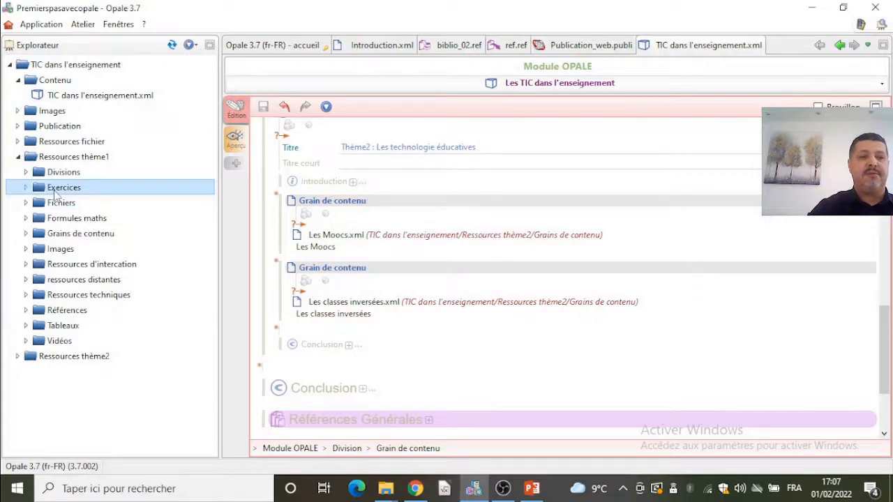
- Create a Question à Choix Unique item named qcu in the Exercices space
right_click(55, 193)
click(114, 325)
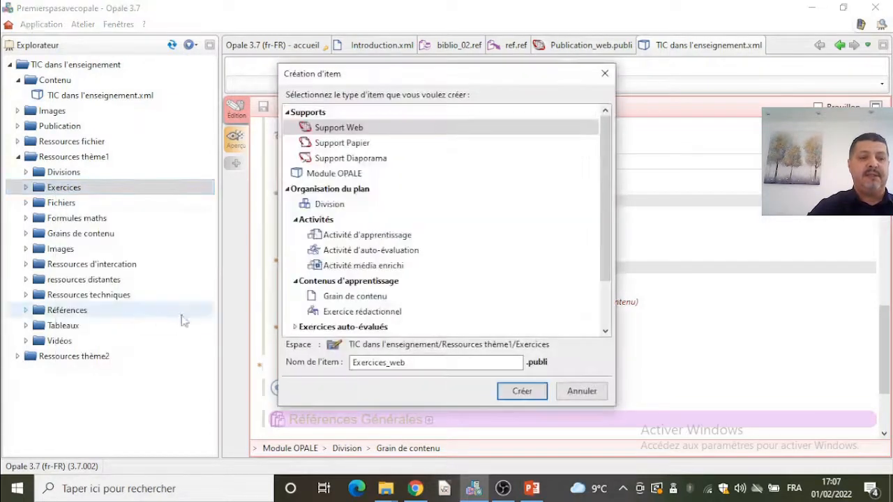
scroll(607, 298, down, 2)
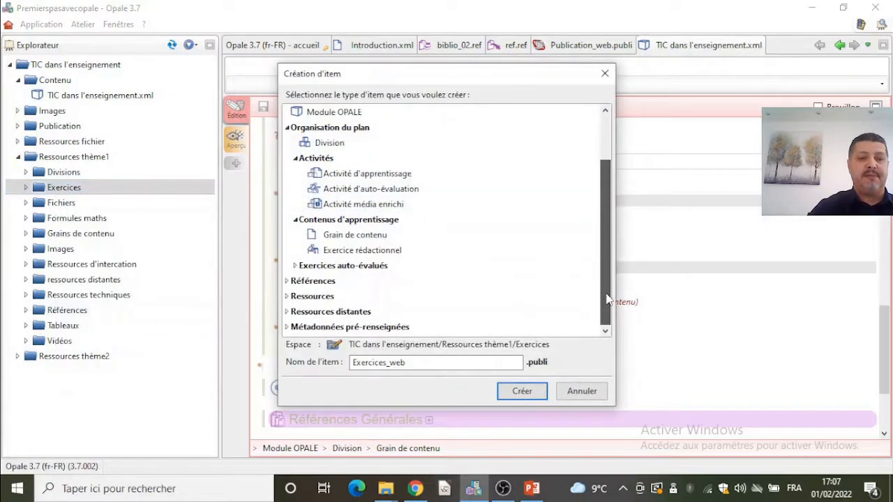
double_click(342, 266)
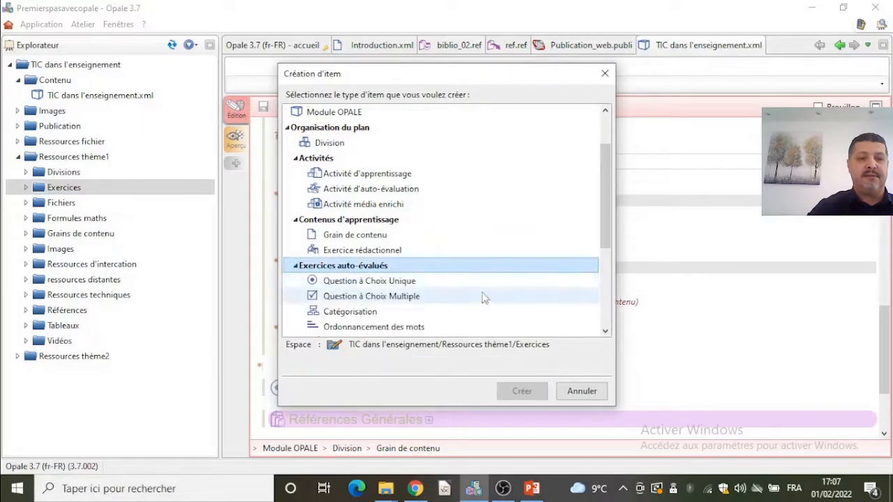
scroll(390, 266, down, 1)
click(388, 236)
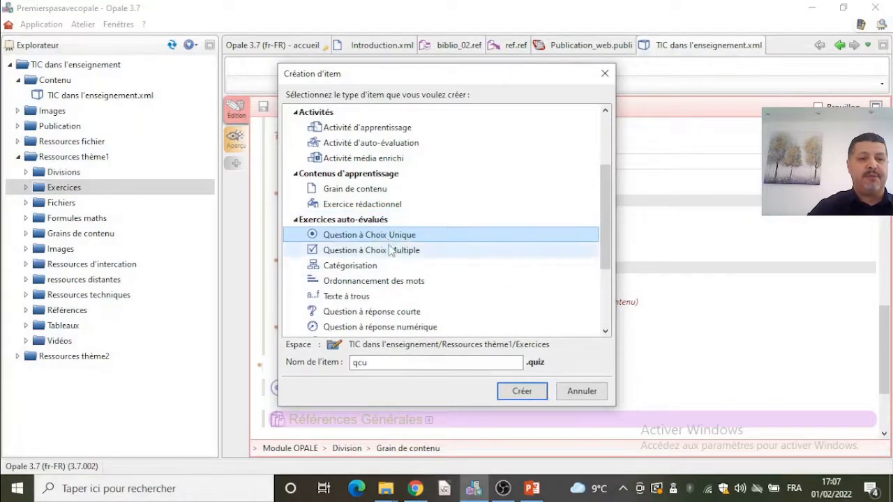
click(404, 363)
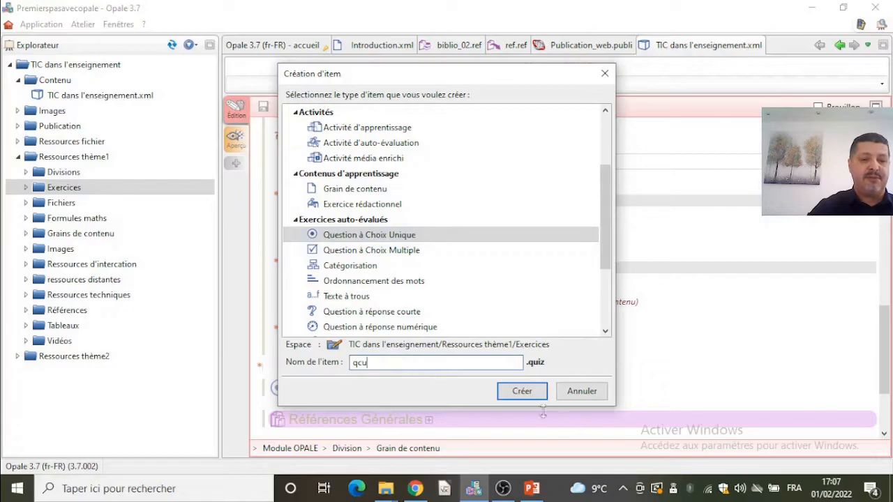
click(516, 392)
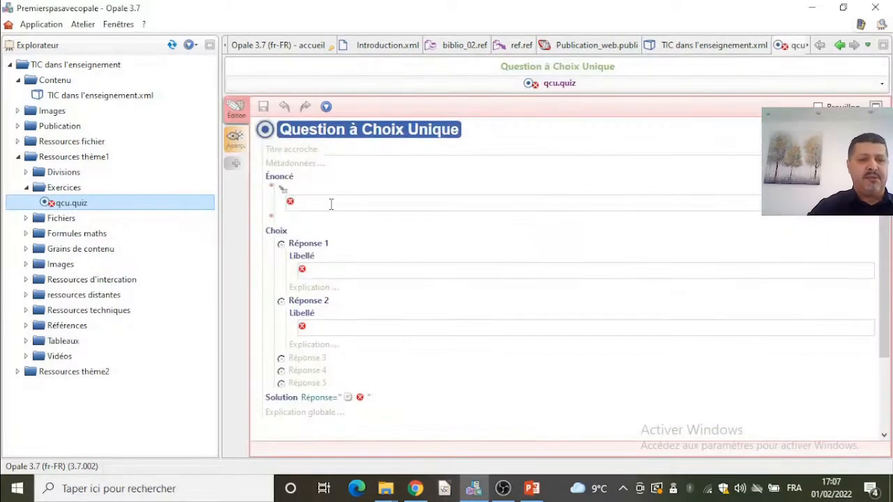
- Set the quiz's title to Avez-vous maîtrisé Opale
click(332, 149)
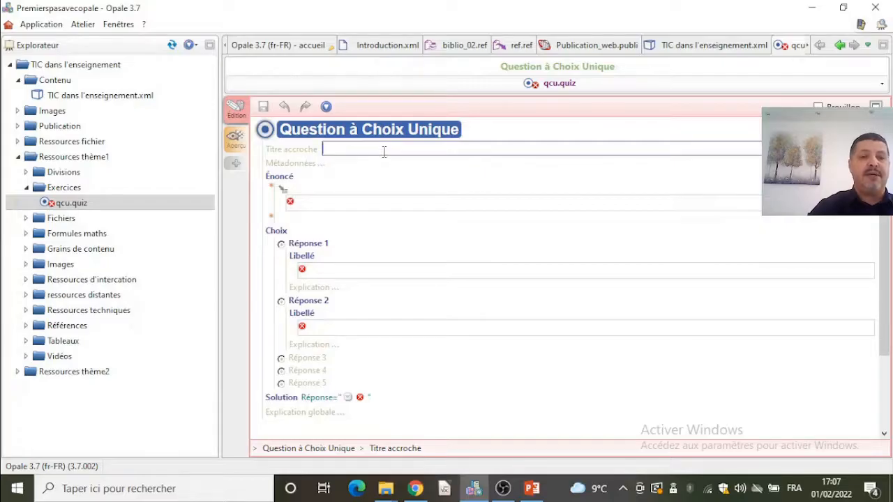
text(A)
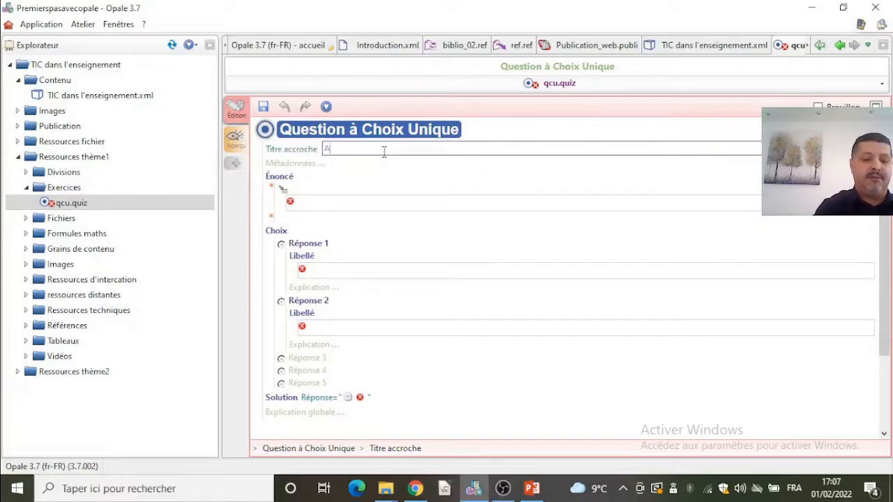
text(vez-vous)
text( map)
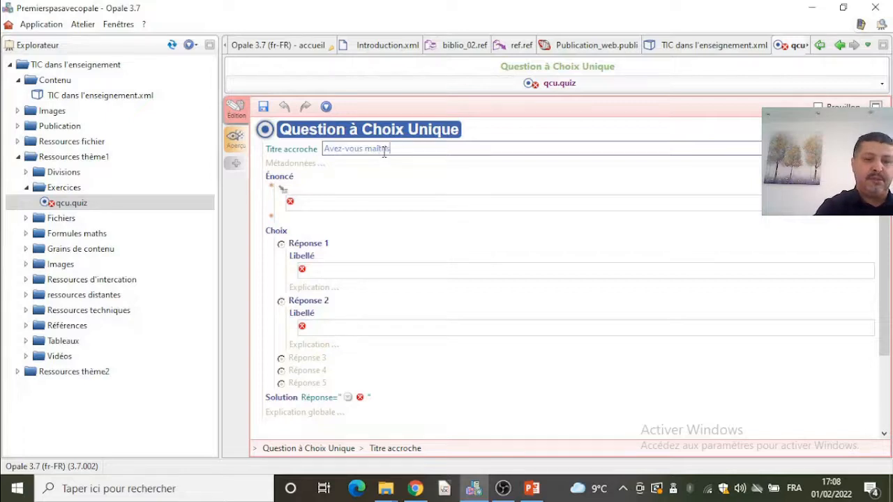
text(trisé Opale)
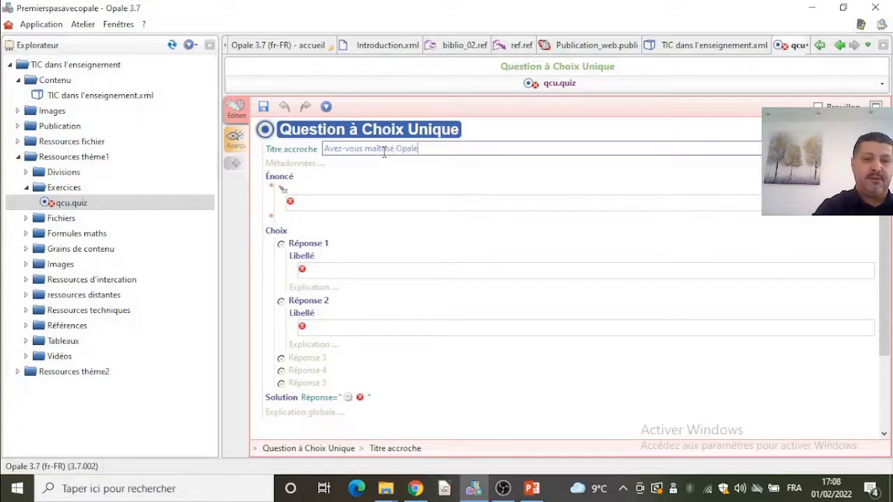
- Enter the question statement C'est quoi Opale
click(363, 202)
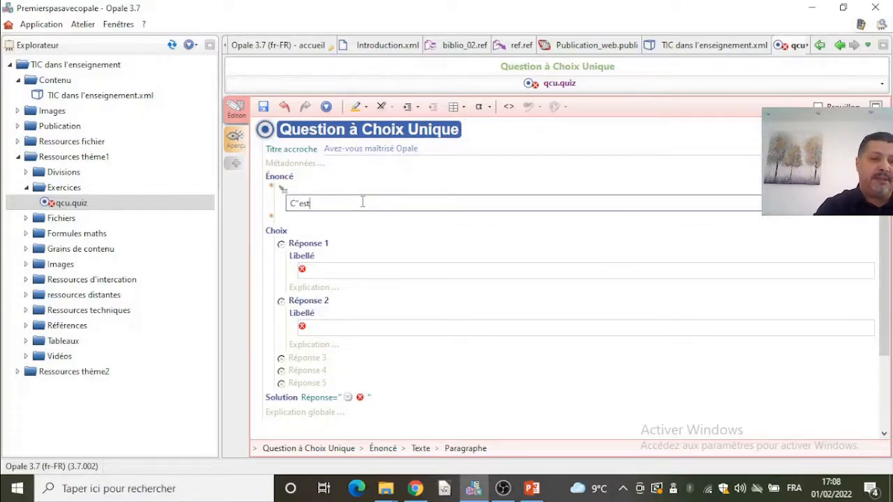
text(C'est quoi)
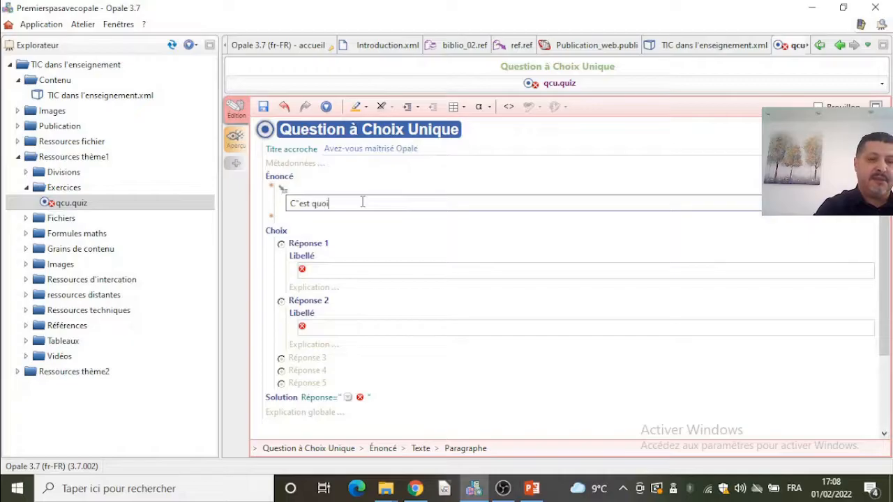
text( Opale)
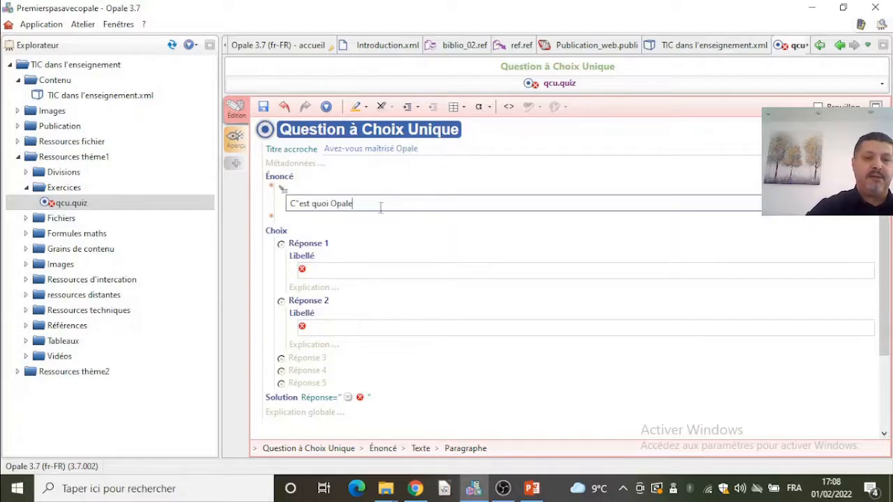
- Fill in Réponse 1's label as Logicien de traitement de texte
click(358, 272)
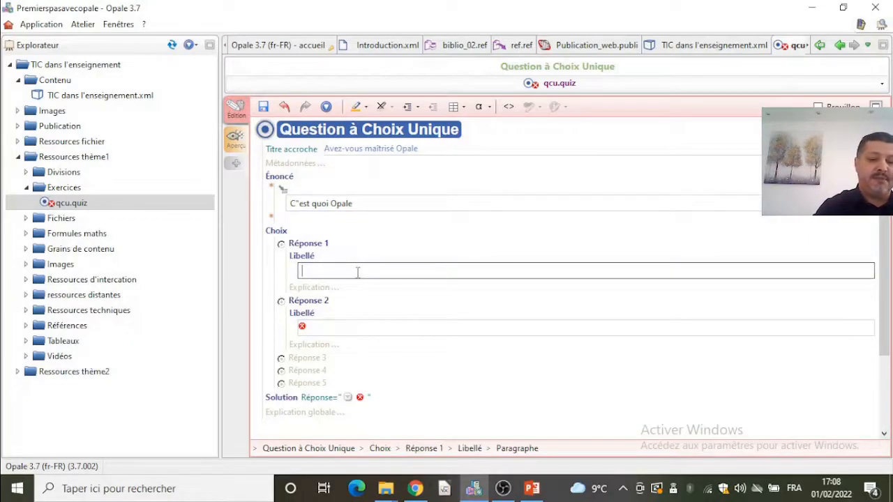
text(Logicien de t)
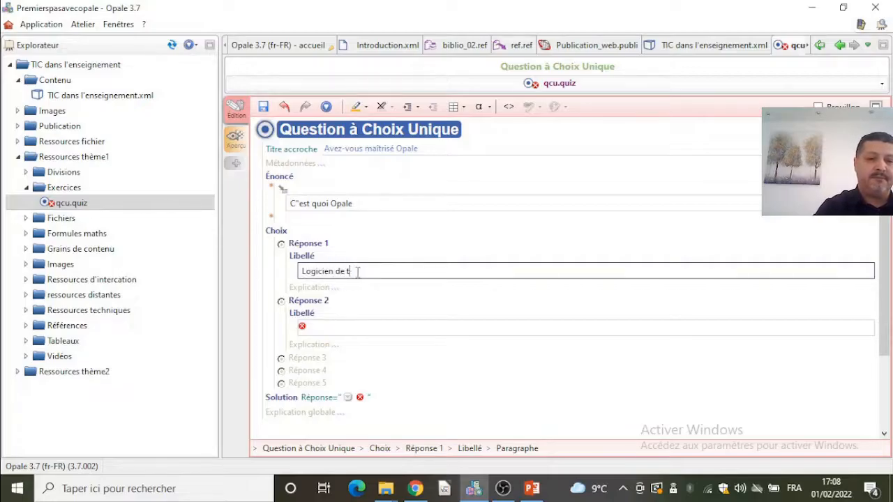
text(raitement de texte)
- Fill in Réponse 2's label as Chaîne éditoriales
click(336, 329)
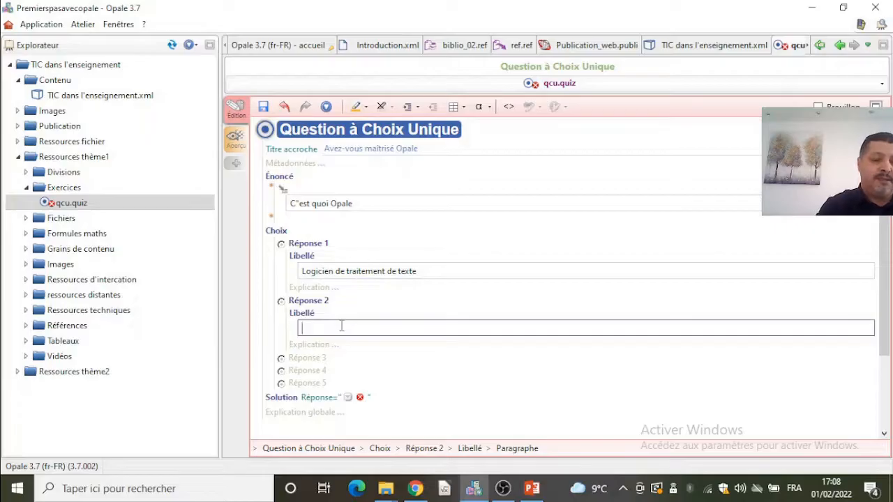
text(Chaîne éditoriales)
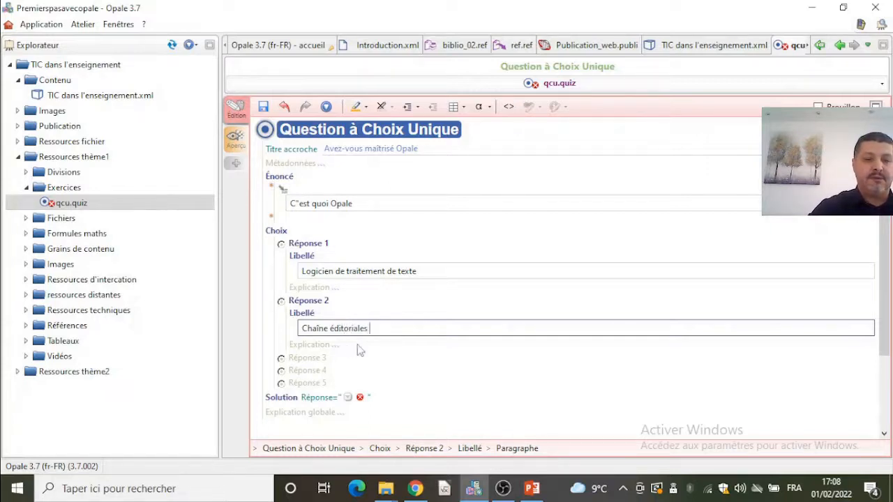
click(356, 346)
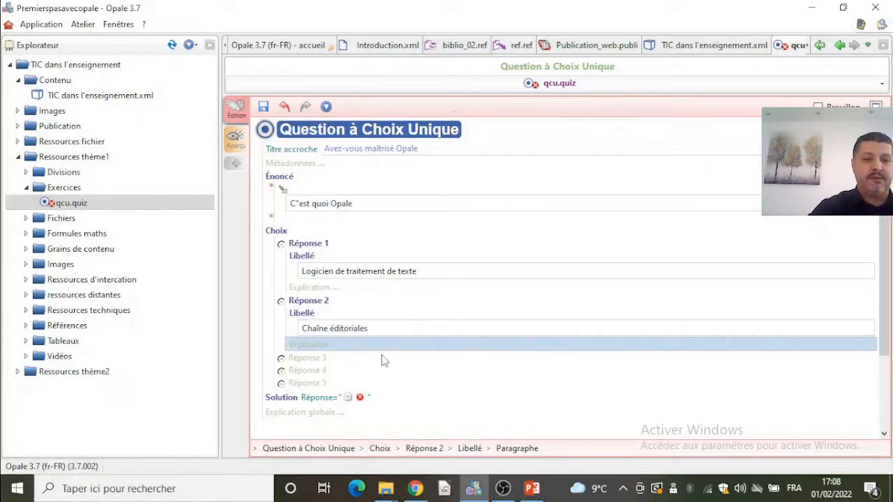
- Set the single-choice quiz's solution to answer 2 and save the quiz
click(347, 397)
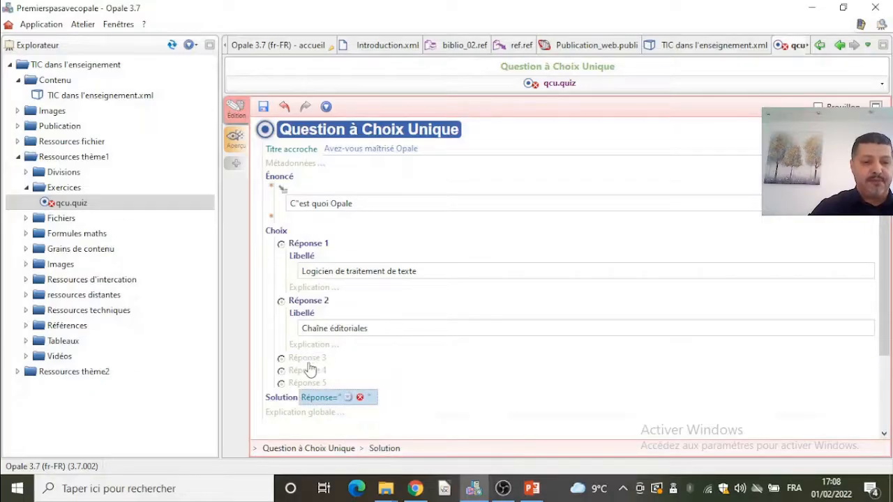
scroll(416, 367, down, 1)
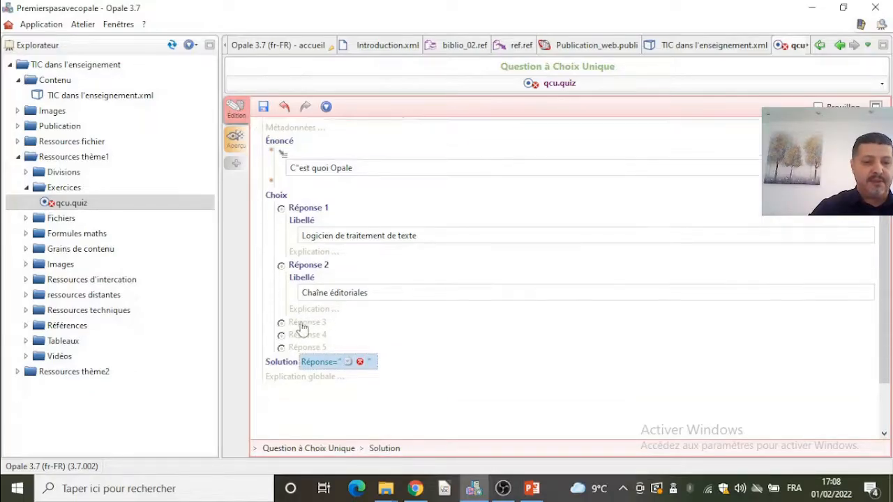
click(298, 325)
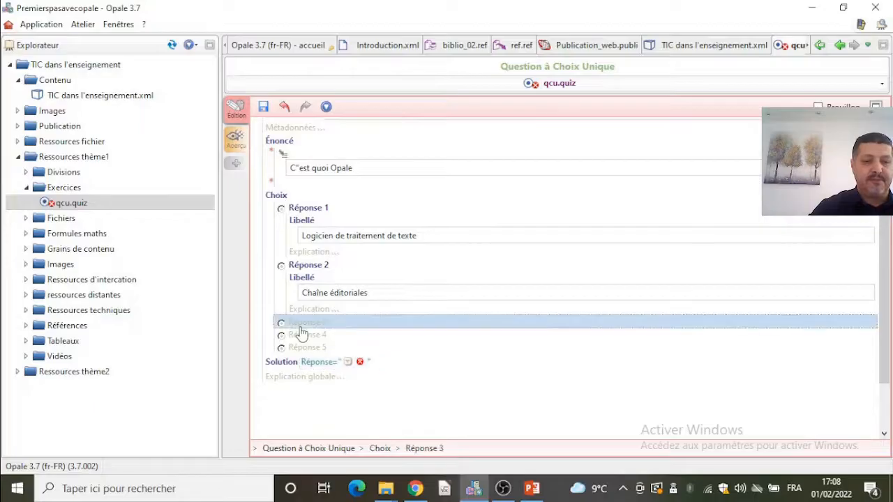
click(300, 328)
click(349, 363)
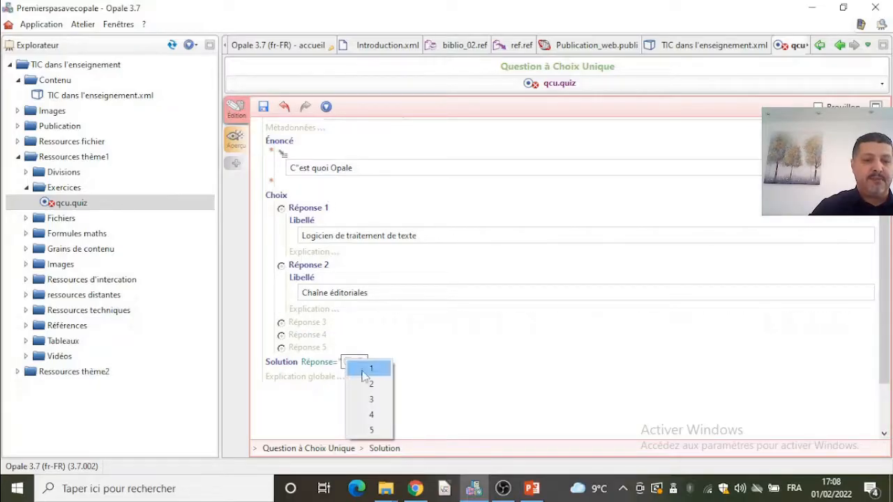
click(370, 391)
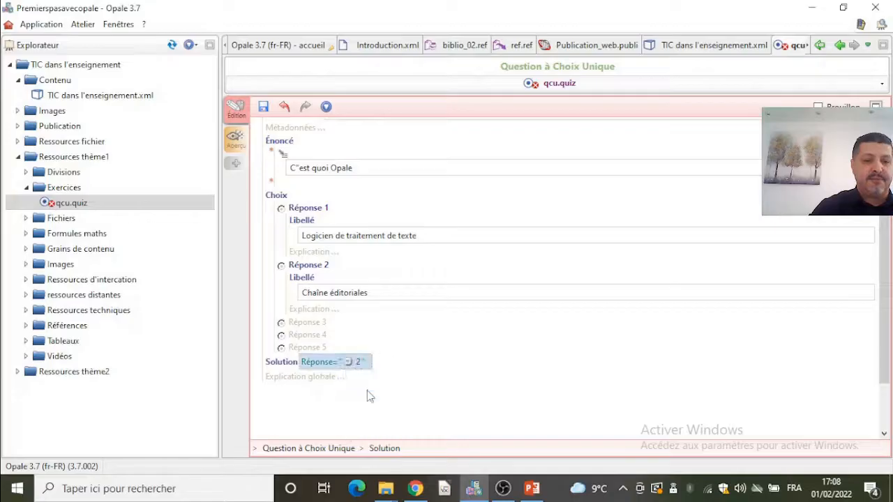
click(264, 108)
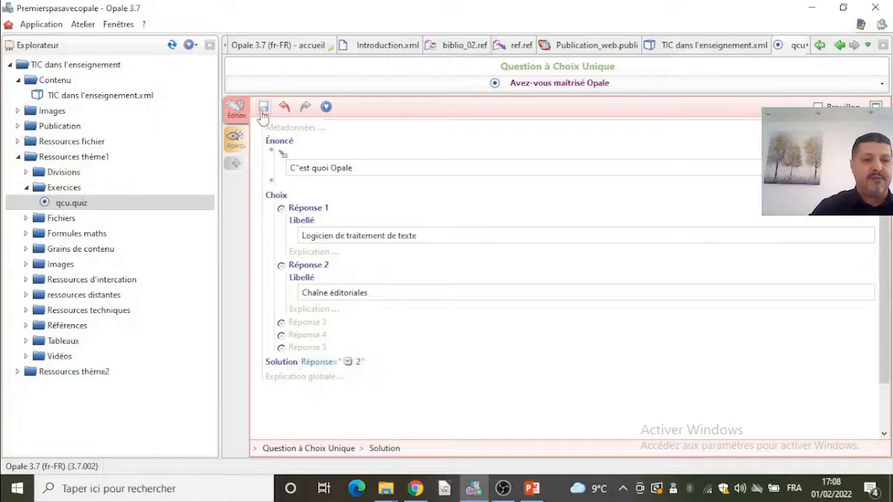
- Create a new Question à Choix Multiple item named qcm in the Exercices folder
right_click(79, 193)
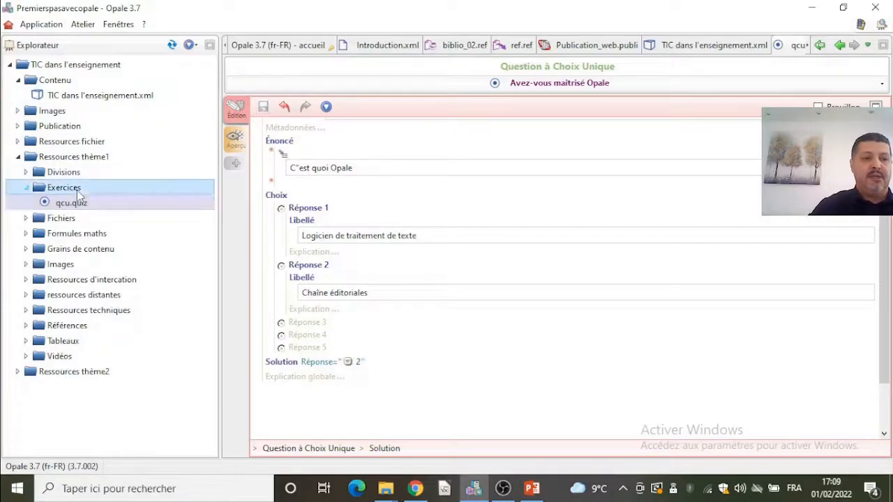
click(149, 328)
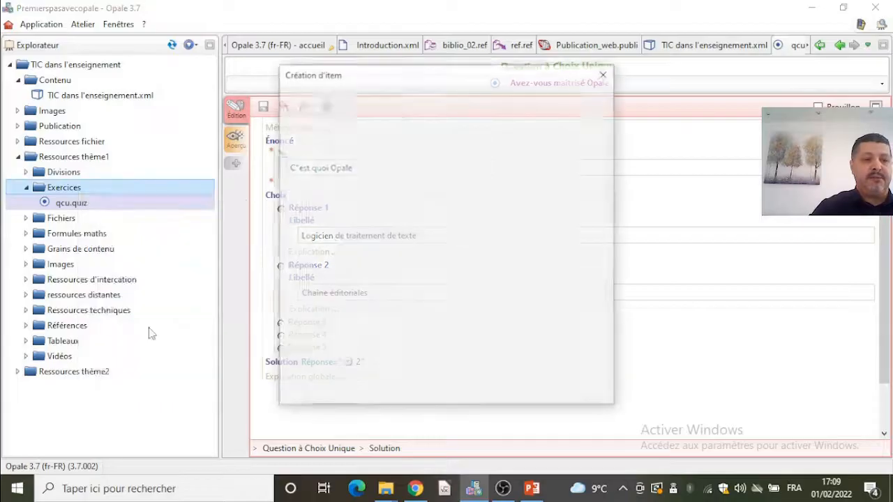
click(405, 336)
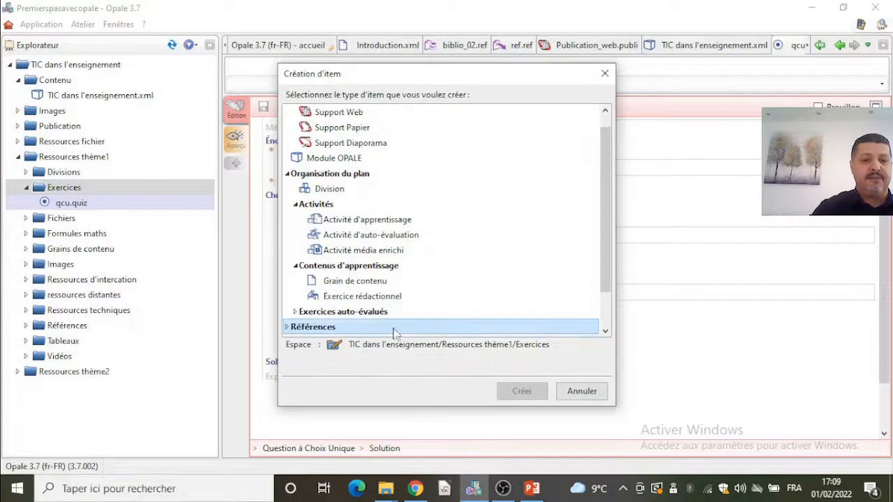
double_click(390, 316)
scroll(418, 313, down, 1)
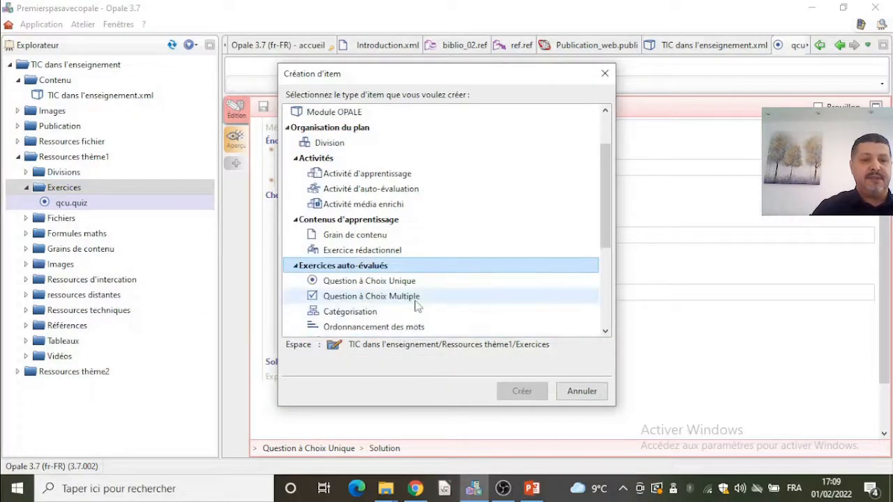
click(391, 296)
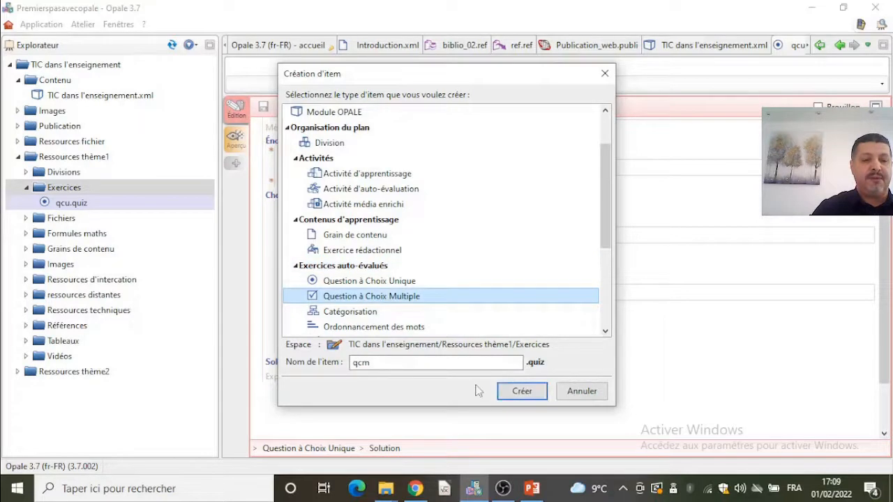
click(525, 392)
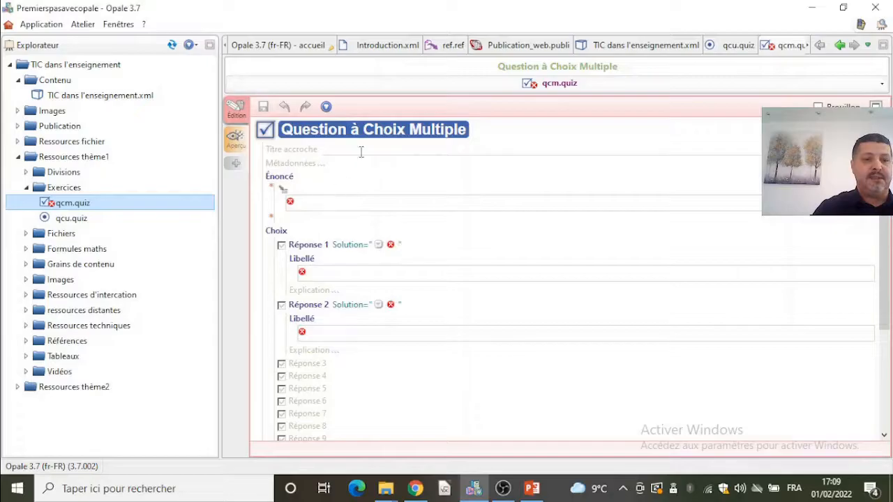
- Set the multiple-choice quiz's title to Je commence à concevoir ma Carte mentale
click(385, 150)
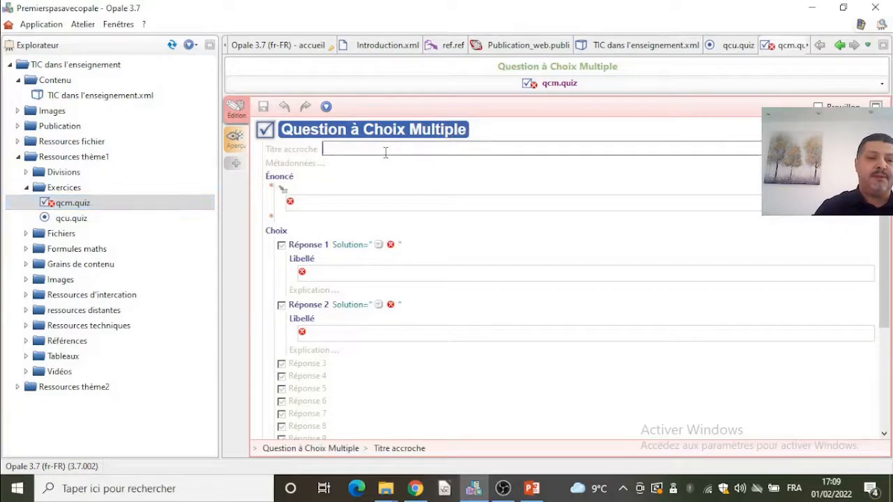
text(Je commence à)
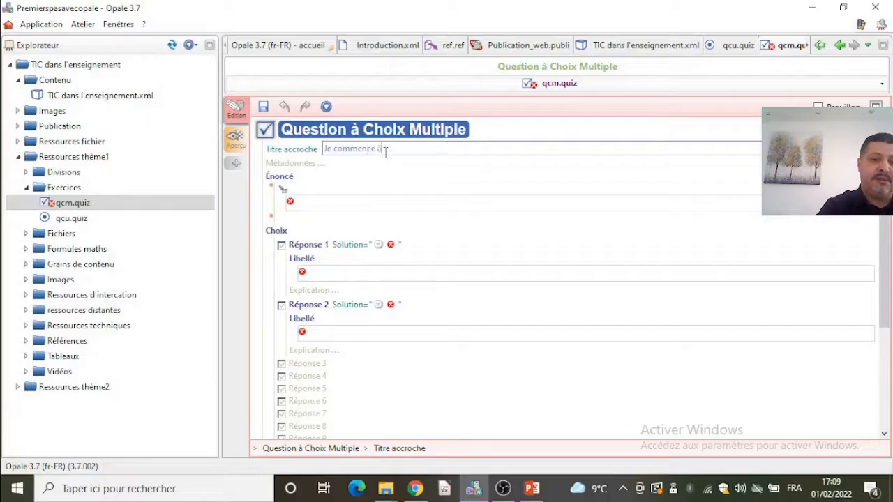
text( convcevoir ma)
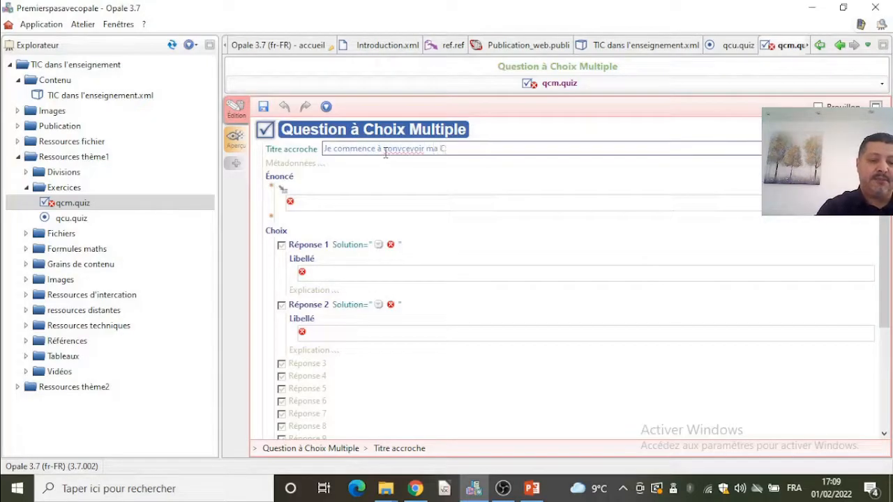
text( Carte mentale)
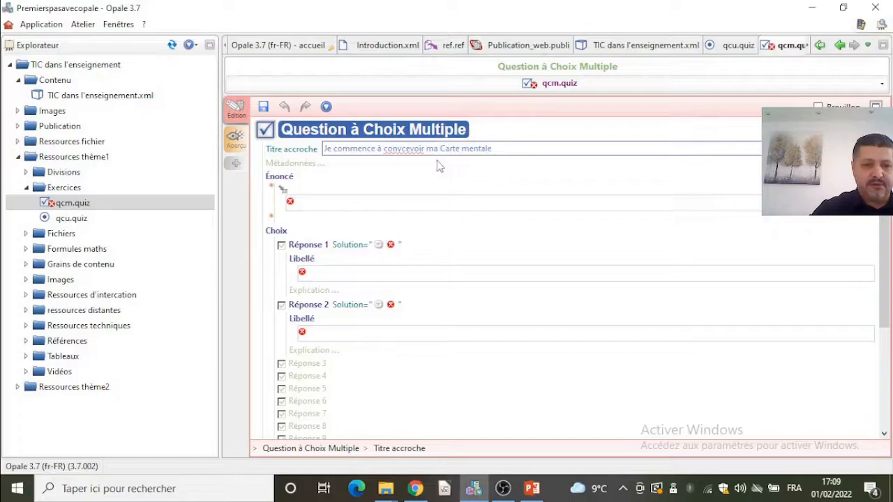
click(398, 148)
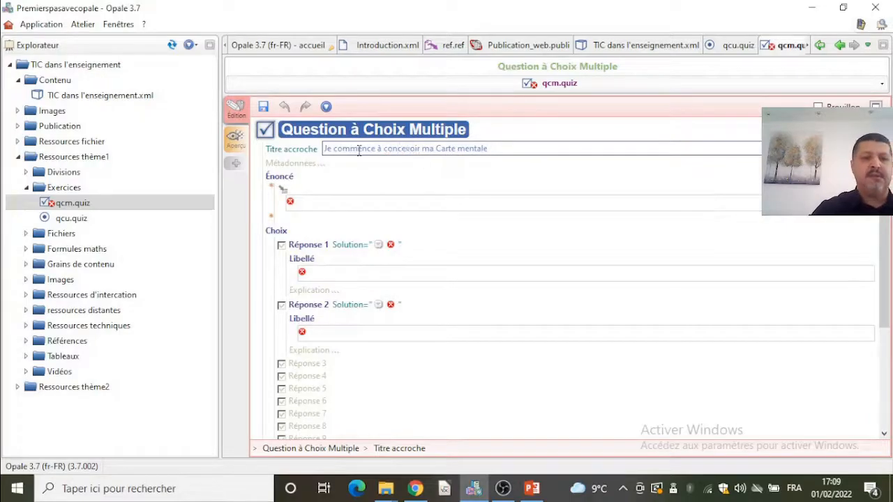
- Enter the question statement La carte mentale est conçue de
click(351, 209)
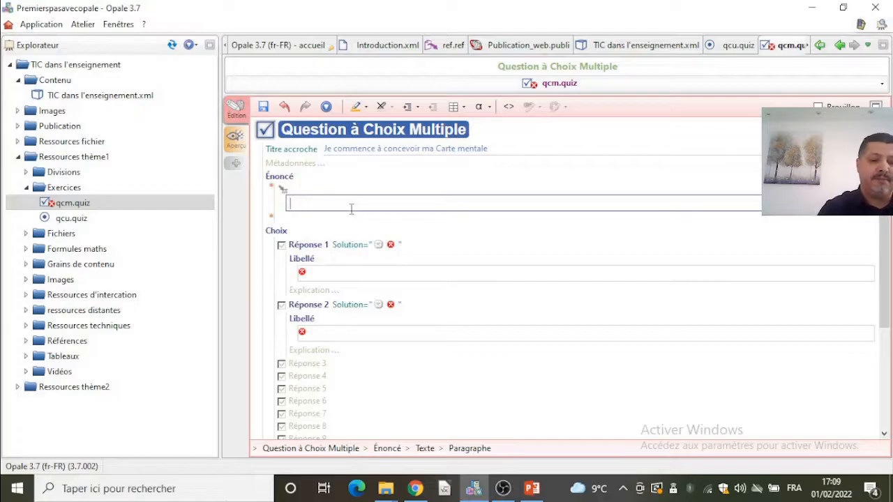
text(La carte mantale est co)
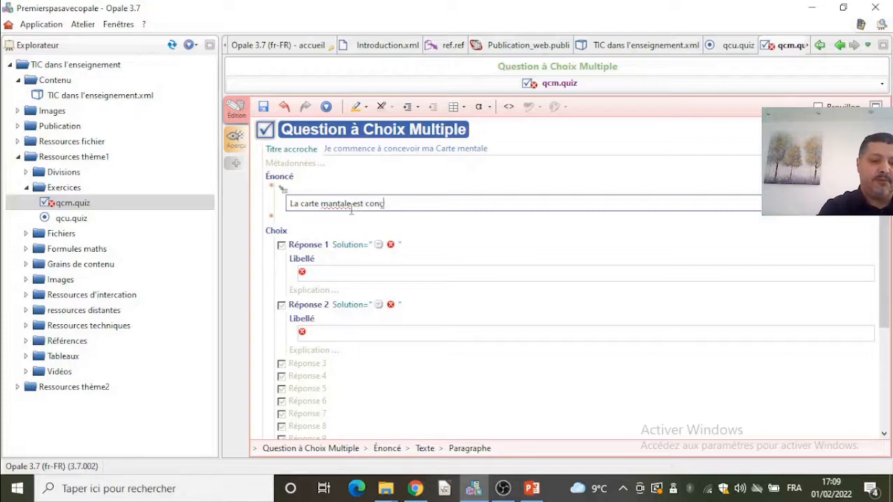
text(nçu de)
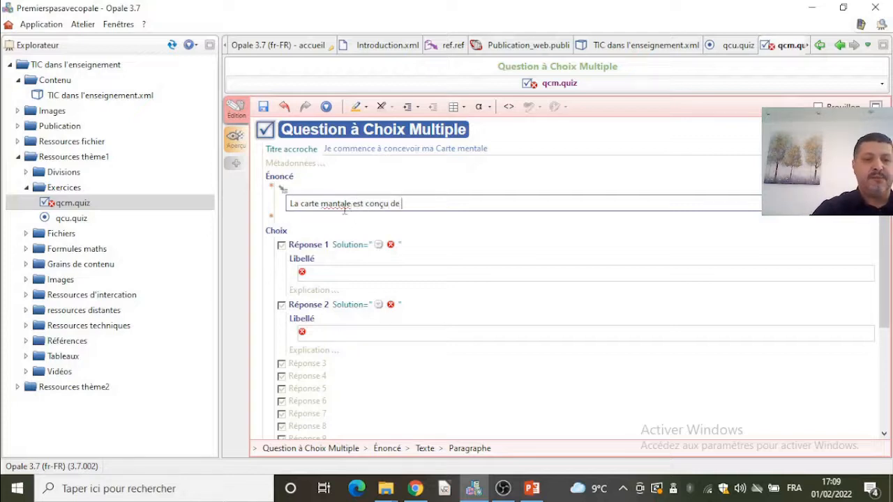
click(388, 203)
text(e)
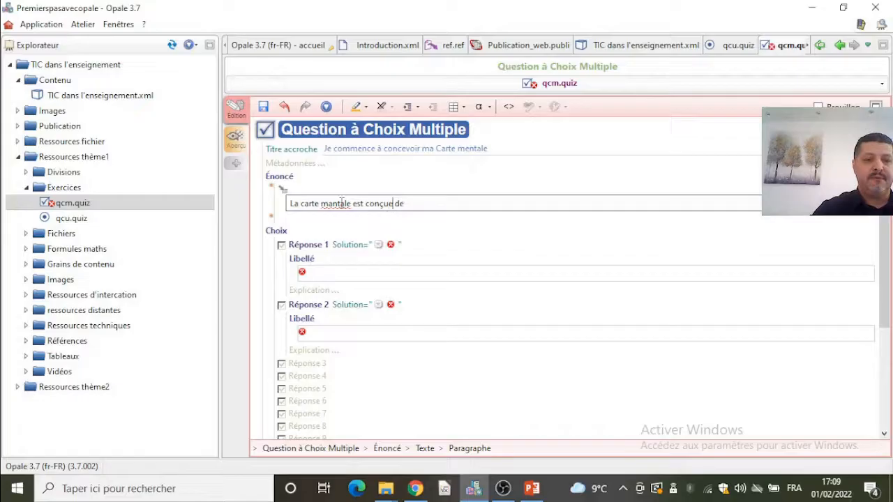
key(BackSpace)
text(e)
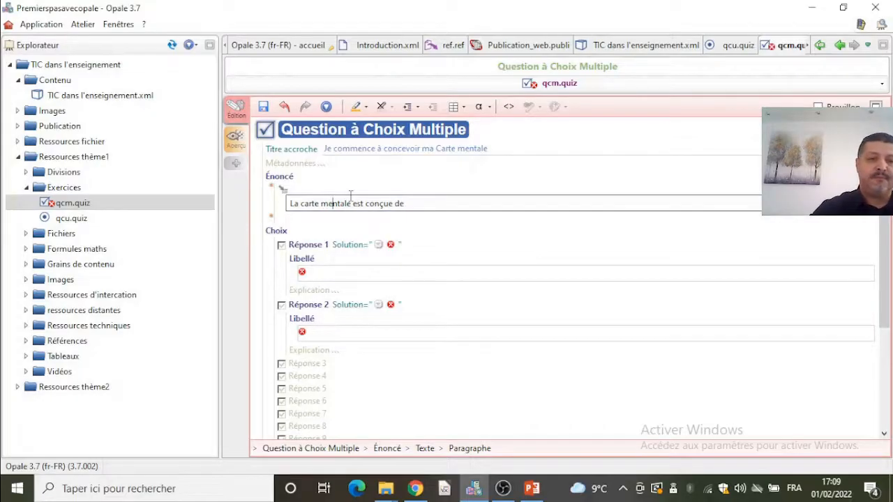
- Mark Réponse 1 as Coché and fill in its label as Concept
click(378, 246)
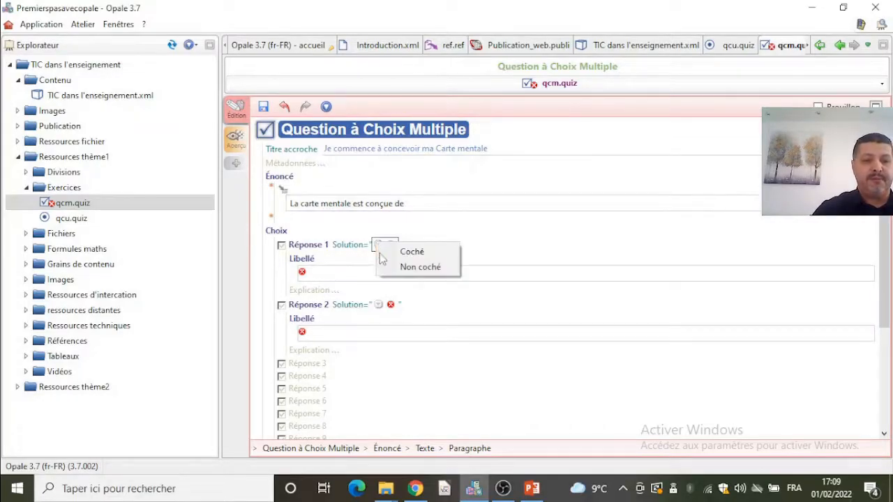
click(391, 249)
click(376, 274)
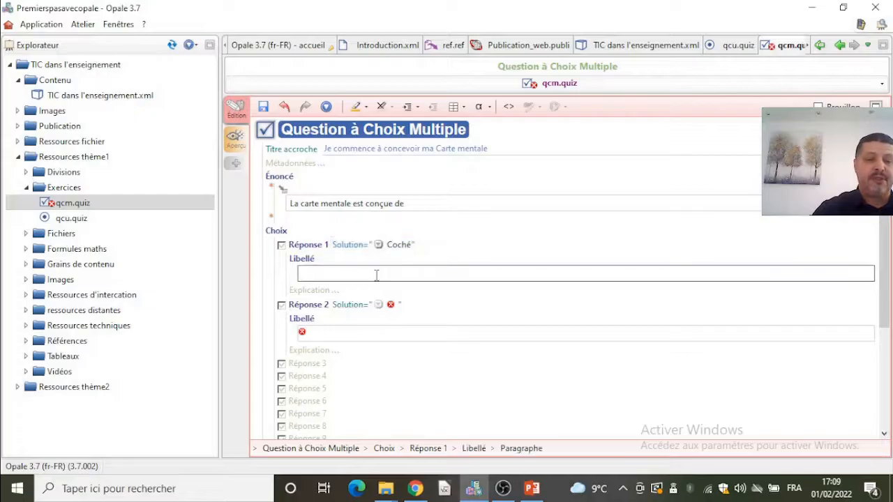
text(Con)
text(cept)
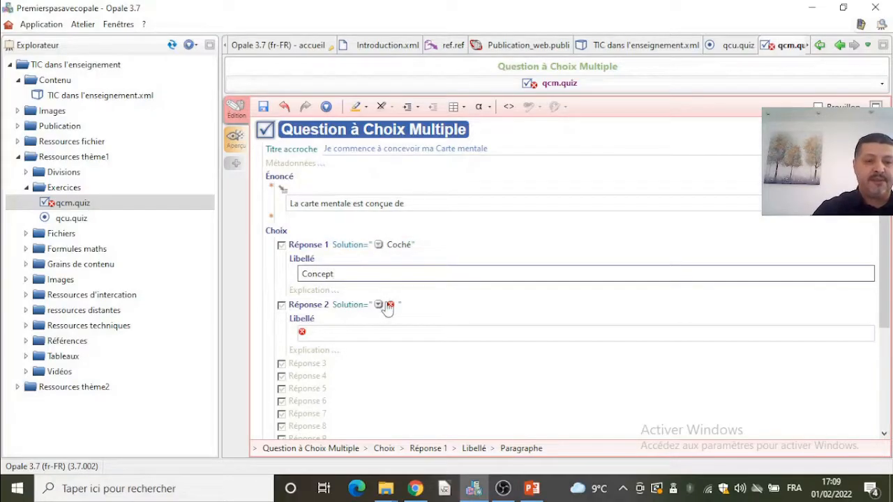
- Mark Réponse 2 as Non coché and fill in its label as Word
click(379, 305)
click(413, 325)
click(324, 335)
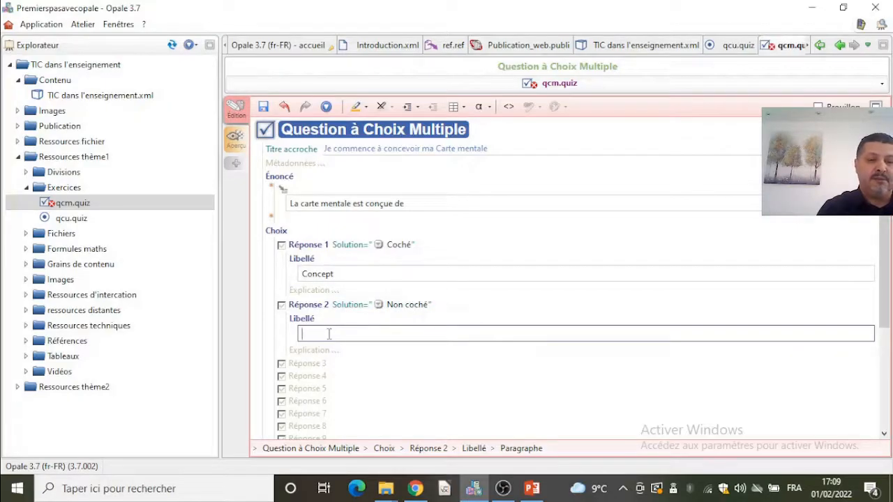
text(Word)
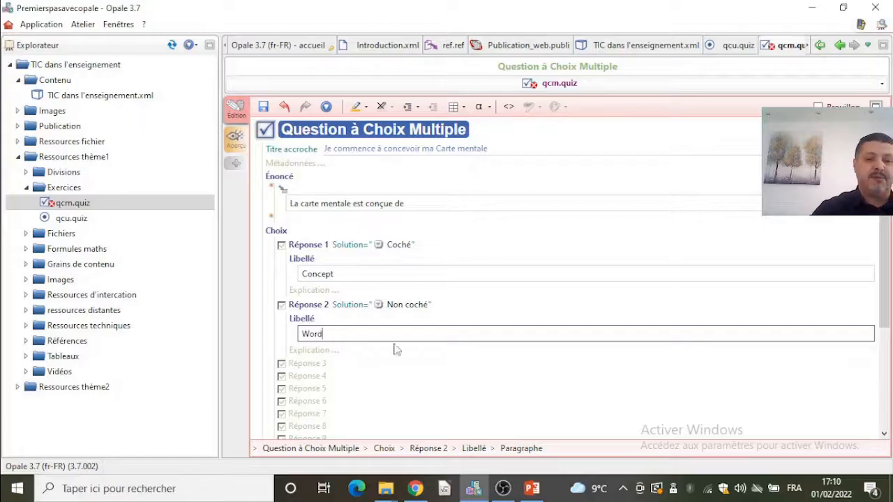
- Add Réponse 3, mark it as Coché and fill in its label as Liens
click(317, 364)
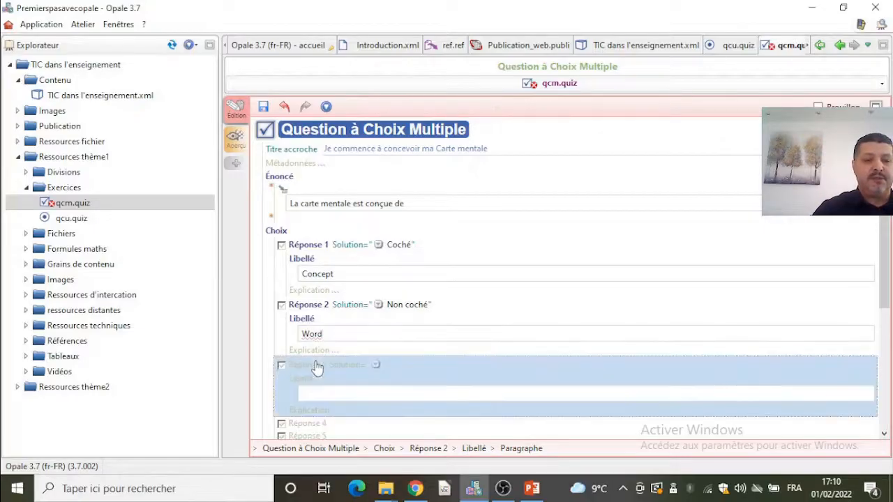
click(375, 371)
click(403, 373)
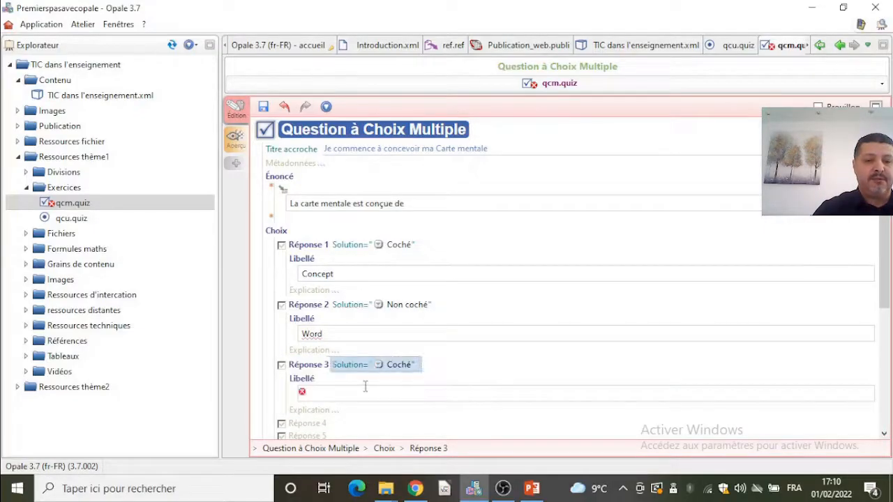
click(374, 393)
text(Liens)
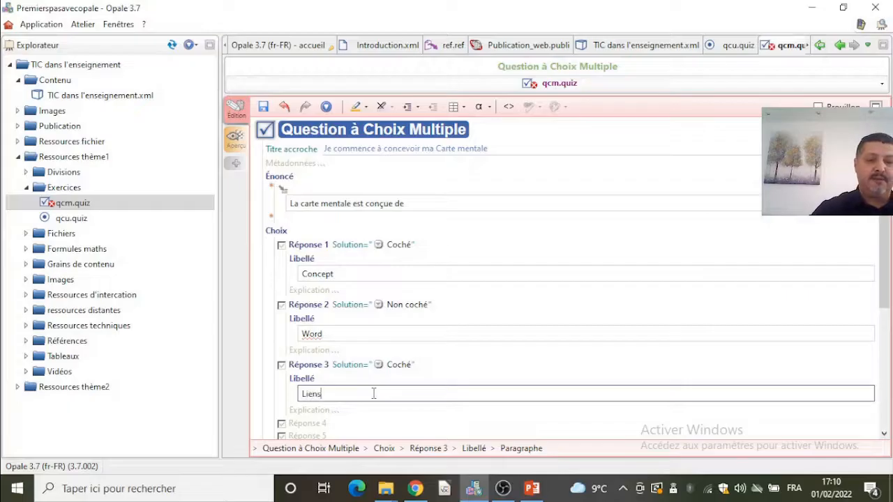
- Add Réponse 4 and fill in its label as Ressources
scroll(339, 423, down, 1)
click(317, 397)
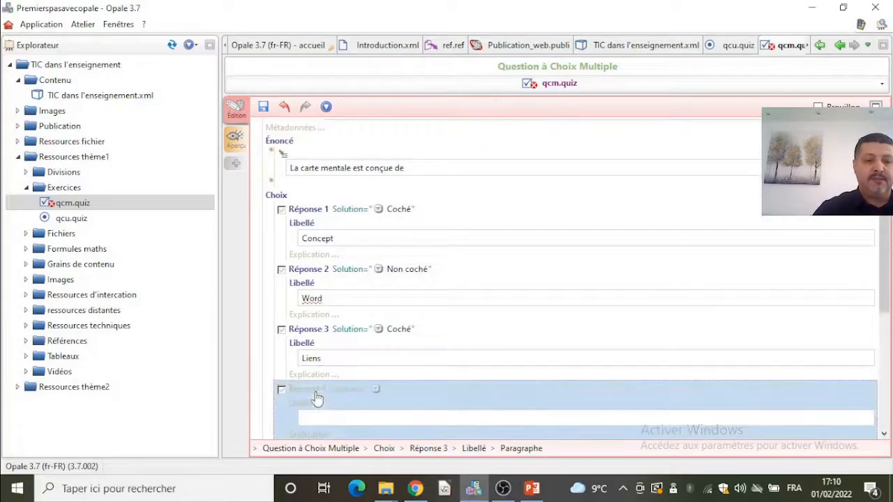
click(361, 421)
text(Res)
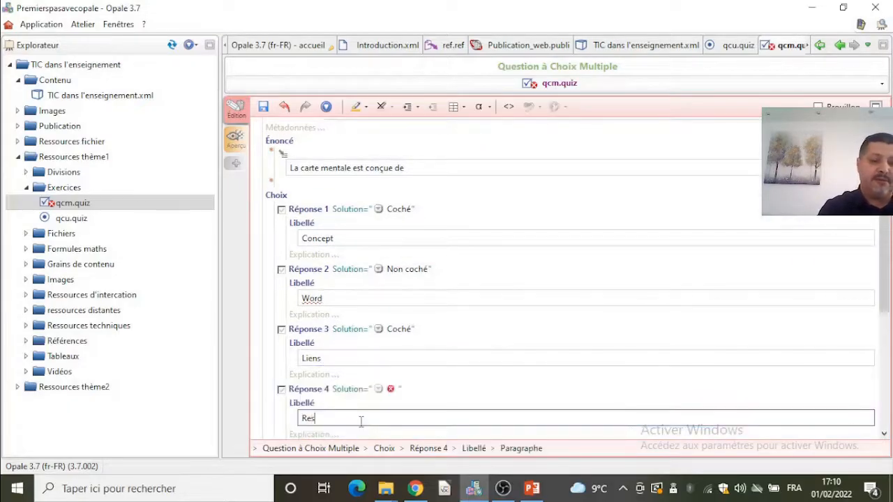
text(sources)
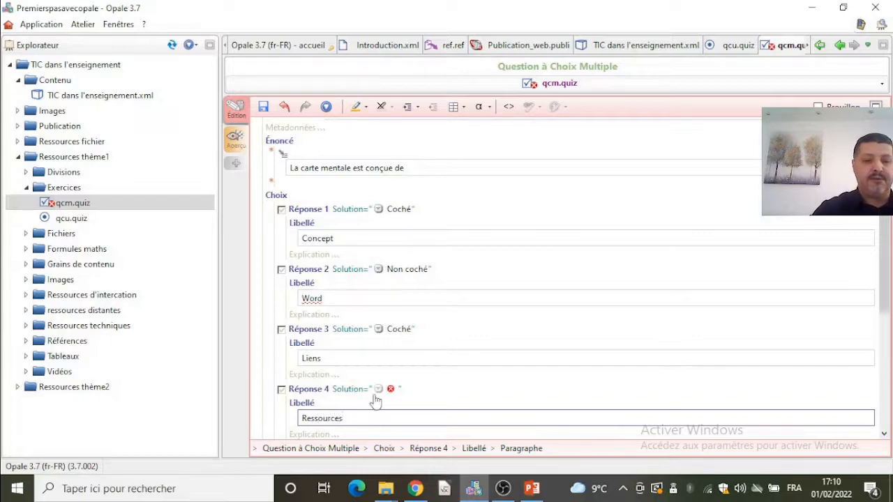
- Mark Réponse 4 as Coché and save the multiple-choice quiz
click(379, 389)
click(412, 396)
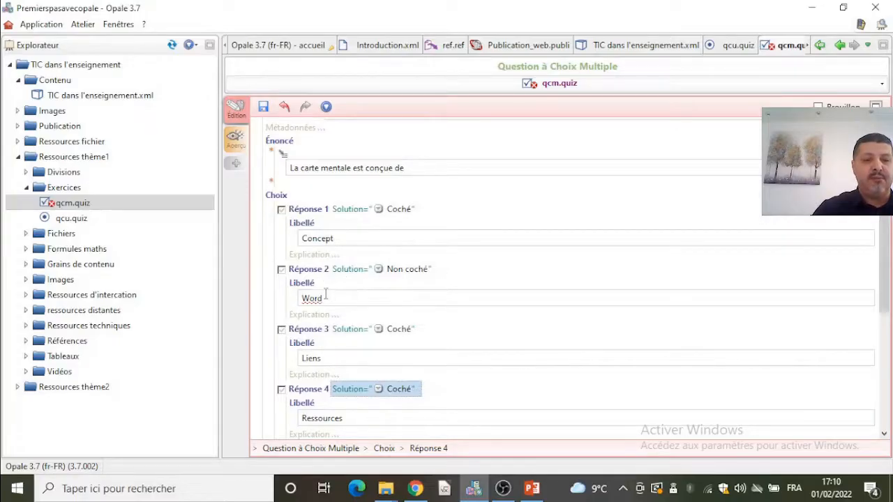
click(264, 109)
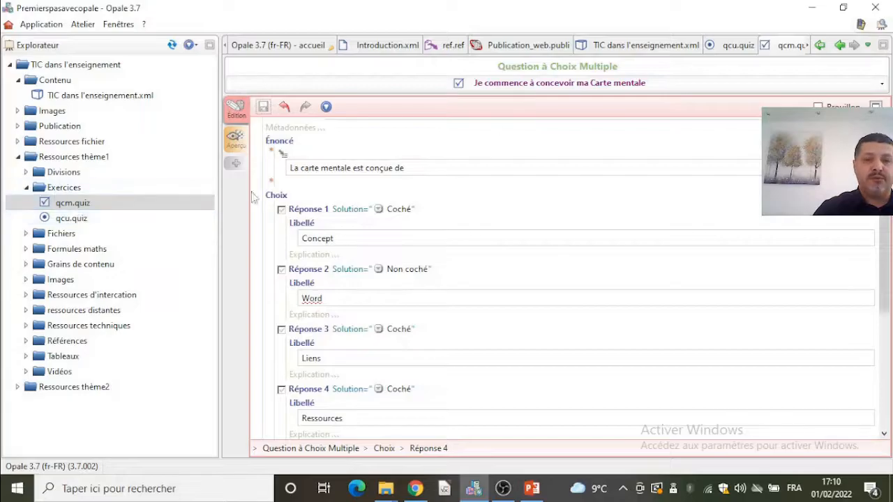
- Create a new Catégorisation exercise item named categ in the Exercices folder
right_click(74, 190)
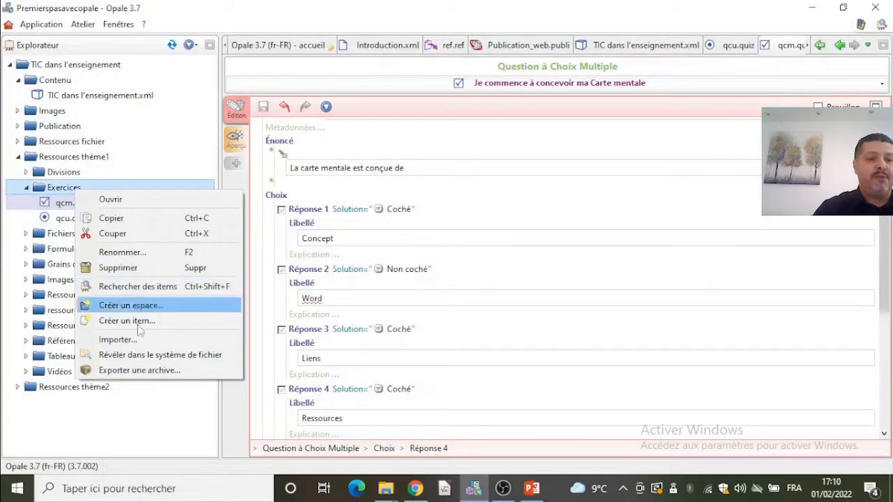
click(139, 322)
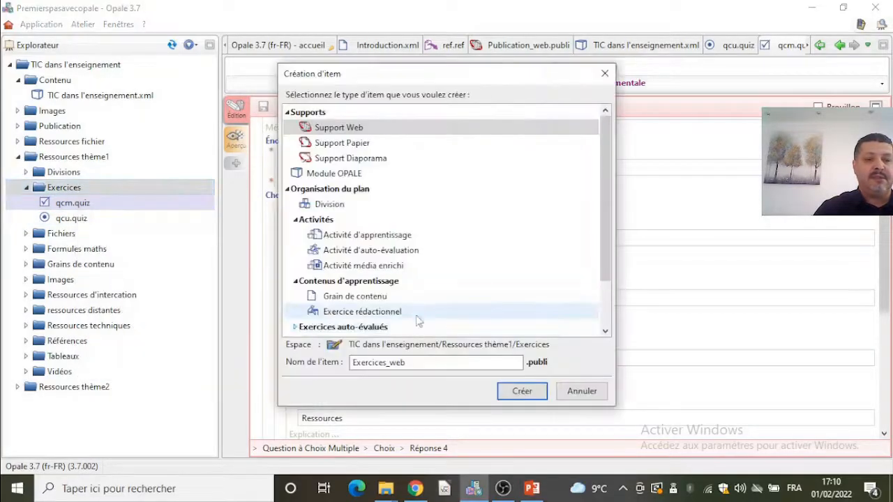
double_click(362, 327)
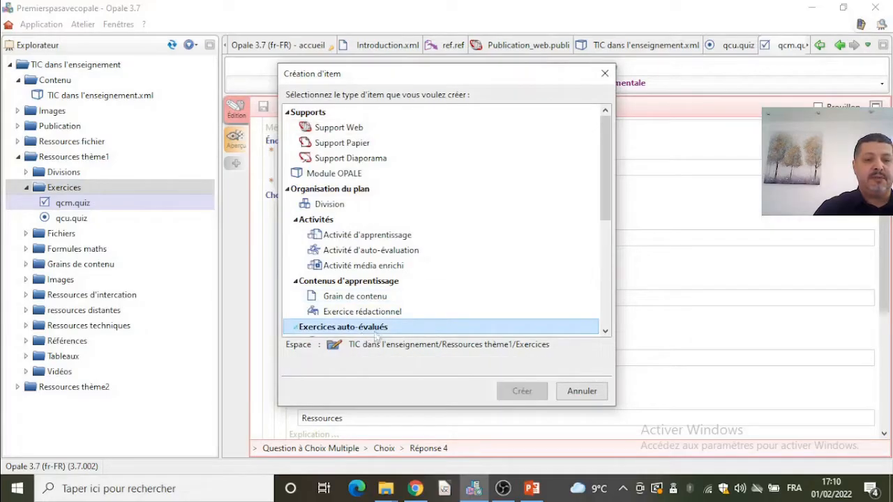
drag(612, 221, 606, 282)
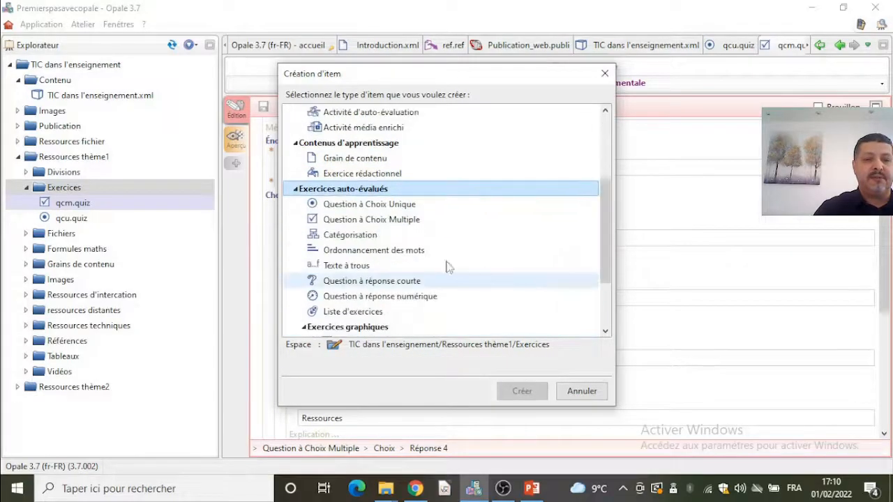
click(377, 236)
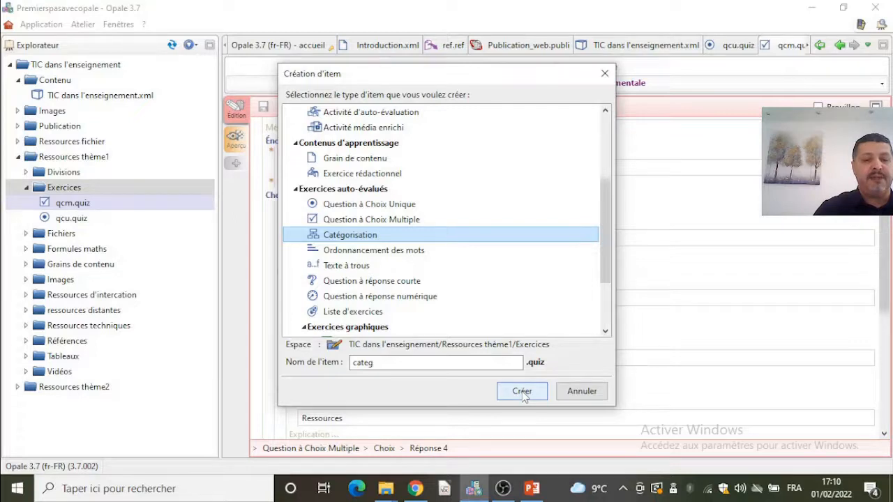
click(523, 391)
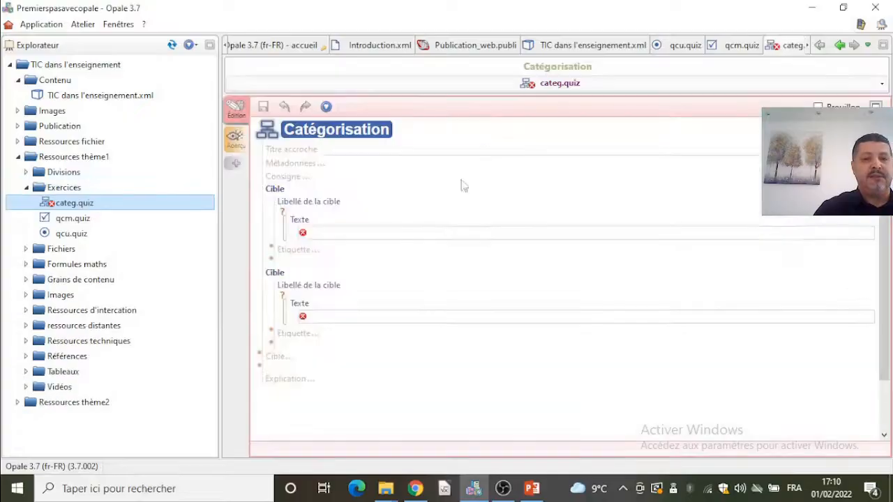
- Set the exercise's Titre accroche to "Je fais la différence entre chaîne éditoriale et carte mentale"
click(371, 150)
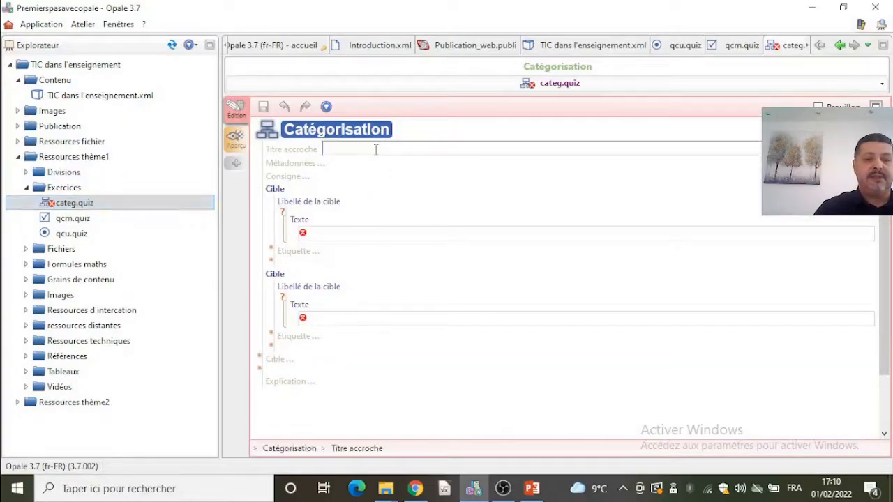
text(Ie fai)
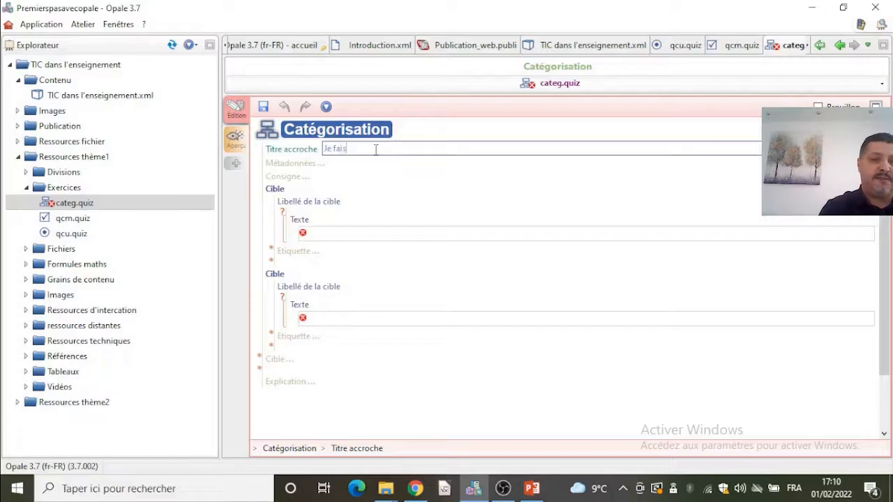
text(s la digi)
key(BackSpace)
key(BackSpace)
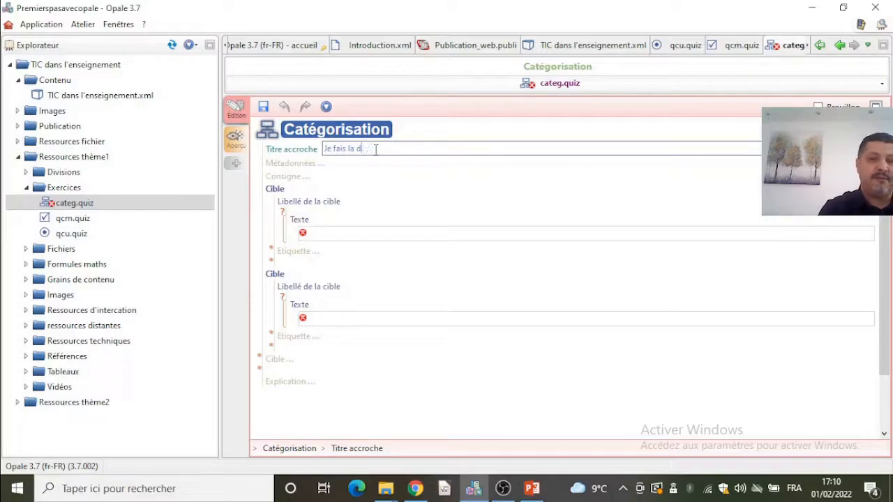
text(fférence)
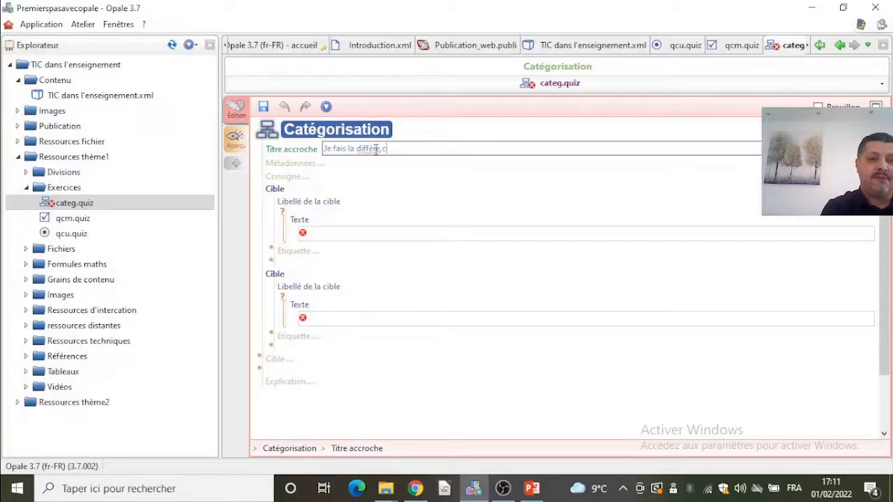
key(BackSpace)
key(BackSpace)
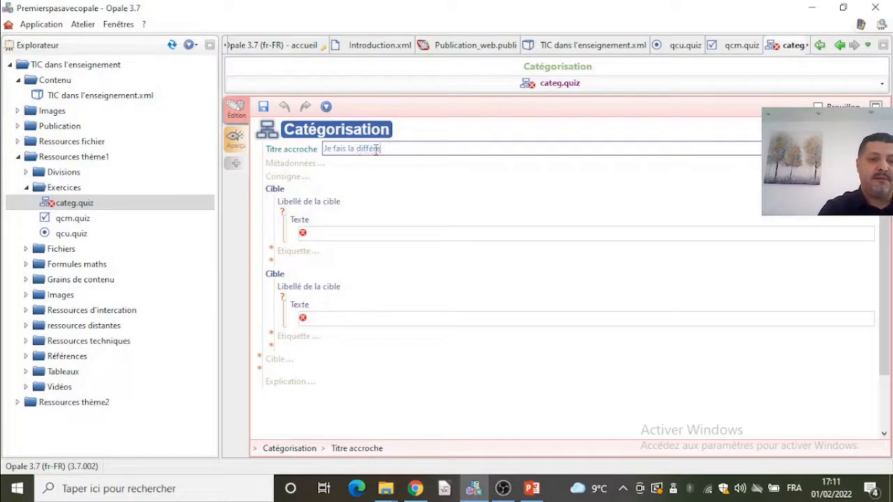
text(entre.)
text( C)
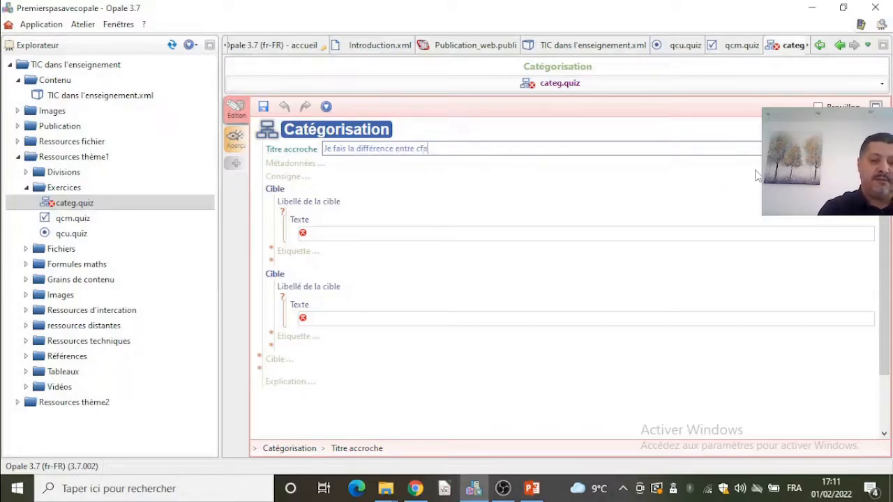
text(haîne éd)
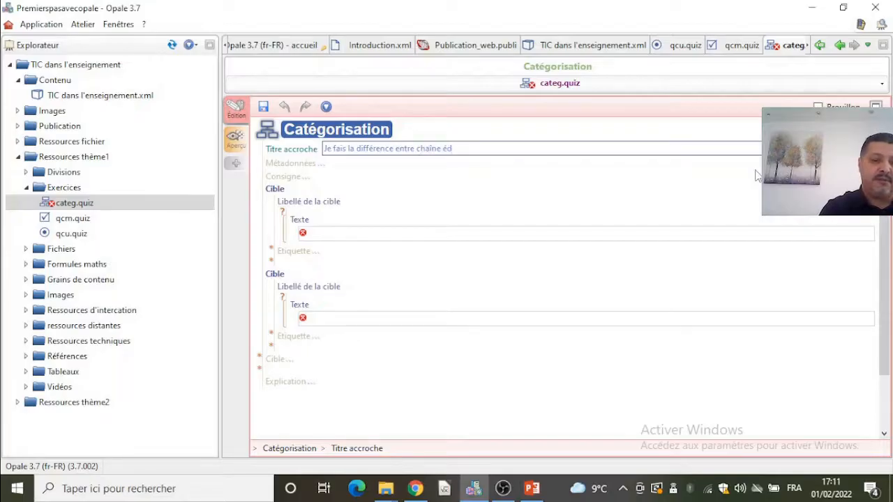
text(itorial)
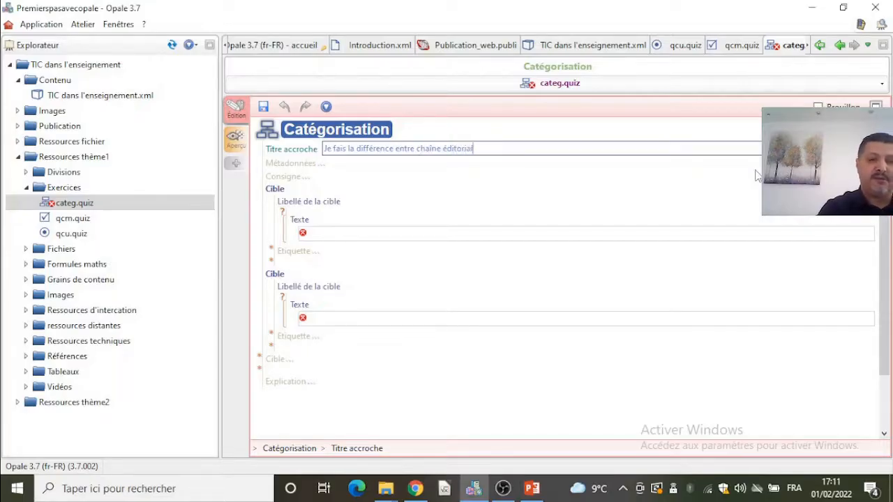
text(e et carte mentale)
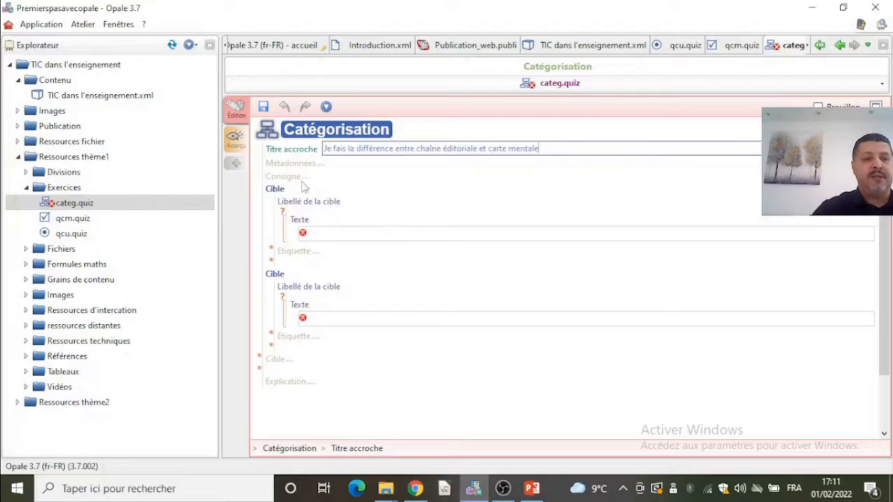
- Fill the first target's label as Opale and add its tag chaîne éditoriale, copied from the title
click(319, 232)
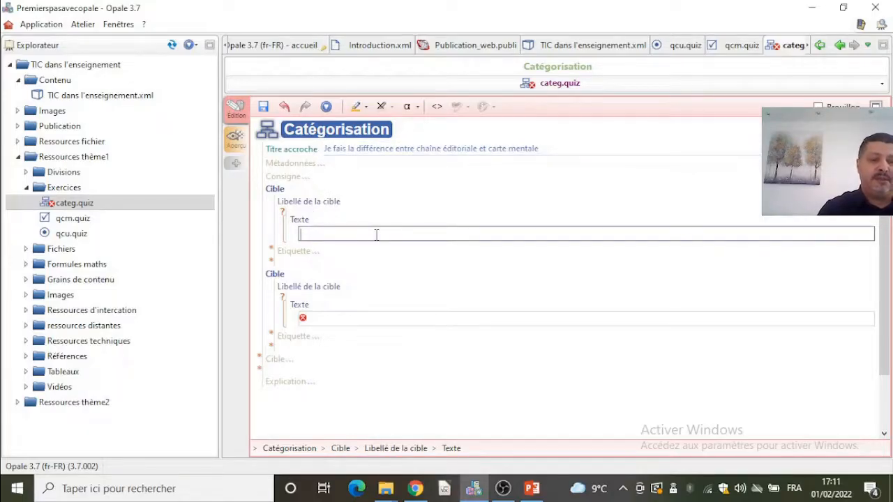
text(O)
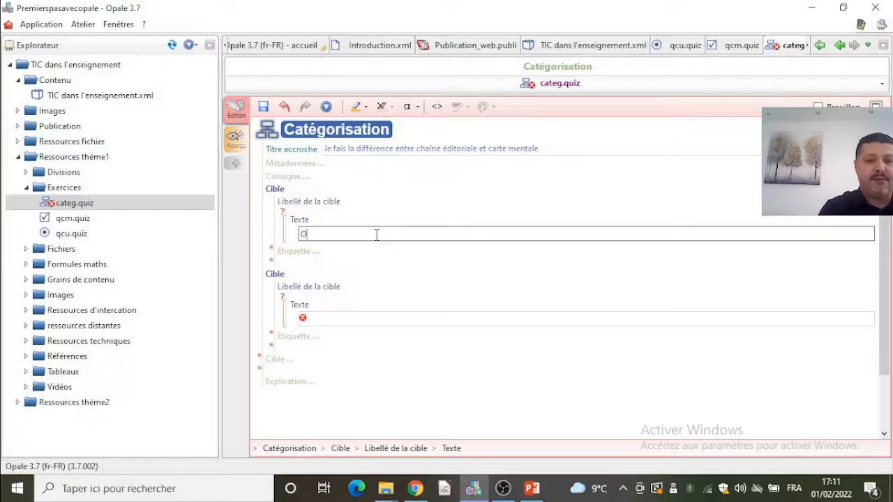
text(pale)
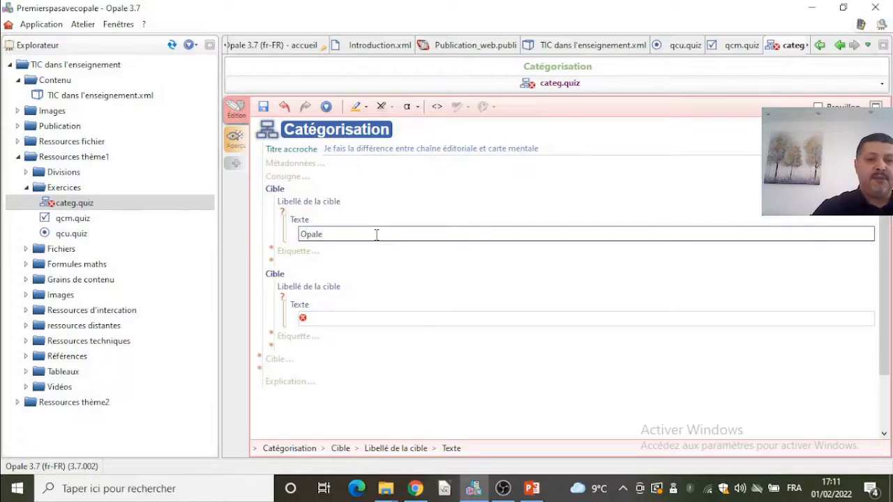
click(307, 251)
text(Cha)
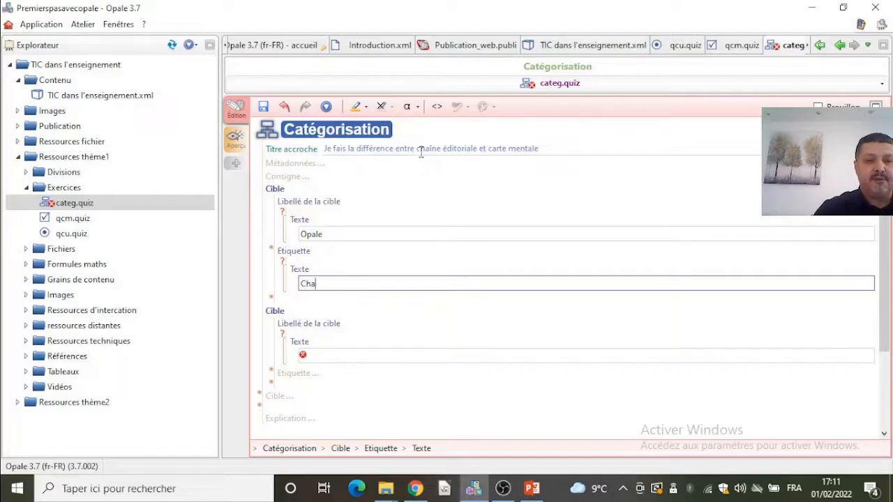
drag(417, 148, 478, 148)
key(ctrl+c)
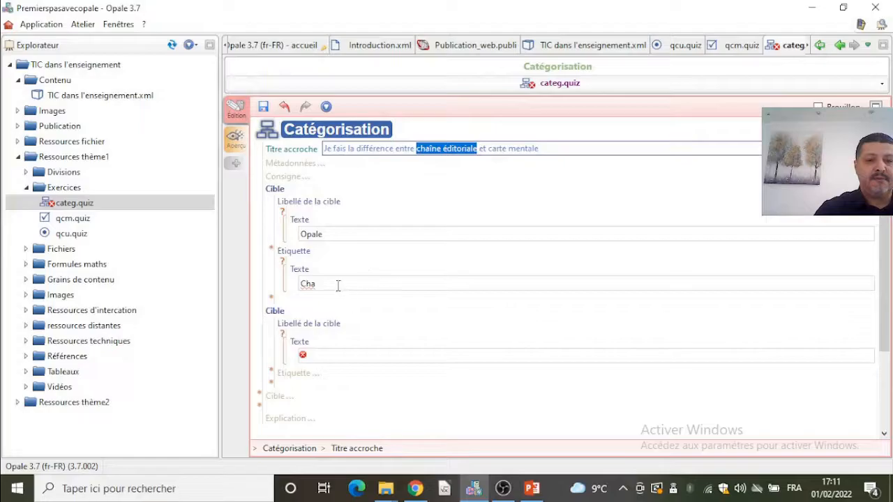
double_click(339, 285)
key(ctrl+v)
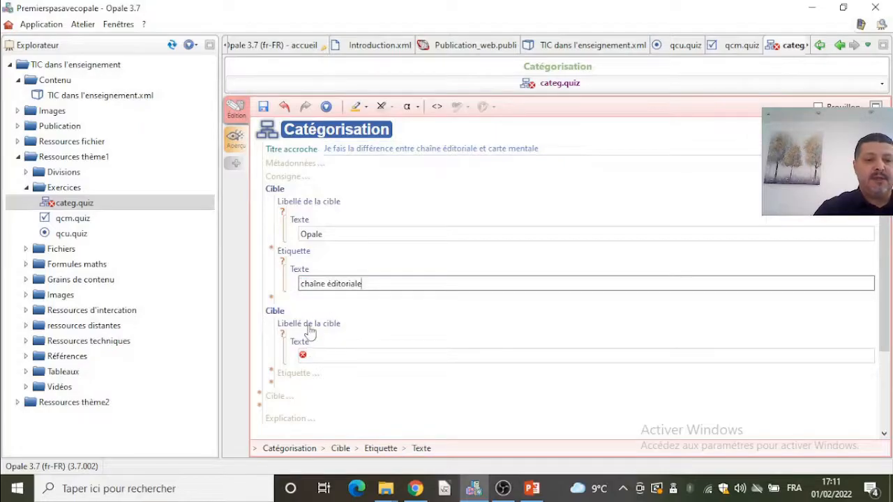
- Fill the second target's label as Vue and add its tag Carte mentale
click(322, 356)
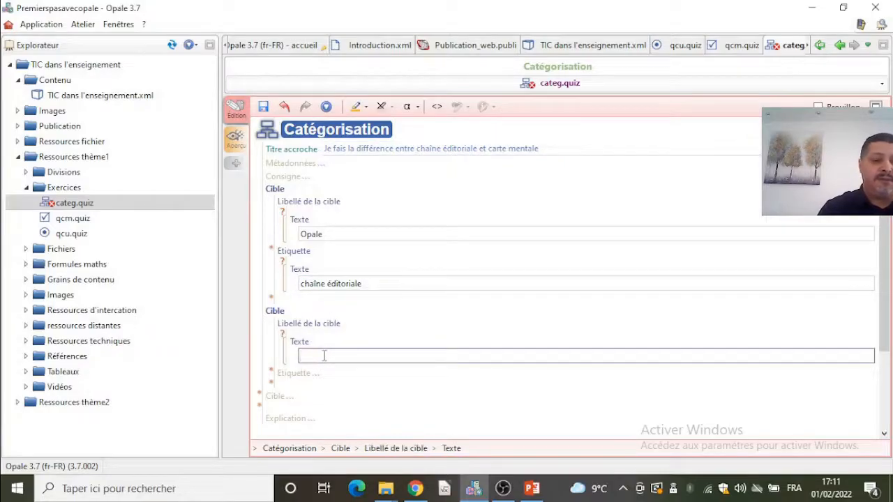
text(Vue)
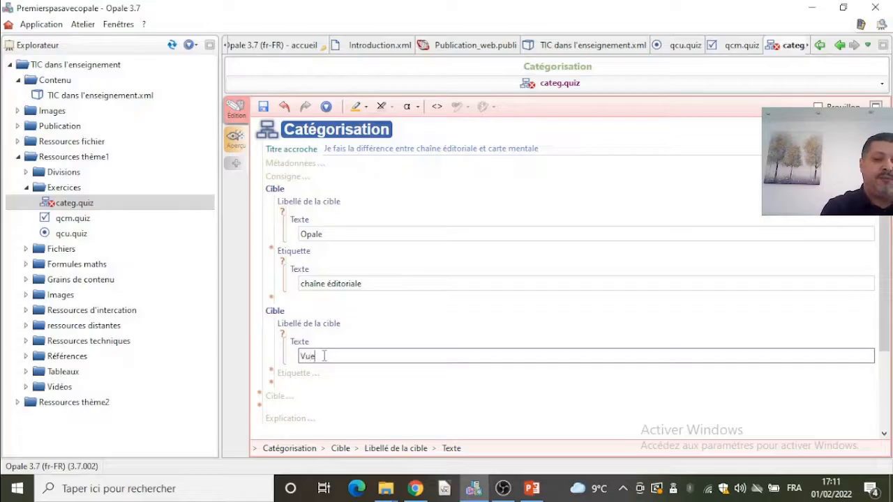
click(298, 373)
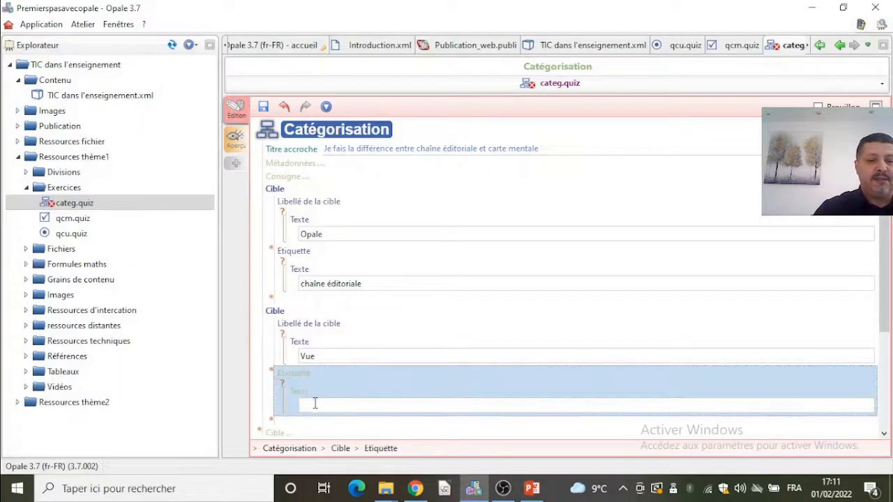
text(Cra)
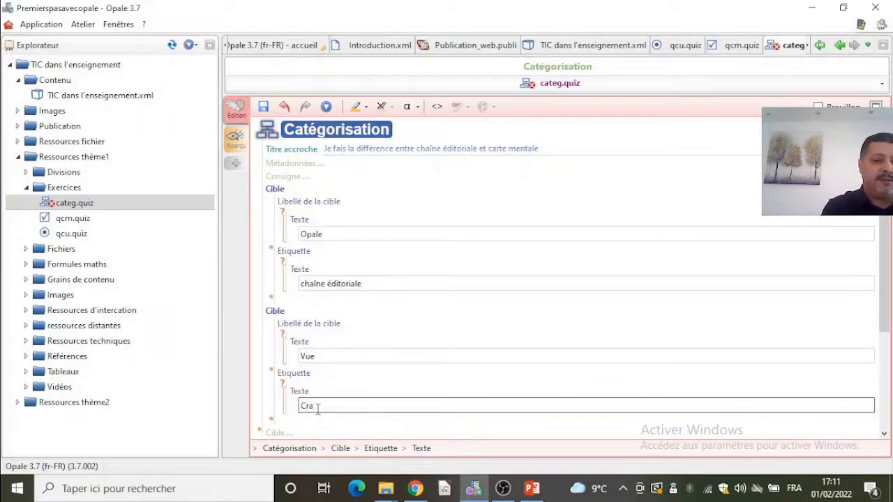
text(te mentale)
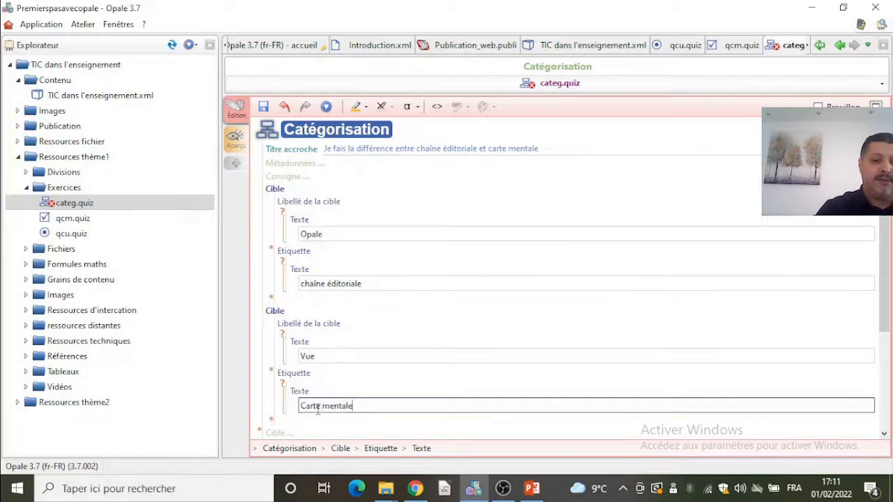
- Add another tag to the second target with the text alternative de opale
scroll(431, 369, down, 2)
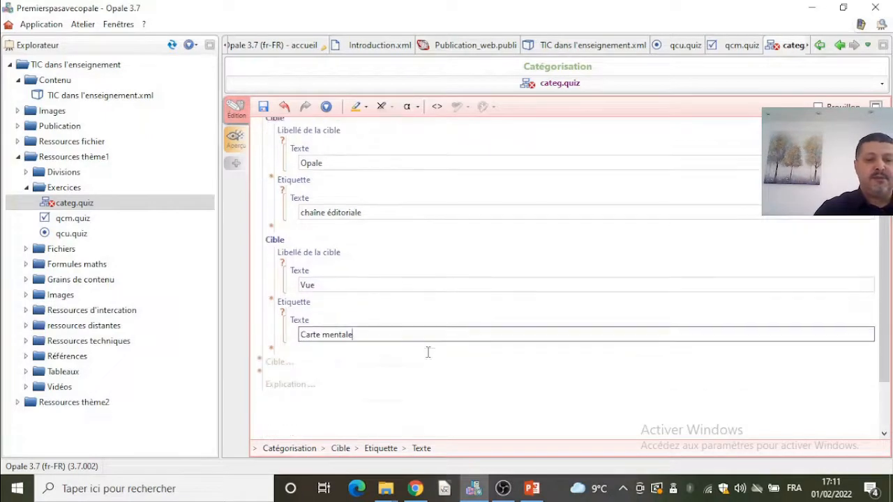
click(273, 353)
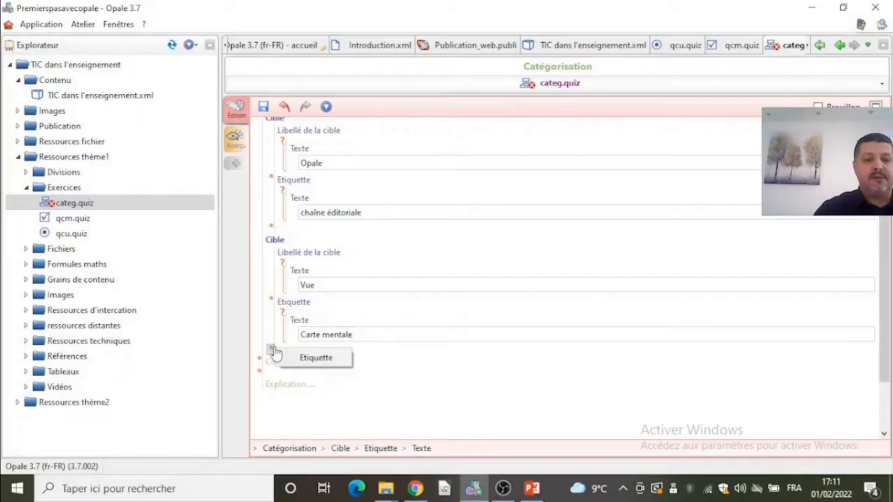
click(315, 358)
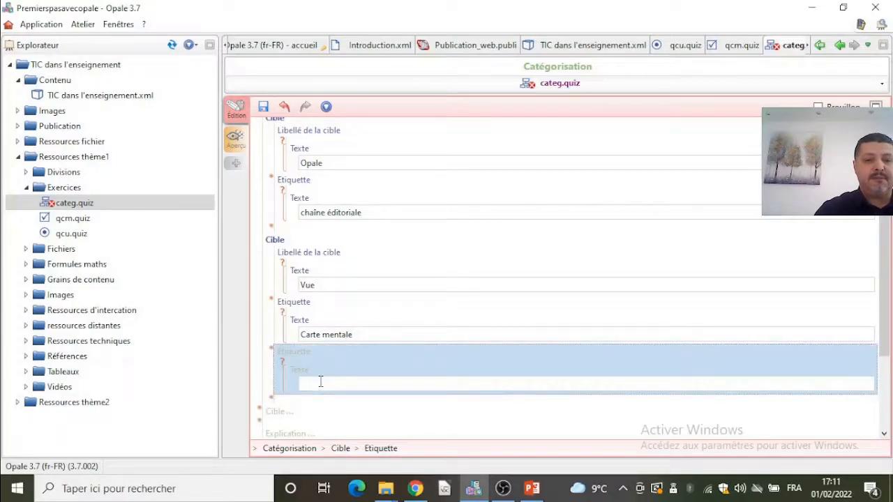
text(alte)
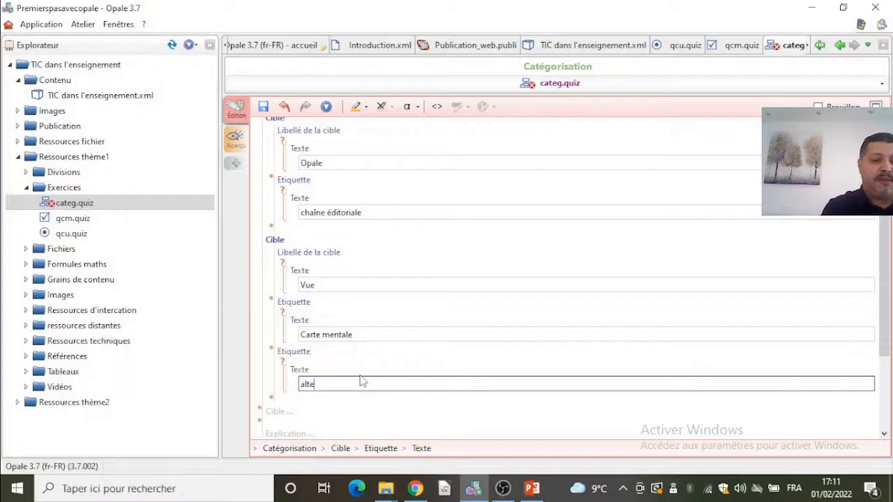
text(rnative de opale)
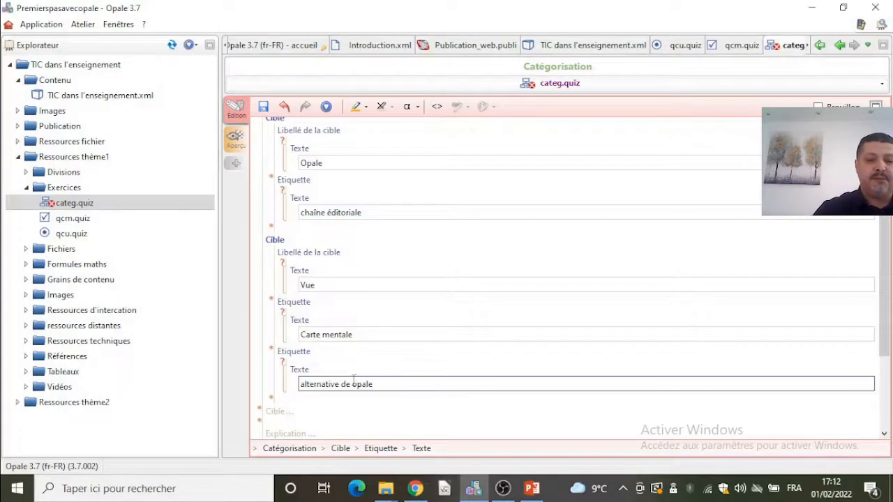
click(296, 358)
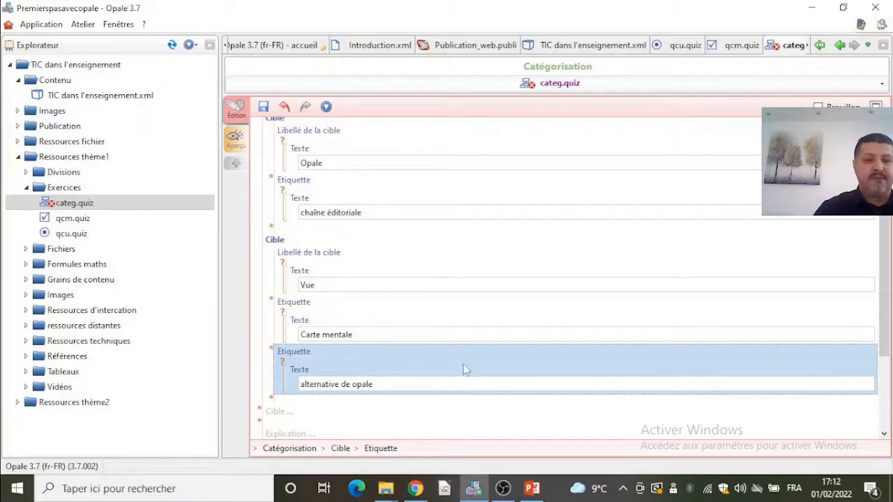
- Move Carte mentale into the second target's label and set its first tag to Vue
drag(404, 335, 301, 335)
key(ctrl+x)
double_click(335, 286)
key(ctrl+v)
click(327, 338)
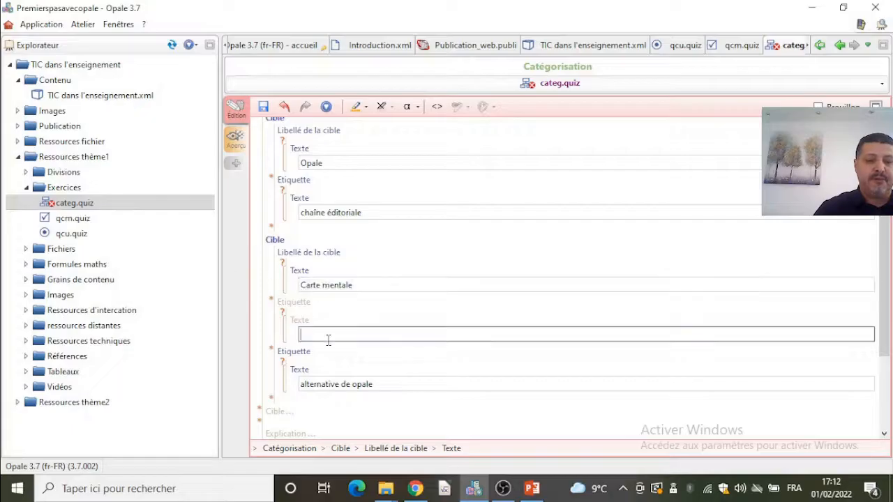
text(Vue)
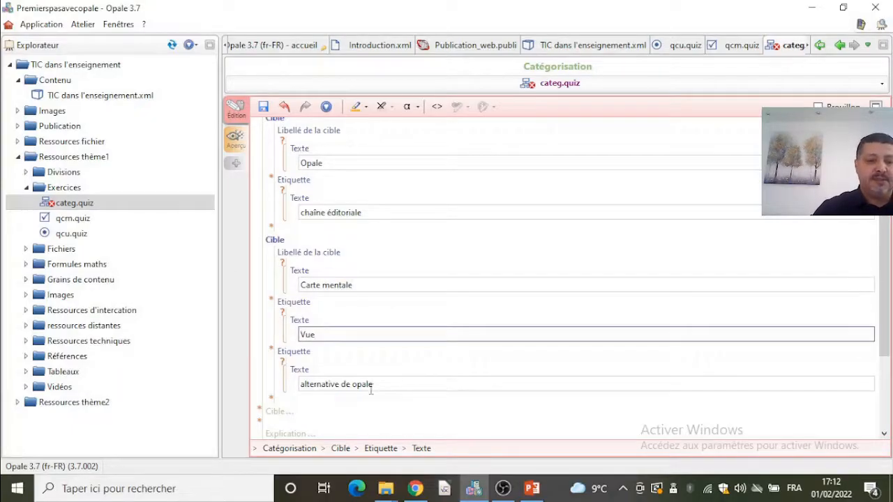
- Replace the second target's third tag text with Xmind
double_click(370, 386)
triple_click(371, 386)
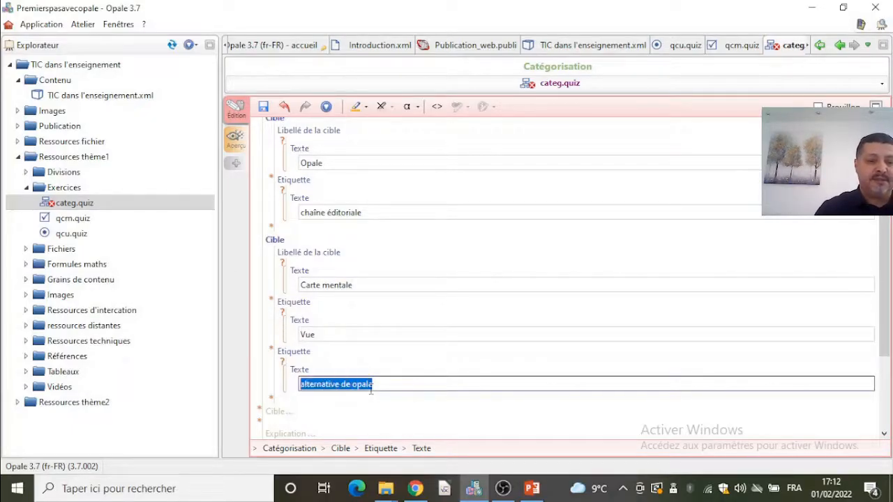
text(Xmind)
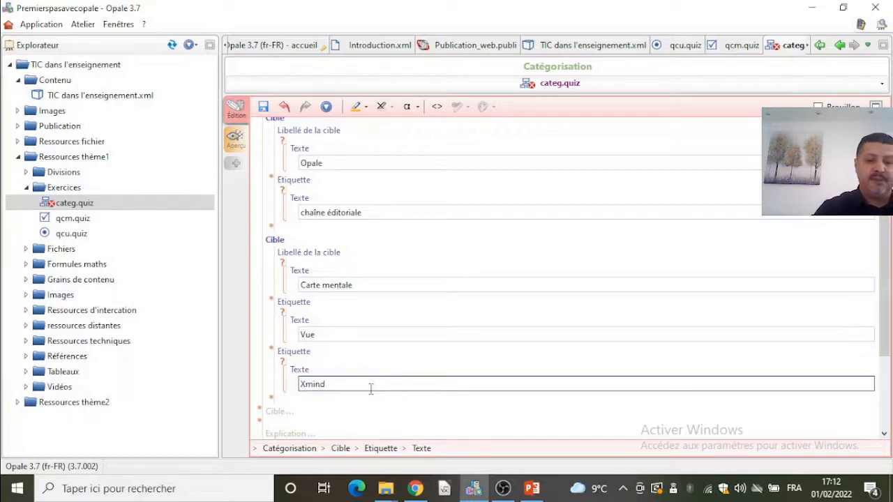
- Add a fourth tag to the second target with the text Freemind
click(272, 399)
click(314, 410)
text(Freem)
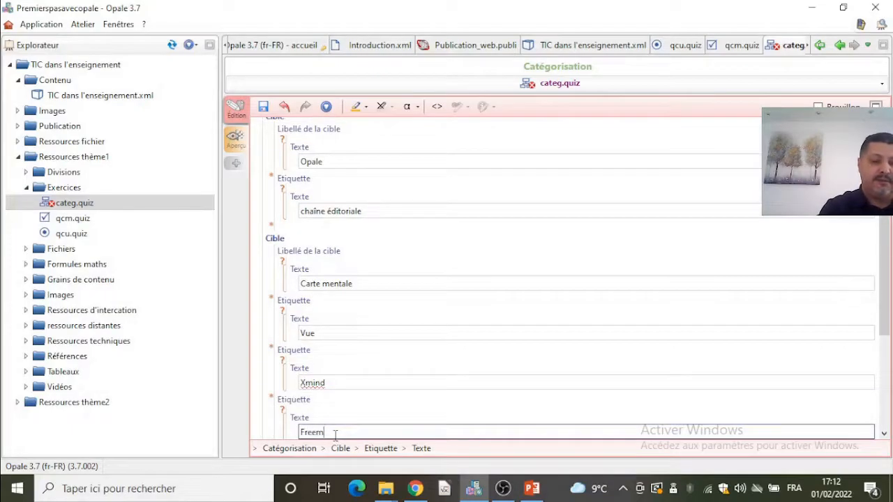
text(ond)
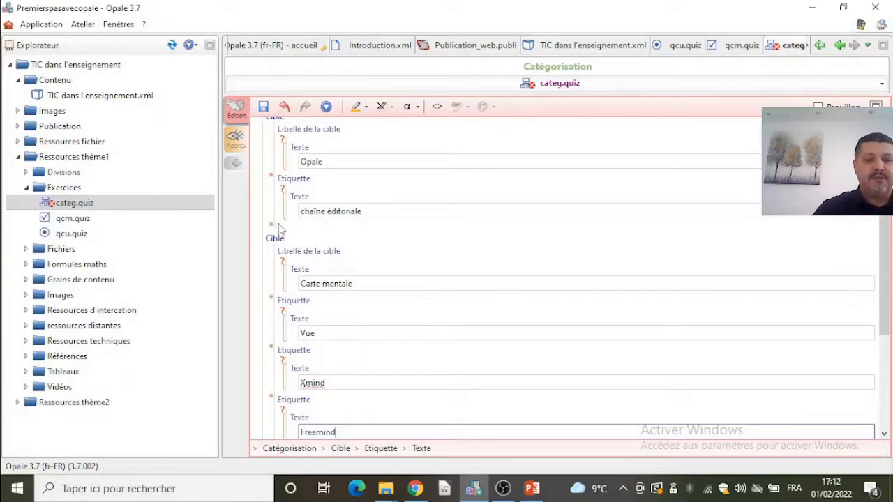
- Add an empty tag to the first target, then set its label to chaîne éditoriale and its first tag to Opale
click(274, 229)
click(297, 235)
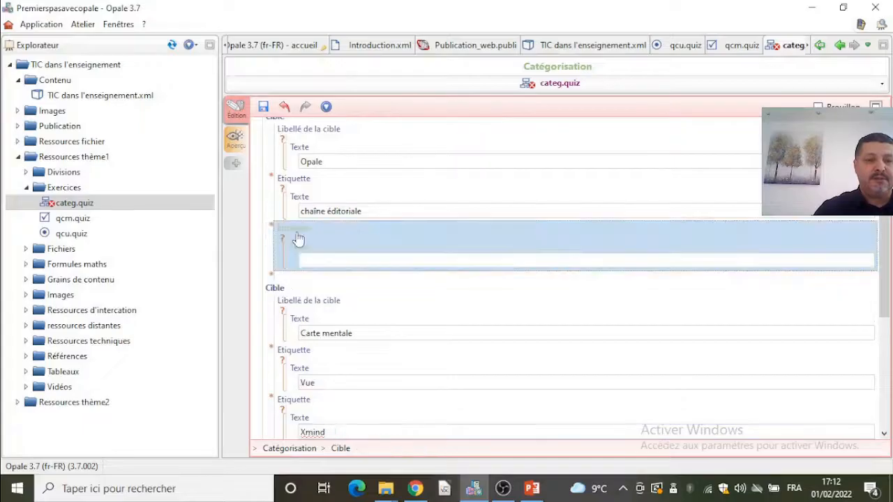
drag(367, 212, 264, 203)
key(Delete)
drag(343, 159, 259, 145)
key(ctrl+v)
click(325, 211)
text(OPale)
key(BackSpace)
key(BackSpace)
key(BackSpace)
text(Opale)
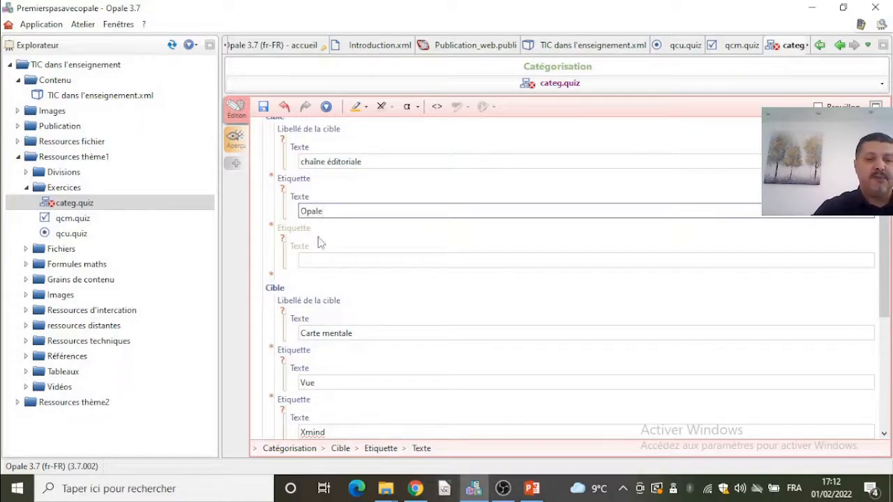
- Fill the first target's new tag as Chainedit and save the categorisation quiz
click(316, 256)
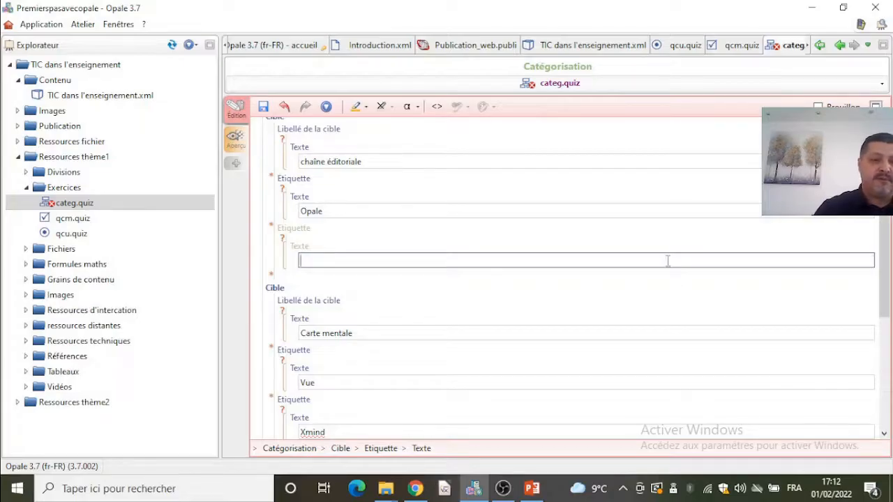
text(Chainedit)
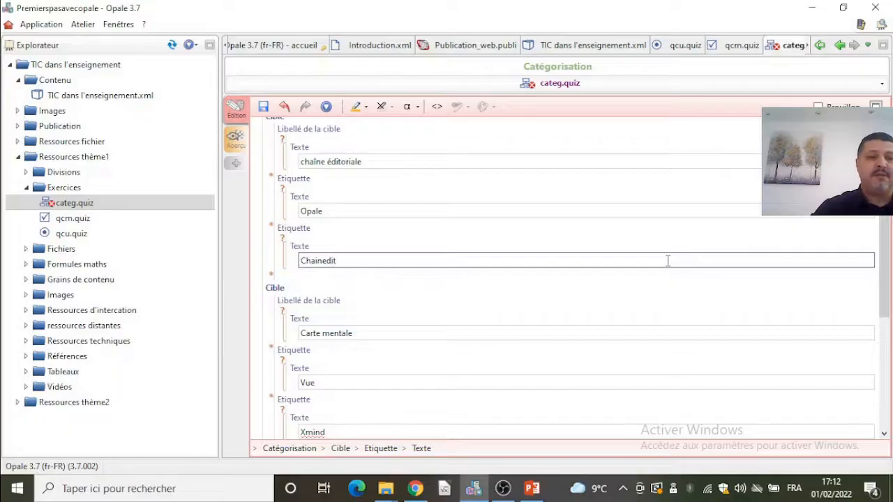
click(263, 106)
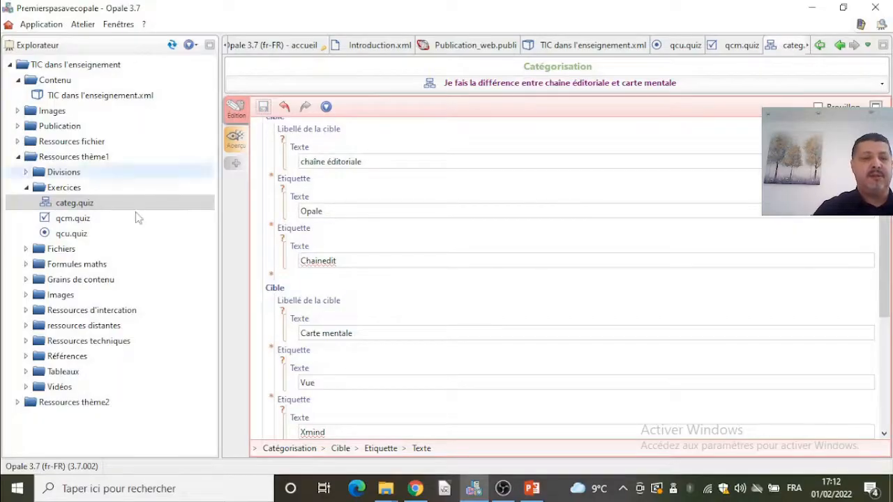
- Create an Ordonnancement des mots exercise named ord in the Exercices folder
right_click(77, 188)
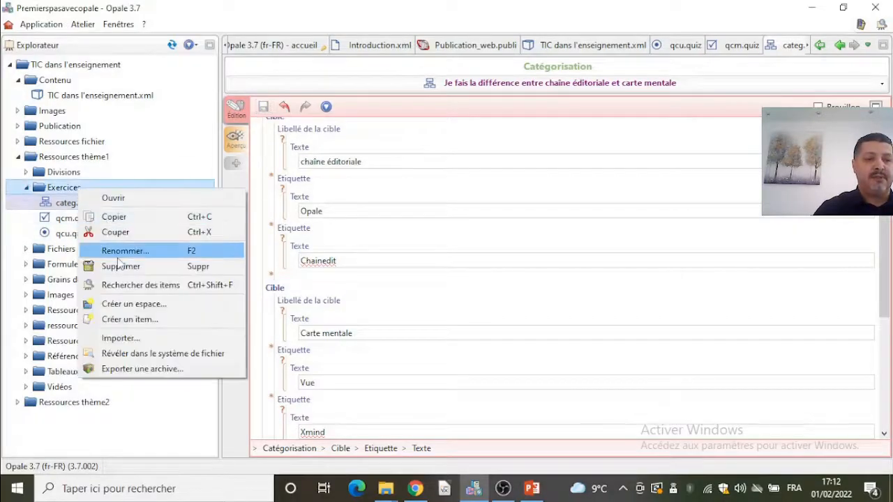
click(126, 319)
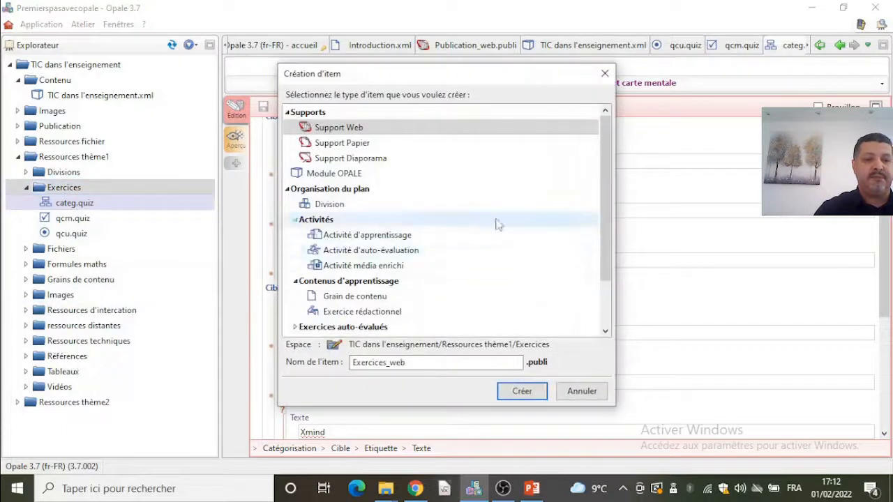
double_click(369, 327)
drag(607, 195, 604, 276)
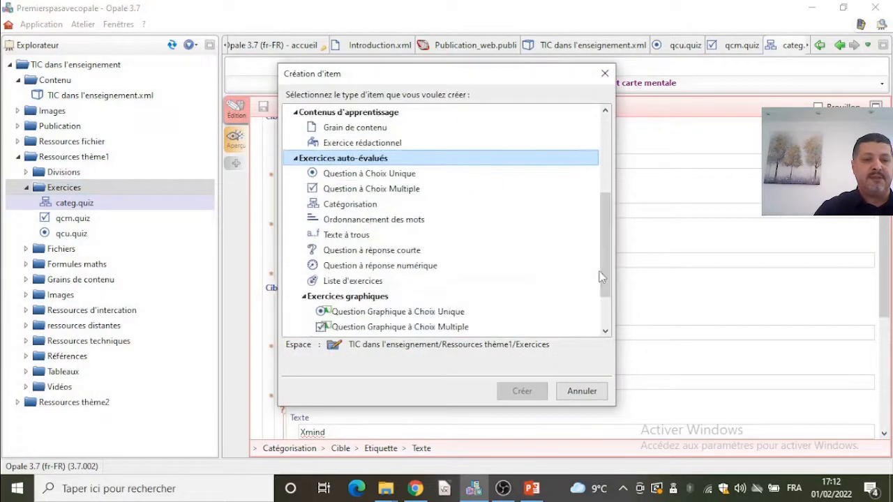
click(399, 223)
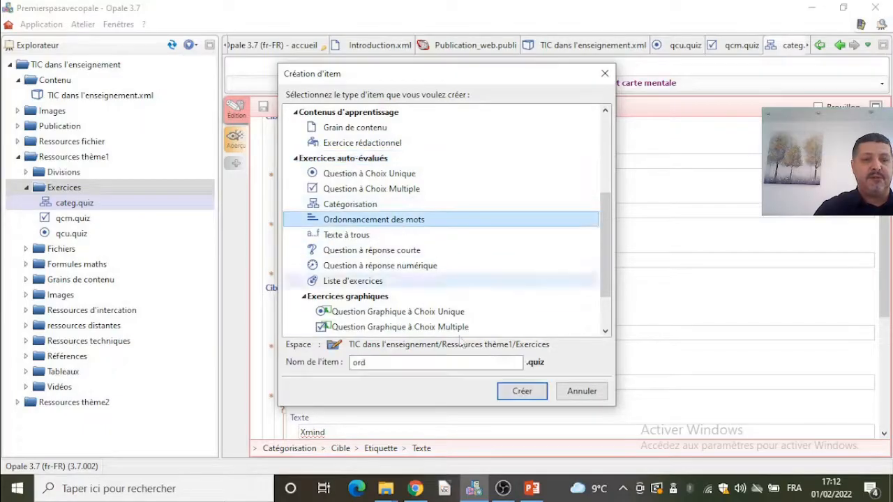
click(519, 393)
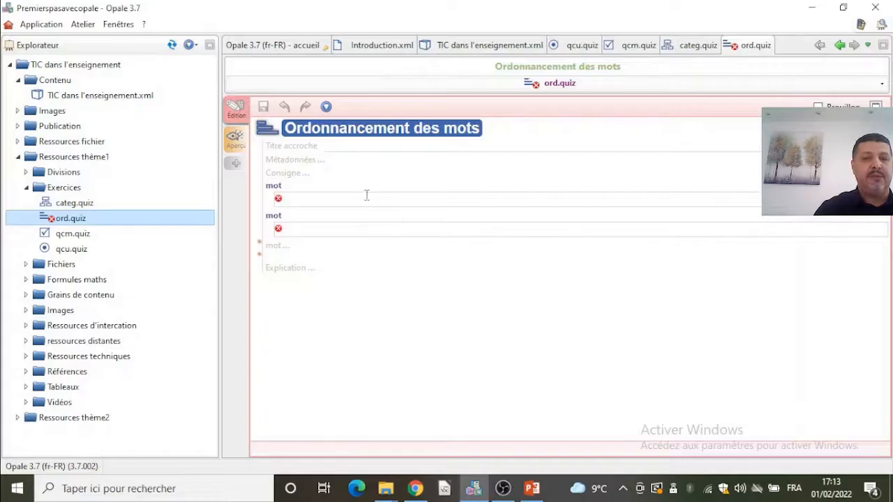
- Set the exercise's catch title to Différencier un cours pdf d'un cours interactif
click(343, 145)
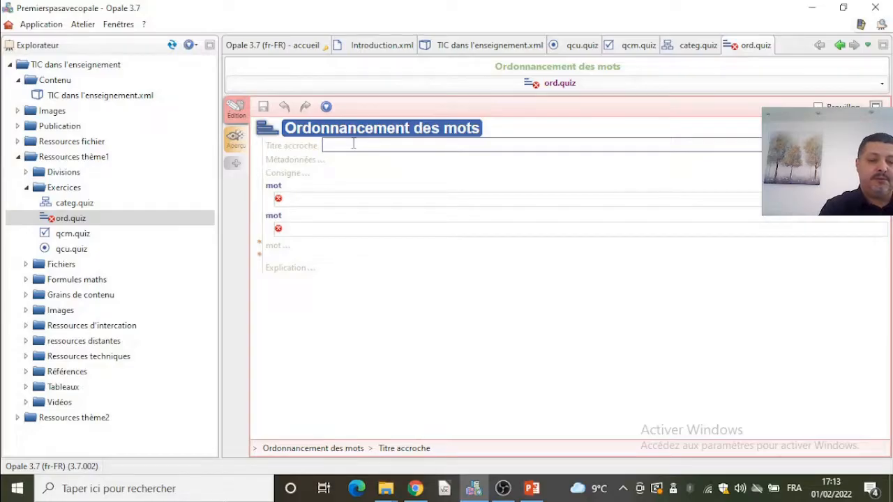
text(Différe)
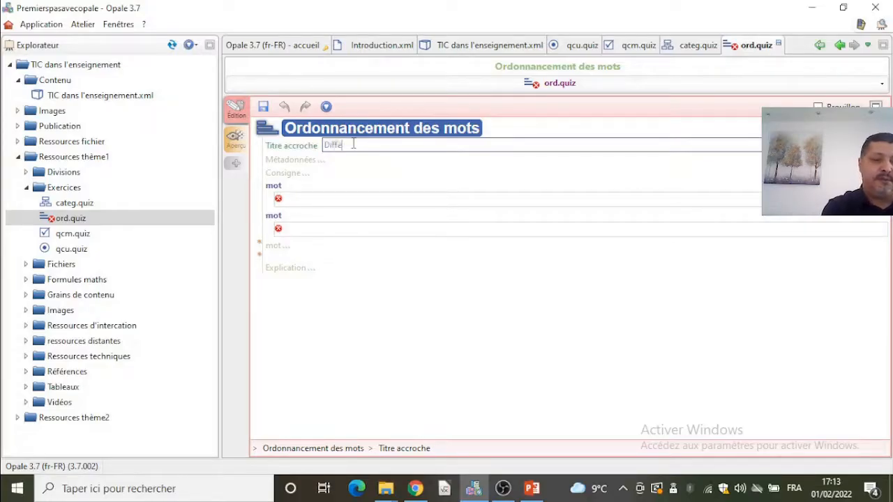
text(ncier un cours)
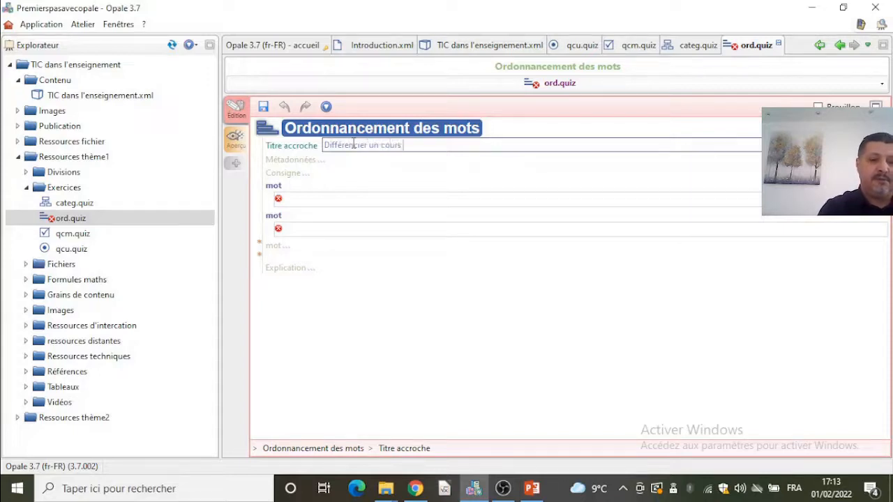
text( pdf d')
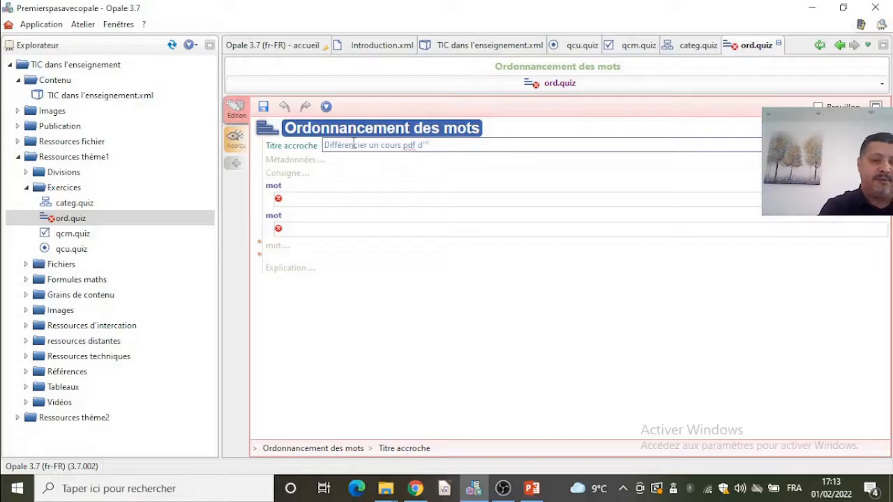
text(un cours interatif)
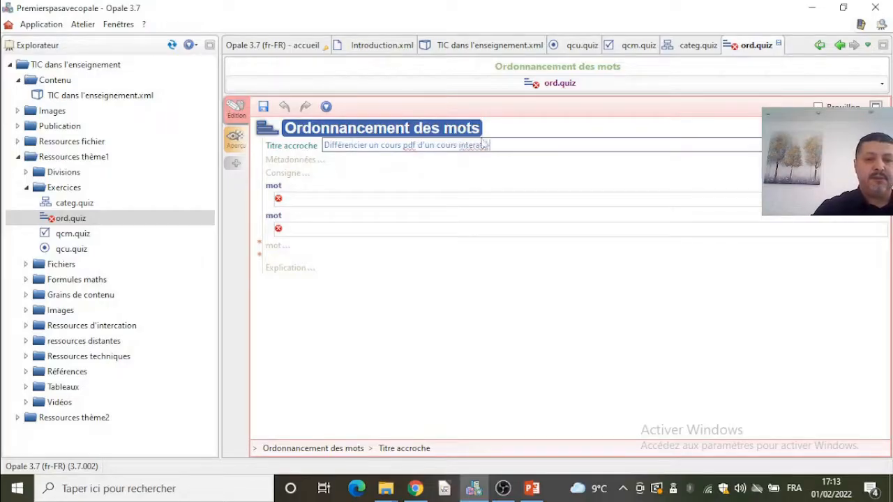
text(c)
- Enter PDF as the first word and Statique as the second word
click(381, 175)
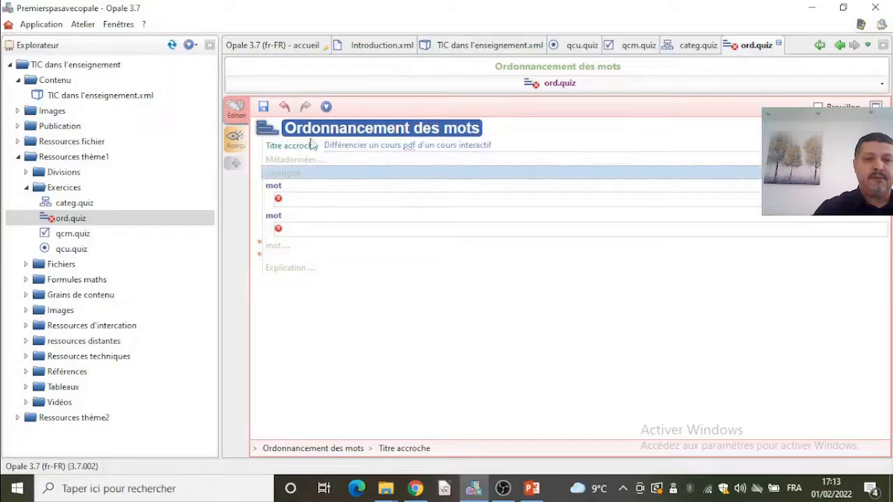
click(297, 197)
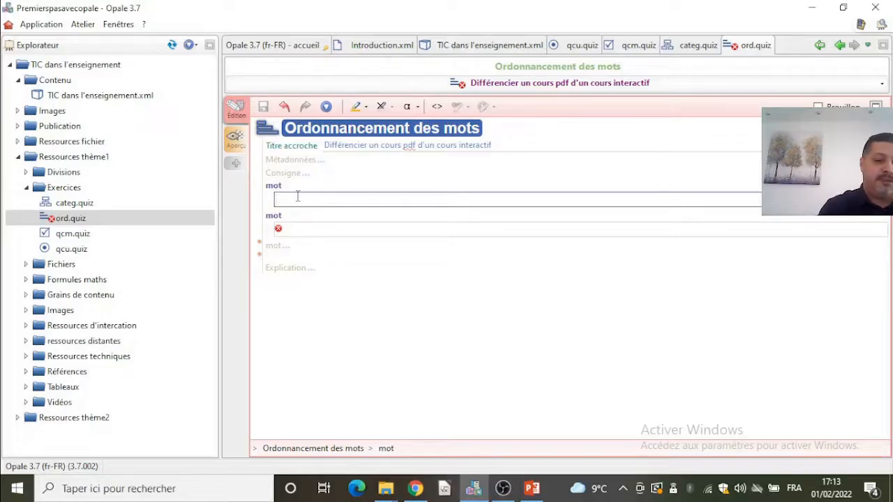
text(PD)
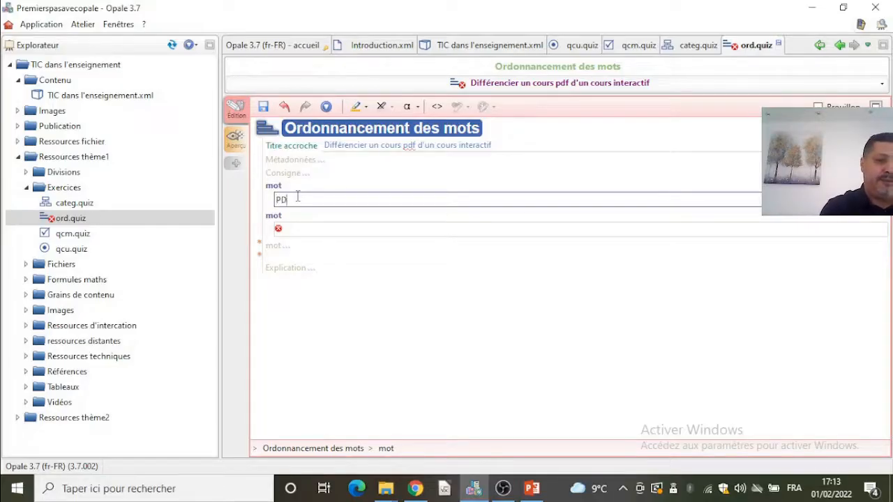
text(F)
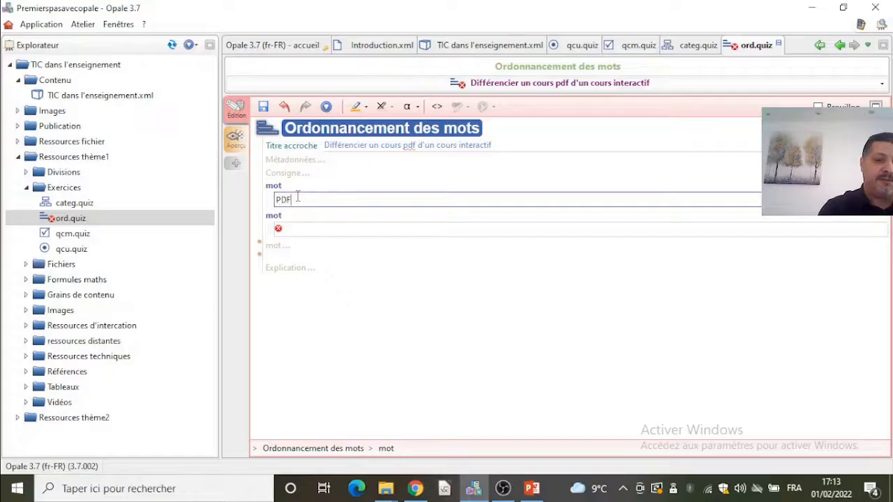
click(298, 229)
text(St)
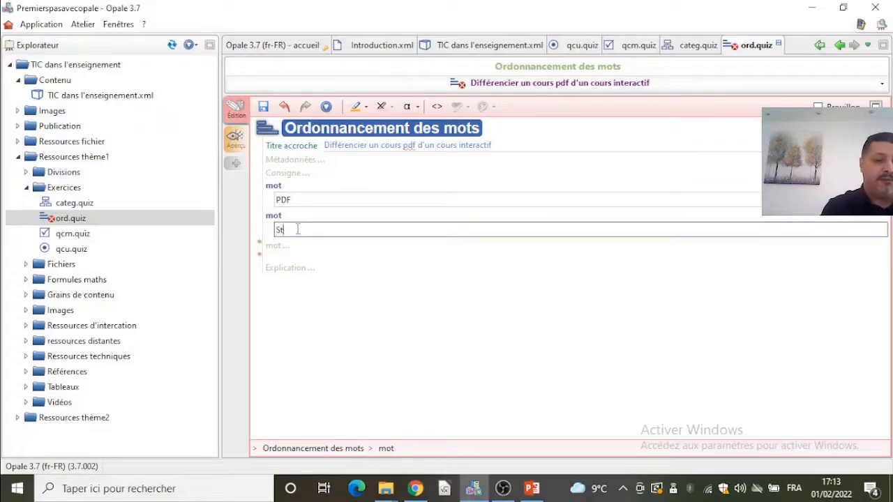
text(atique)
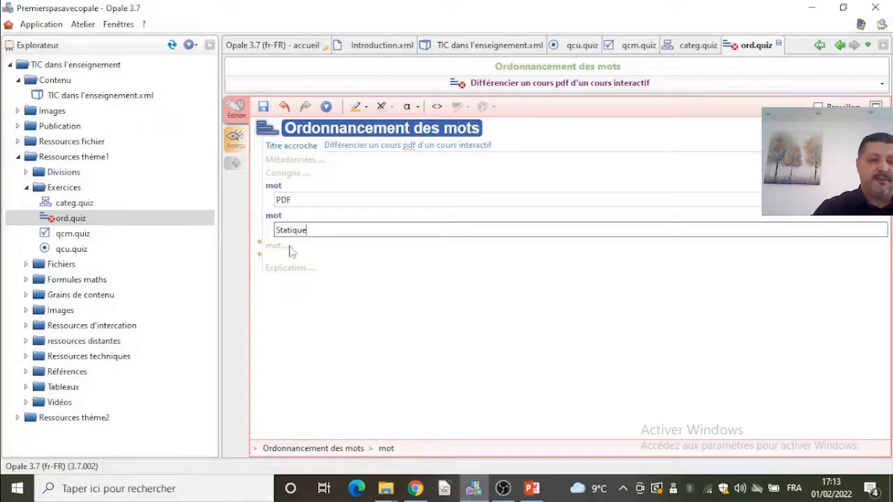
- Add a third word with the text Opale
click(281, 248)
click(300, 266)
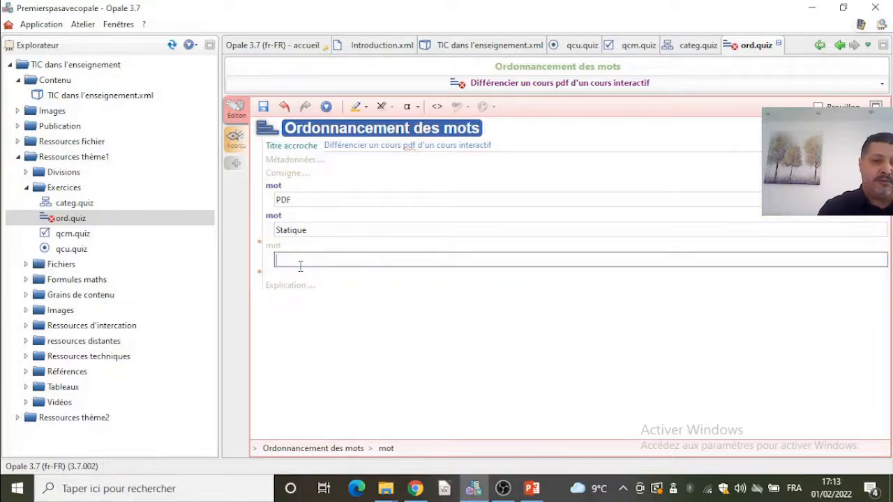
text(C)
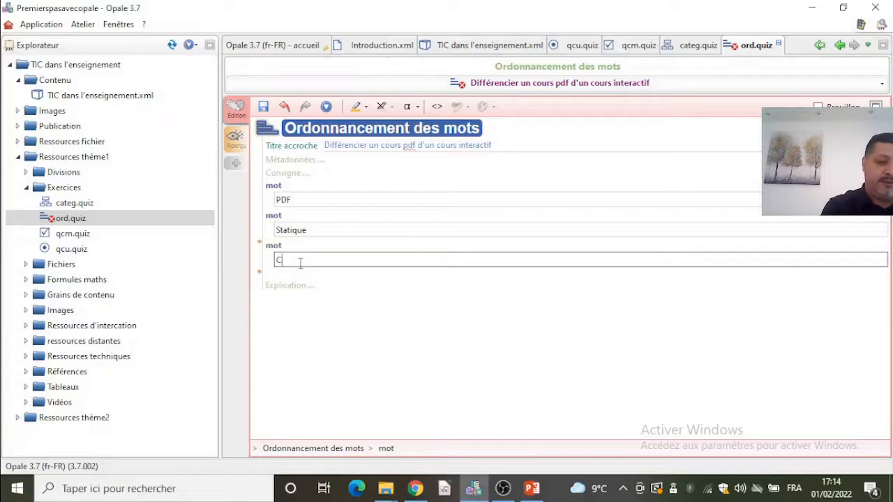
key(BackSpace)
text(Opale)
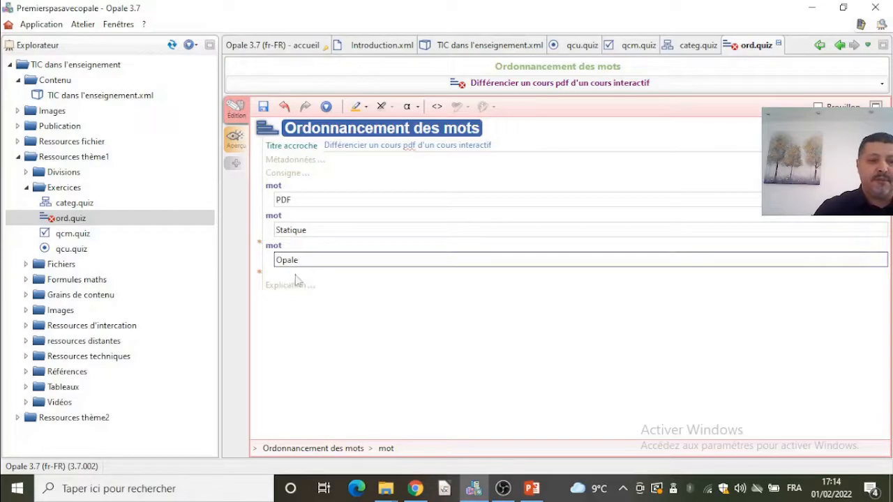
- Add a fourth word Intercatif and correct its spelling to Interactif
click(259, 273)
click(288, 283)
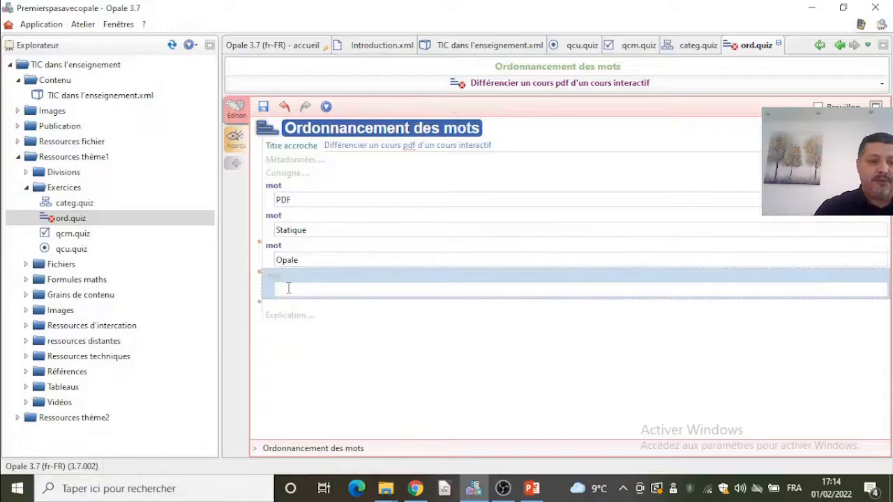
text(Intercatif)
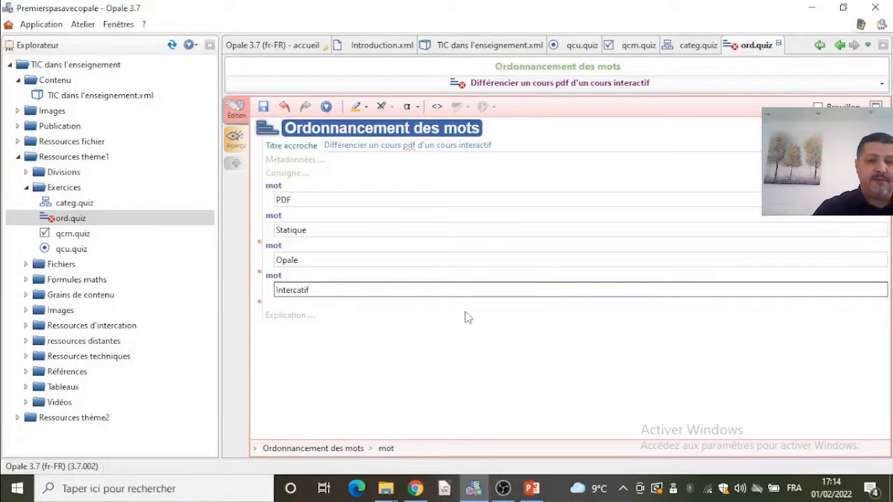
key(Tab)
click(304, 288)
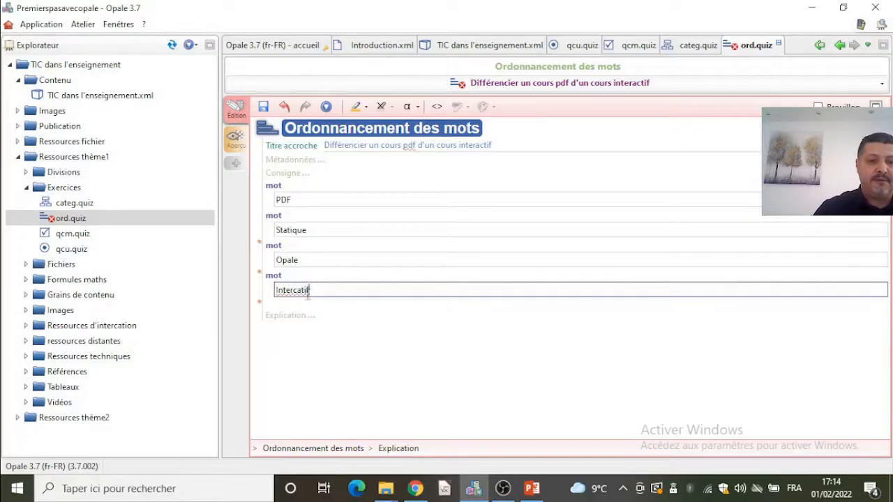
right_click(302, 295)
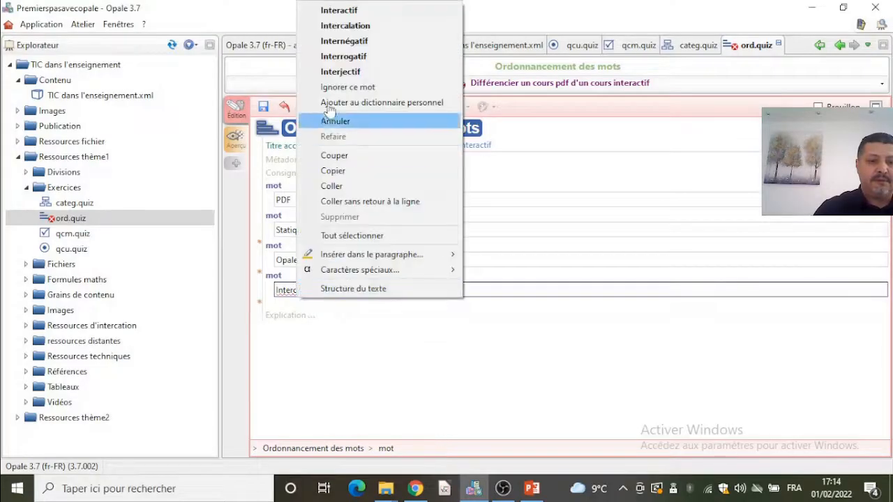
click(339, 10)
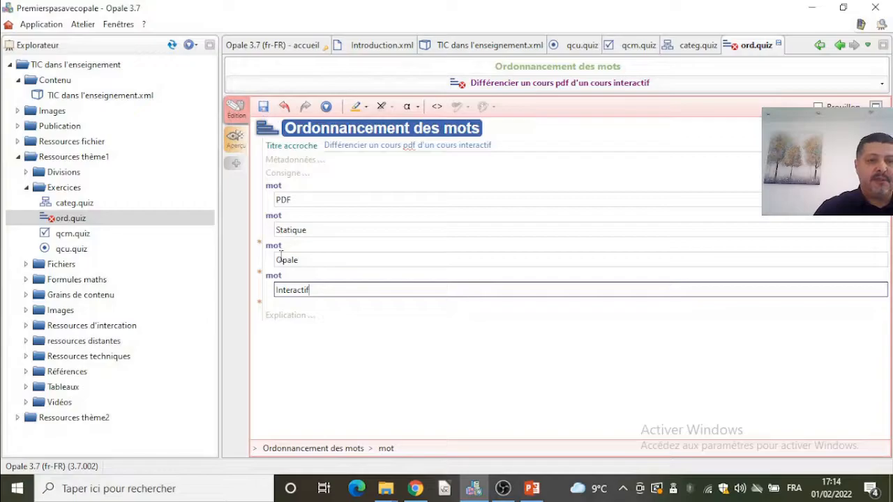
- Add the explanation Se sont des explications to the word-ordering exercise and save it
click(285, 325)
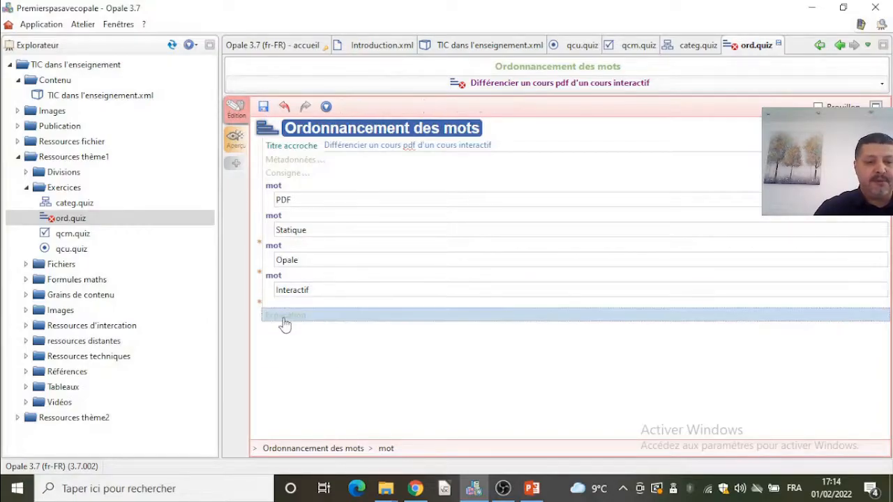
text(Se sont des)
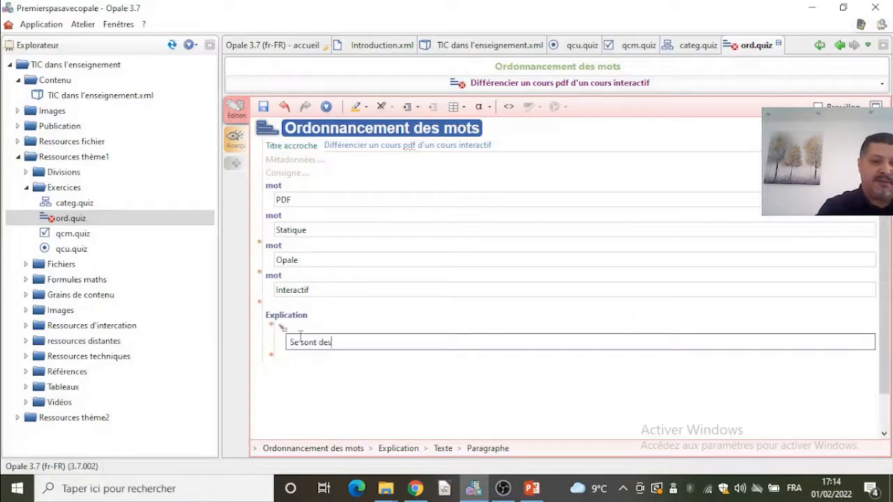
text( ecxplications)
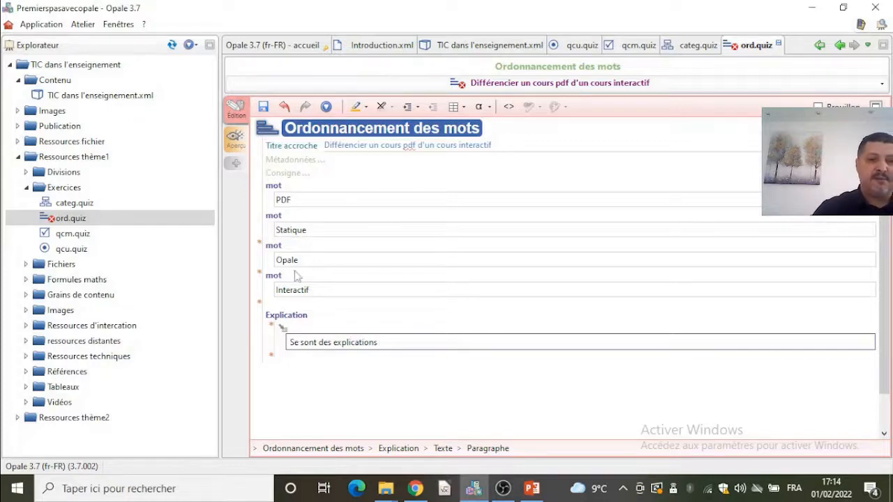
click(264, 108)
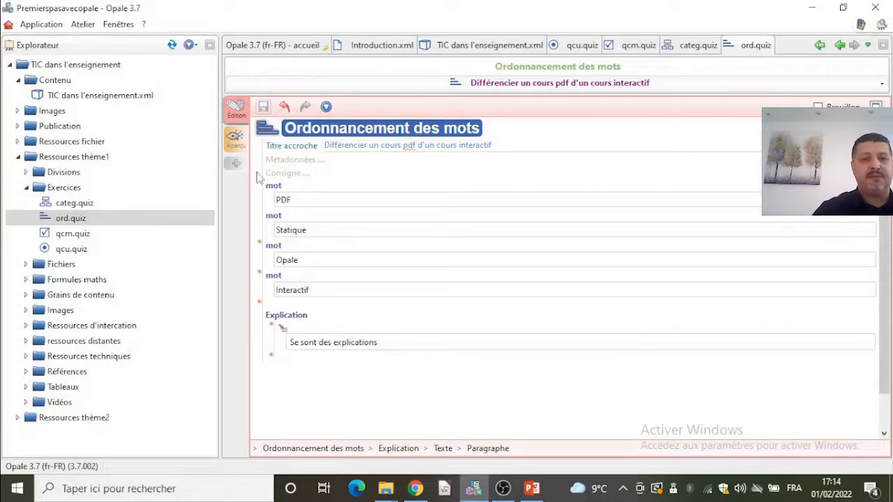
- Create a new Texte à trous exercise named tat in the Exercices folder
right_click(72, 189)
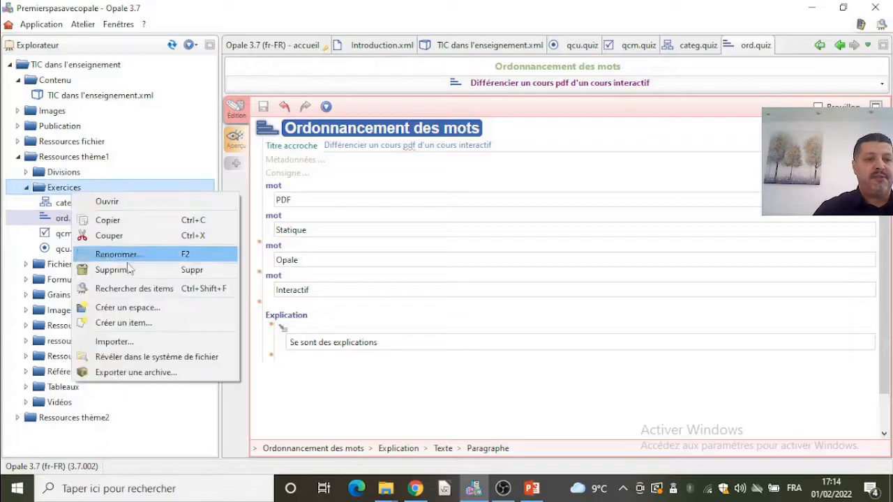
click(130, 332)
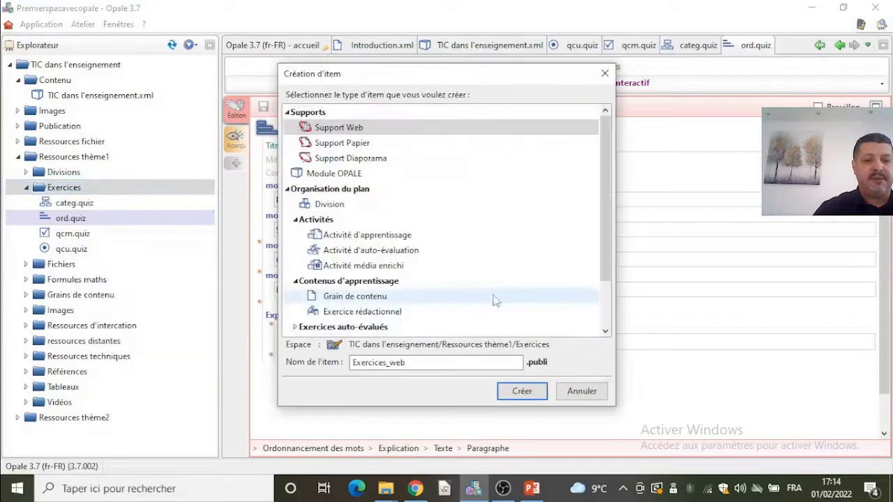
scroll(606, 298, down, 1)
scroll(606, 299, down, 1)
double_click(593, 265)
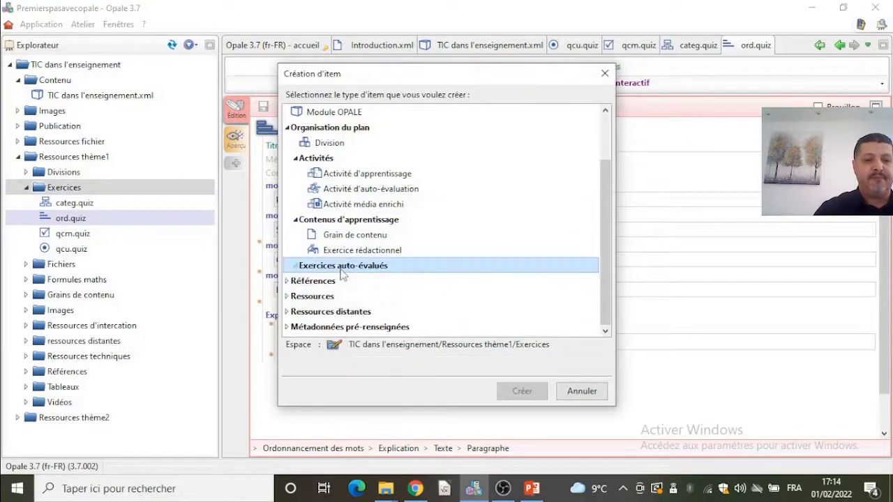
scroll(531, 249, down, 3)
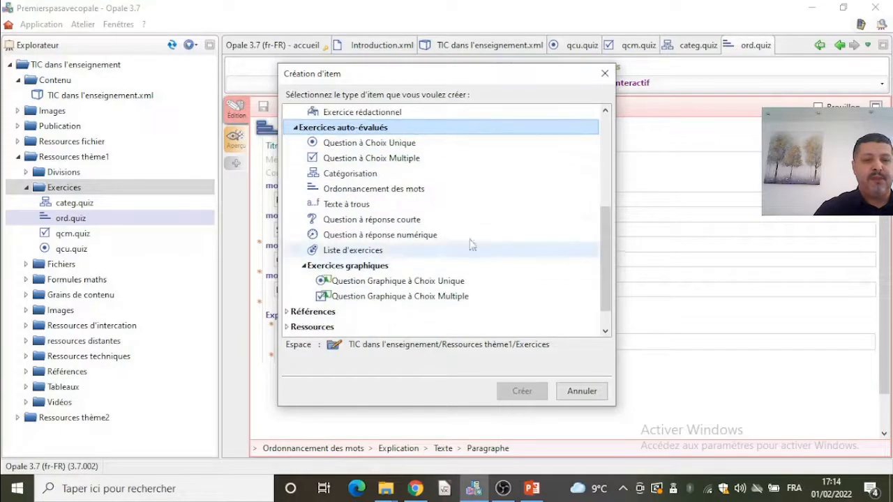
click(379, 204)
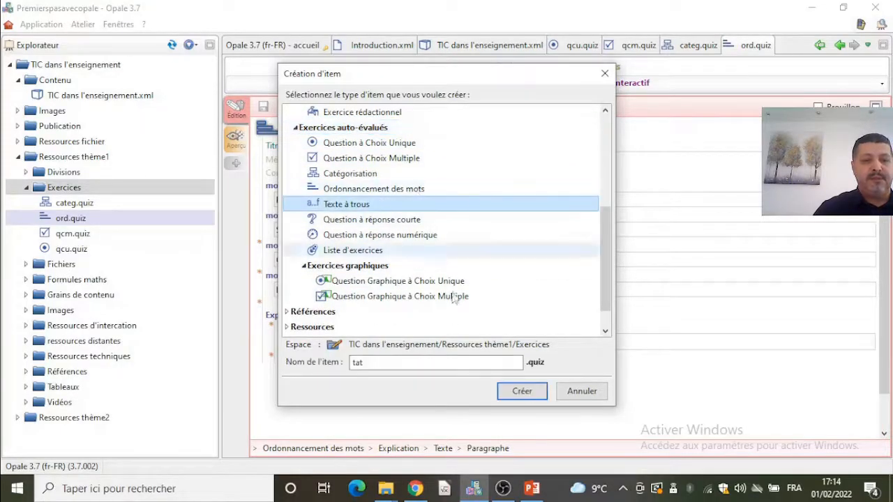
click(524, 393)
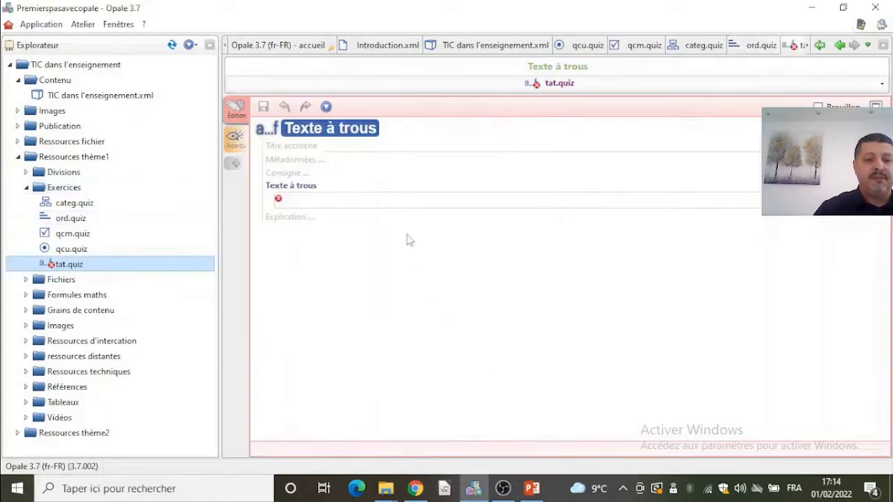
- Set the fill-in-the-blanks exercise's catch title to Je mémorise un passage
click(355, 148)
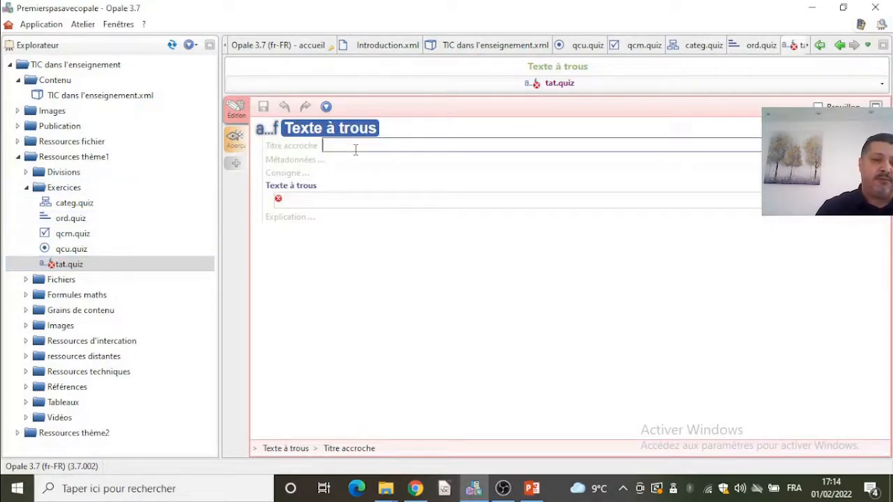
text(Je mém)
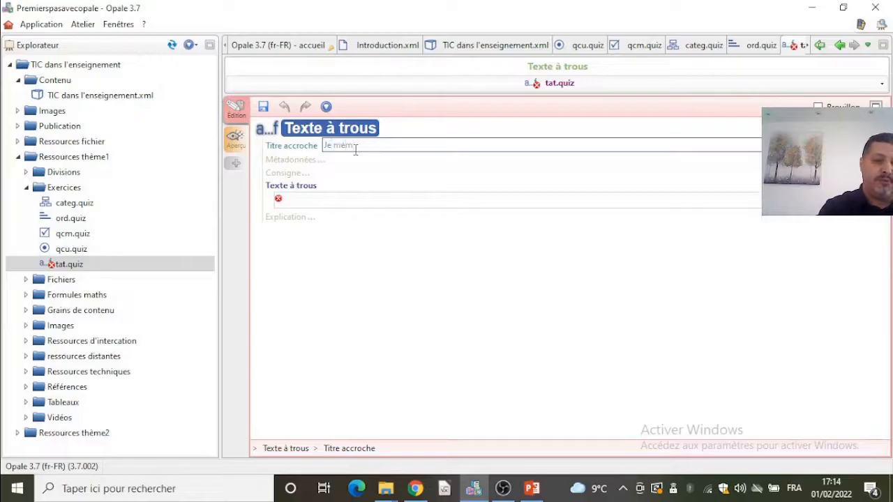
text(orise unepassage)
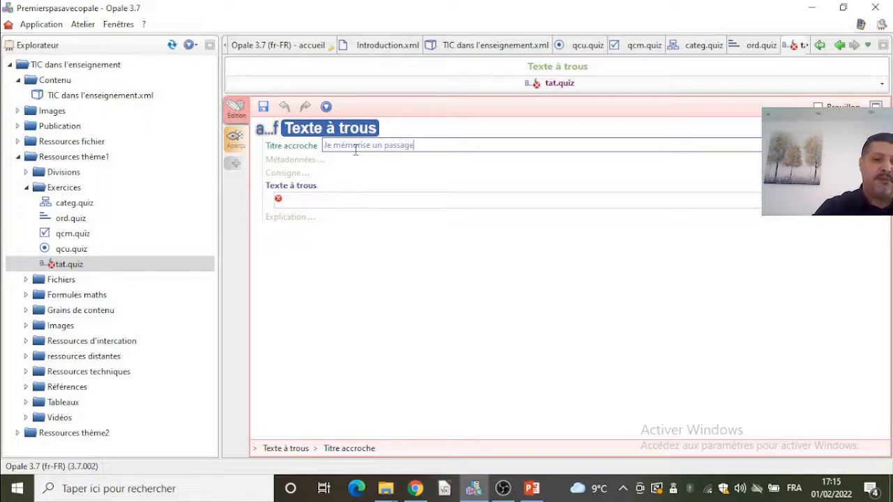
- Enter the passage Opale est une chaîne éditoriale, par contre Vue est freemind sont pour les cartes mentales
click(344, 194)
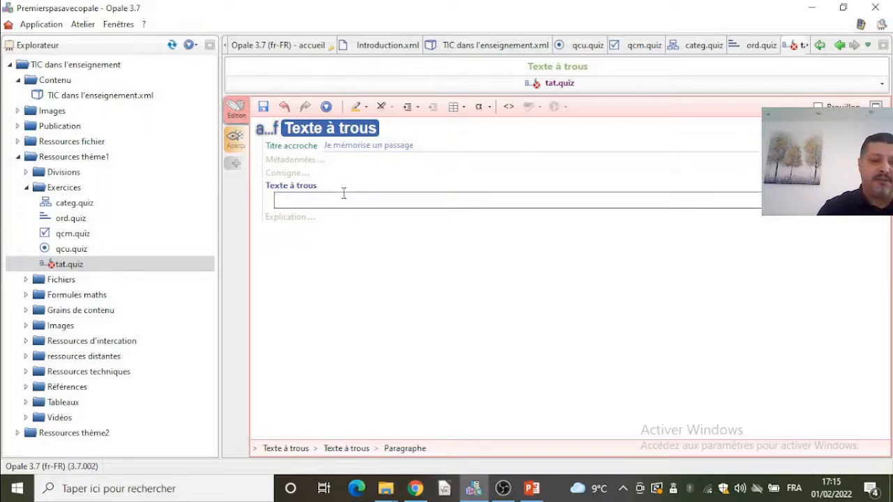
text(Opale est )
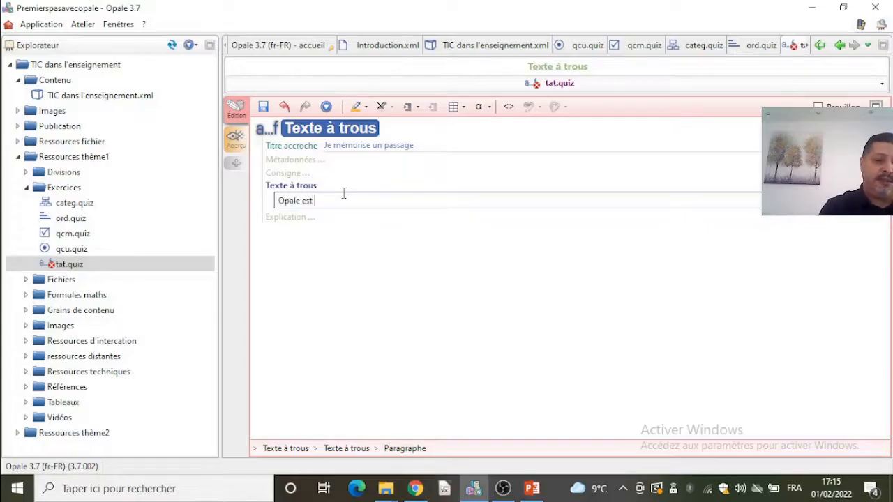
text(une chaîne édit)
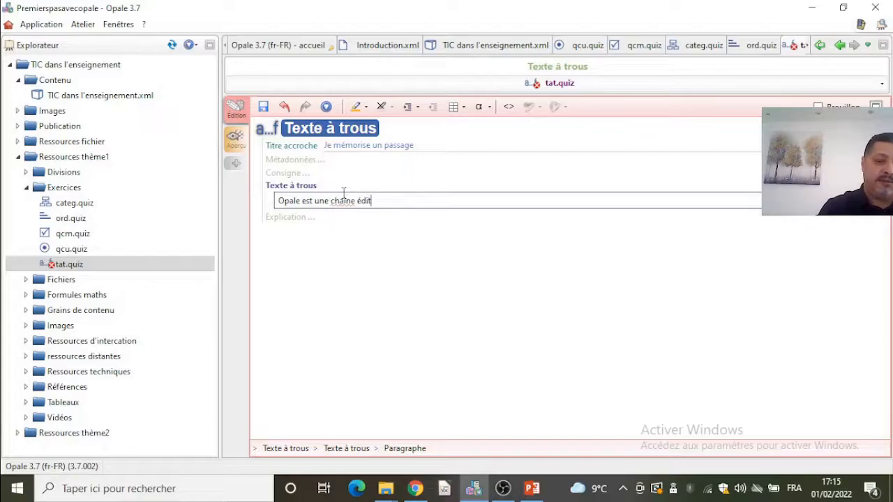
text(oriale, par contre)
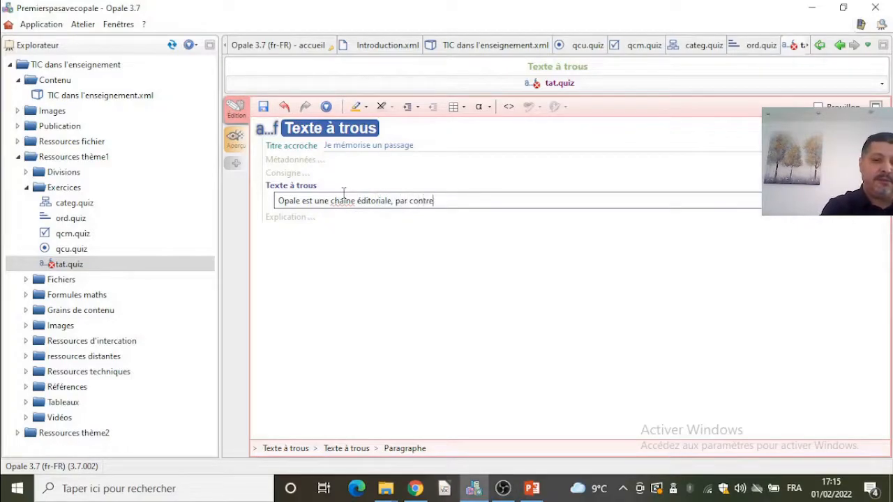
text( Vue est )
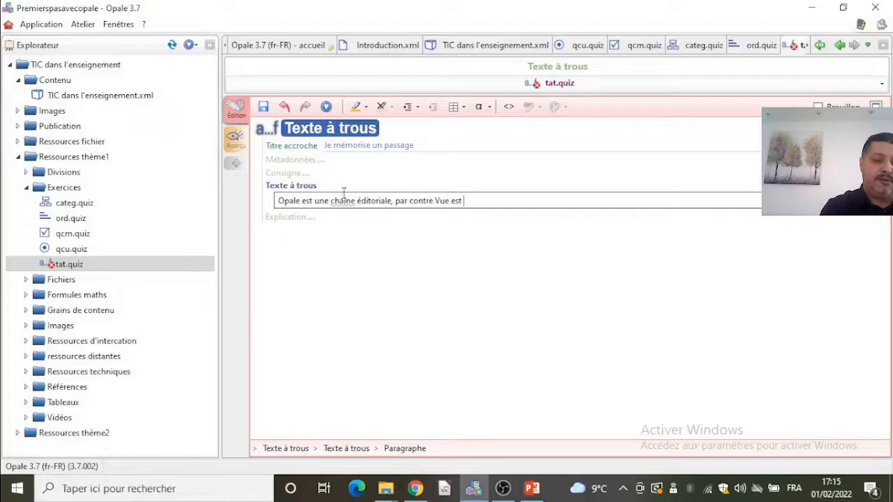
text(freemind)
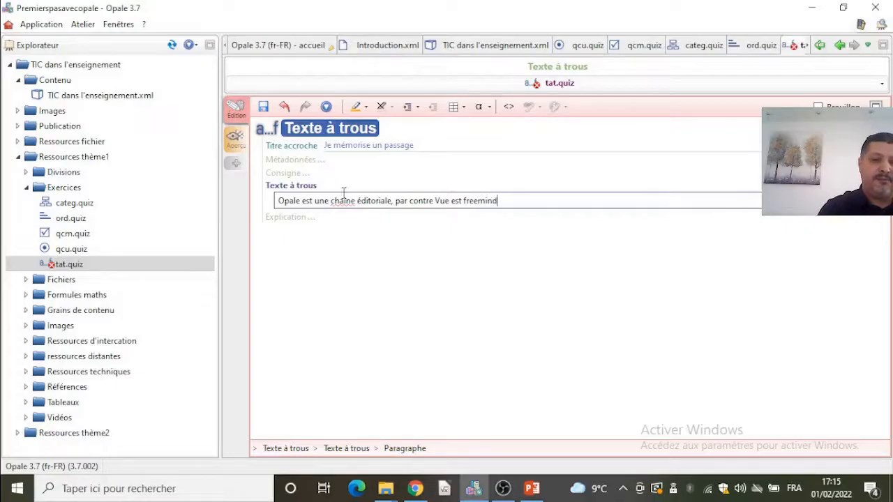
text( sont pour les cartes mentales)
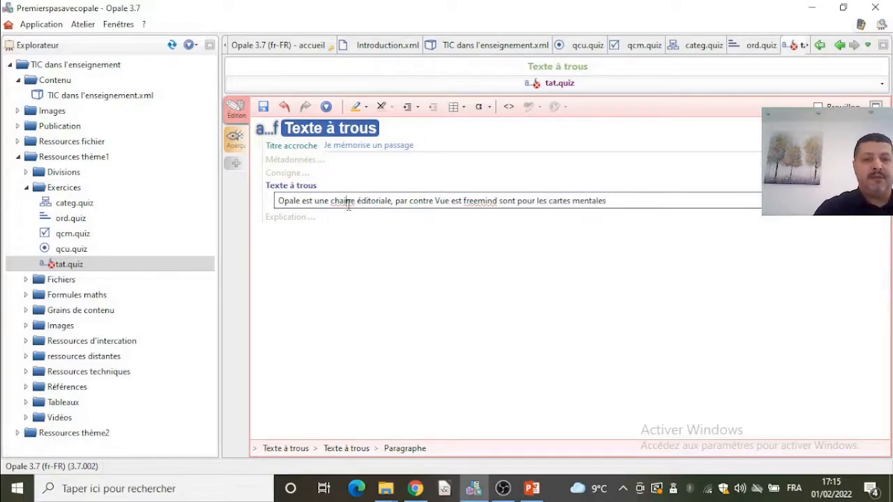
- Mark the word Opale at the start of the passage as a gap (TROU)
right_click(349, 204)
click(382, 199)
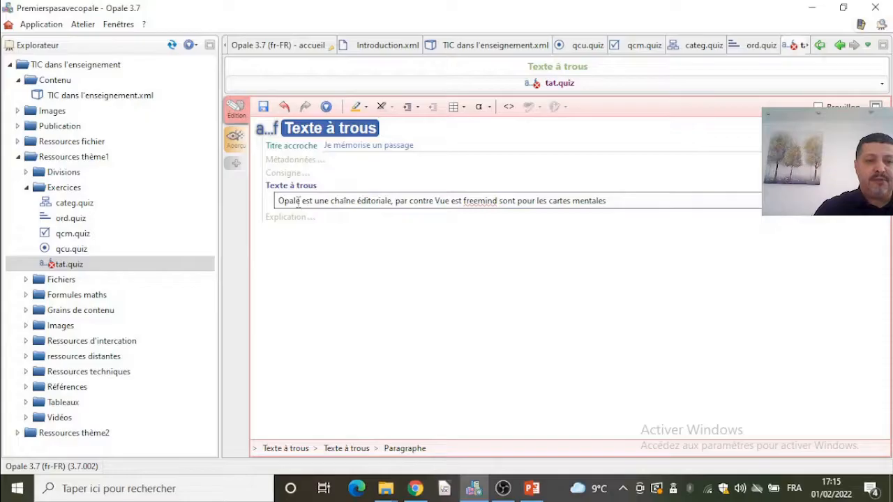
drag(300, 203, 275, 204)
click(356, 106)
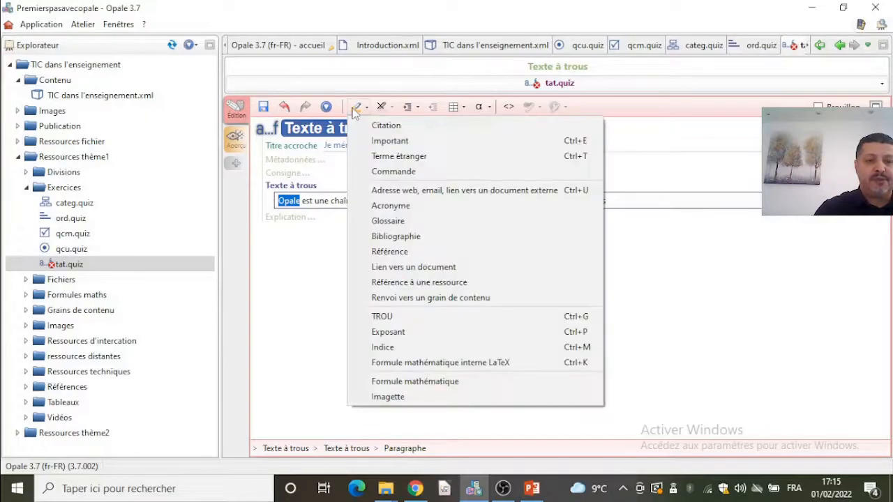
click(417, 314)
- Mark the final word mentales as a gap (TROU) and save the exercise
click(489, 202)
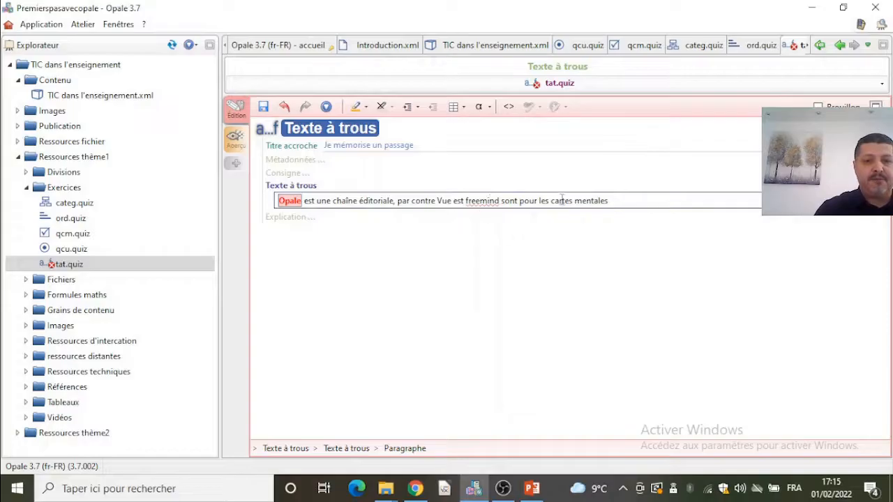
drag(574, 201, 617, 200)
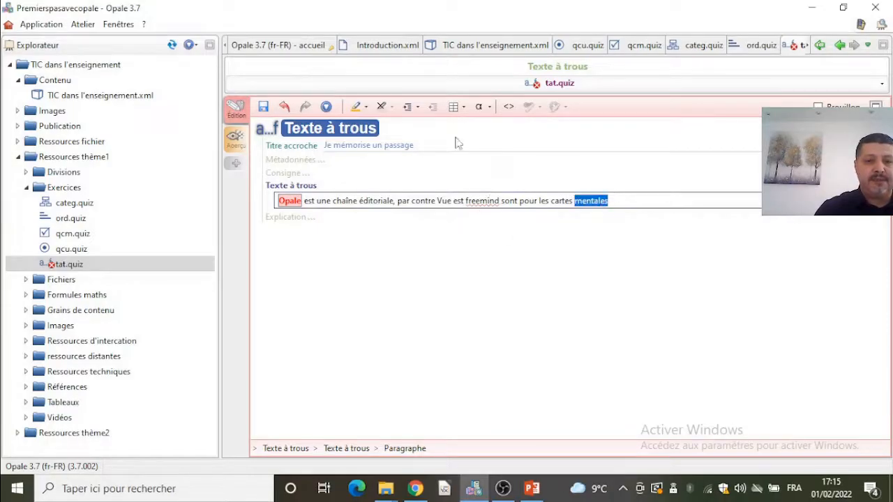
click(360, 107)
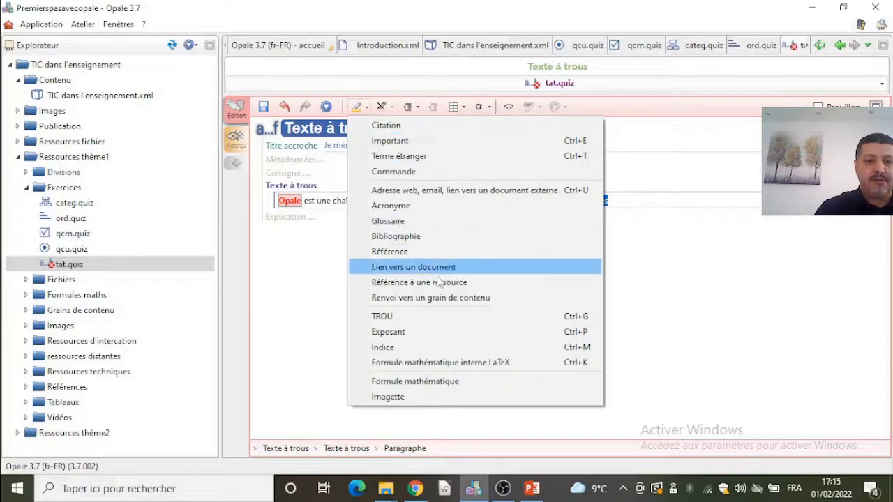
click(430, 316)
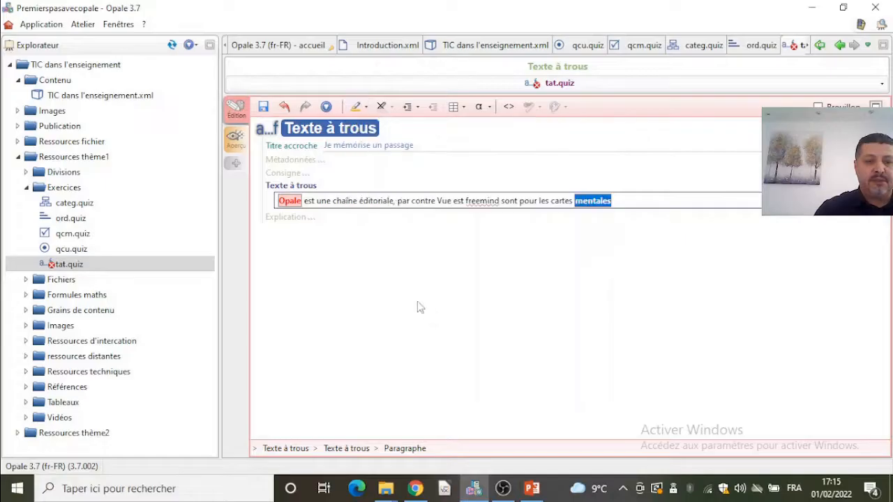
click(263, 106)
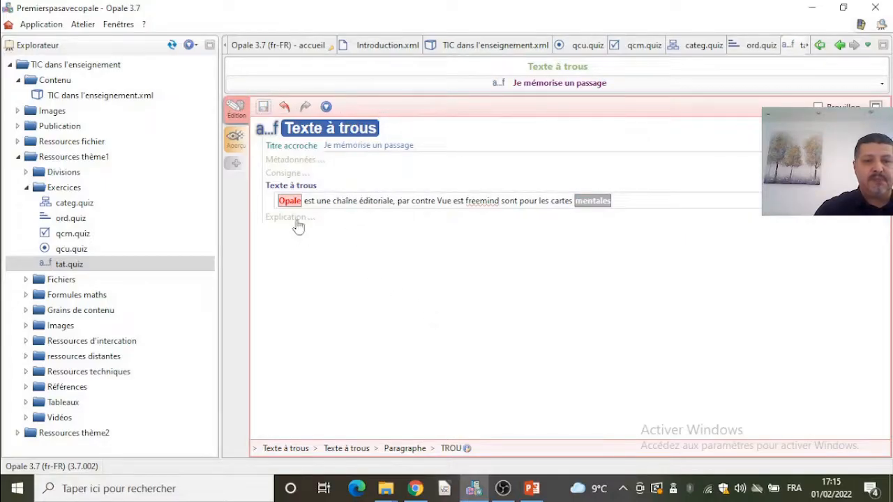
- Create a new Question à réponse courte exercise named court in the Exercices folder
right_click(57, 193)
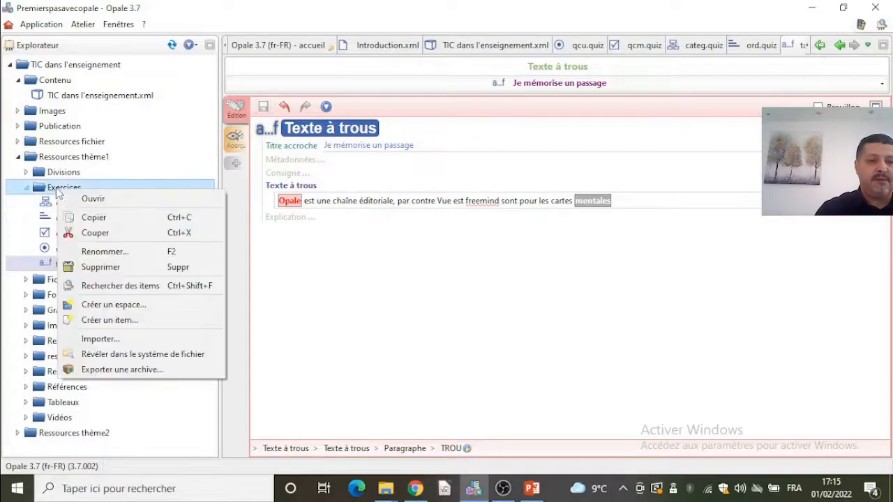
click(132, 321)
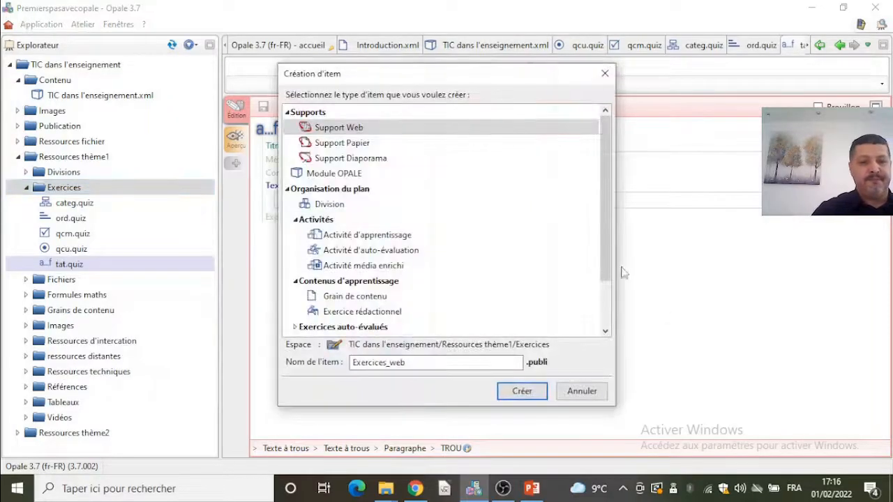
drag(608, 262, 612, 318)
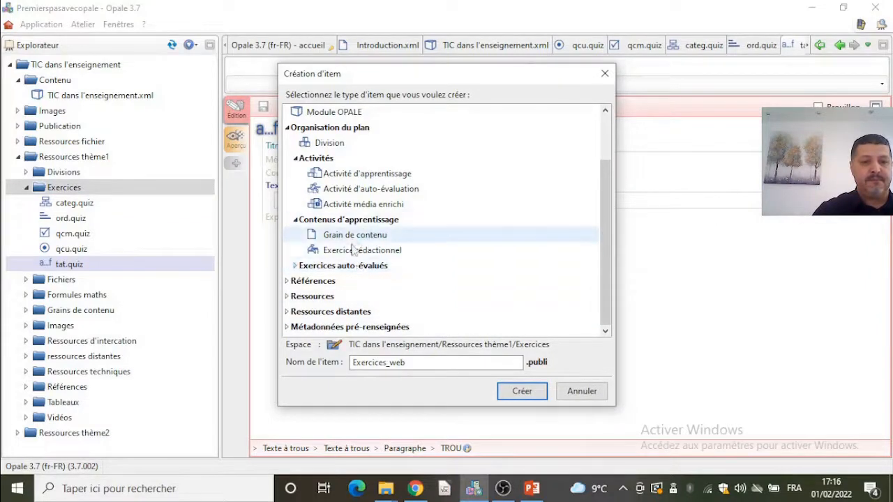
double_click(347, 268)
scroll(588, 312, down, 3)
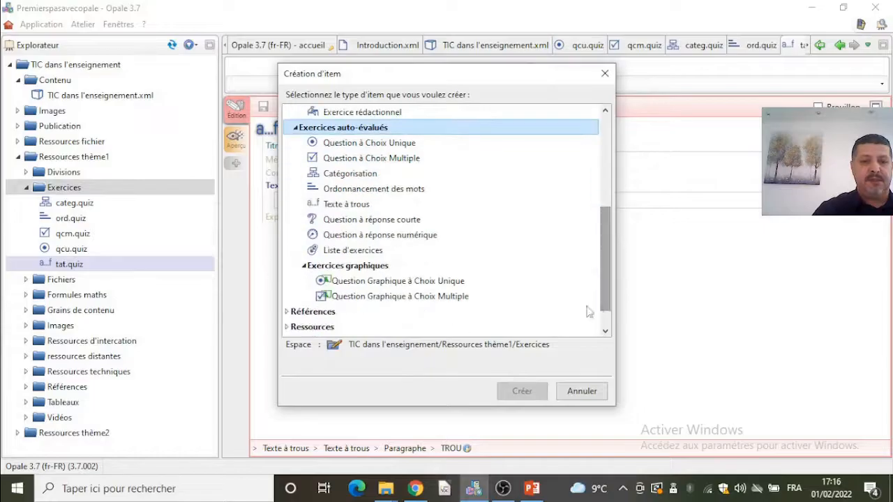
click(383, 222)
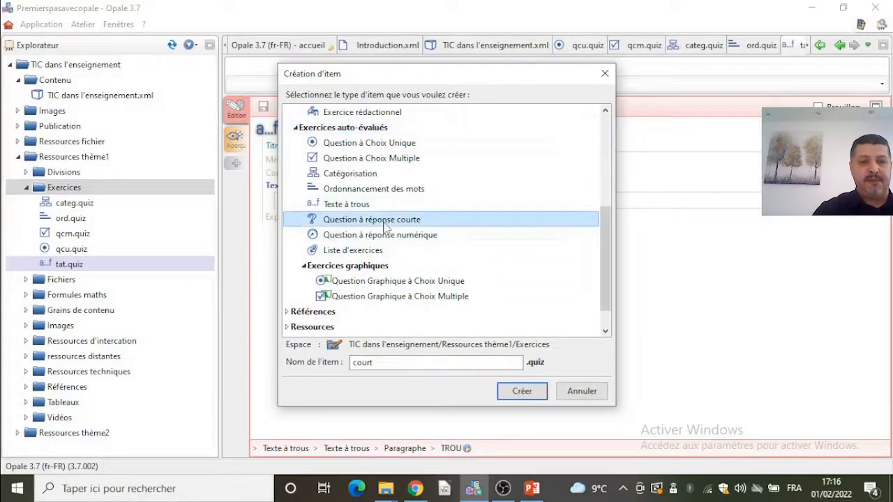
click(527, 398)
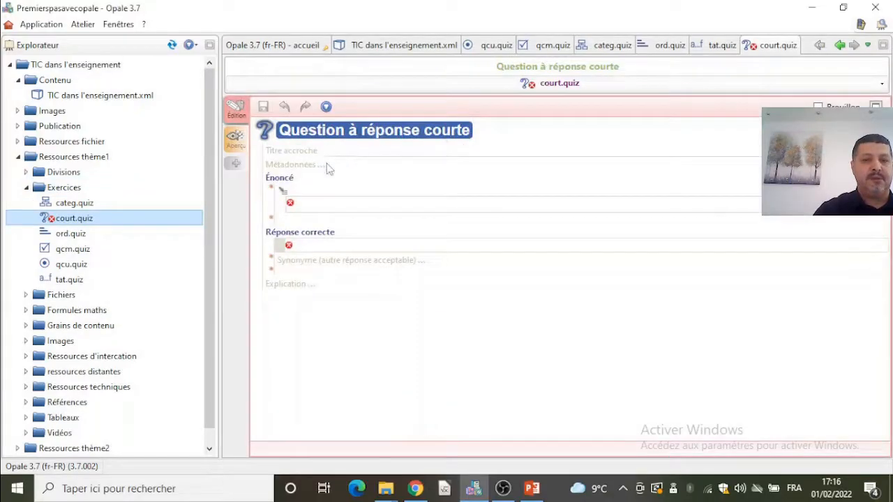
- Set the short-answer exercise's title to J'ai bien compris
click(339, 155)
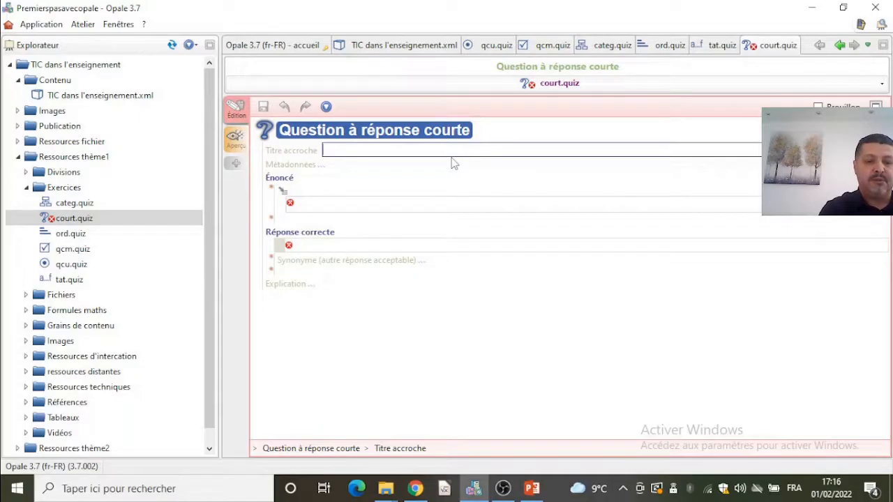
text(J'ai bien)
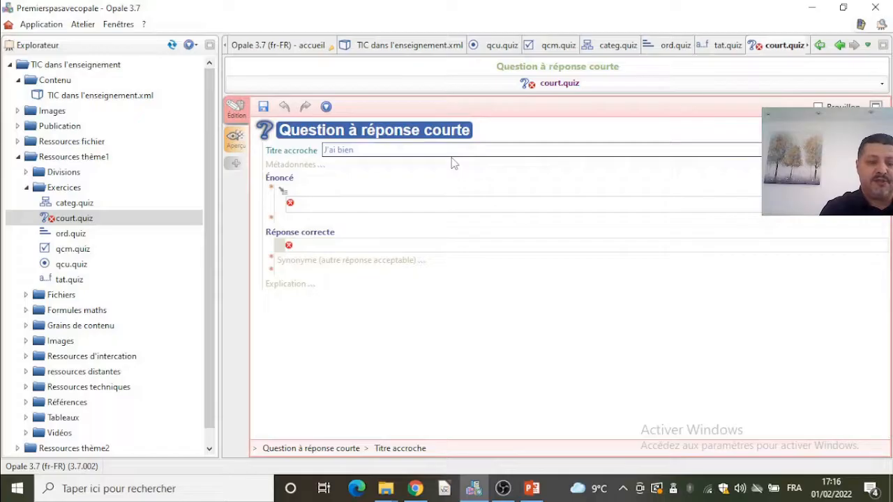
text( compris)
- Enter the question statement C'est quoi CC
click(371, 202)
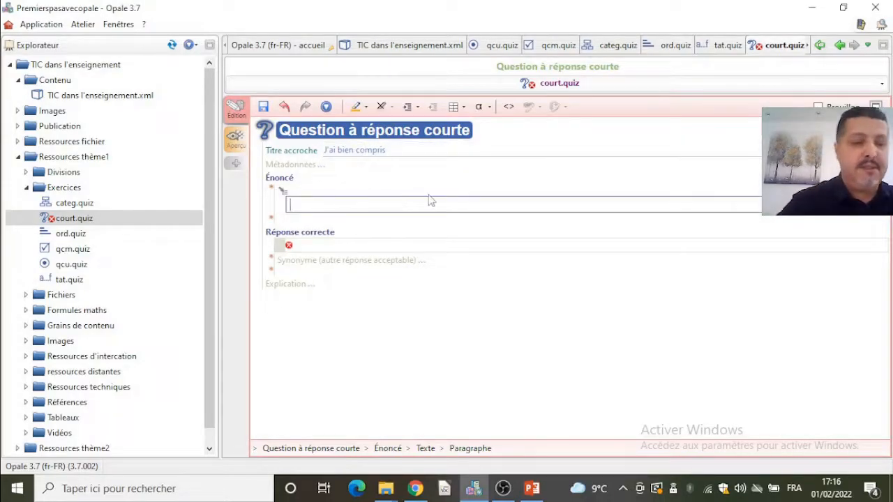
text(C'est quoi)
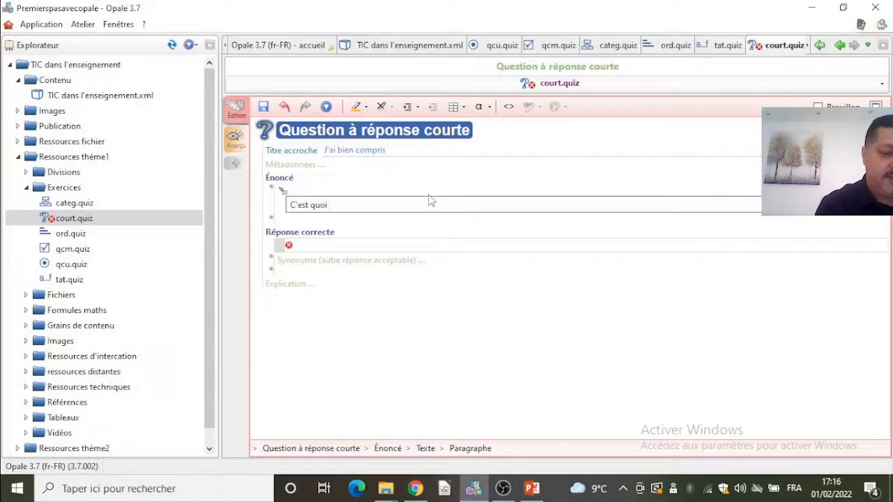
text(CC)
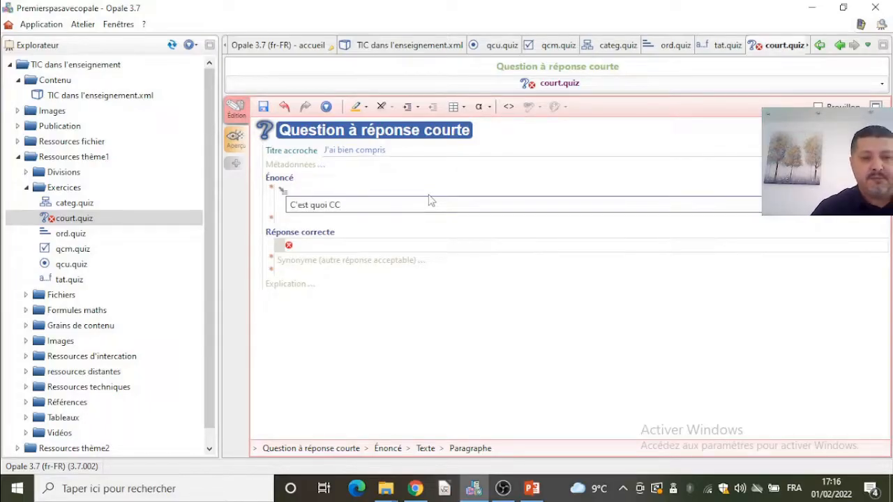
- Set the correct answer to Carte conceptuelle
click(361, 246)
text(Carte conce)
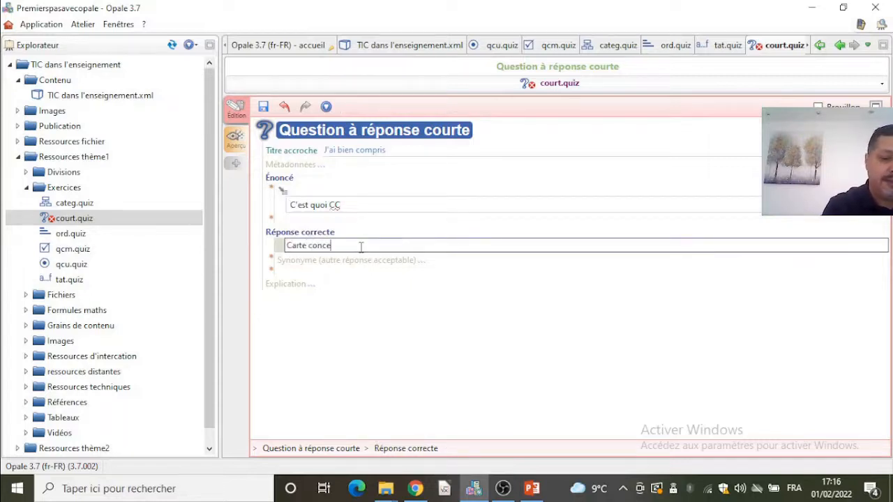
text(ptuelle)
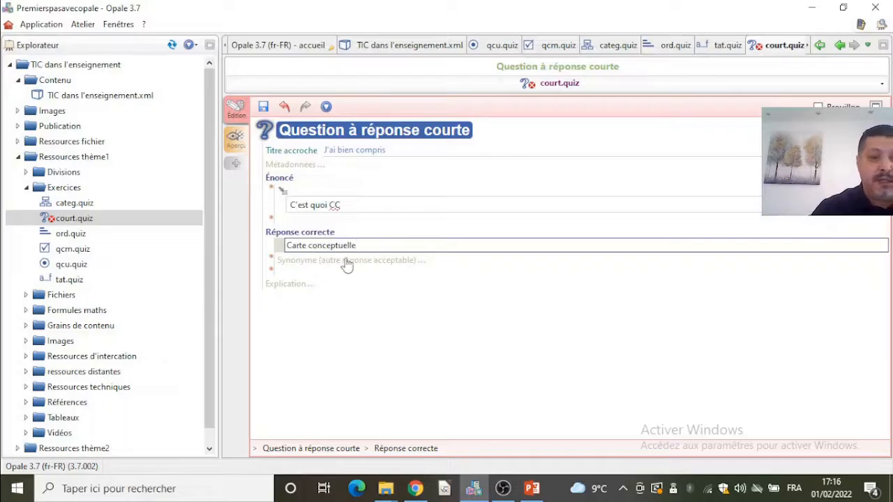
- Add the synonym Carte mentale as an acceptable answer and save the exercise
click(308, 264)
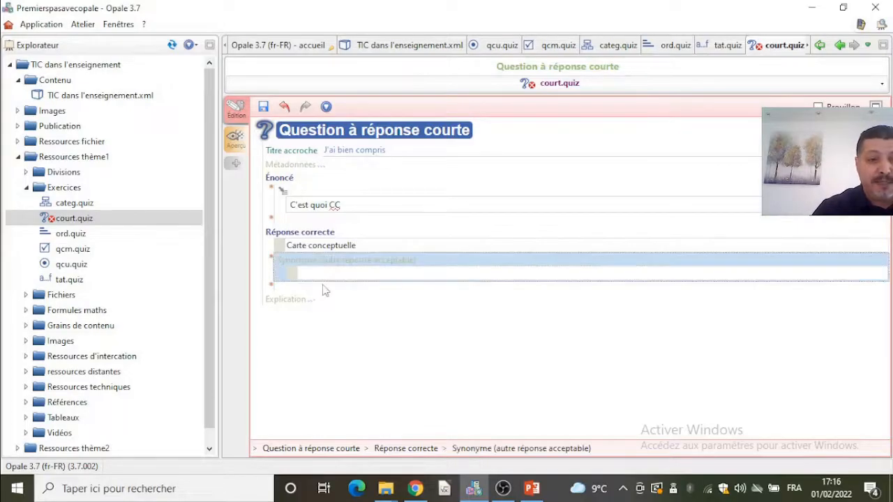
text(Carte)
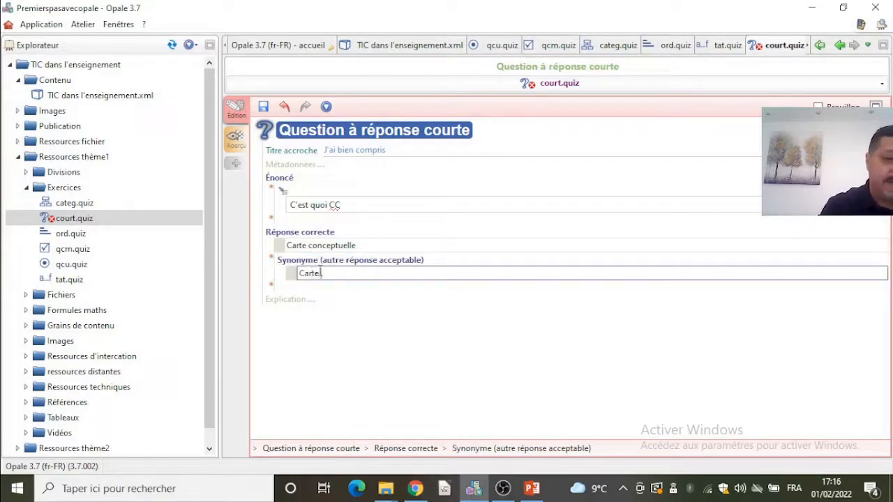
text( mental)
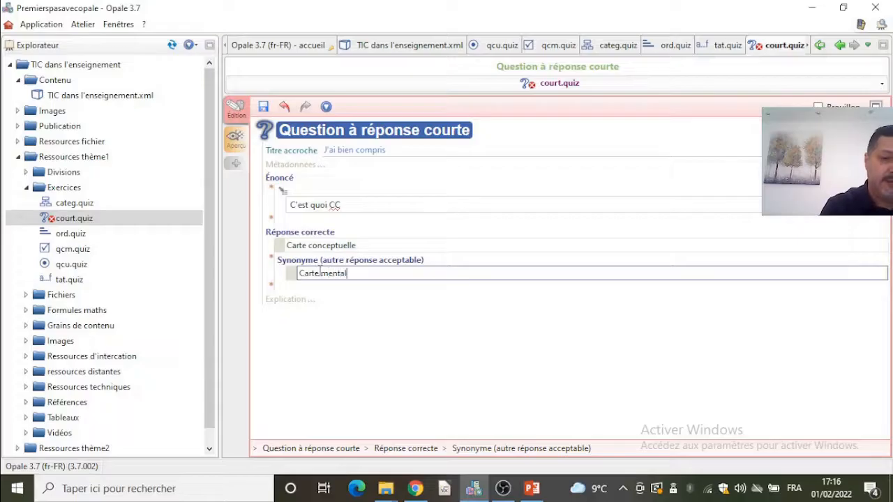
text(e)
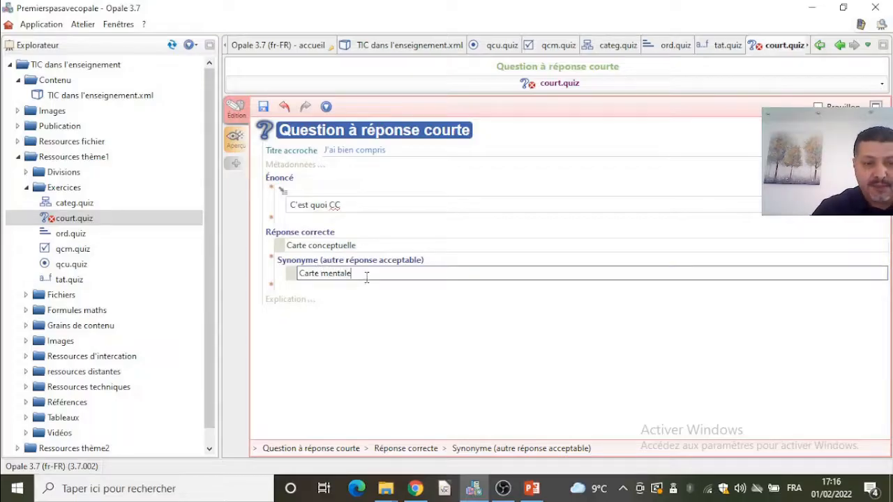
triple_click(335, 278)
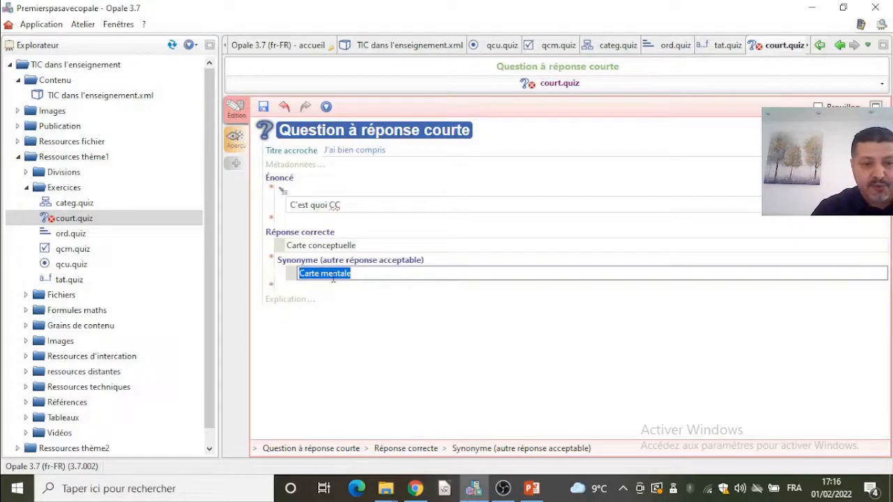
drag(371, 277, 300, 279)
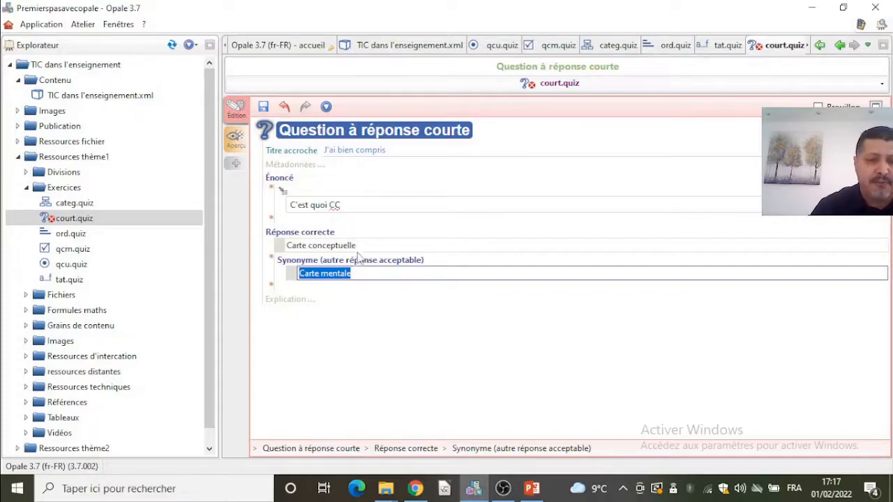
click(272, 288)
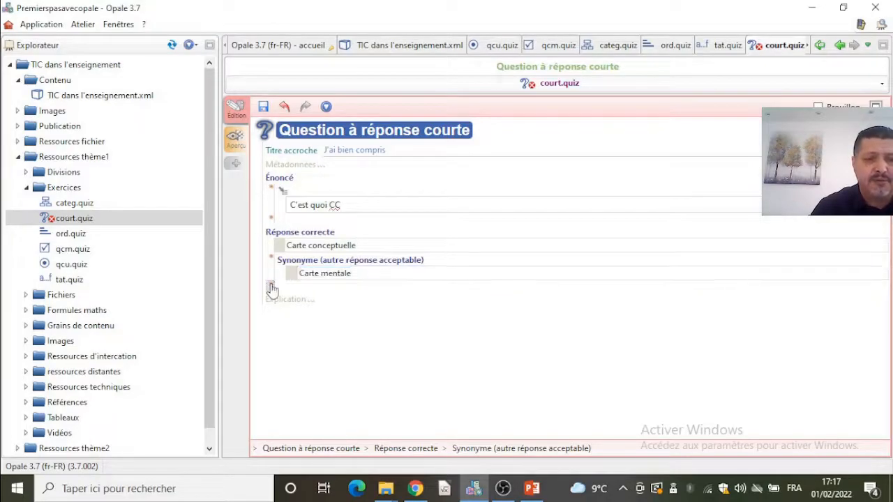
click(421, 327)
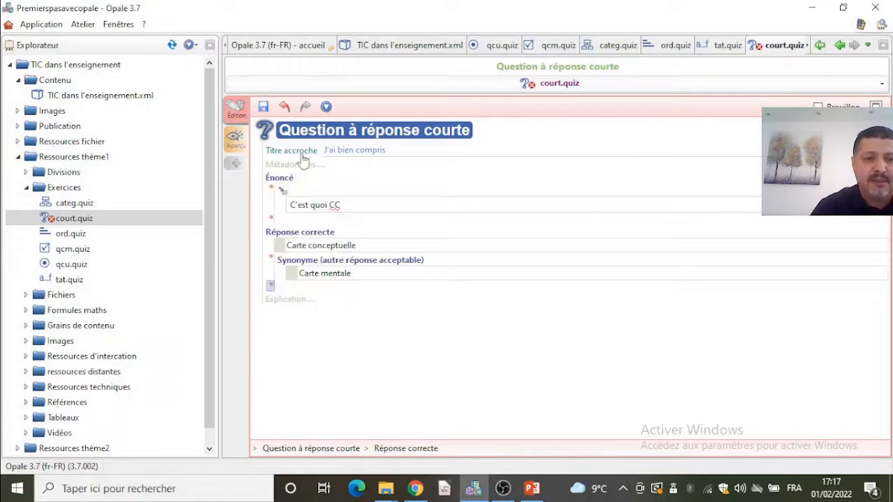
click(263, 107)
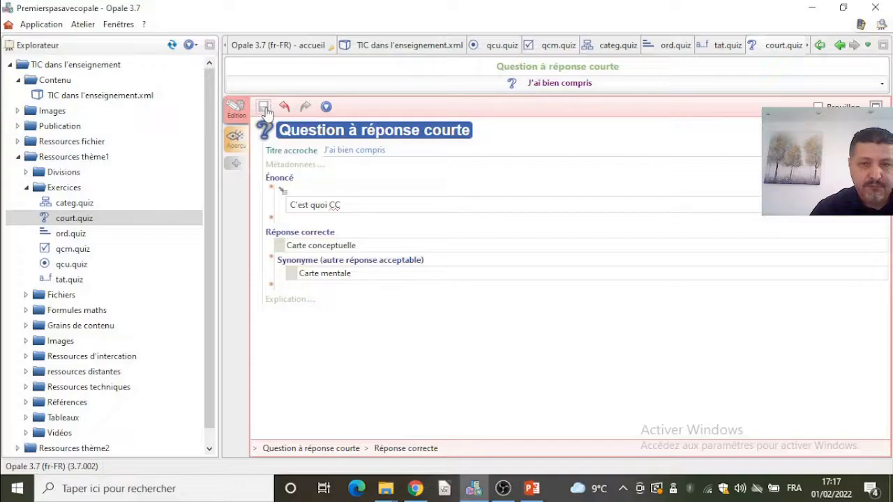
- Create a new Question à réponse numérique exercise named num in the Exercices folder
right_click(61, 187)
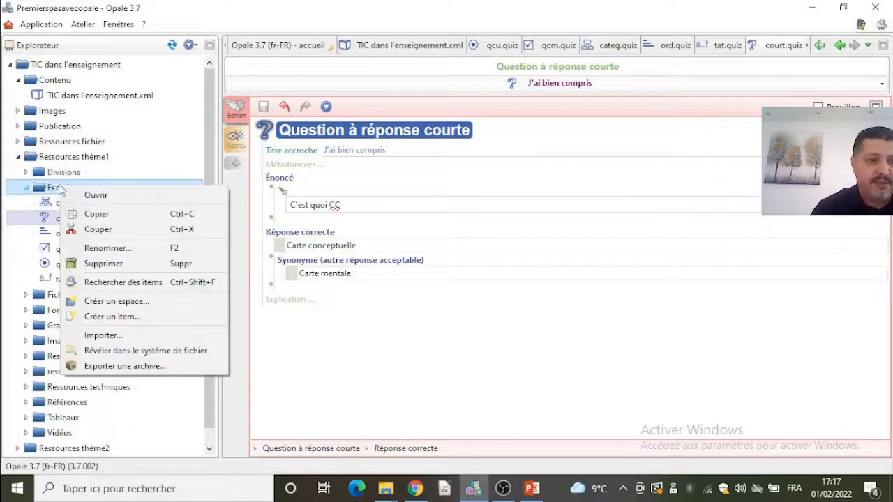
click(133, 315)
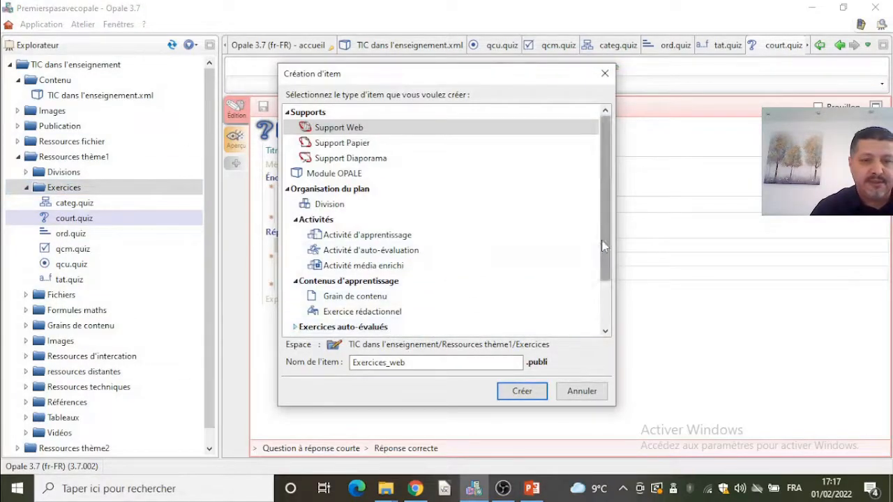
scroll(604, 246, down, 2)
double_click(593, 266)
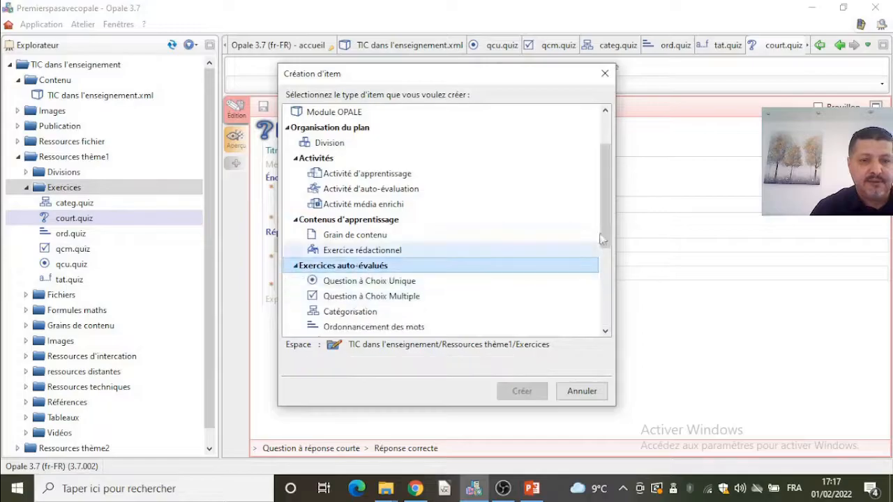
scroll(605, 278, down, 3)
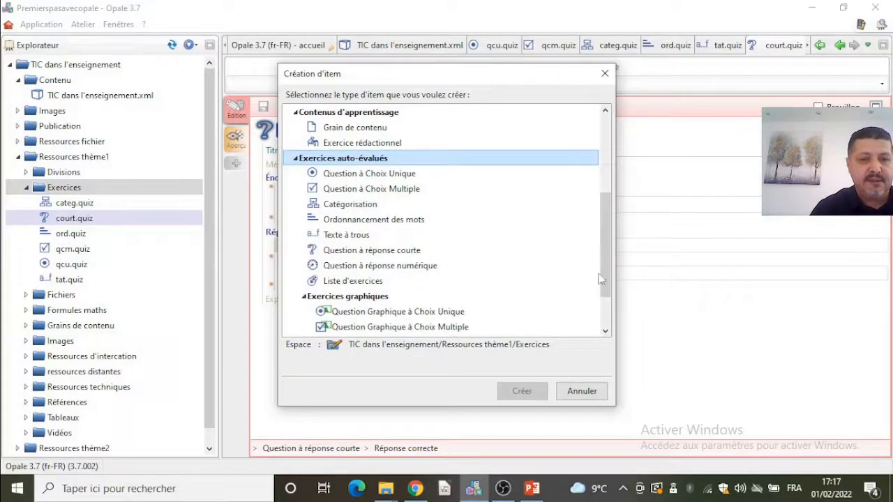
click(401, 265)
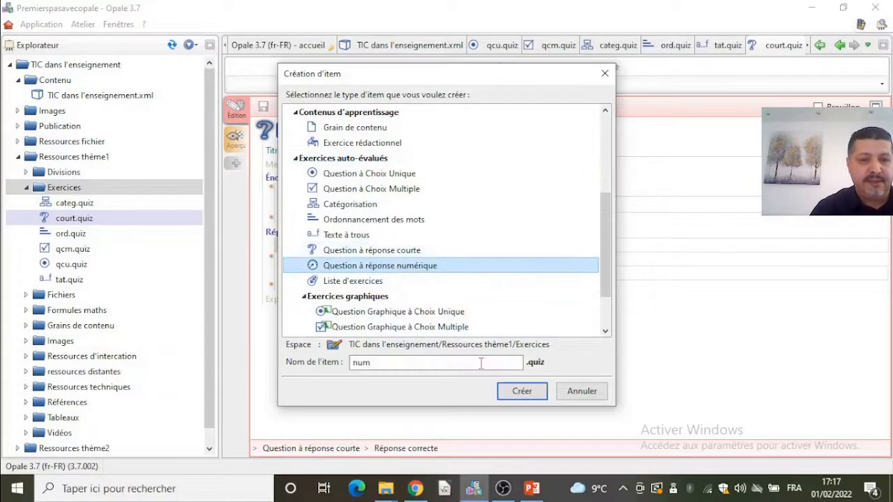
click(512, 394)
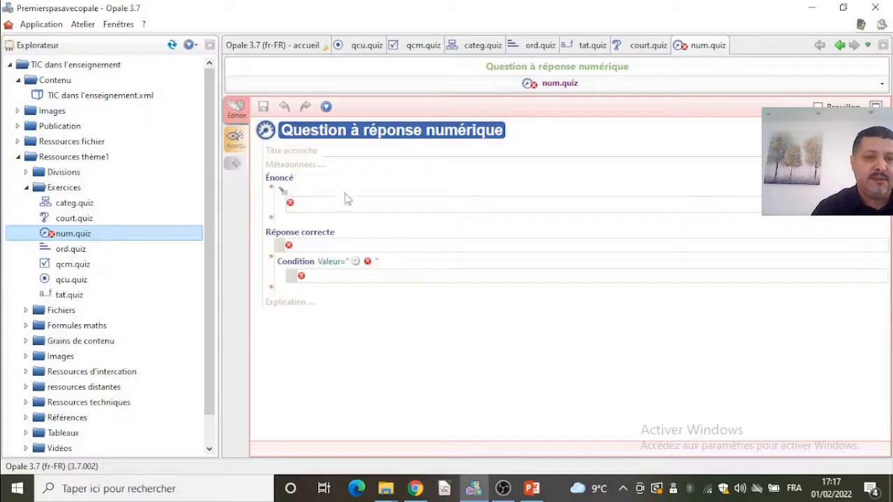
- Set the numeric exercise's title to Je développe mon calcul mental
click(348, 152)
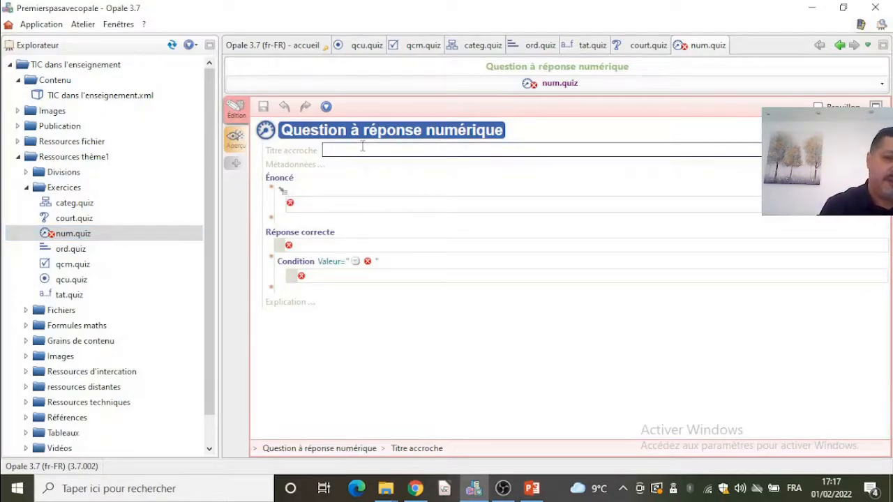
text(Je)
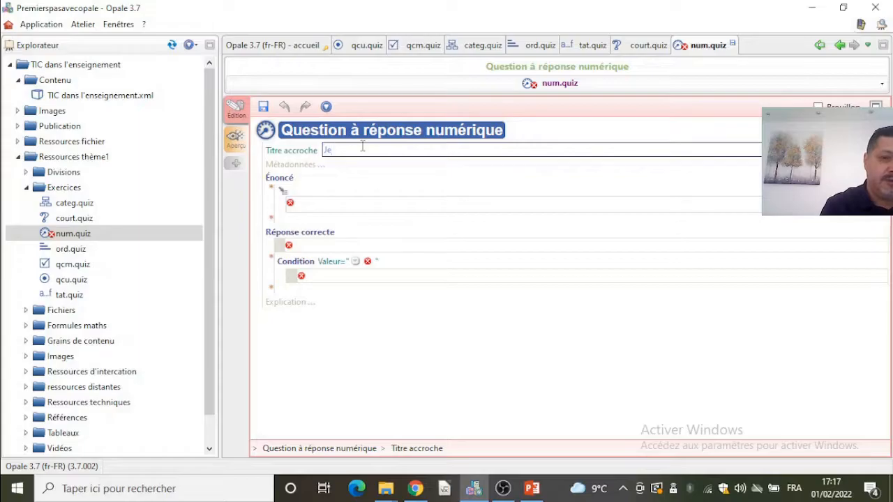
text( dé)
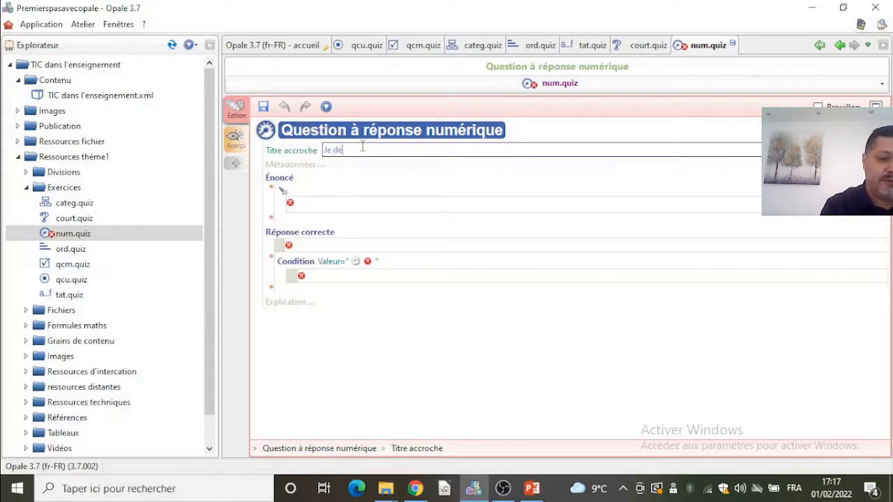
text(veloppe mon calcul menta)
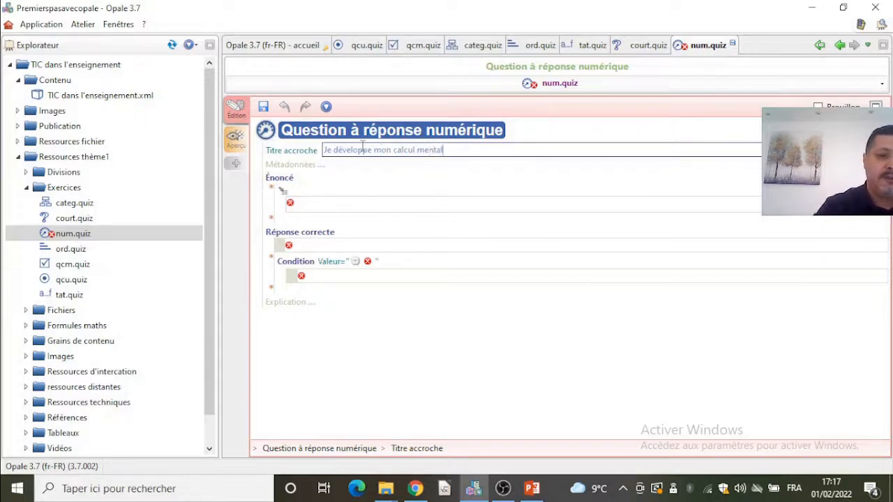
text(l)
- Enter the statement 5/3 and set the correct answer to 1.66
click(325, 202)
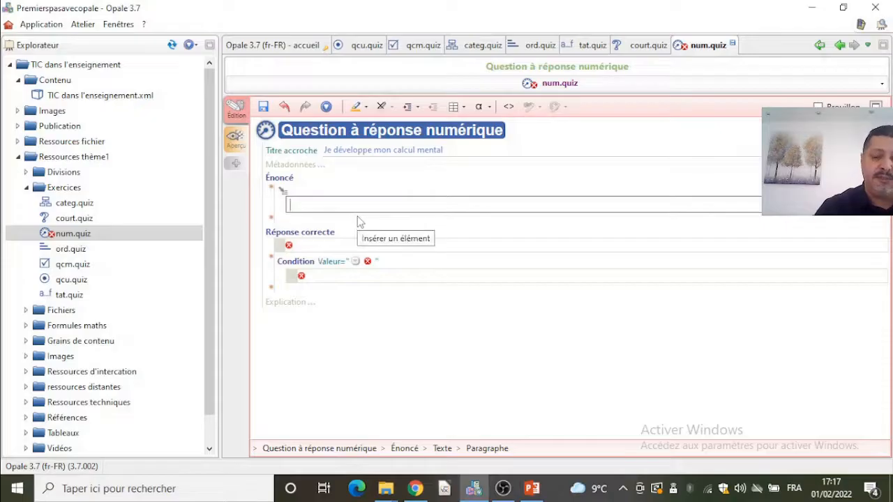
text(Sin)
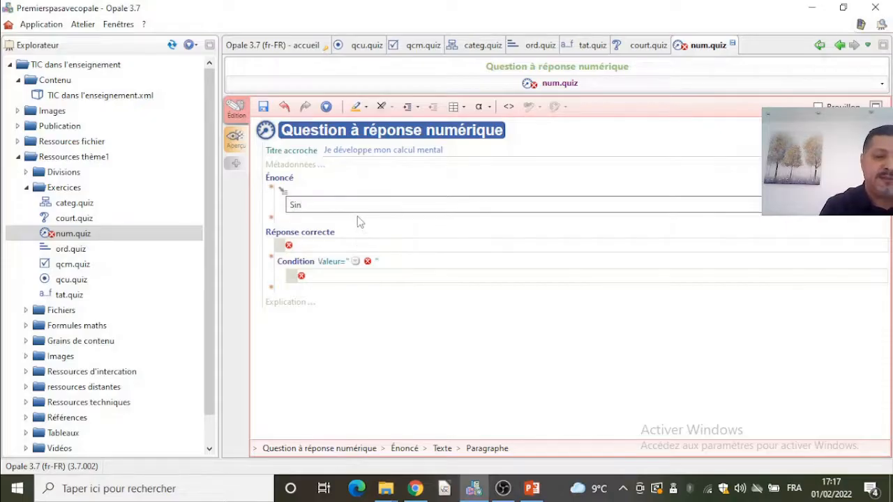
key(BackSpace)
key(BackSpace)
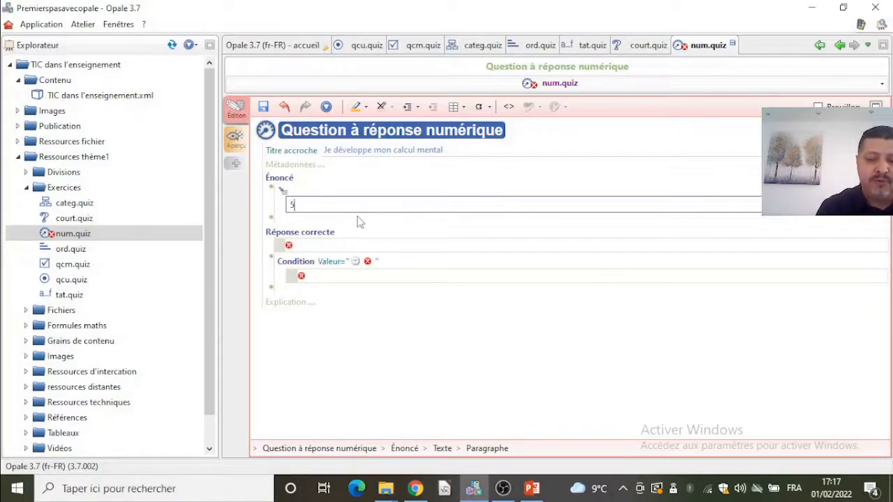
text(5/2)
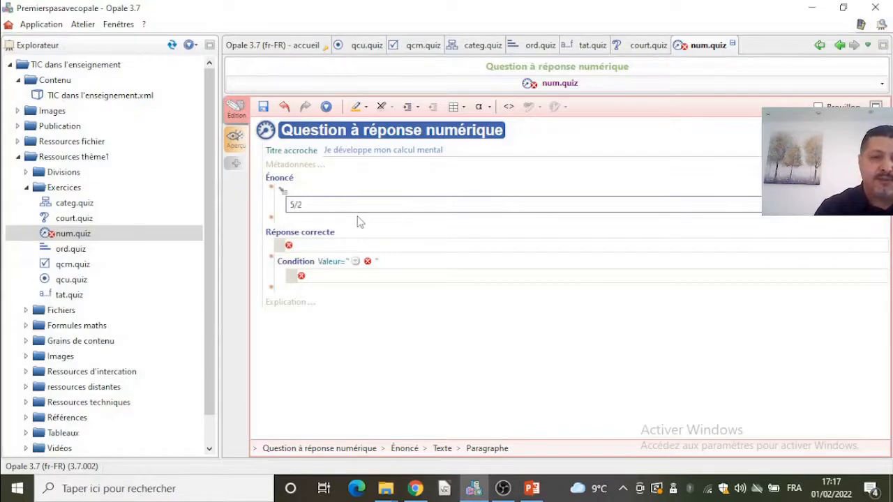
click(323, 245)
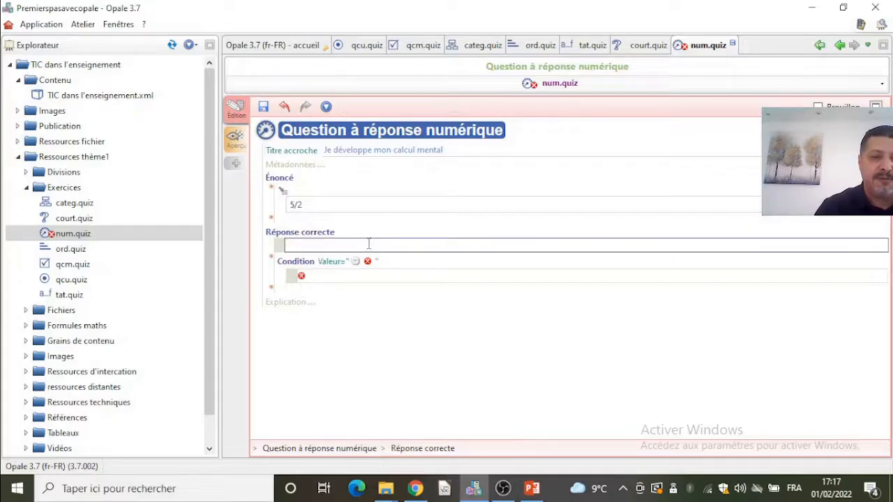
click(339, 203)
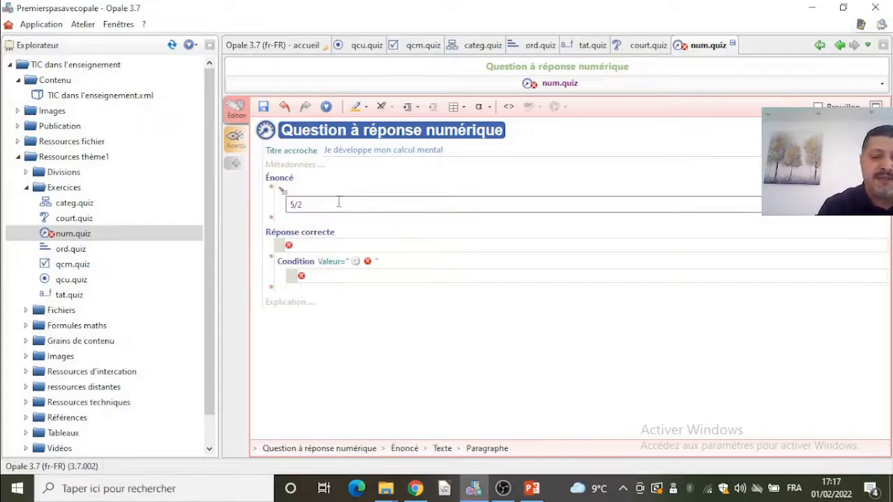
text(3)
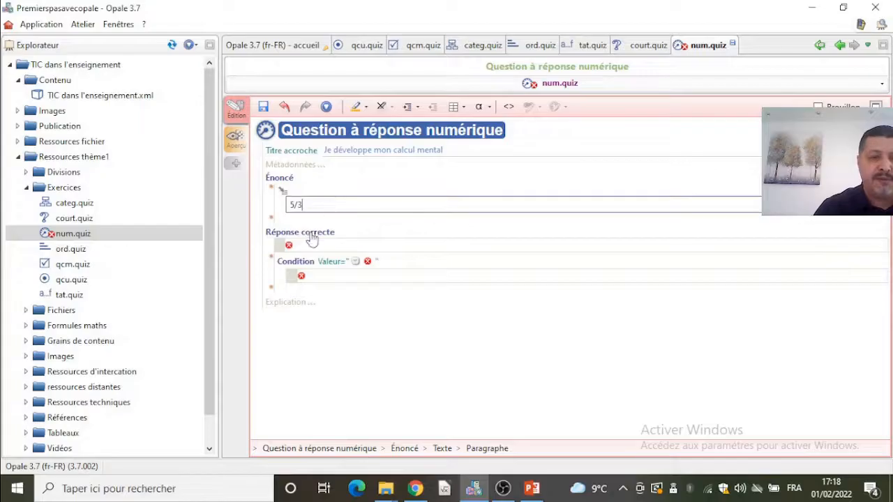
click(312, 247)
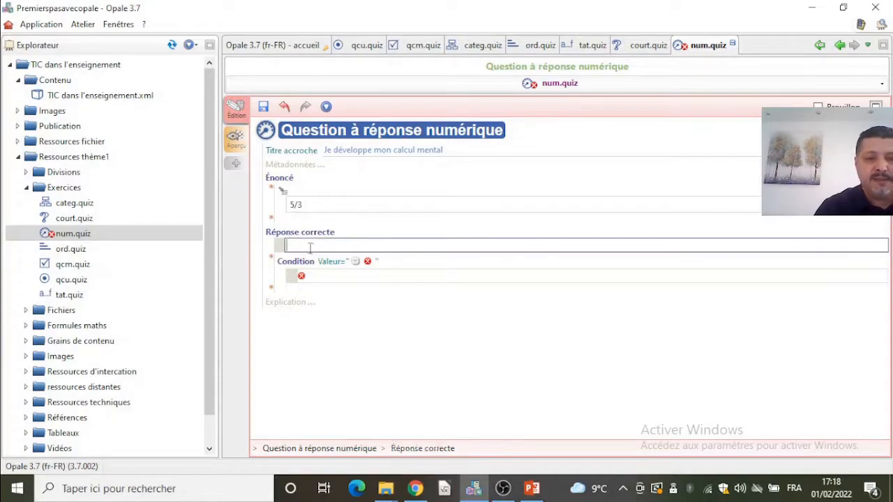
text(1.66)
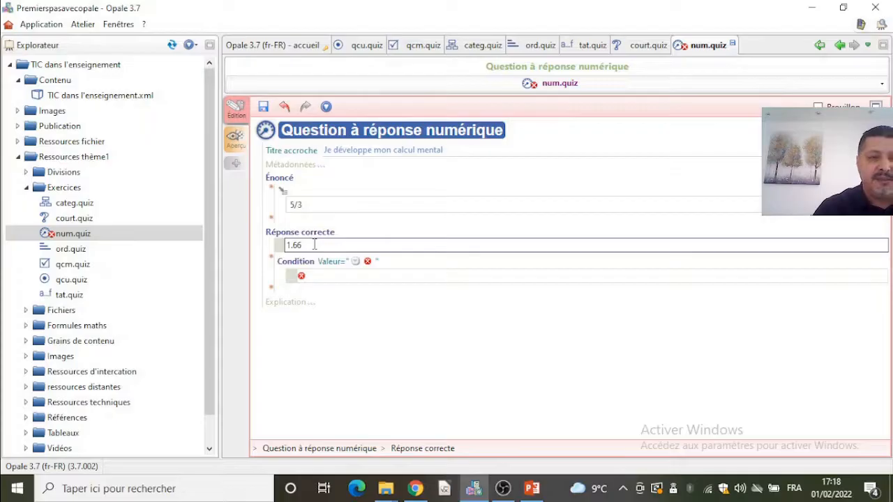
click(354, 268)
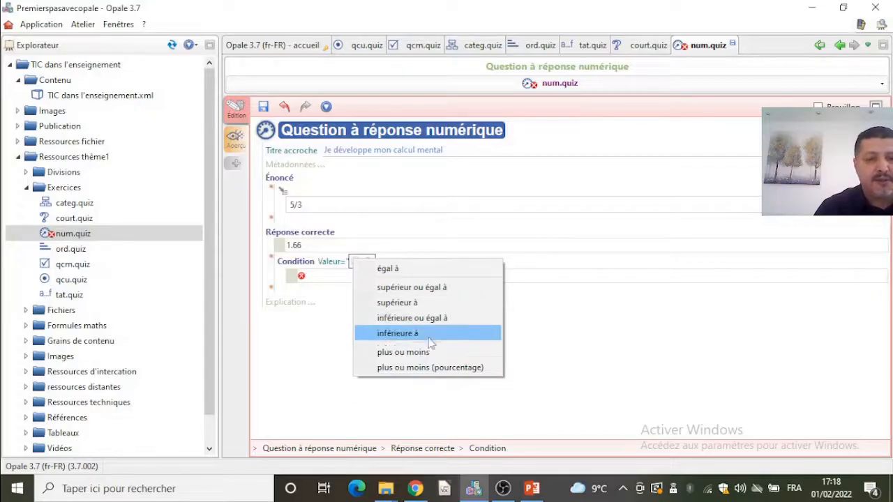
click(437, 371)
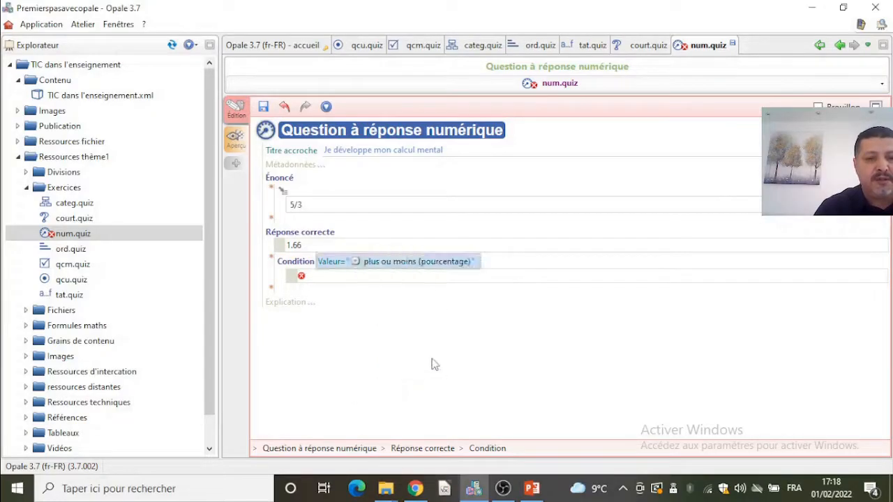
click(371, 277)
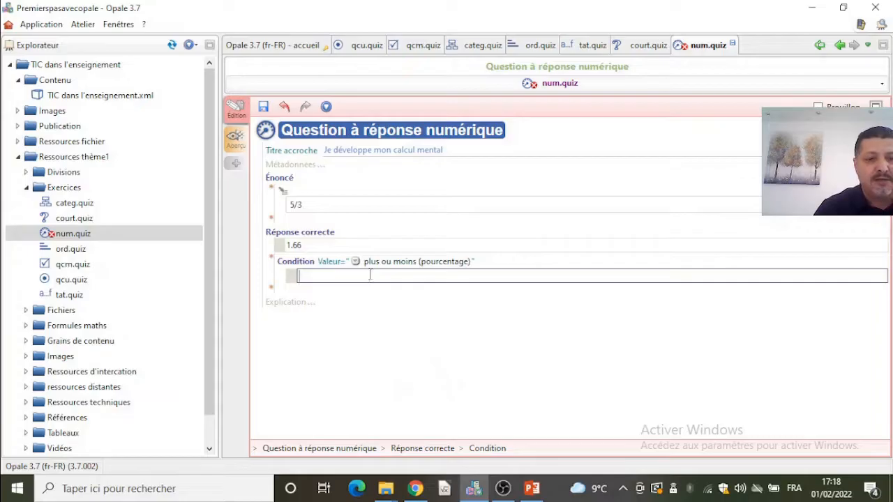
- Set the answer condition to plus ou moins with a tolerance of 0.01 and save the exercise
click(356, 263)
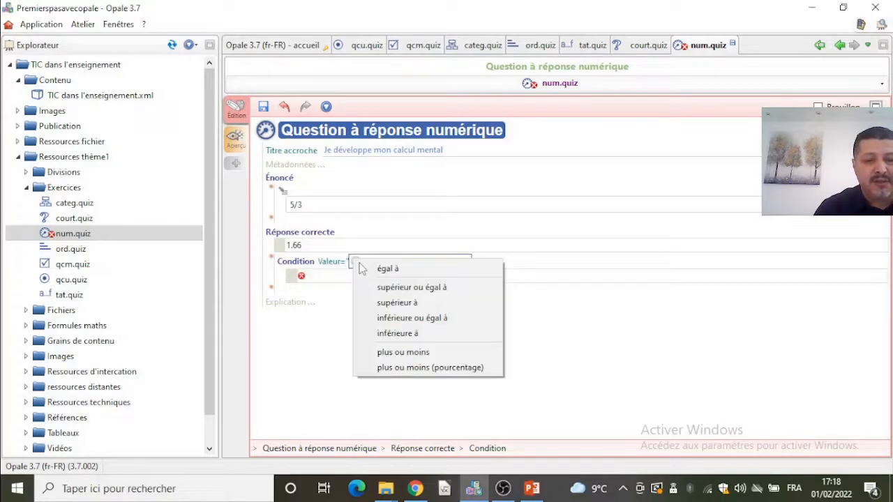
click(405, 352)
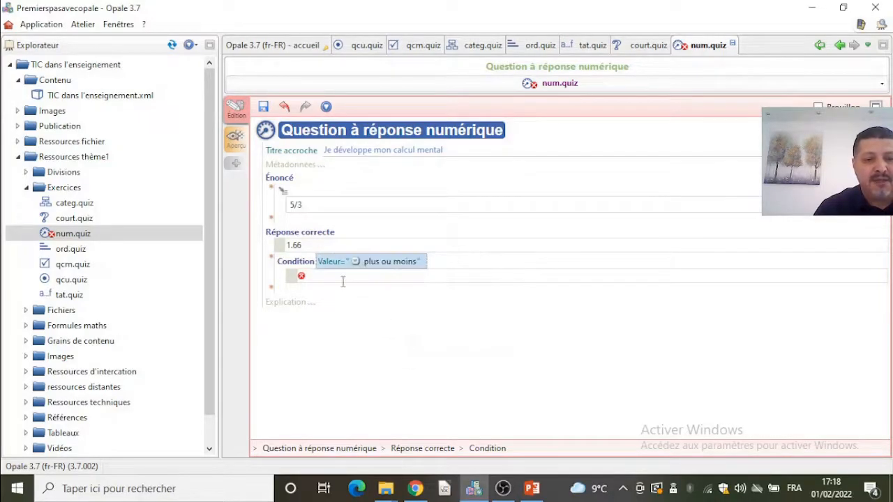
click(341, 280)
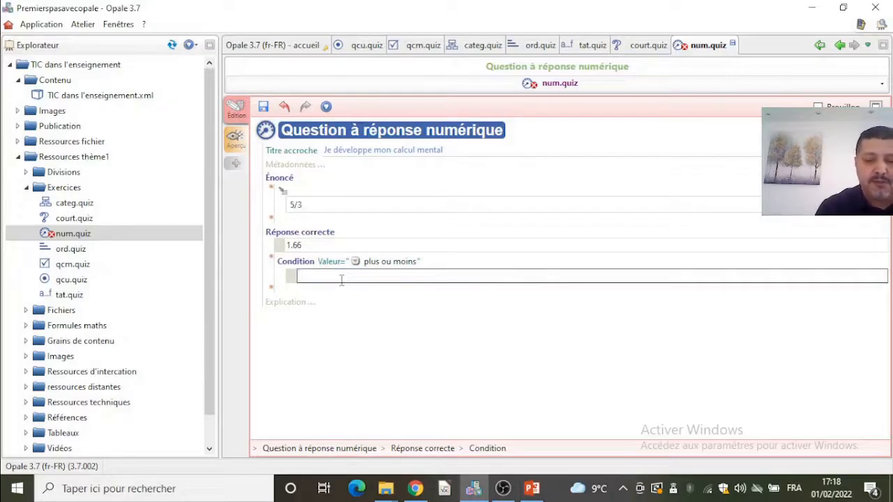
text(0.01)
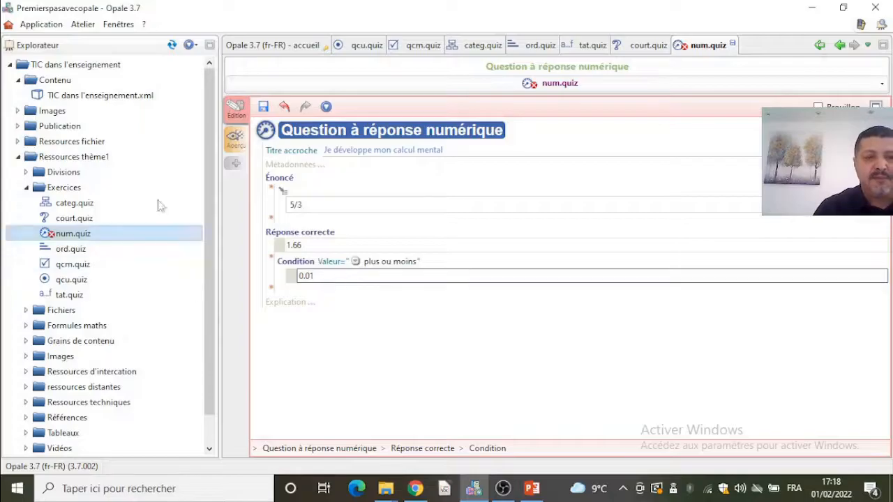
click(263, 106)
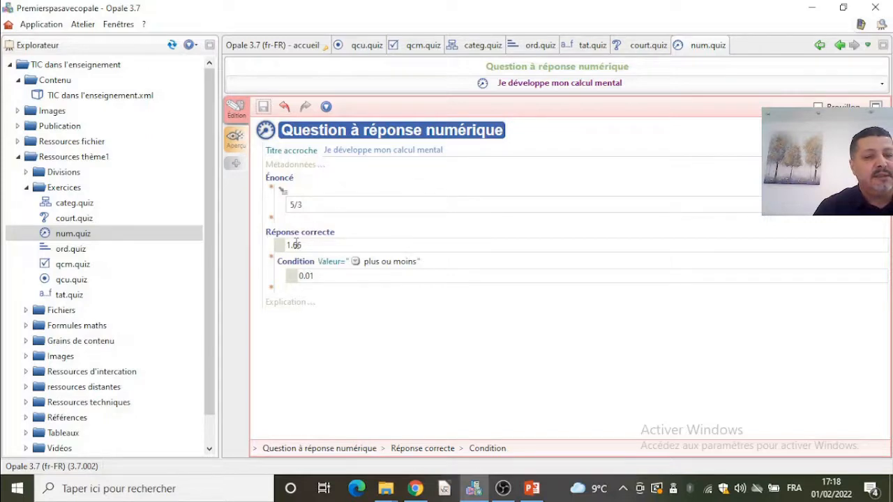
- Create a new Question Graphique à Choix Unique exercise named qcuImage in the Exercices folder
right_click(74, 187)
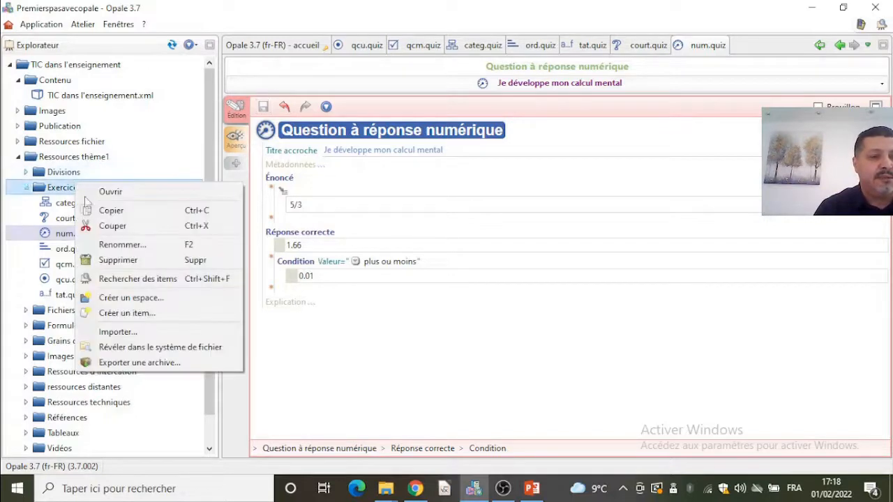
click(142, 314)
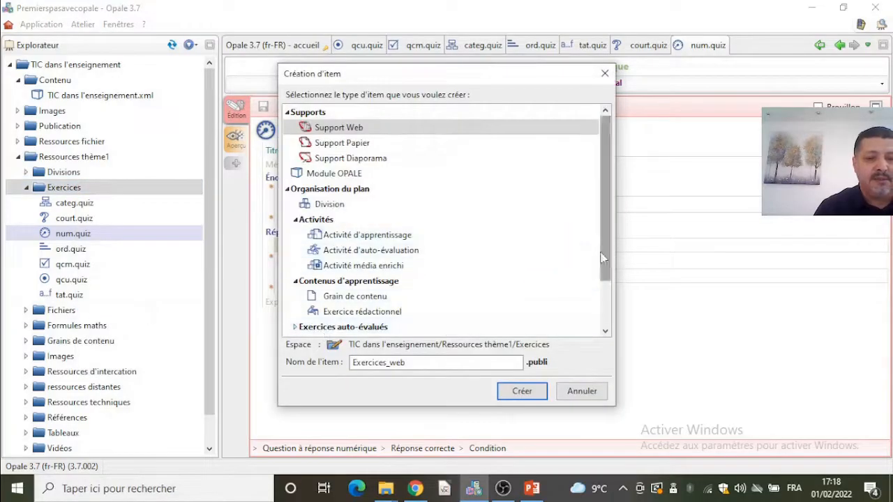
scroll(602, 258, down, 2)
double_click(377, 265)
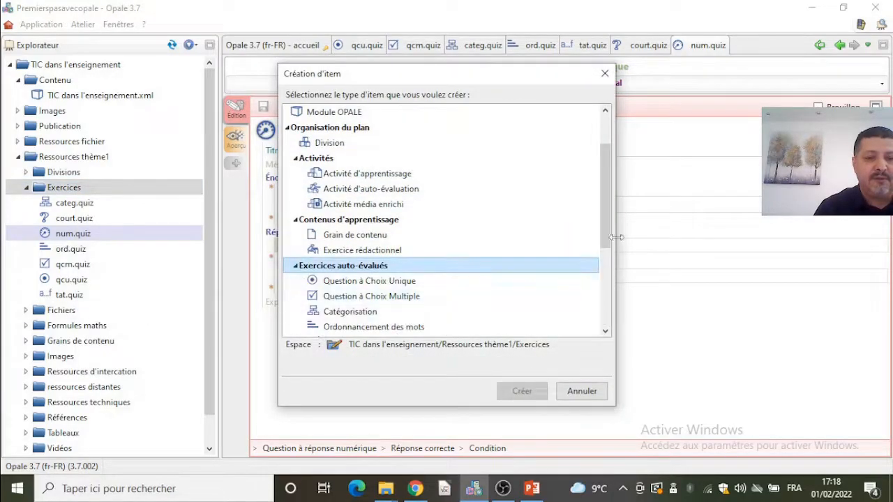
scroll(605, 237, down, 3)
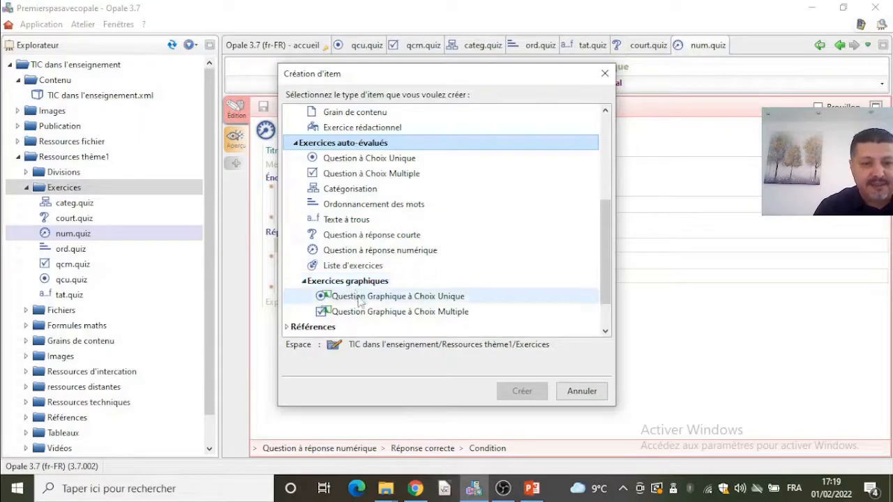
click(356, 296)
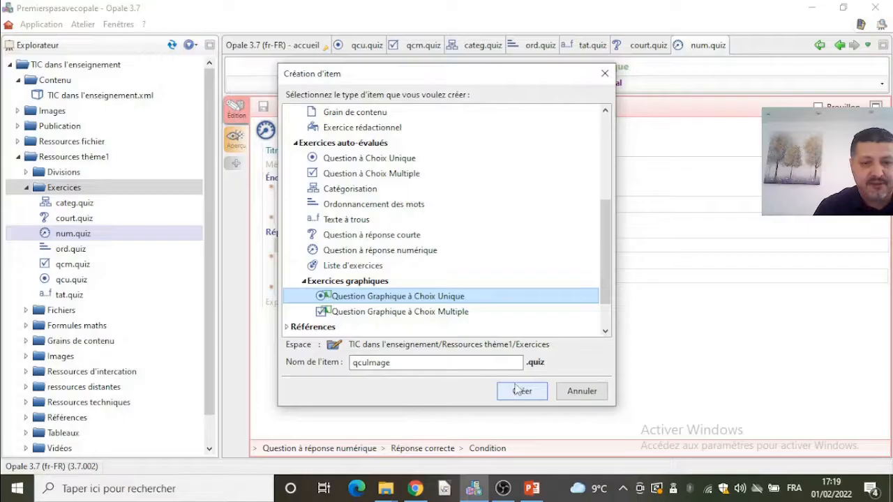
click(517, 391)
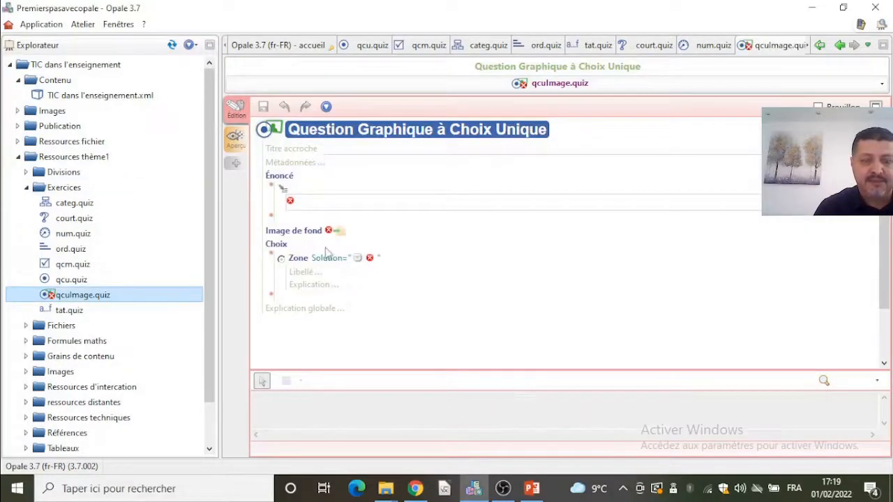
- Import the image human-2099157__340 from the remise folder as the exercise's background image
click(332, 203)
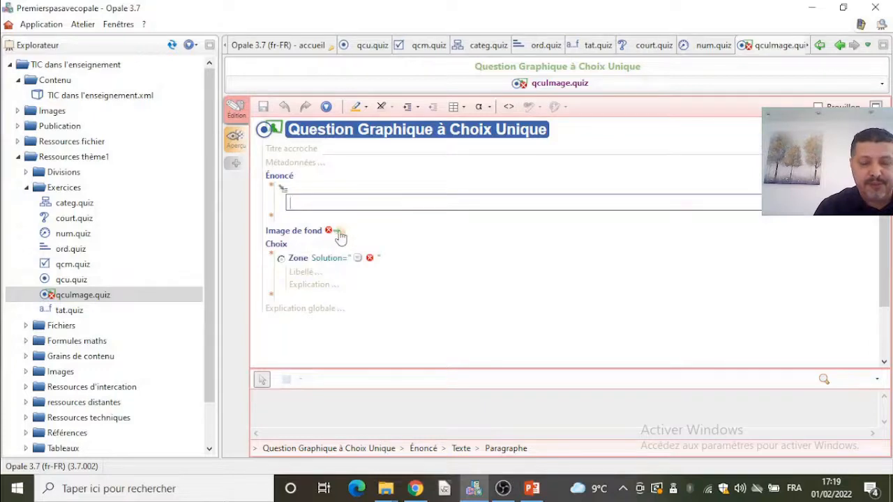
mouse_move(388, 492)
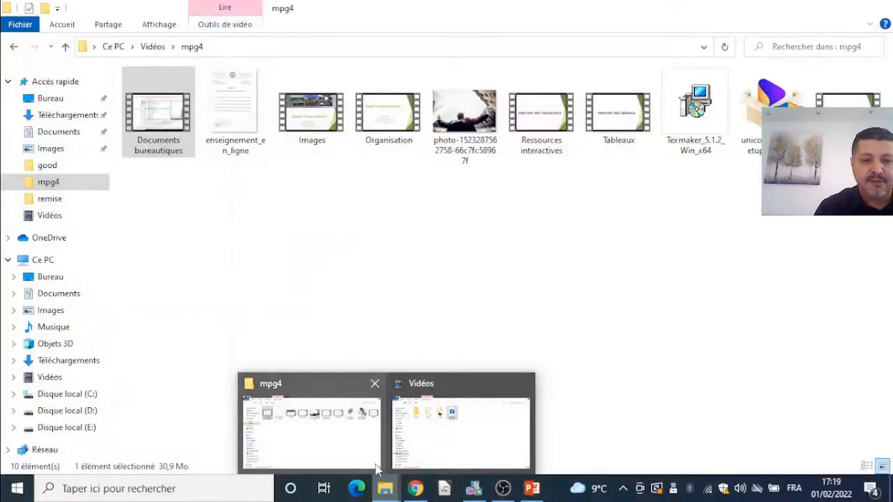
mouse_move(447, 463)
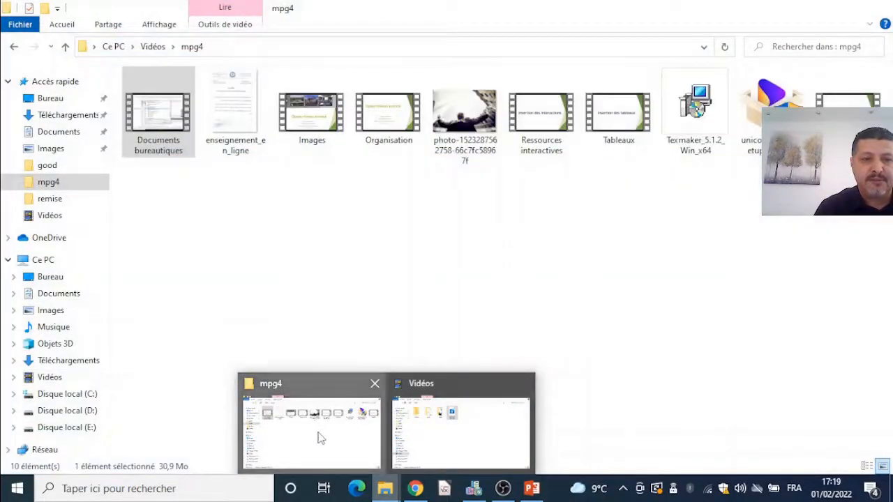
click(319, 435)
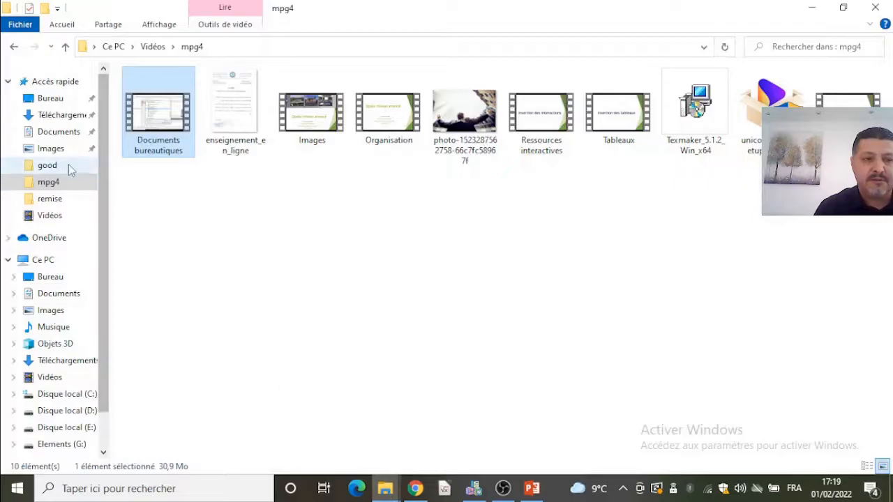
click(56, 149)
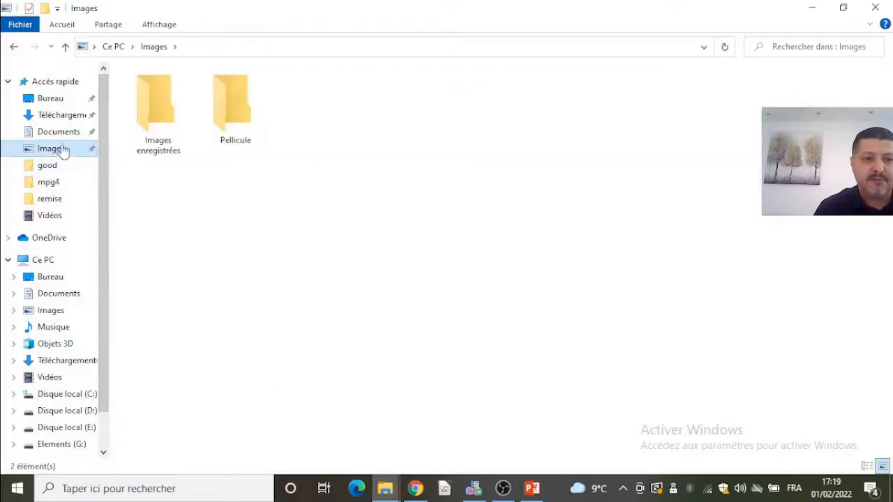
click(56, 199)
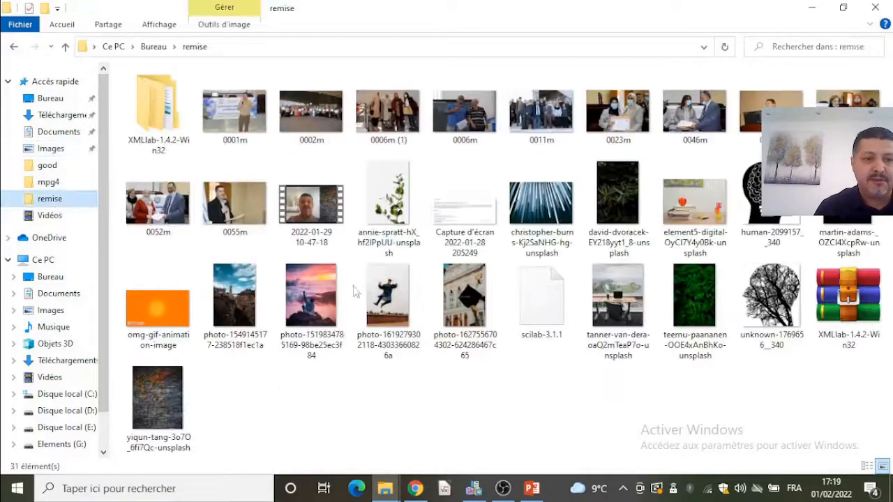
click(771, 209)
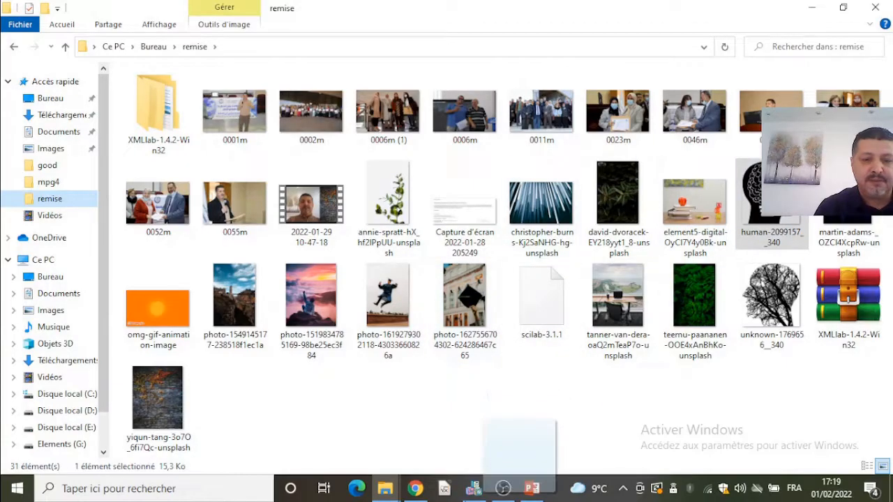
mouse_move(495, 481)
drag(495, 480, 341, 234)
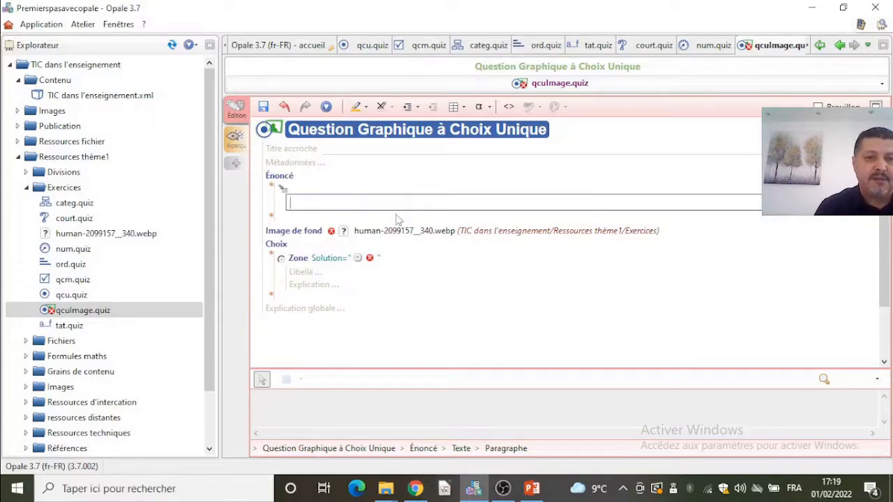
- Enter the statement Quelle la zone la plus claire ?
text(Quelle)
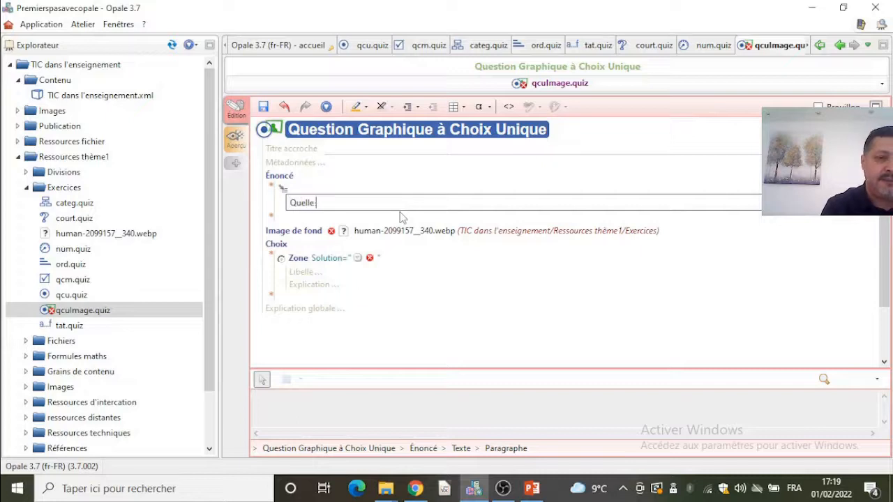
text( la)
key(BackSpace)
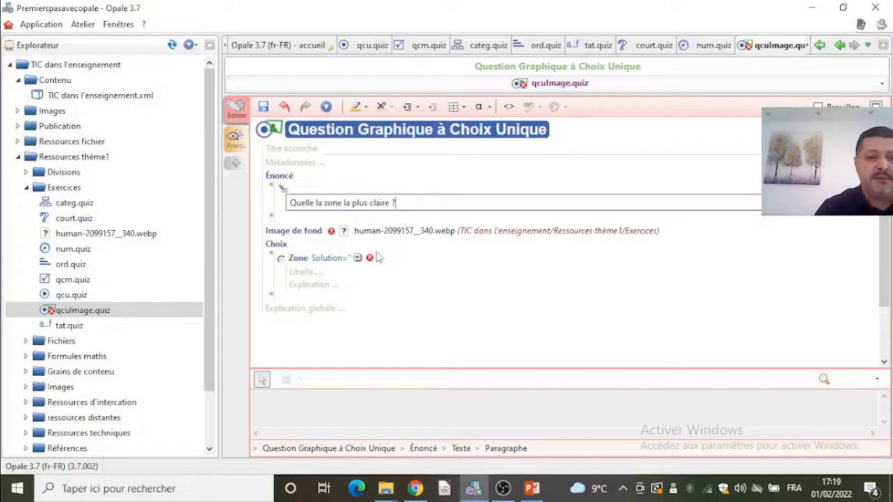
- Replace the background image with classesinversees.jpg from the module's Images folder and save
click(375, 232)
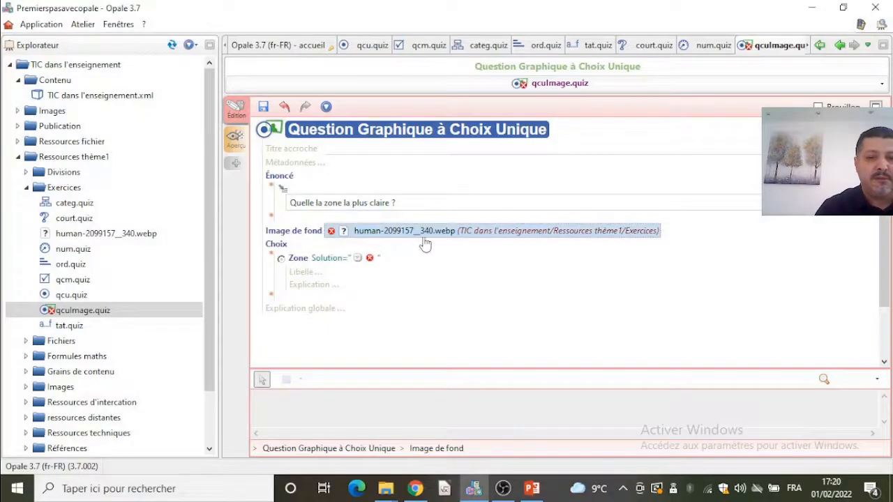
key(Delete)
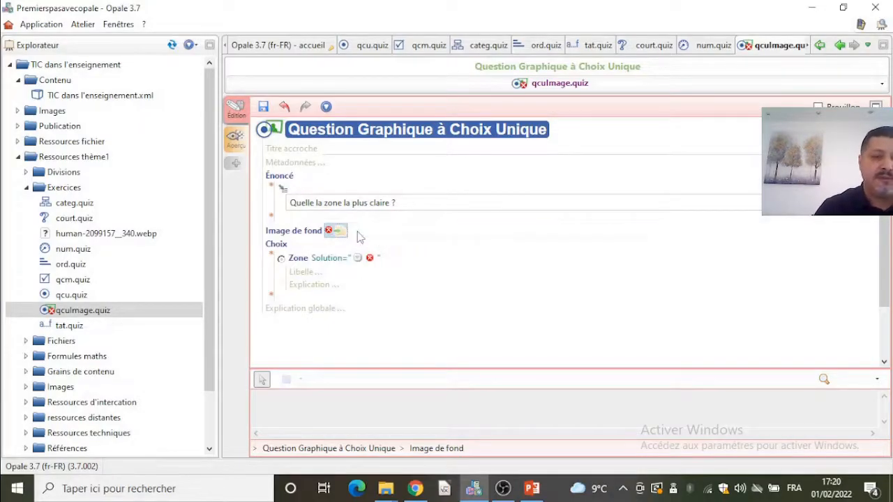
mouse_move(339, 240)
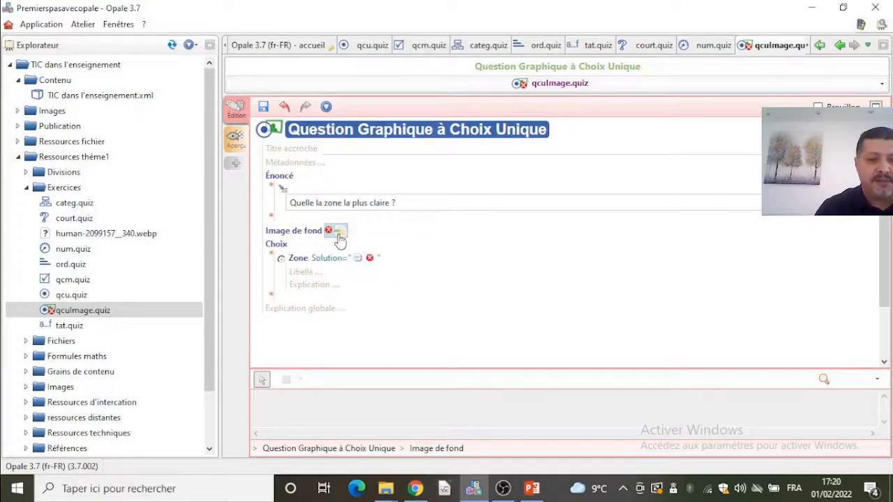
double_click(45, 115)
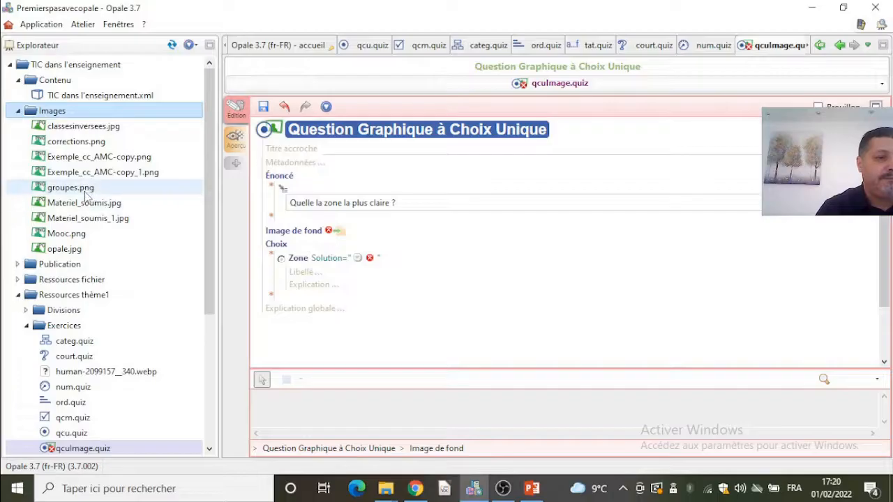
click(72, 129)
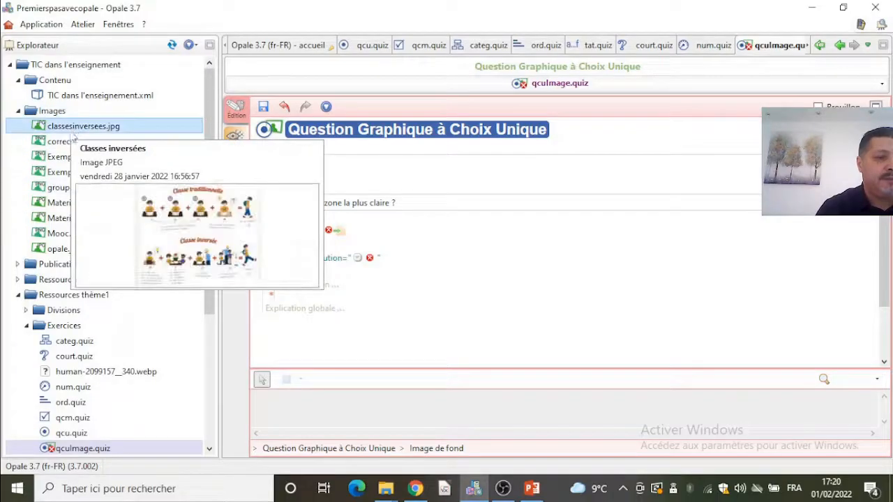
drag(70, 131, 337, 231)
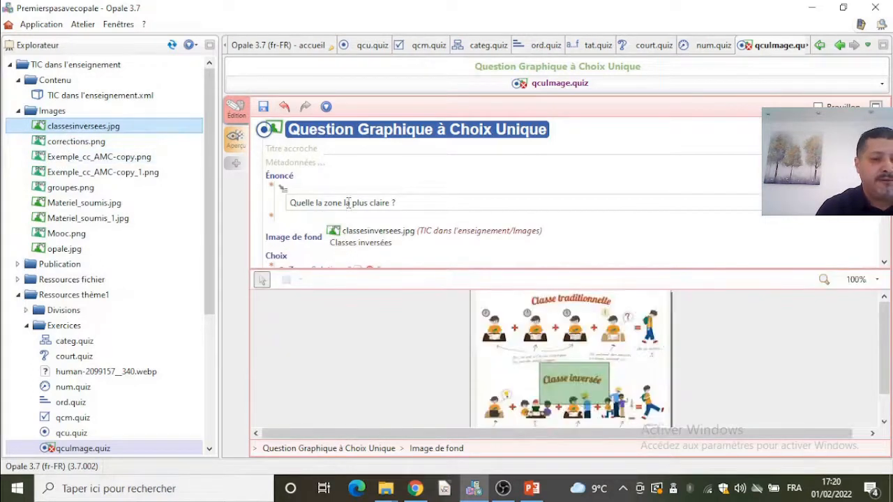
click(263, 107)
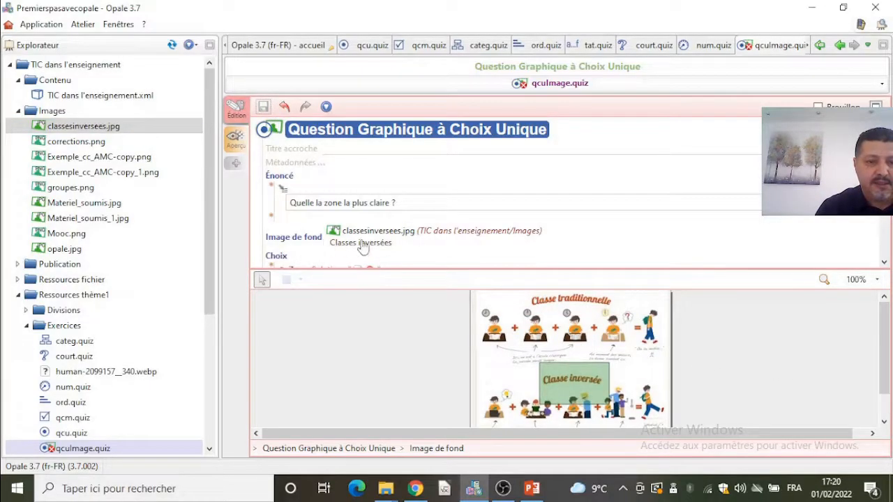
- Mark the zone's solution as Sélectionné and draw its rectangle on the image just above Classe inversée
scroll(876, 185, down, 2)
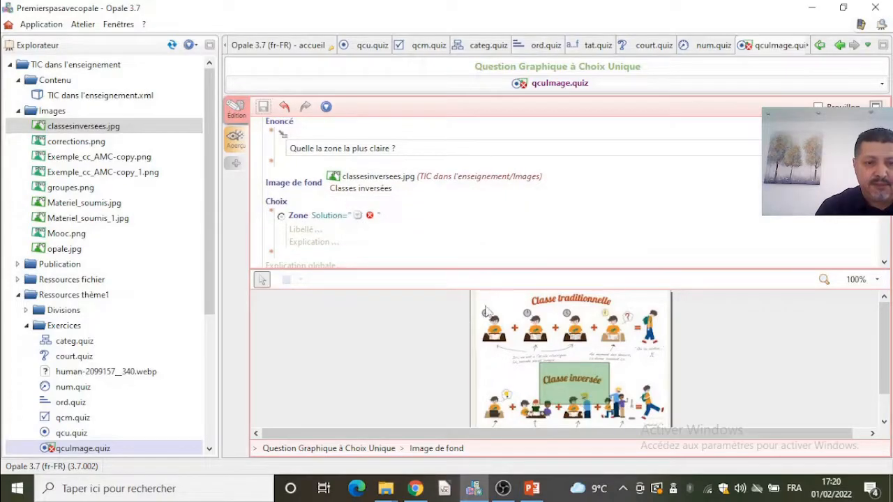
click(358, 215)
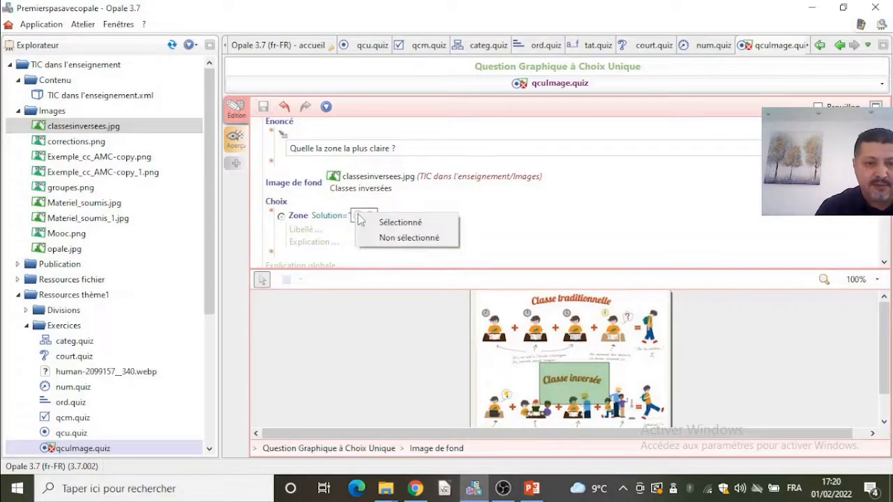
click(382, 226)
drag(563, 368, 500, 352)
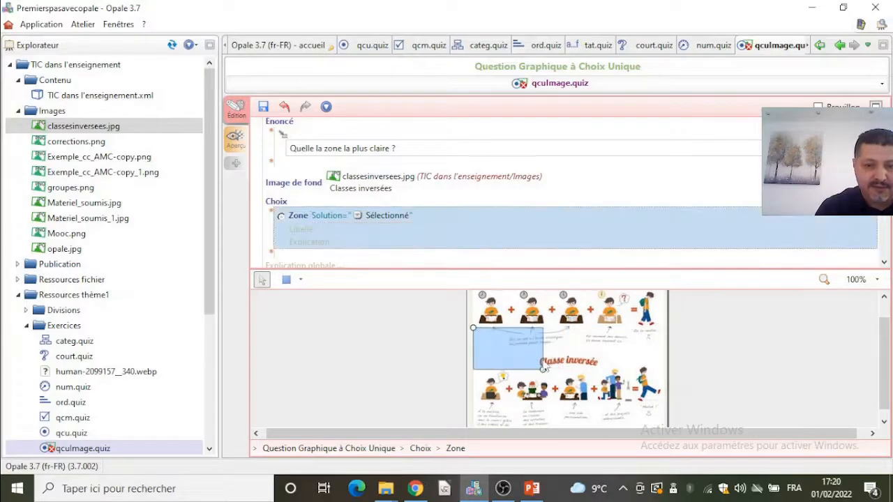
drag(543, 375, 540, 357)
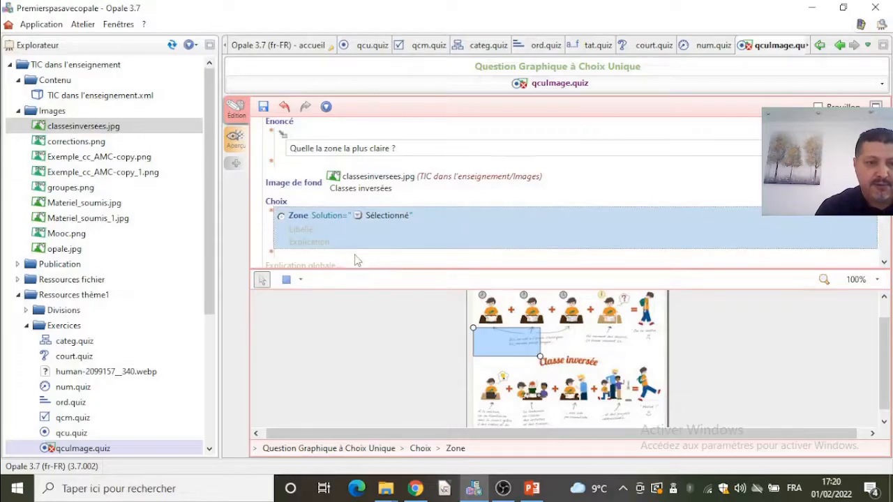
- Add a second zone to the graphic single-choice question, draw its rectangle near the image's lower-right corner, and save
scroll(352, 257, down, 1)
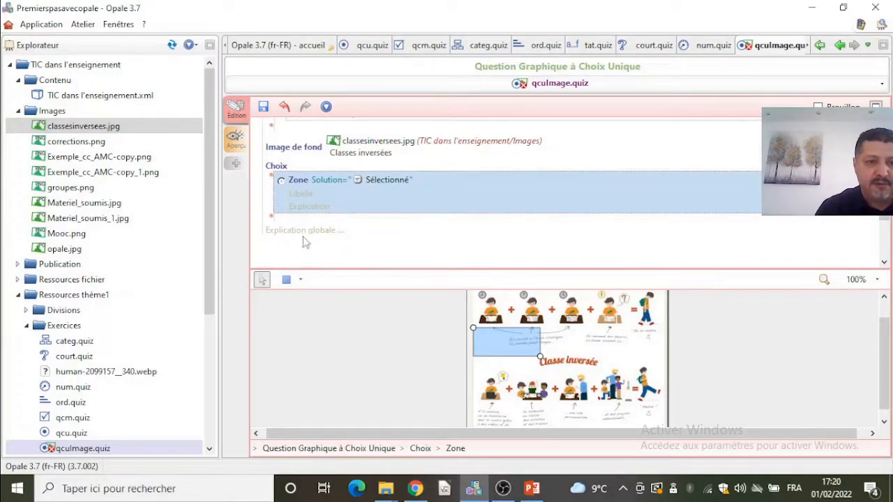
scroll(315, 218, up, 1)
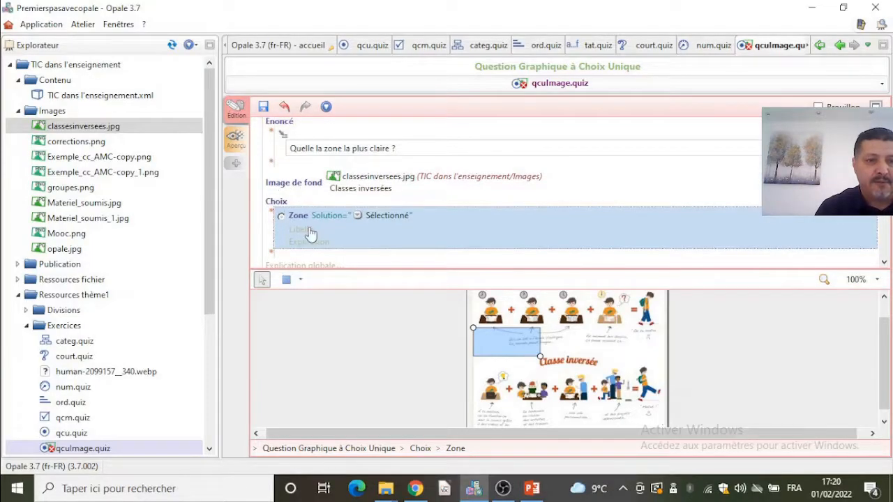
click(274, 259)
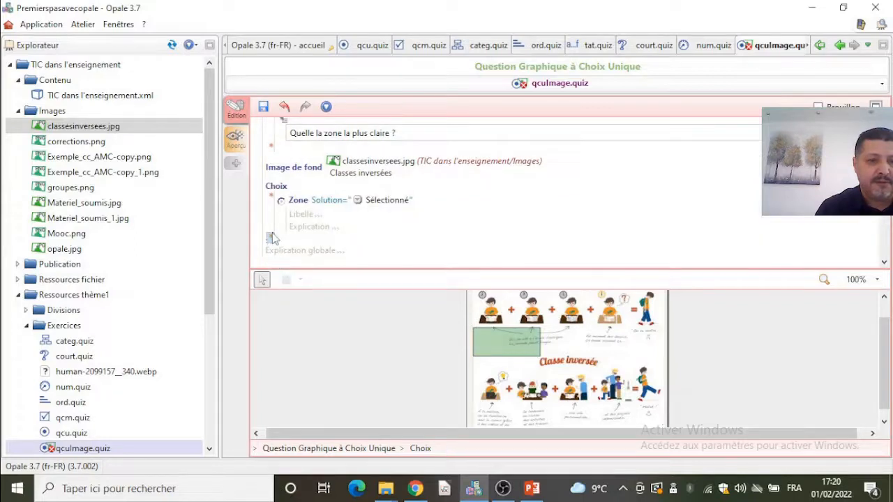
click(274, 244)
click(309, 247)
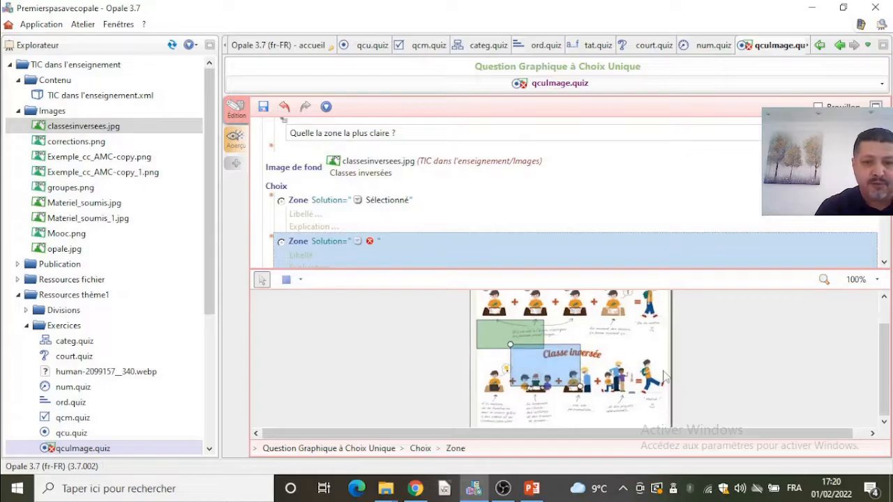
drag(568, 375, 655, 427)
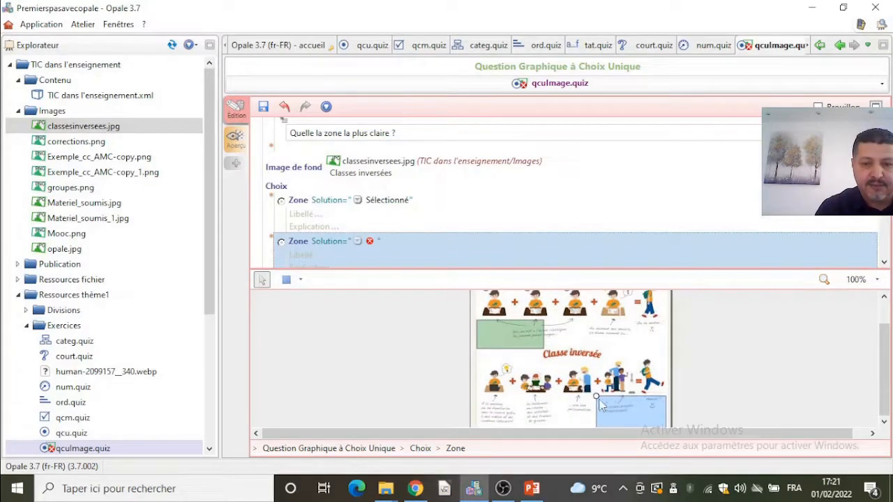
drag(598, 401, 618, 408)
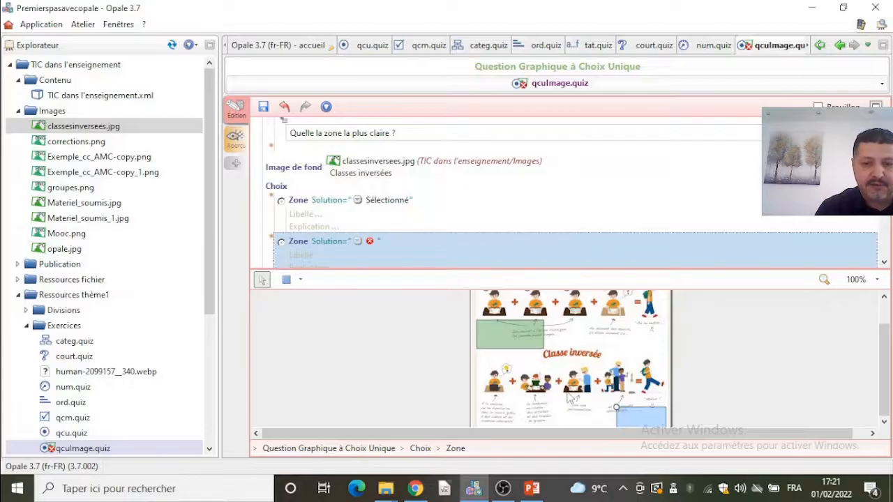
click(263, 109)
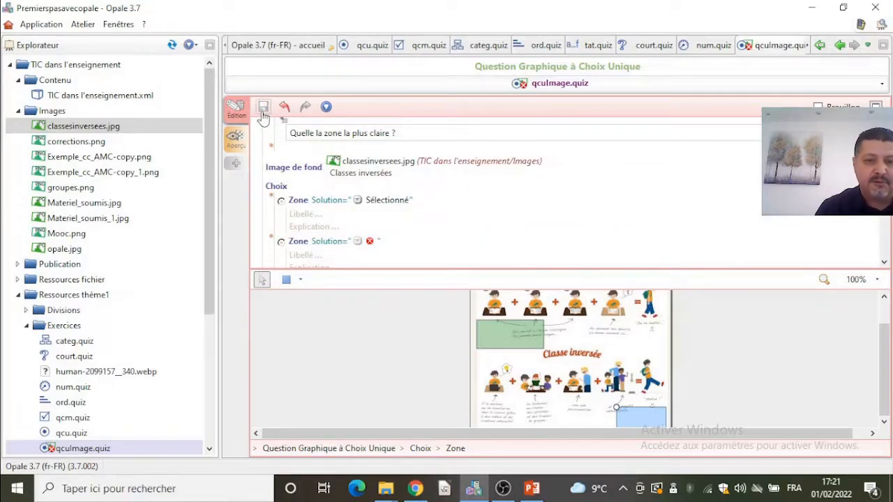
- Set the second zone's solution to Non sélectionné and move its rectangle to the image's upper-right corner
click(358, 241)
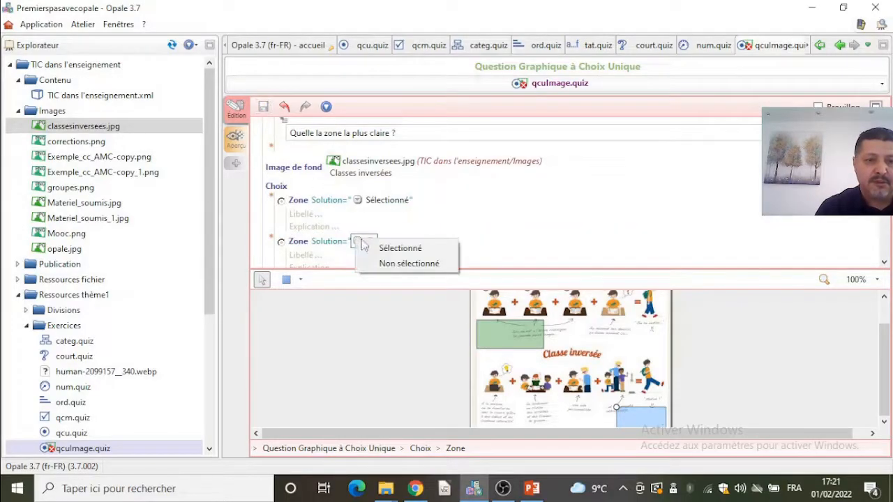
click(409, 264)
drag(649, 419, 649, 304)
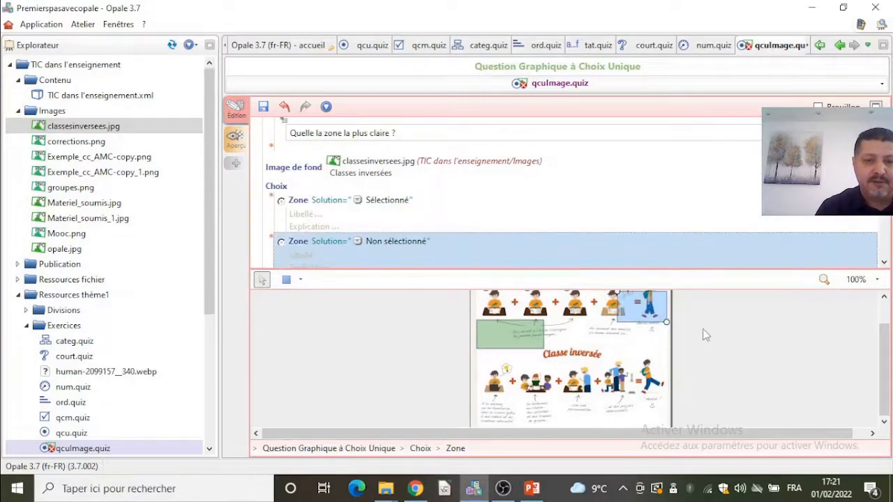
- Move the first zone's rectangle down onto the Classe inversée title and save the exercise
drag(526, 342, 518, 360)
click(263, 106)
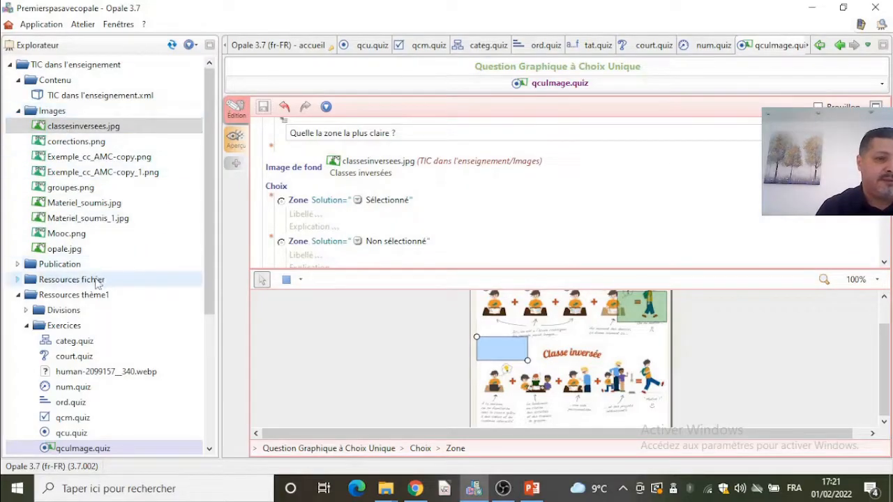
- Create a new Question Graphique à Choix Multiple item in the Exercices folder of Ressources thème1
right_click(82, 327)
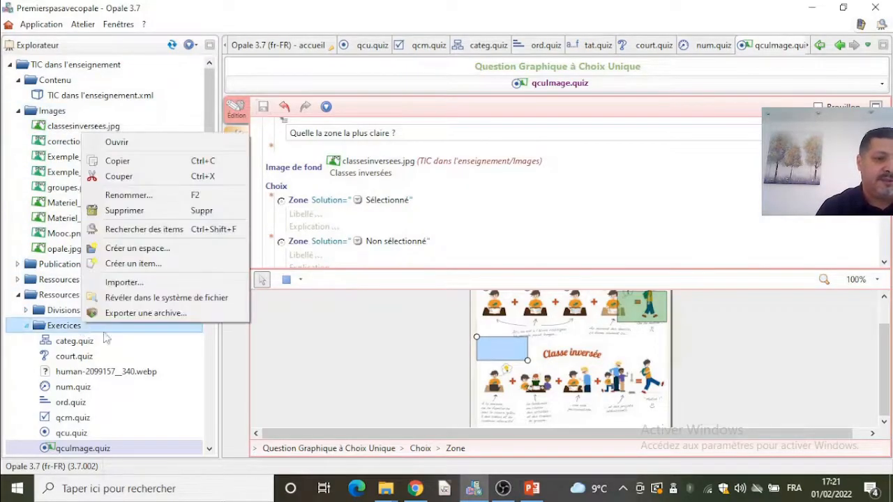
click(154, 262)
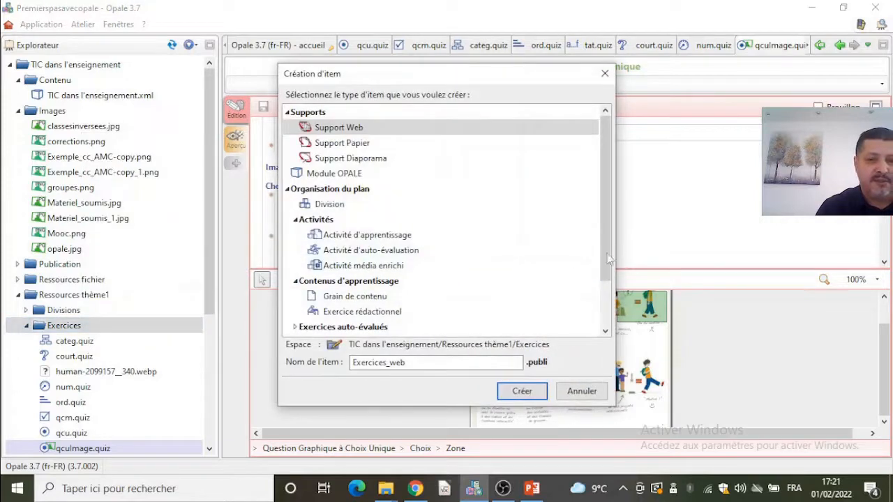
scroll(606, 259, down, 2)
double_click(385, 266)
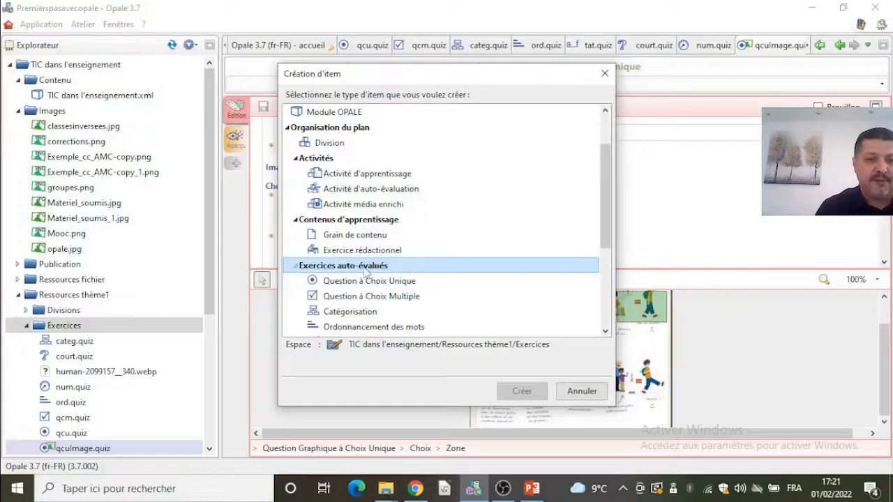
double_click(379, 268)
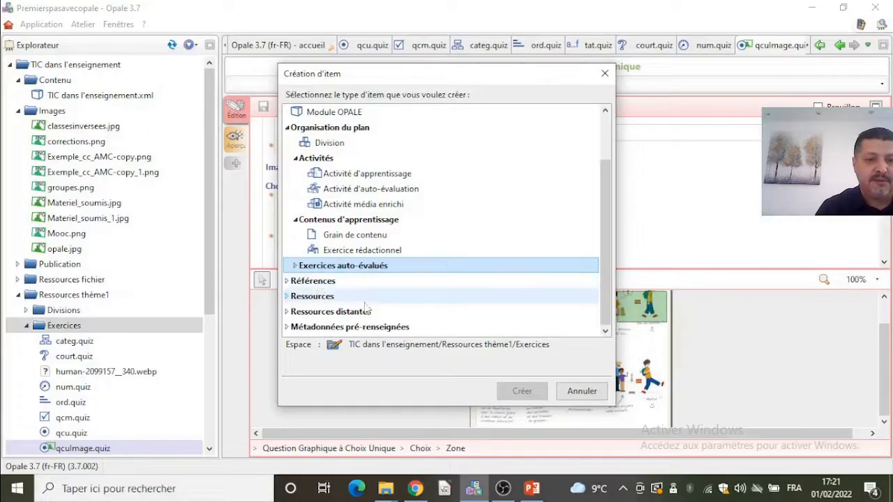
double_click(377, 266)
scroll(489, 290, down, 3)
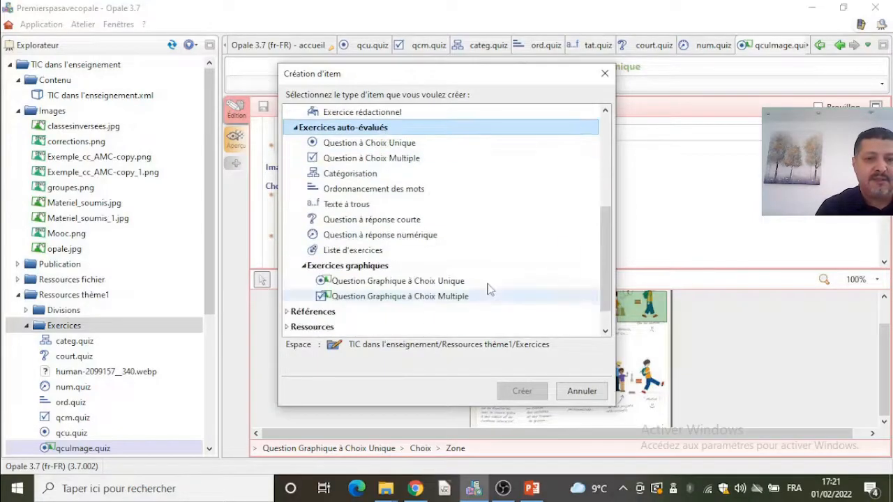
click(397, 302)
click(520, 389)
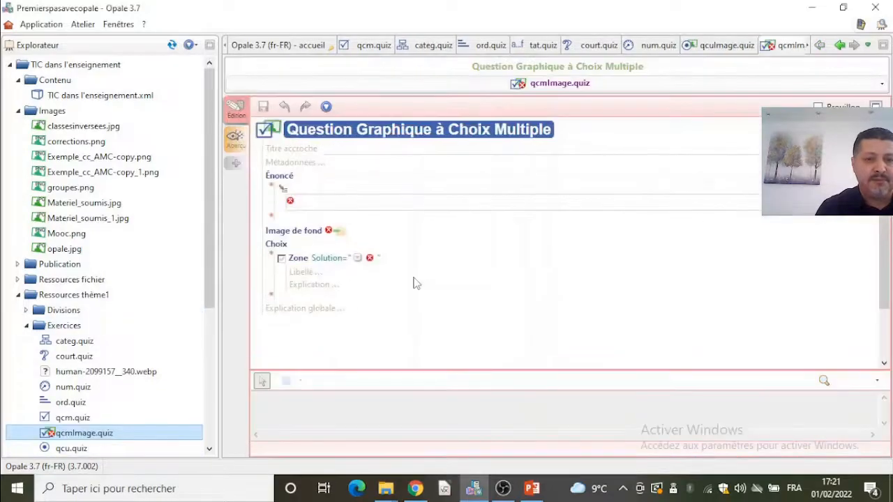
click(332, 207)
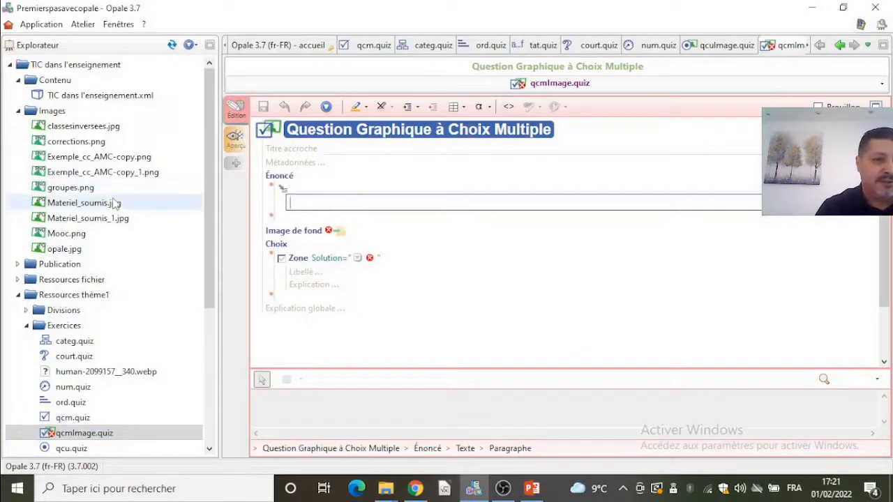
- Set chaines.gif from the Ressources thème1 Images folder as the new question's background image, then place the cursor in the statement
mouse_move(113, 187)
mouse_down()
mouse_move(260, 198)
mouse_move(96, 204)
mouse_move(87, 175)
mouse_up()
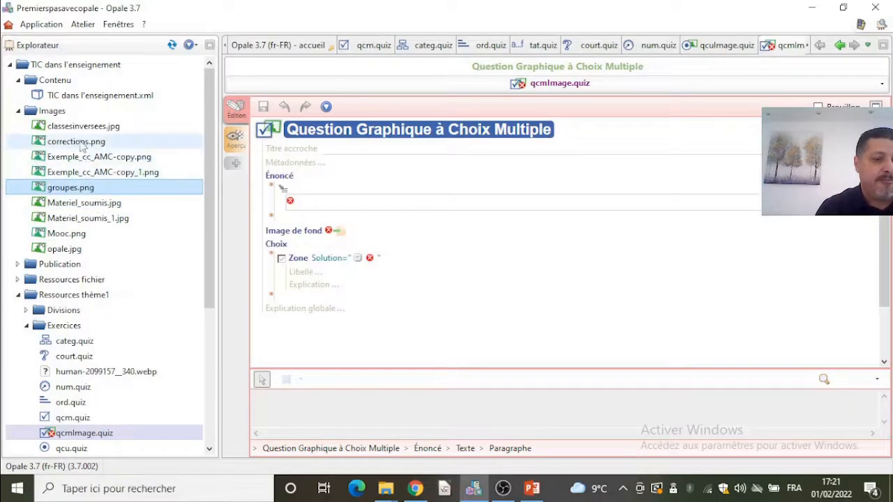
click(17, 294)
double_click(74, 294)
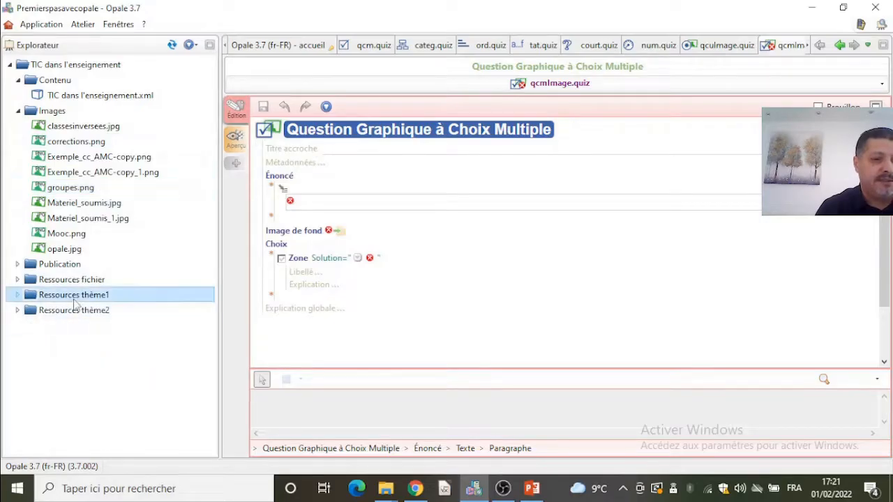
double_click(105, 386)
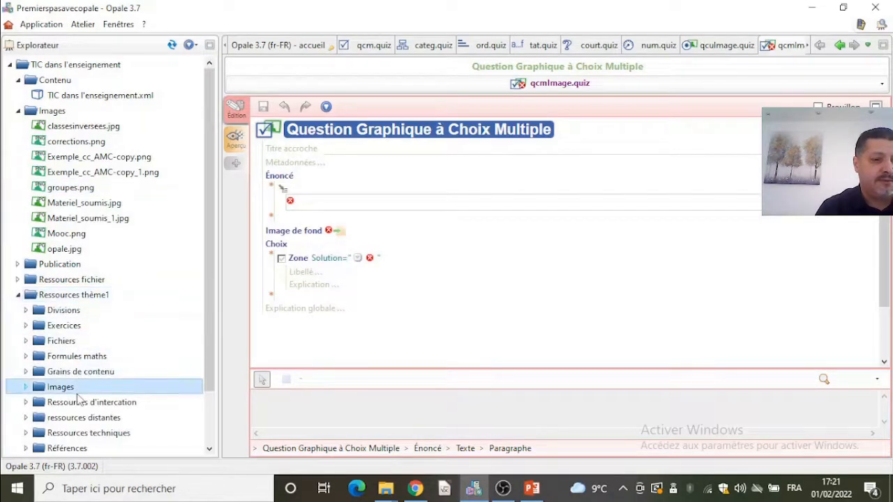
scroll(210, 308, down, 2)
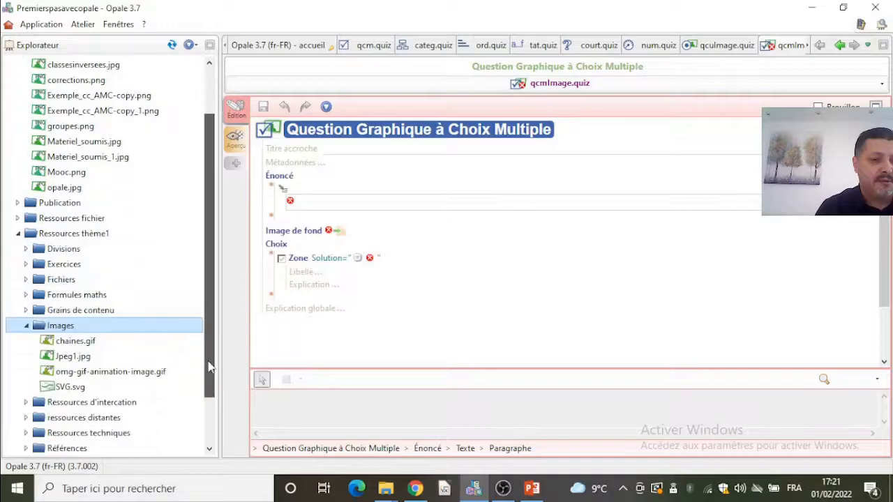
mouse_move(109, 379)
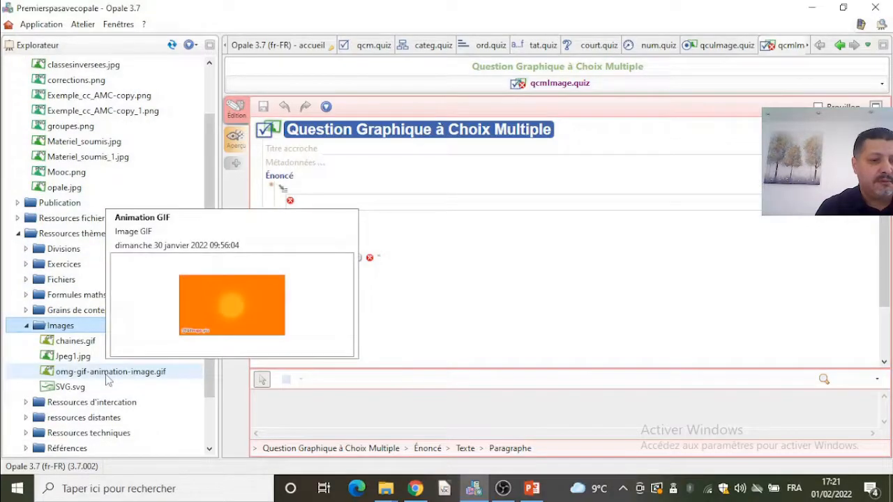
click(76, 342)
mouse_move(79, 343)
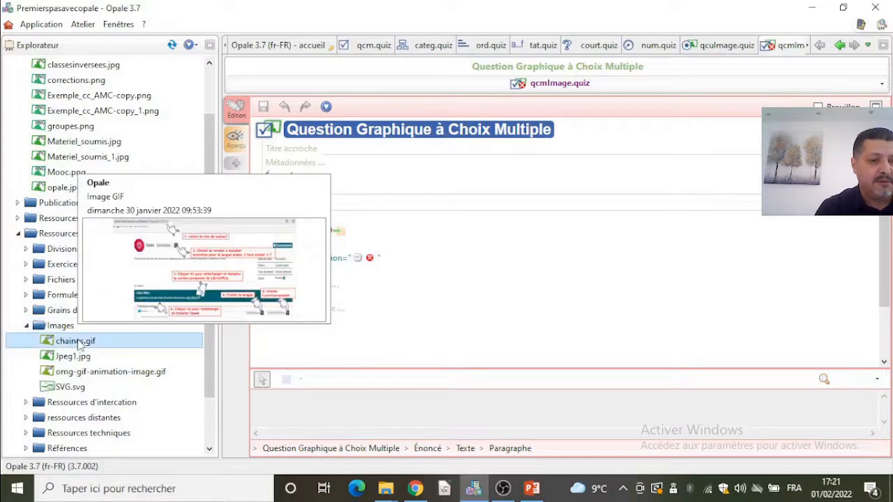
drag(79, 344, 343, 234)
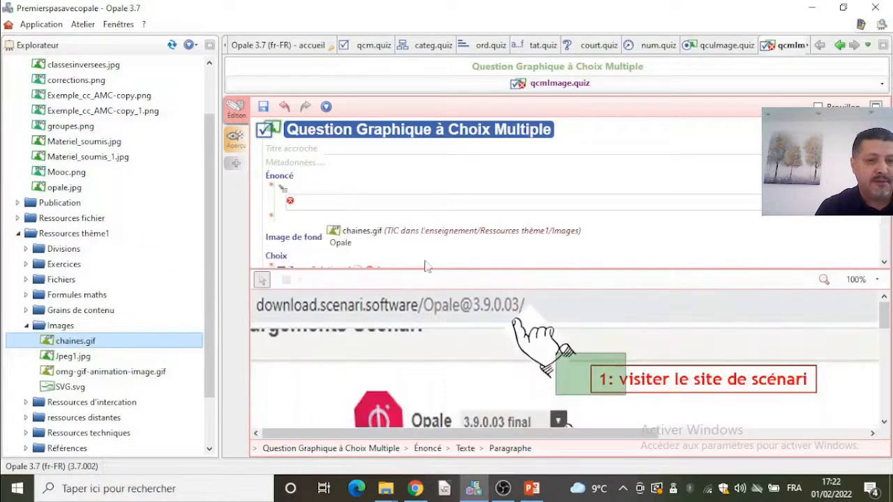
click(350, 203)
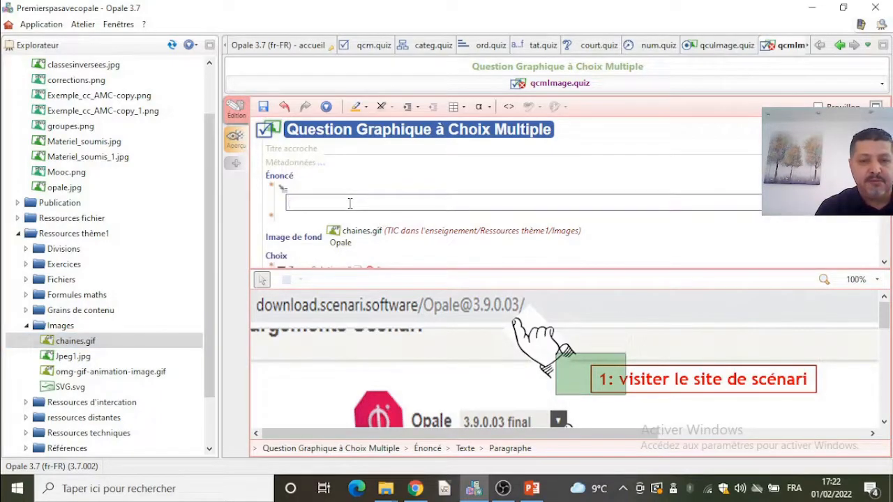
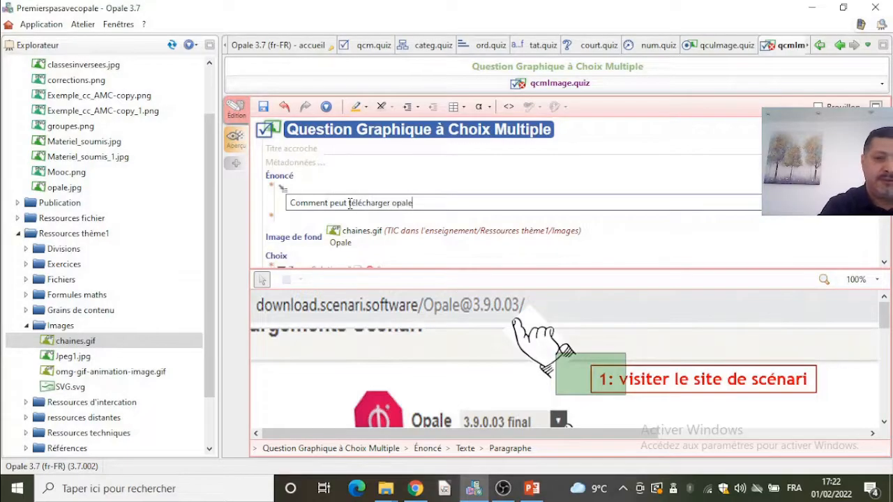
- Set the first zone's solution to Coché and move its rectangle onto the download.scenari.software address at the image's top
scroll(452, 256, down, 1)
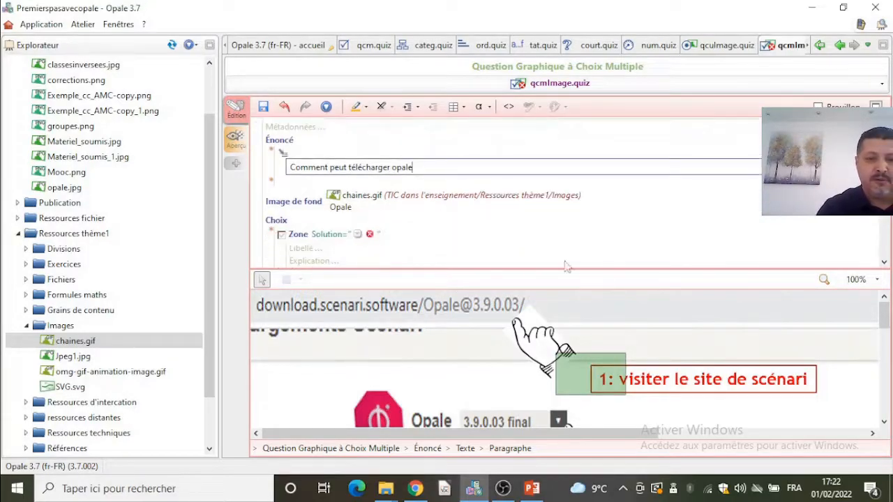
click(360, 234)
click(392, 241)
mouse_move(884, 315)
mouse_down()
mouse_move(888, 342)
mouse_move(885, 320)
mouse_up()
scroll(847, 330, up, 1)
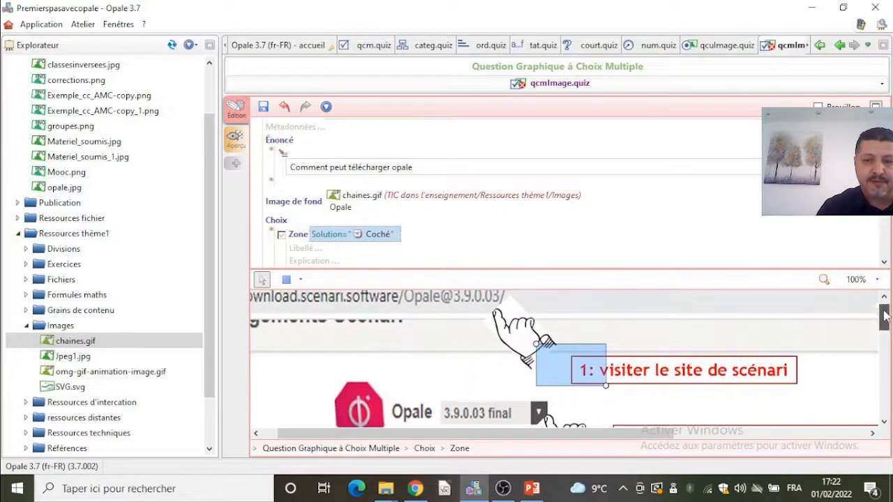
drag(578, 363, 309, 314)
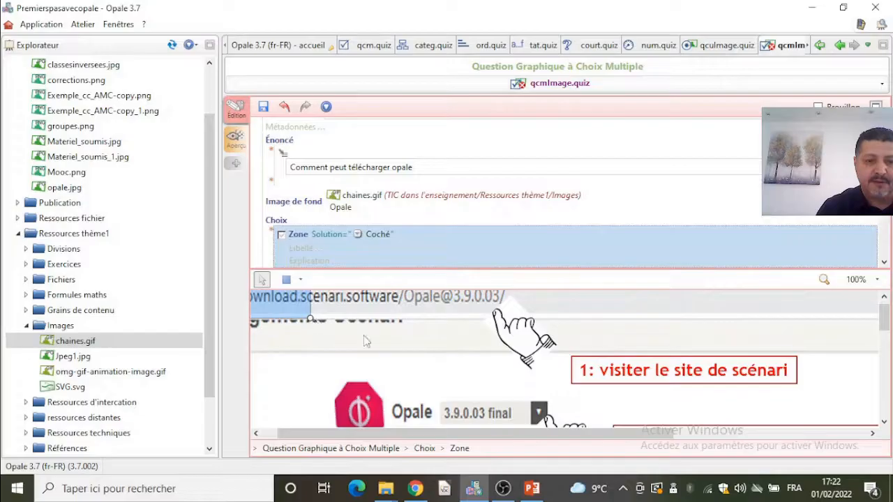
- Add a second zone with solution Coché and fit its rectangle over the Opale 3.9.0.03 final version selector
scroll(411, 255, down, 2)
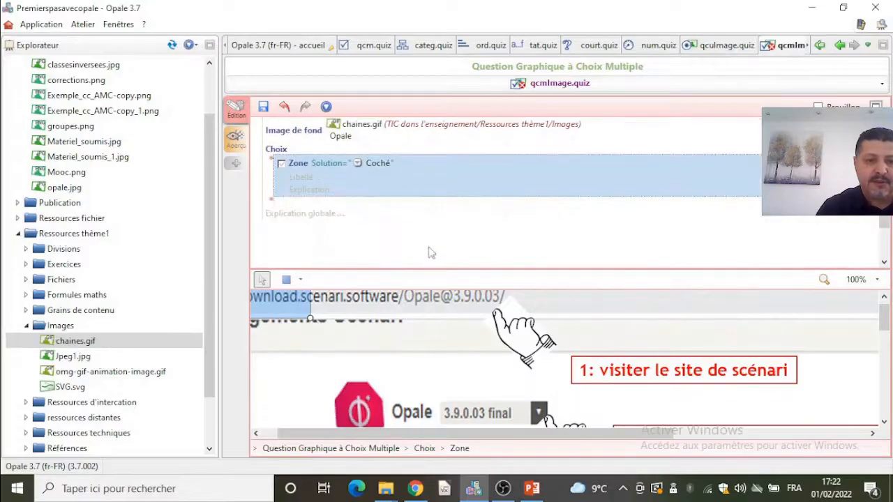
click(273, 204)
click(302, 212)
click(367, 205)
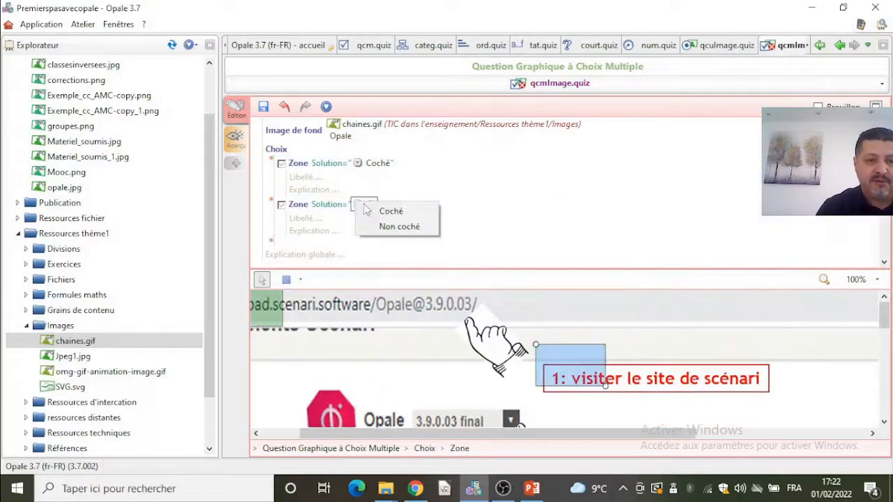
click(390, 217)
drag(579, 374, 437, 427)
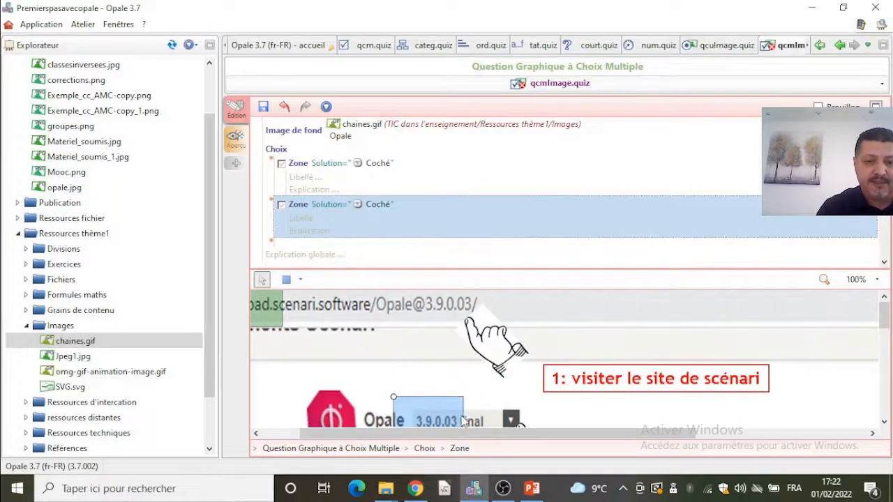
scroll(548, 417, down, 1)
drag(464, 410, 548, 402)
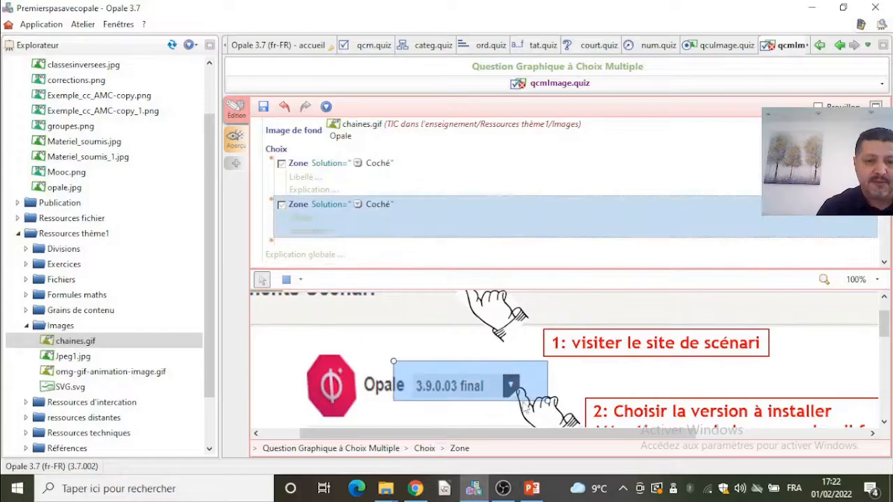
- Add a third zone over the Opale description sentence, set its solution to Non coché, and save the exercise
click(271, 246)
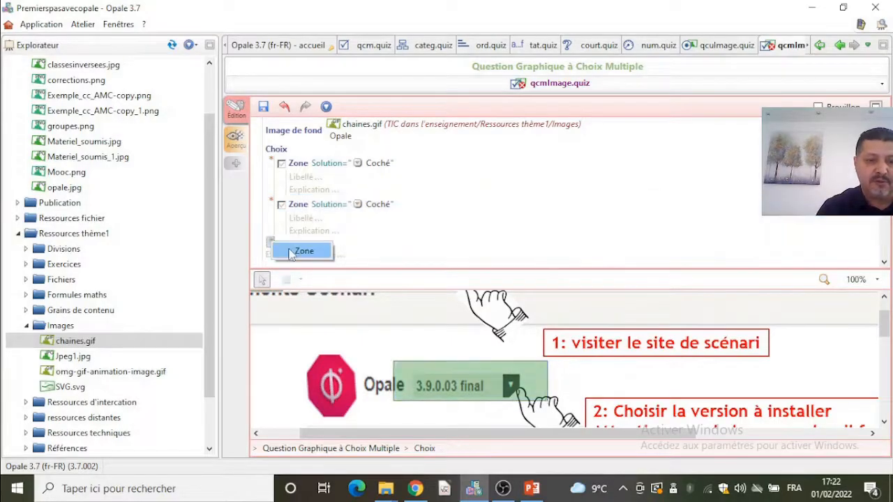
click(301, 252)
drag(536, 344, 605, 385)
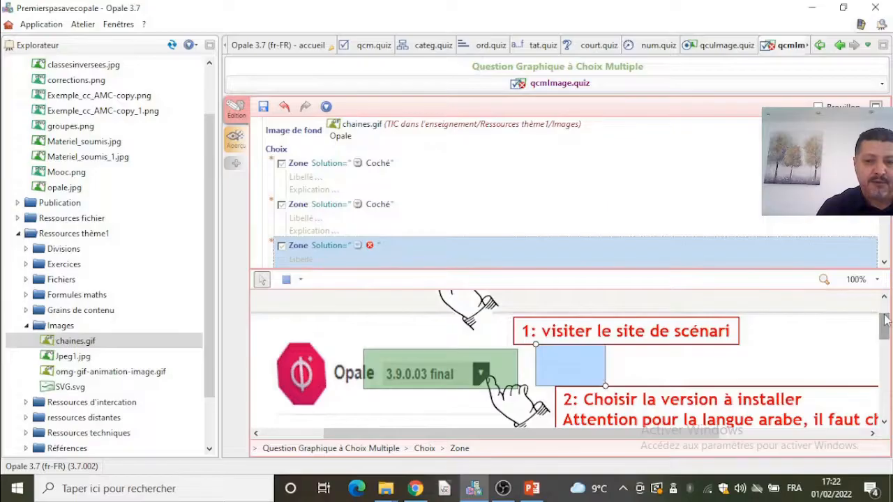
scroll(824, 356, down, 2)
drag(588, 307, 490, 384)
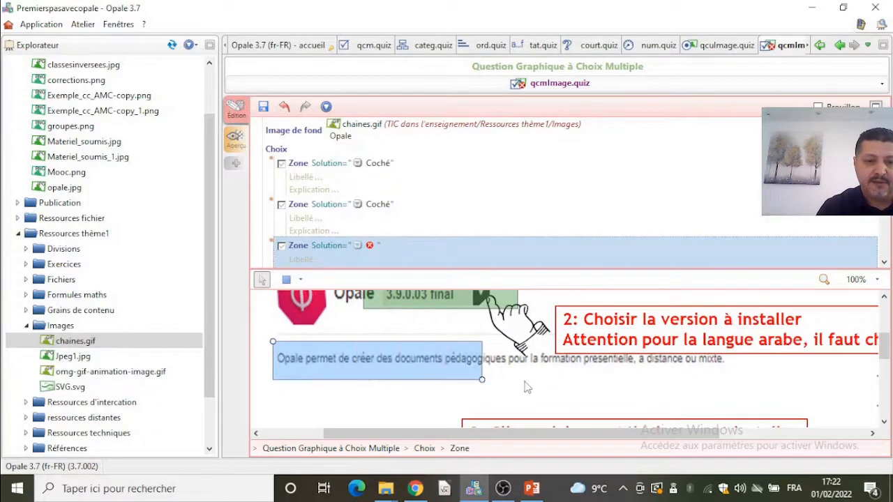
click(358, 244)
click(377, 266)
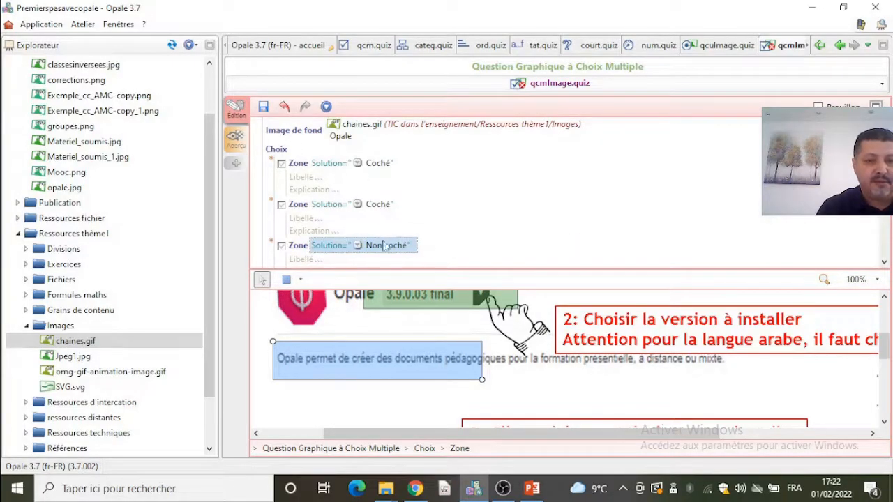
click(263, 106)
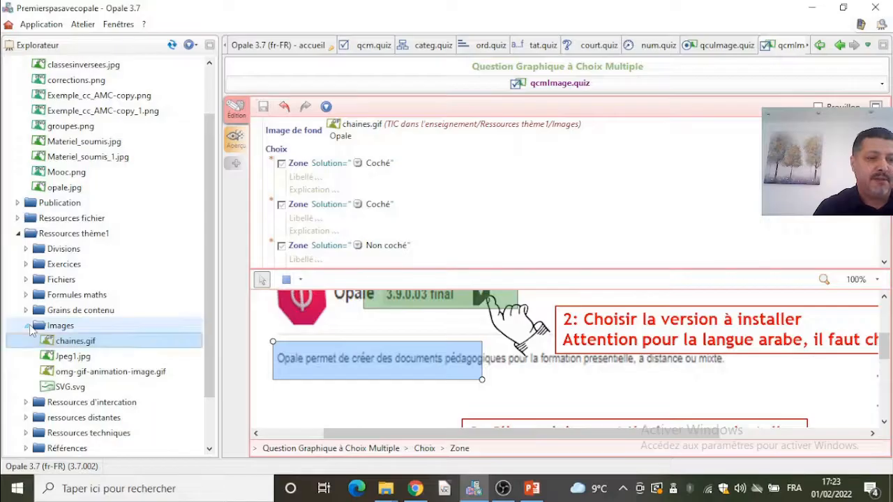
- Create a new Activité média enrichi item named Média in the Exercices folder of Ressources thème1
click(30, 327)
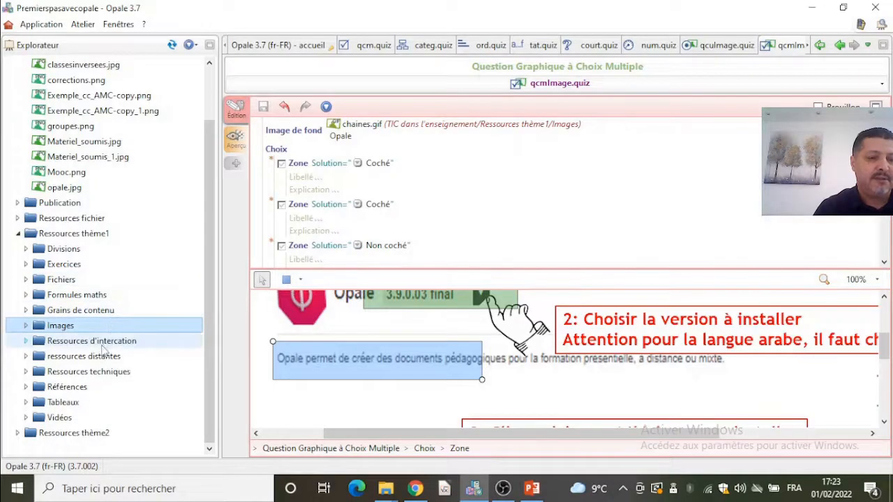
right_click(83, 266)
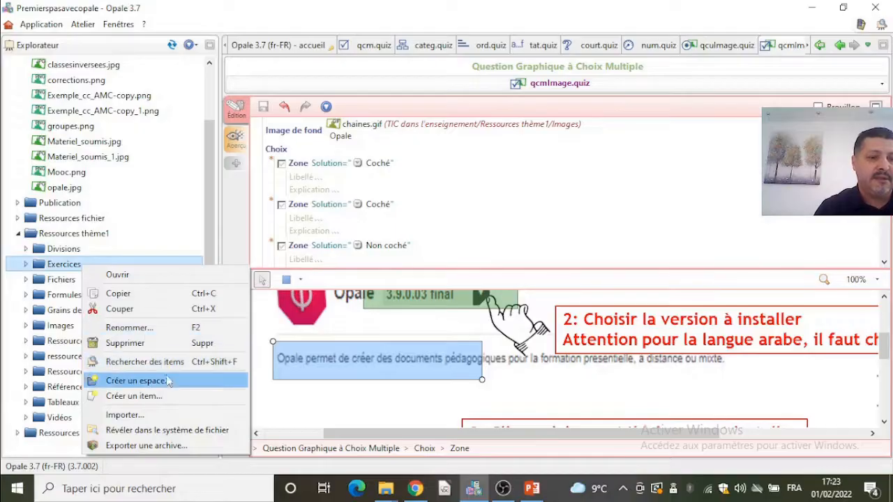
click(163, 397)
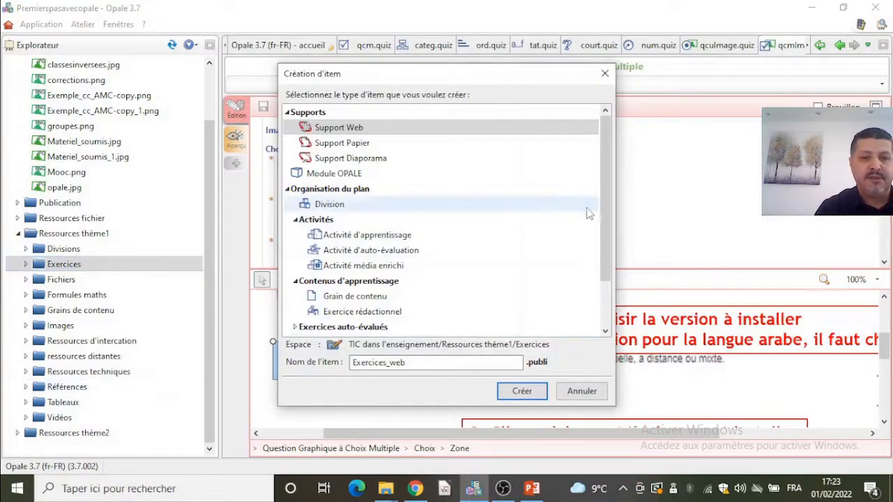
scroll(606, 272, down, 2)
drag(606, 288, 621, 222)
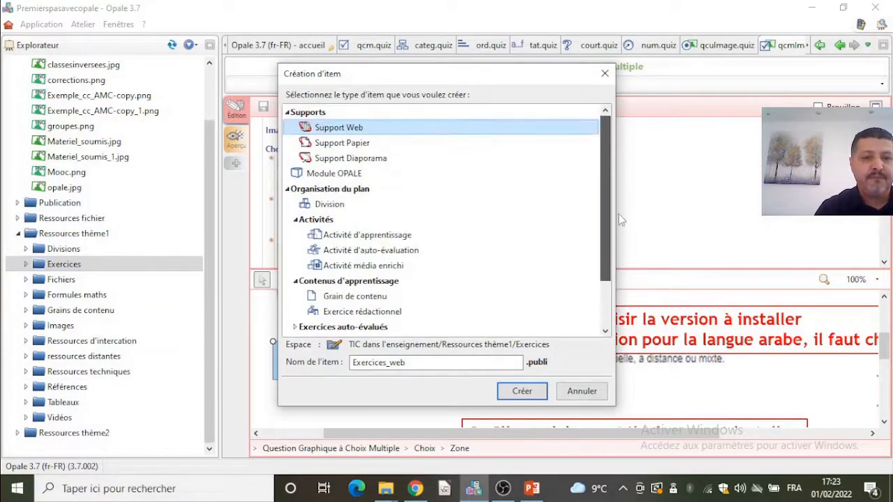
click(385, 269)
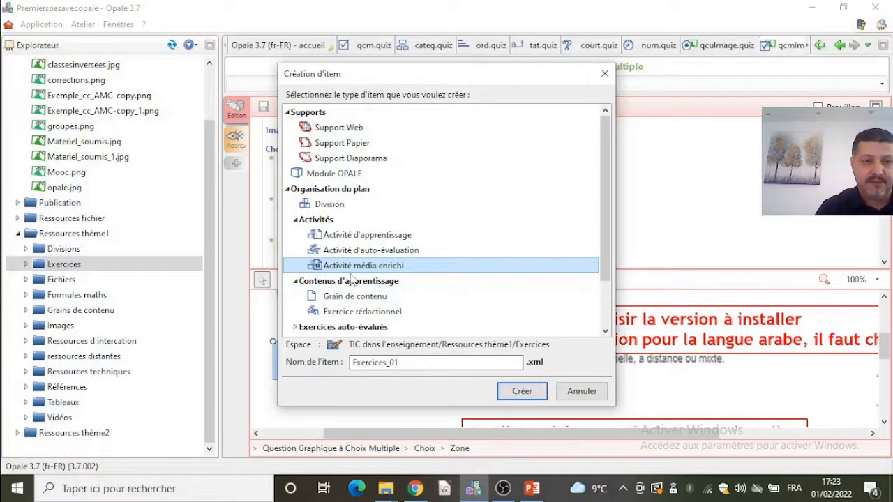
click(517, 397)
drag(428, 362, 177, 342)
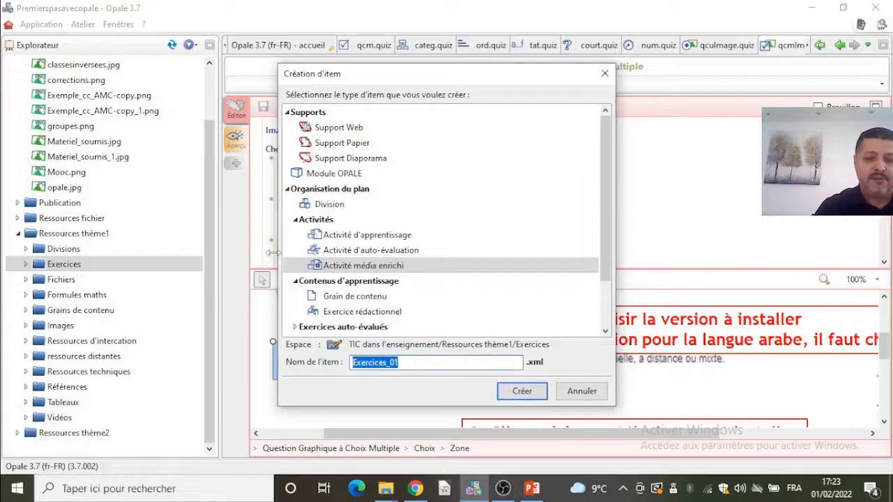
text(Média)
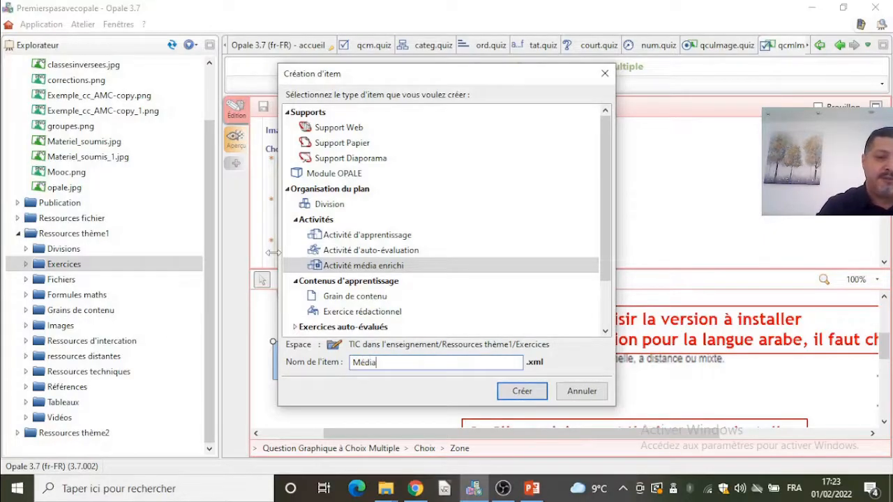
click(524, 393)
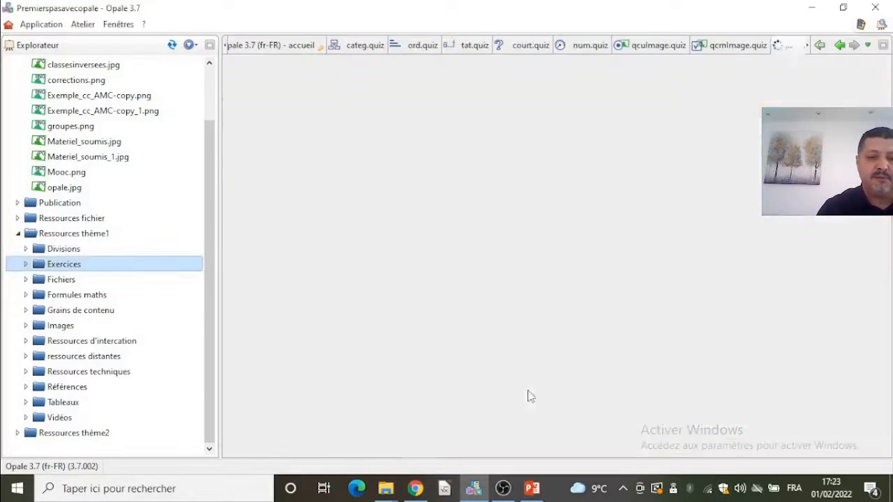
- Drag the Organisation video from the mpg4 folder into the activity's Média field, replacing the existing file
click(373, 153)
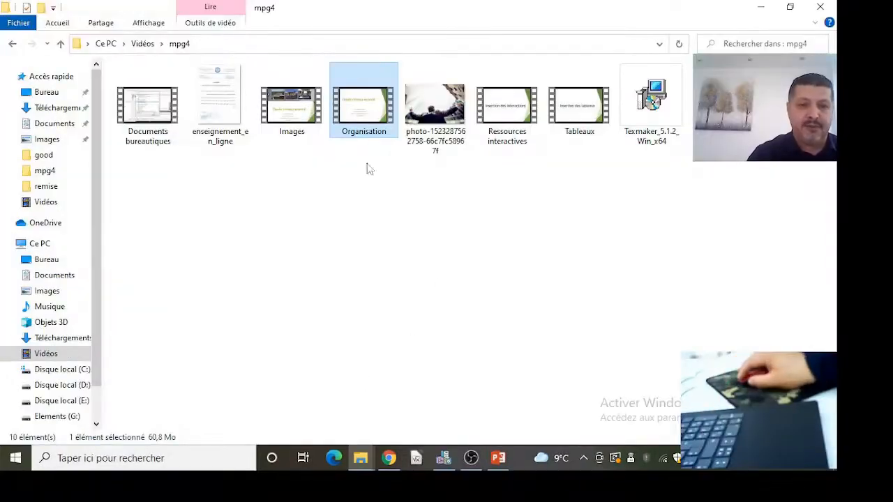
drag(373, 126, 337, 182)
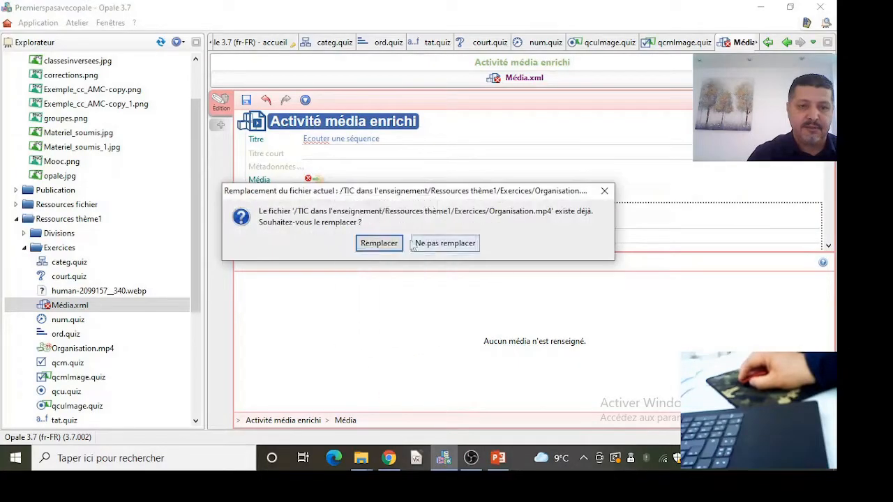
click(391, 244)
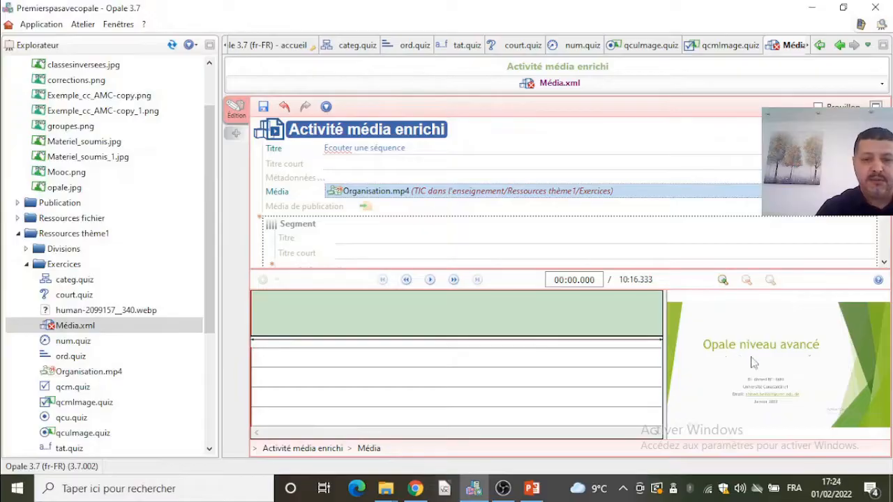
- Add a second segment and shorten the first segment on the waveform to the opening seconds, then play it
scroll(305, 201, down, 2)
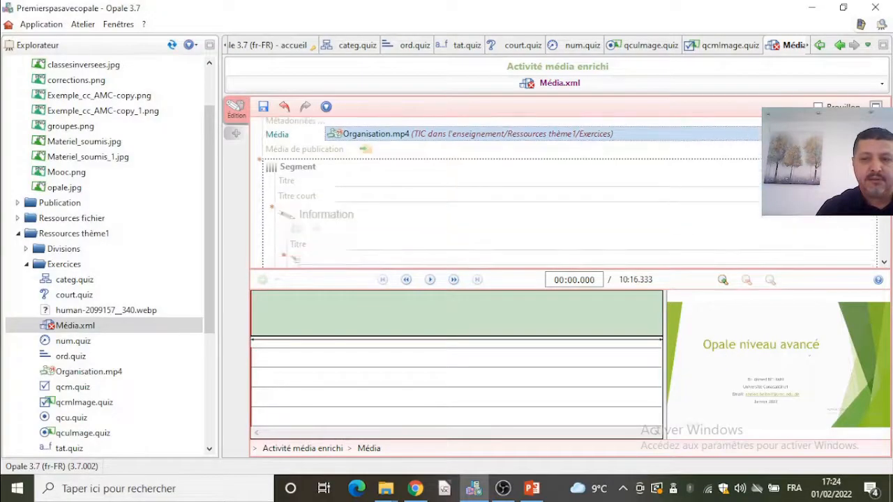
click(305, 201)
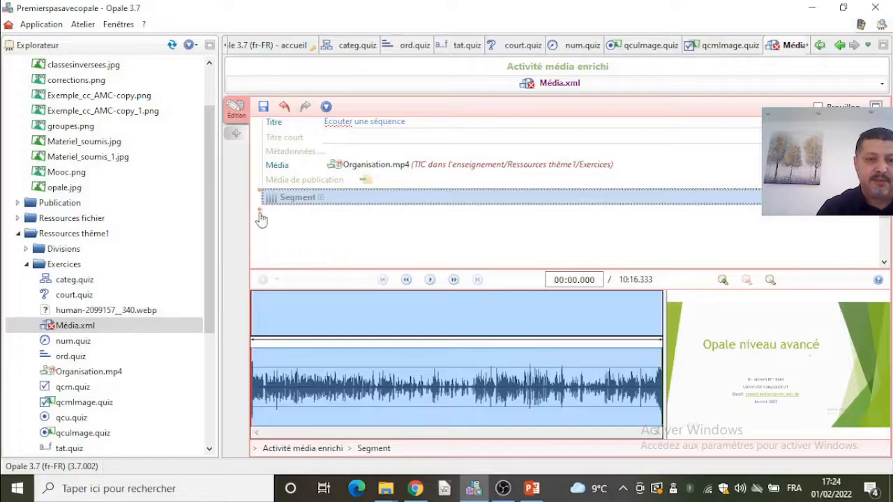
click(259, 212)
click(278, 225)
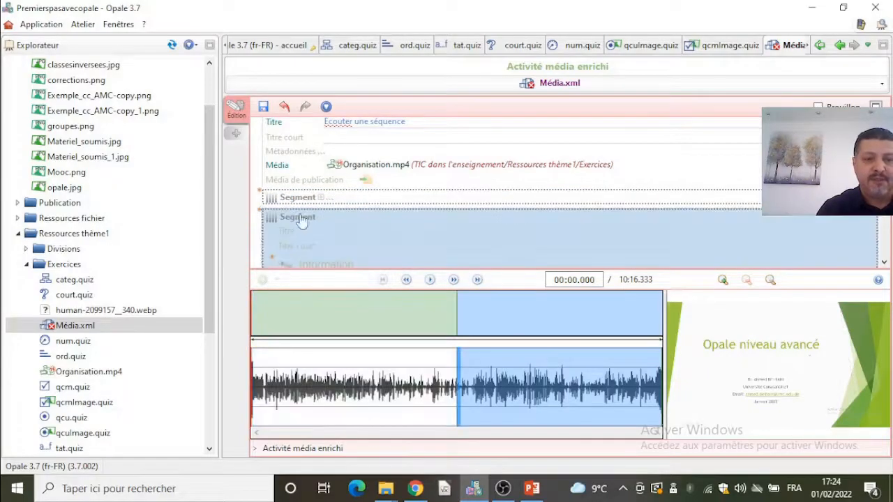
click(294, 200)
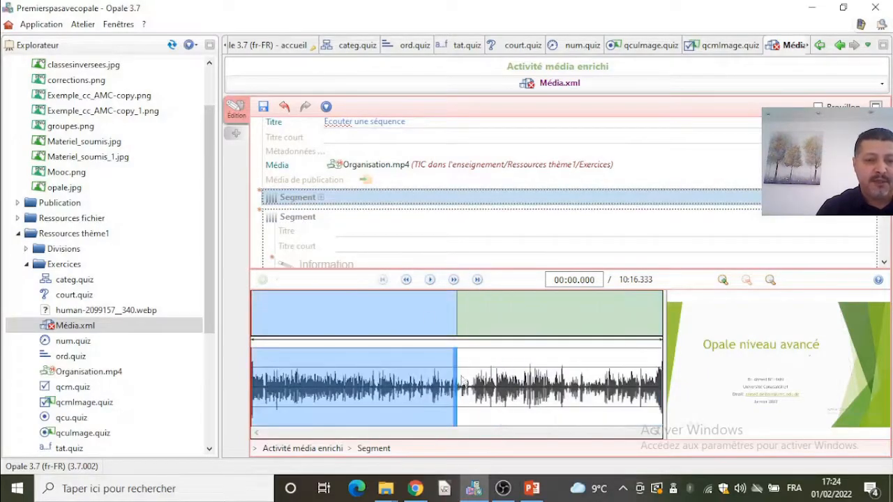
drag(460, 376, 295, 391)
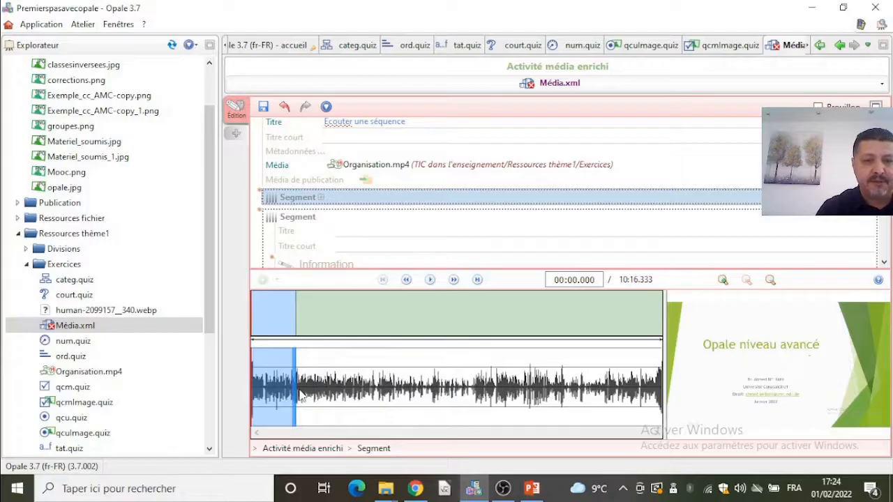
click(430, 281)
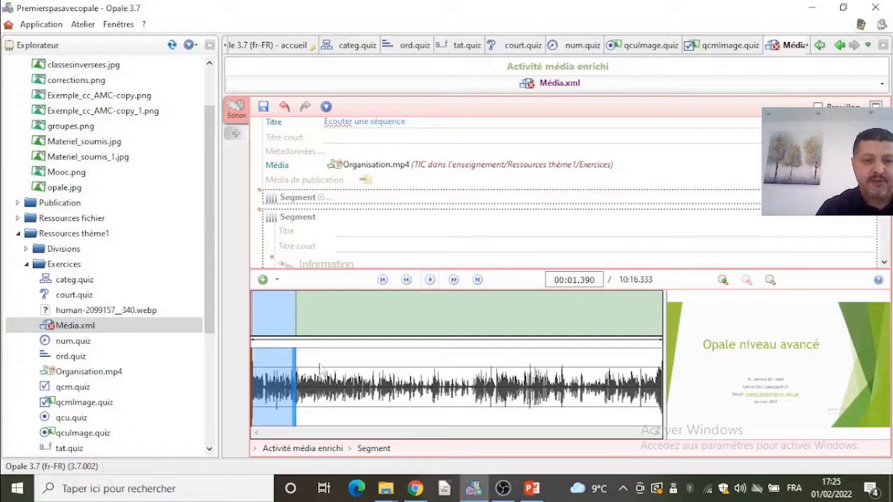
- Add a Liste d'exercices block to the second segment, below its Complément
scroll(366, 245, down, 3)
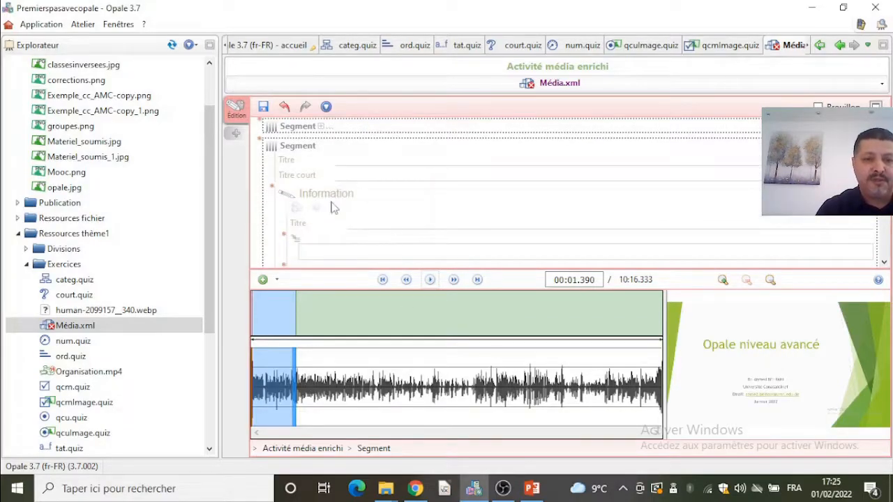
scroll(342, 204, down, 1)
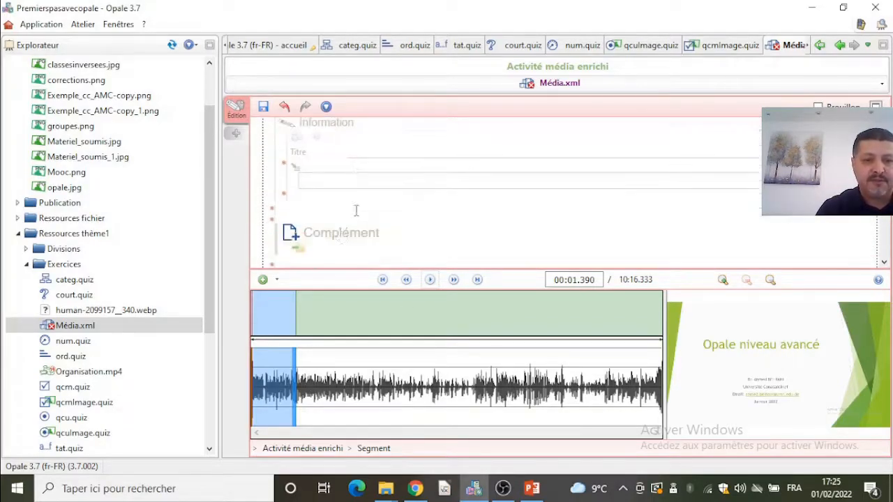
click(277, 225)
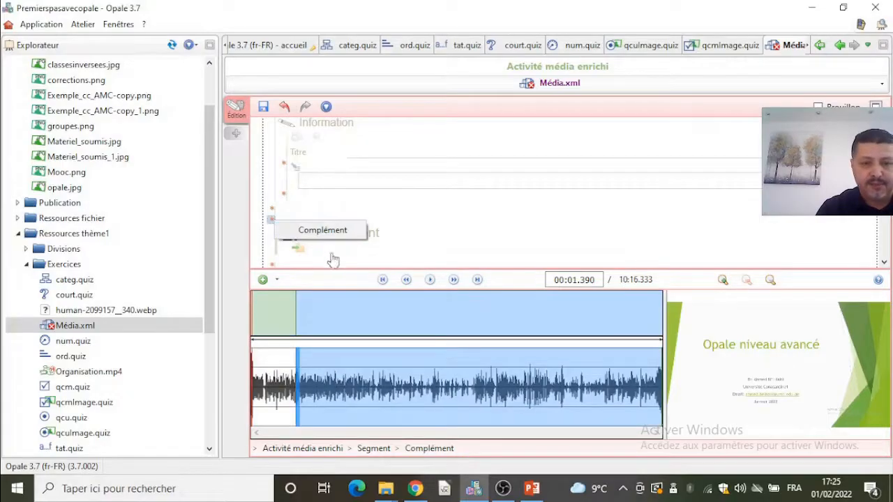
scroll(281, 230, down, 1)
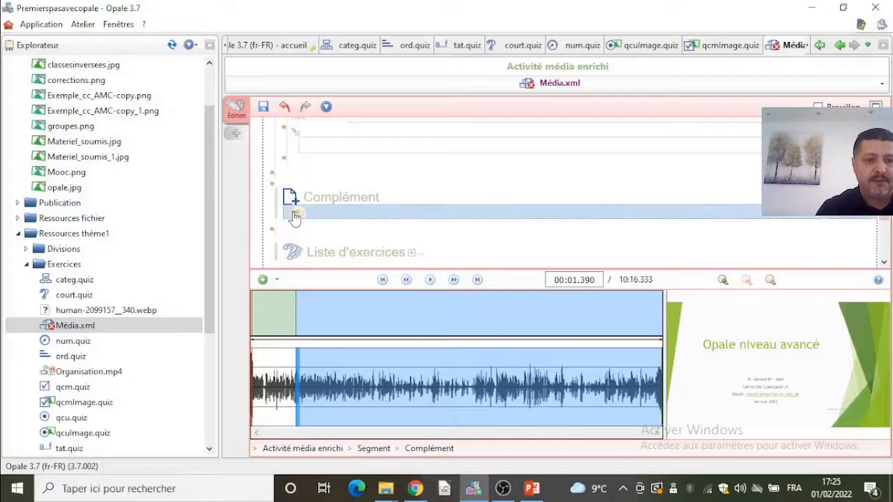
scroll(328, 236, down, 1)
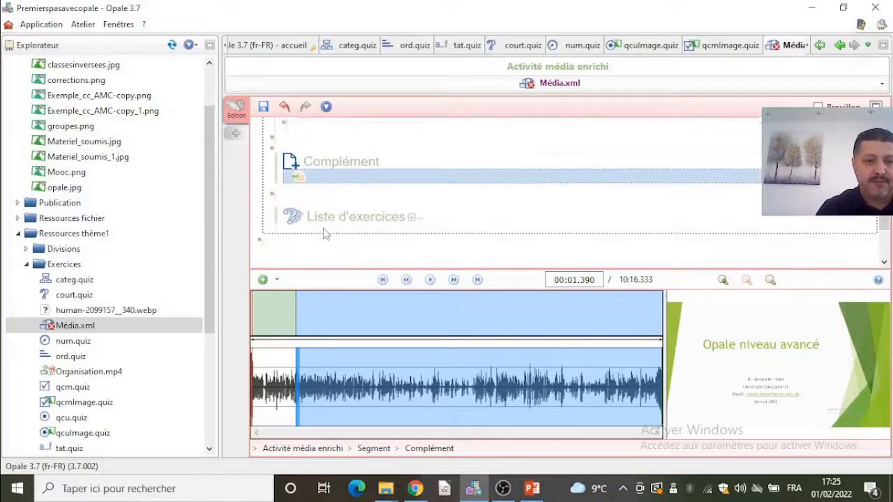
click(411, 218)
scroll(342, 241, down, 2)
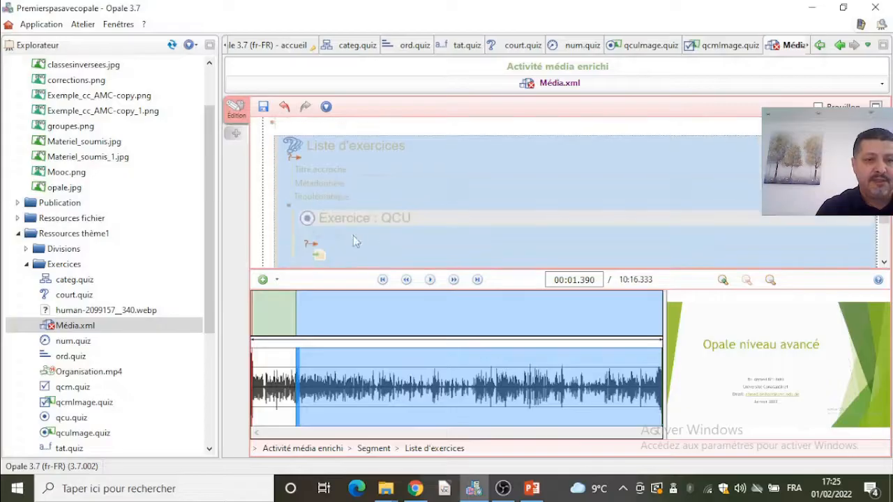
- Create internal content for the QCU exercise and enter the statement "L'intervenant a mis un générique"
click(315, 246)
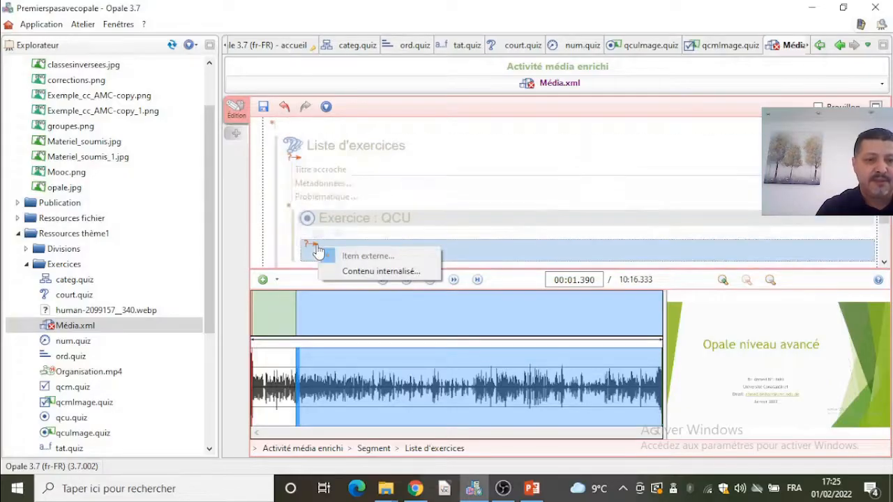
click(349, 271)
scroll(402, 237, down, 1)
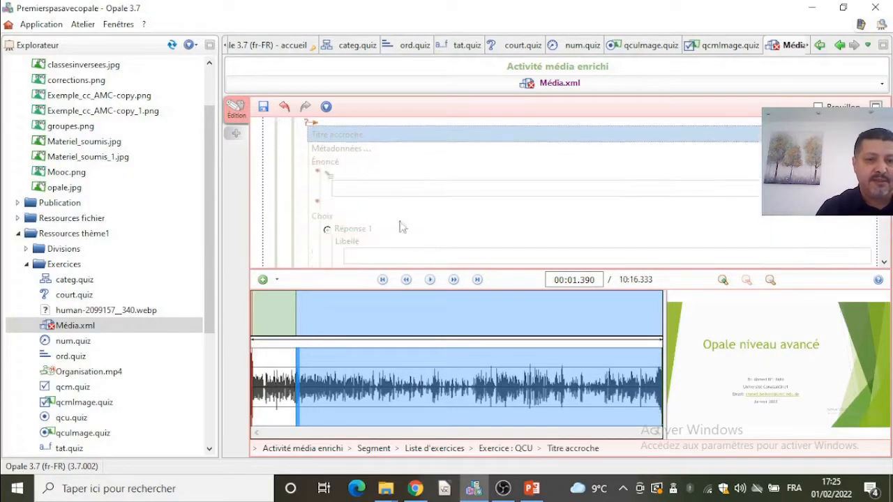
click(377, 189)
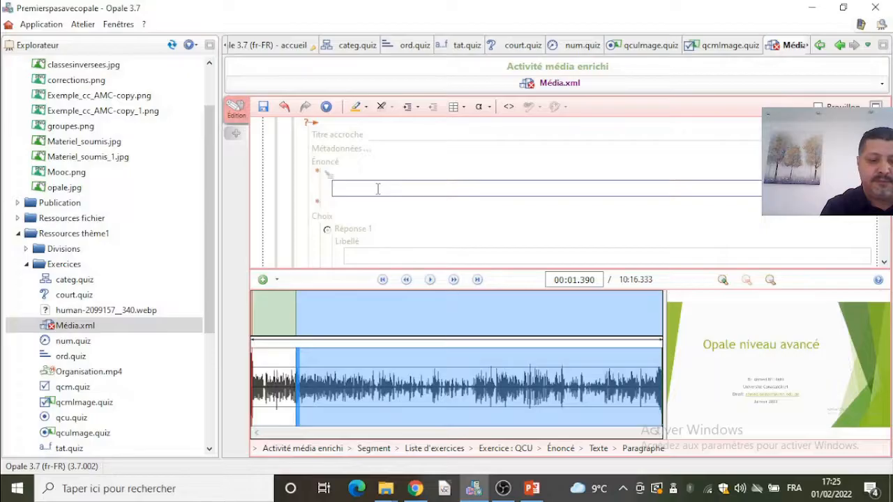
text(C)
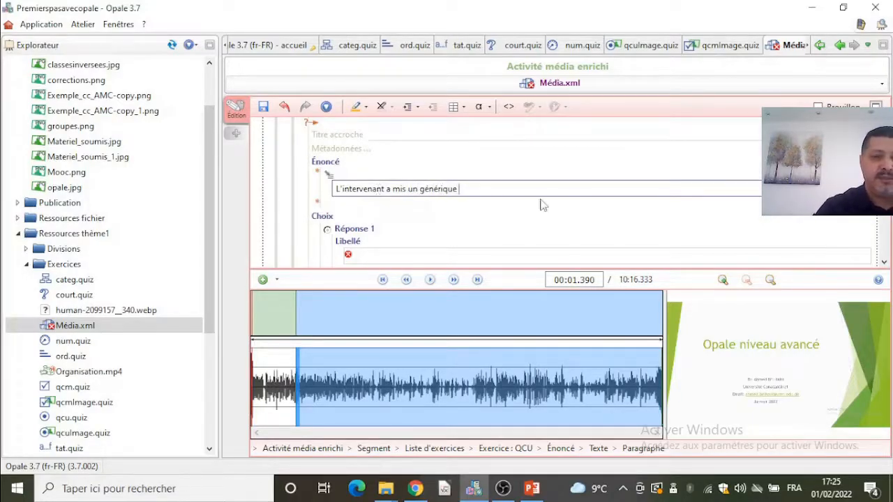
- Enter the answers "Oui" and "Non" and set answer 2 as the solution
scroll(410, 202, down, 1)
click(395, 224)
text(Oui)
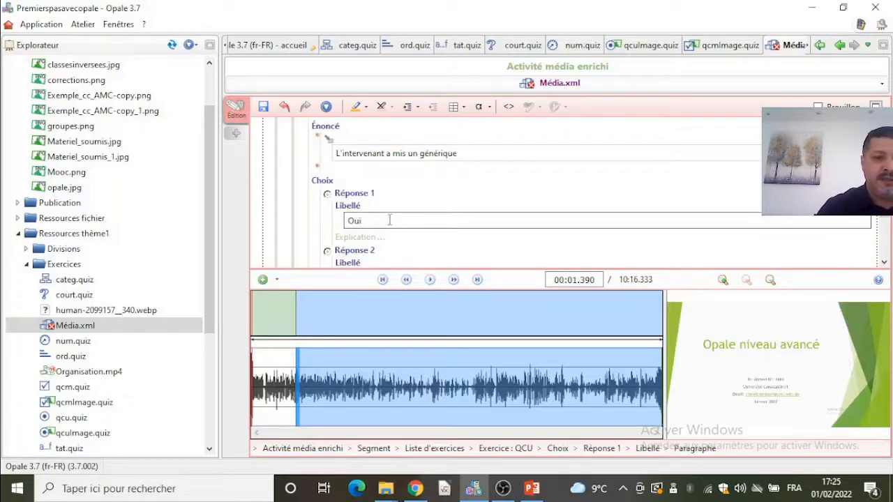
scroll(390, 220, down, 1)
click(390, 241)
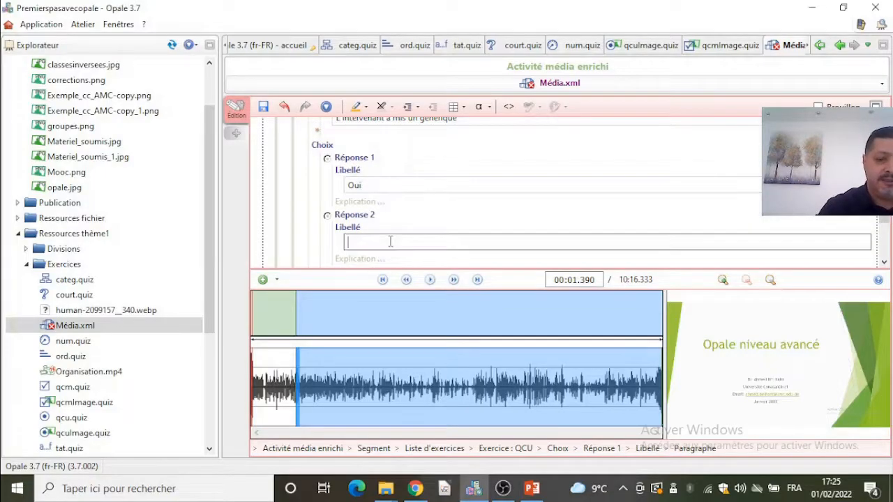
scroll(387, 241, down, 2)
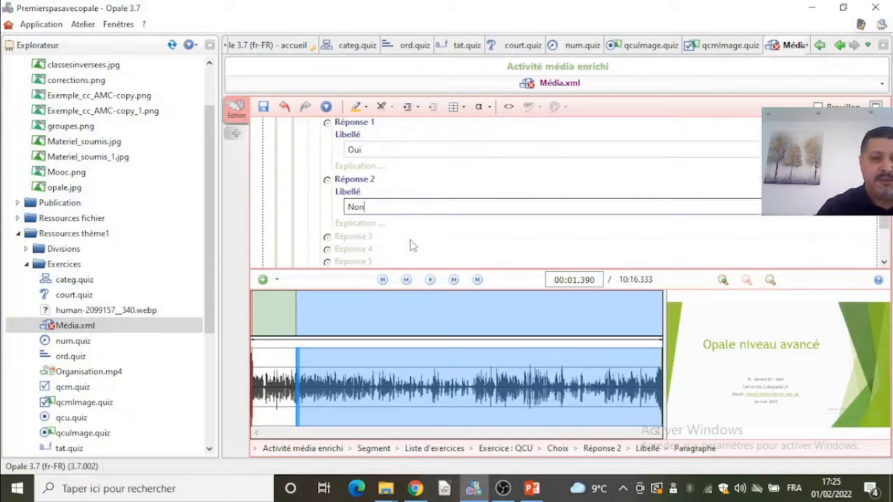
click(393, 240)
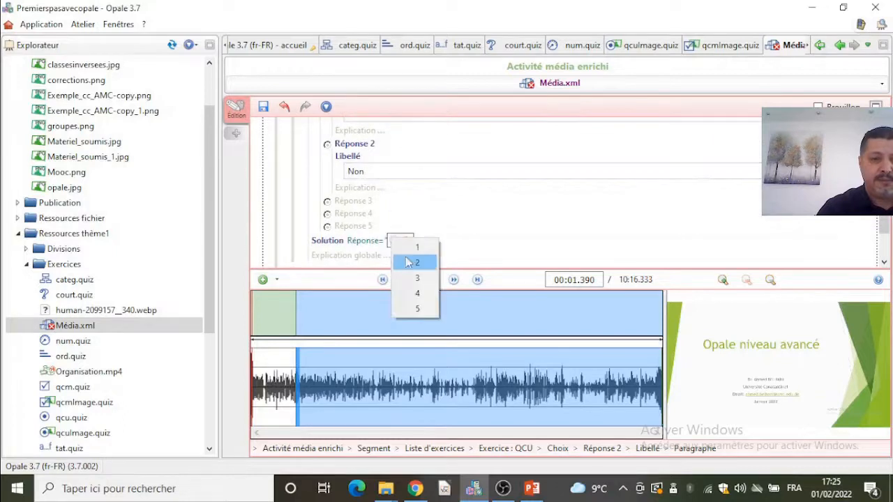
click(412, 259)
- Select the first segment and extend its end further into the video on the waveform
scroll(451, 221, up, 6)
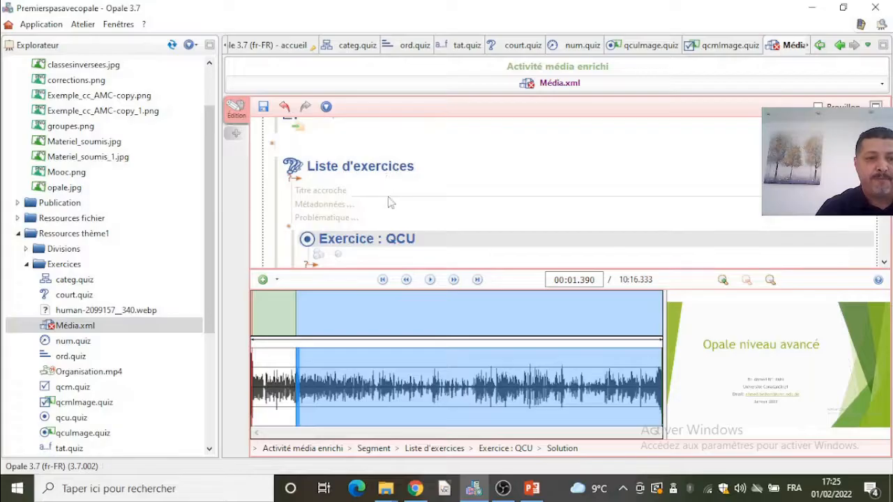
scroll(387, 184, up, 6)
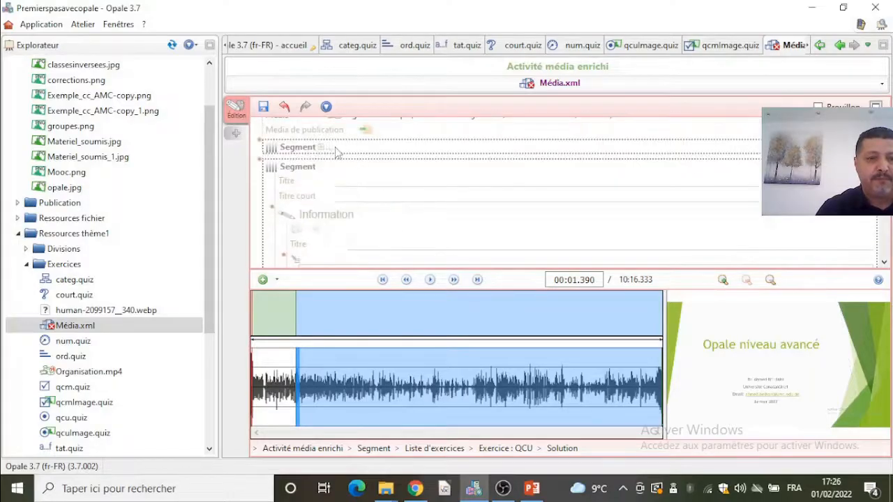
click(316, 170)
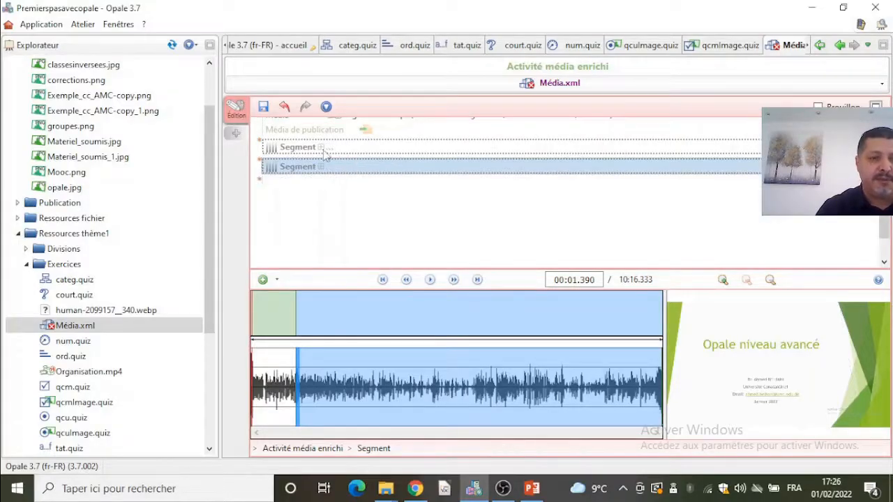
click(319, 150)
scroll(358, 186, down, 1)
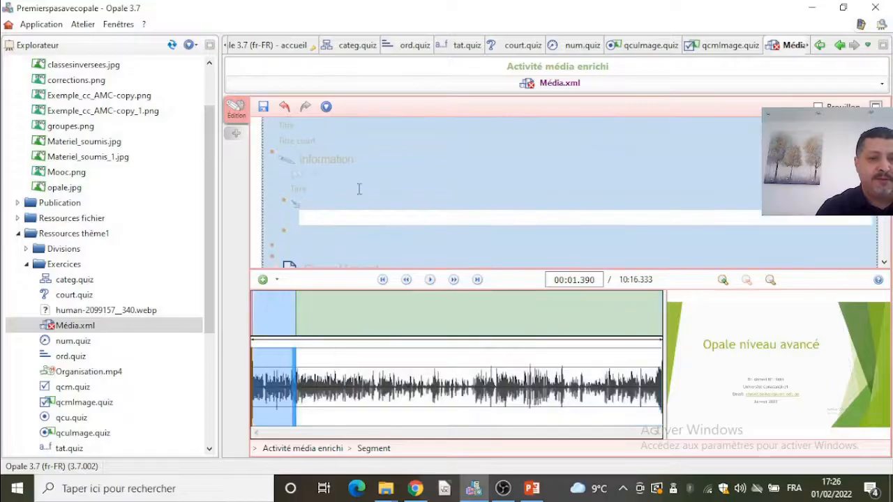
scroll(359, 249, down, 2)
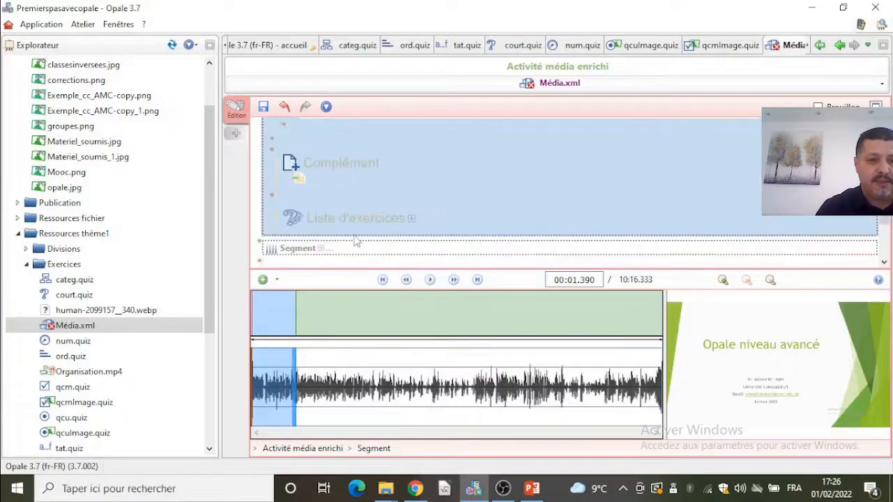
click(317, 248)
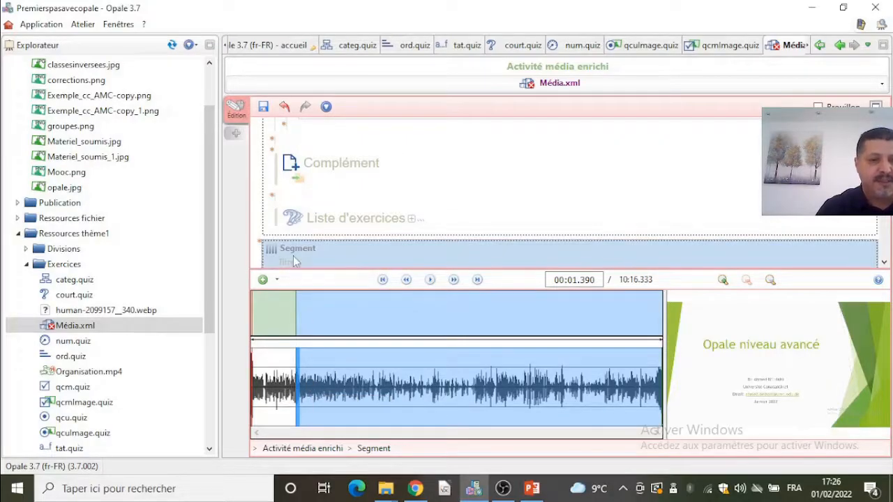
scroll(347, 251, up, 5)
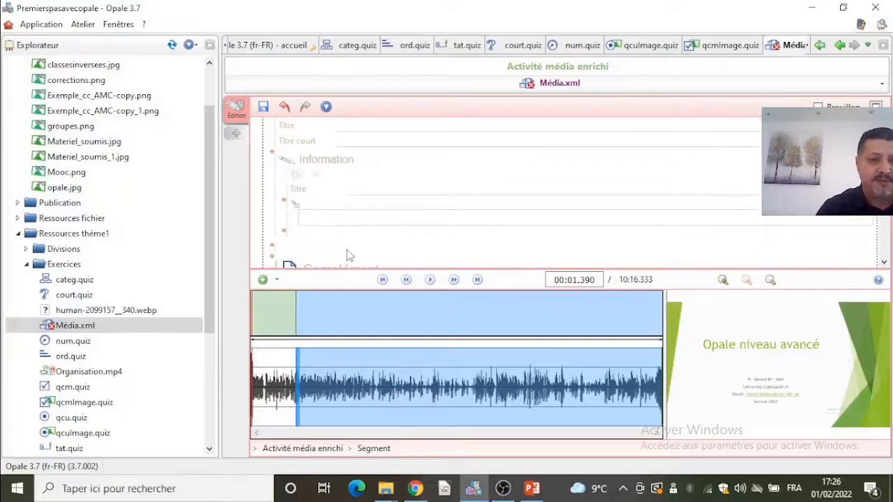
scroll(346, 245, down, 1)
scroll(328, 236, up, 1)
click(310, 226)
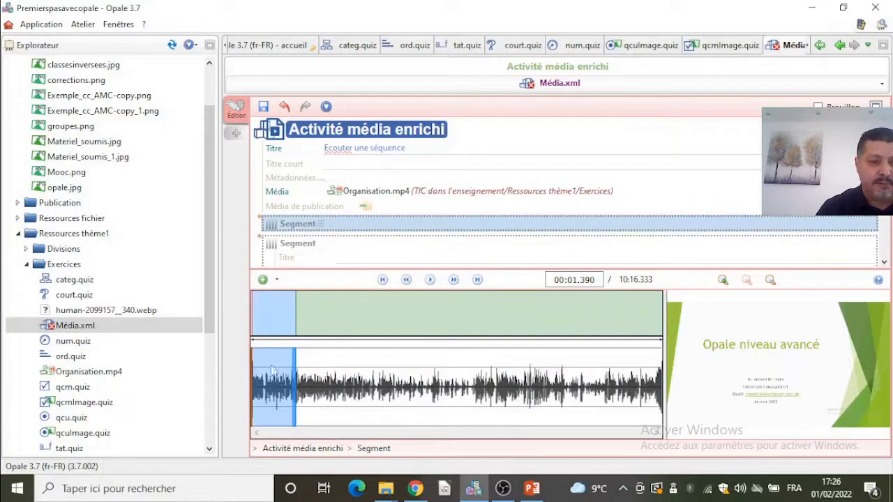
drag(296, 381, 444, 375)
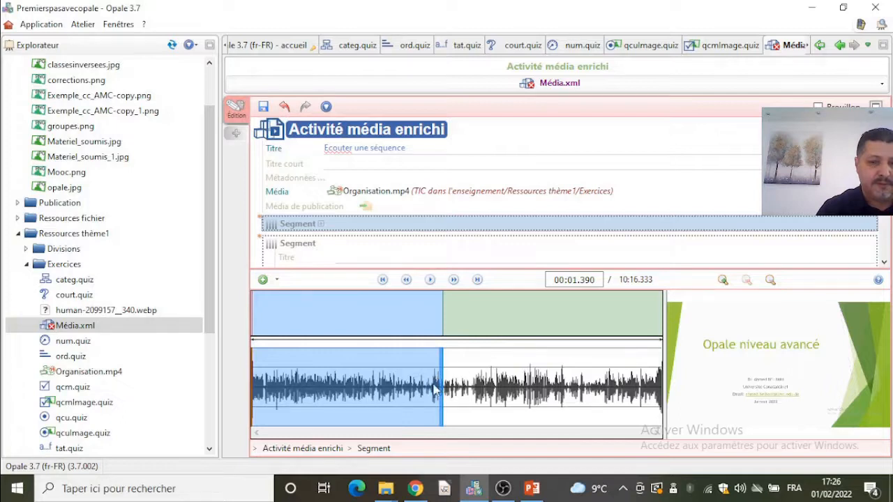
drag(441, 391, 564, 391)
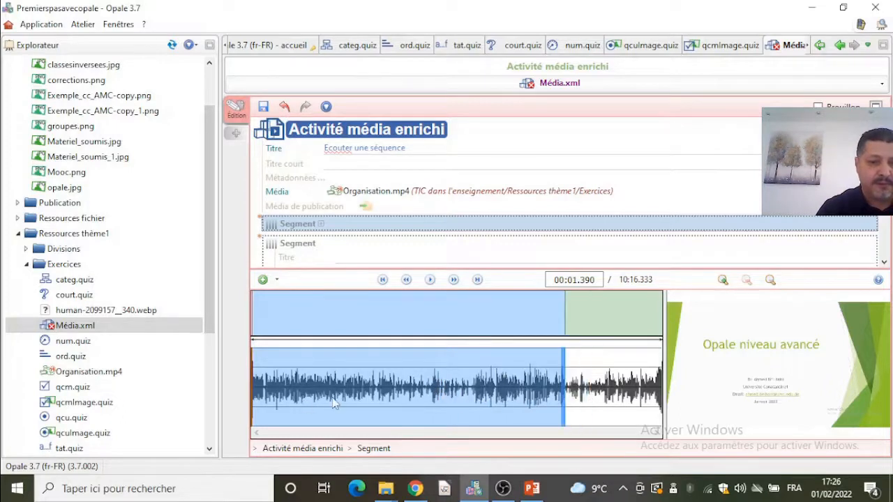
scroll(384, 392, up, 1)
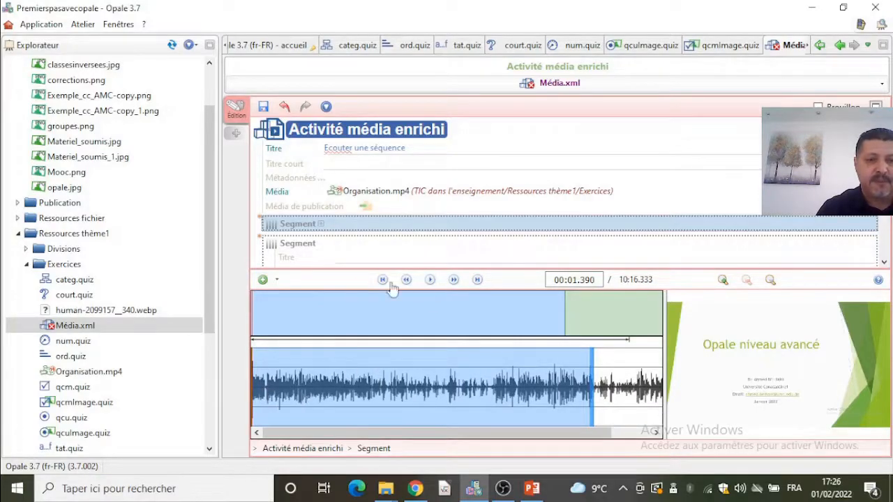
- Enter the first segment's Information text "Pour quoi l'intervenant à insisté sur l'organisation ?"
click(321, 224)
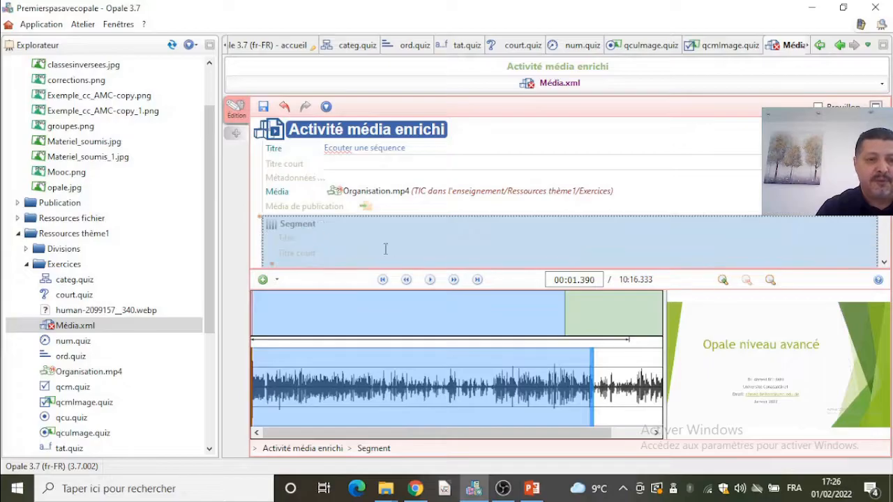
scroll(388, 210, down, 2)
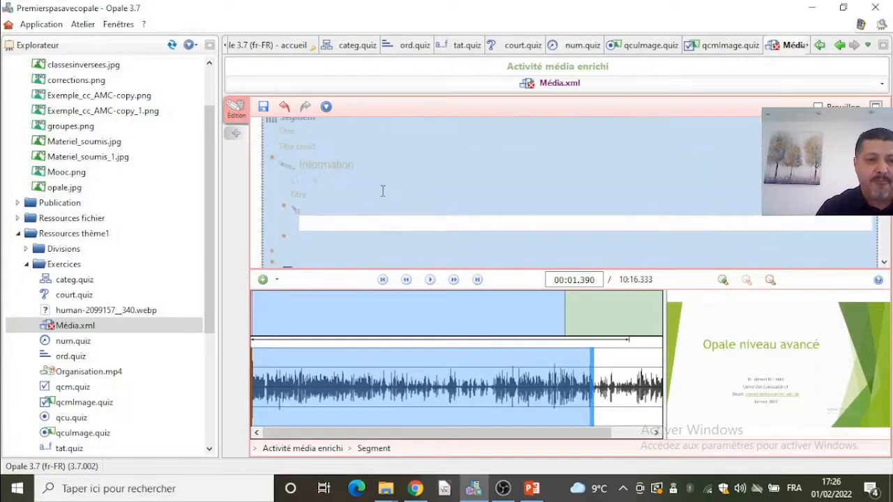
click(382, 189)
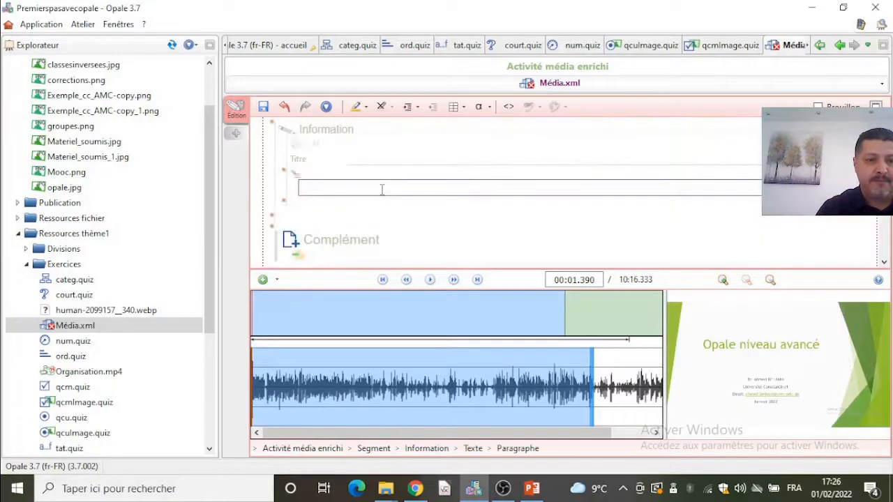
text(Po)
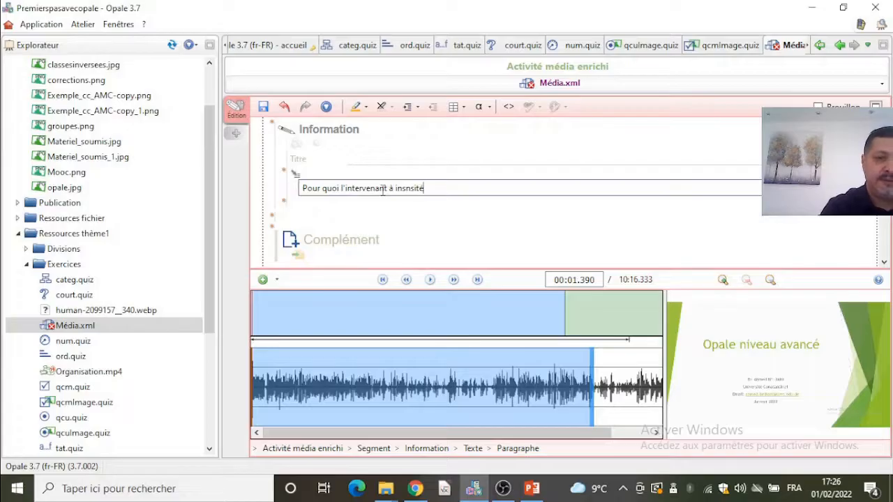
text(isté sur l'organisation ?)
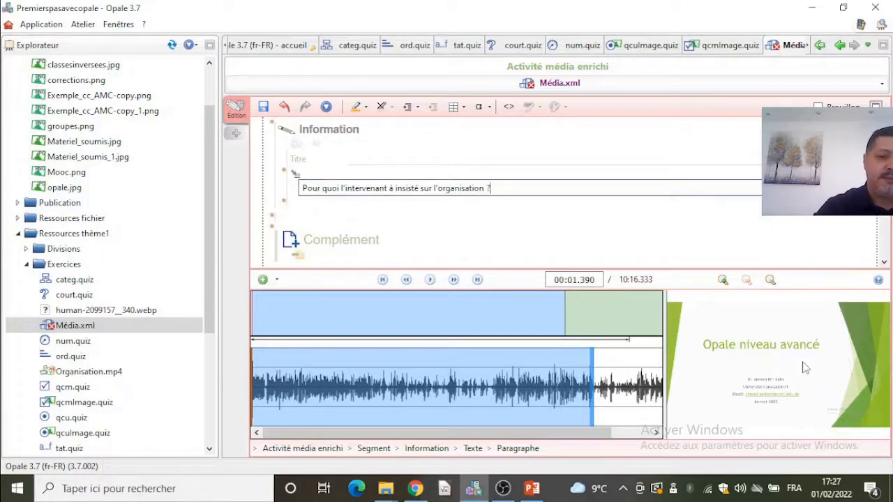
- Add a Liste d'exercices with an internal QCU exercise to the first segment
scroll(409, 233, down, 3)
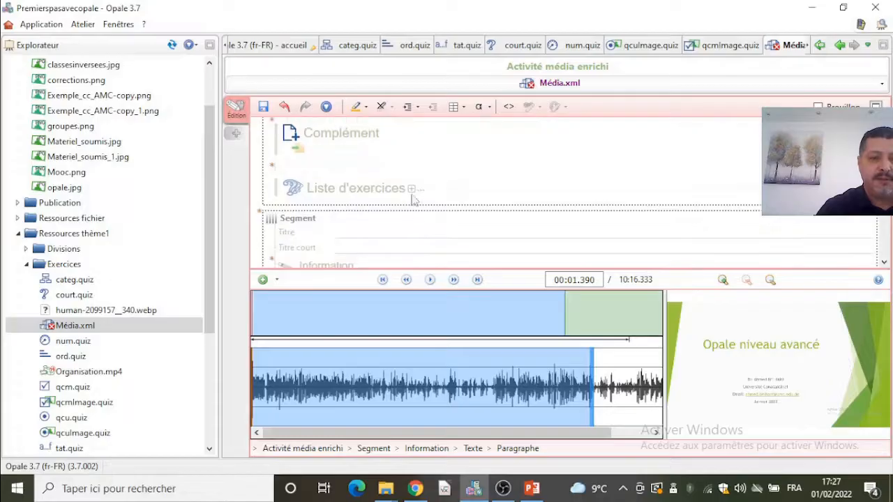
click(405, 193)
scroll(433, 234, down, 1)
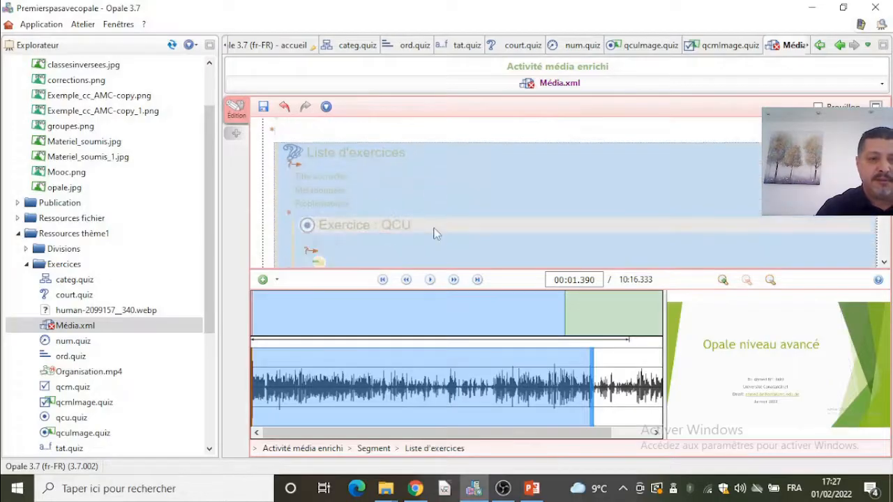
scroll(419, 224, down, 1)
click(313, 219)
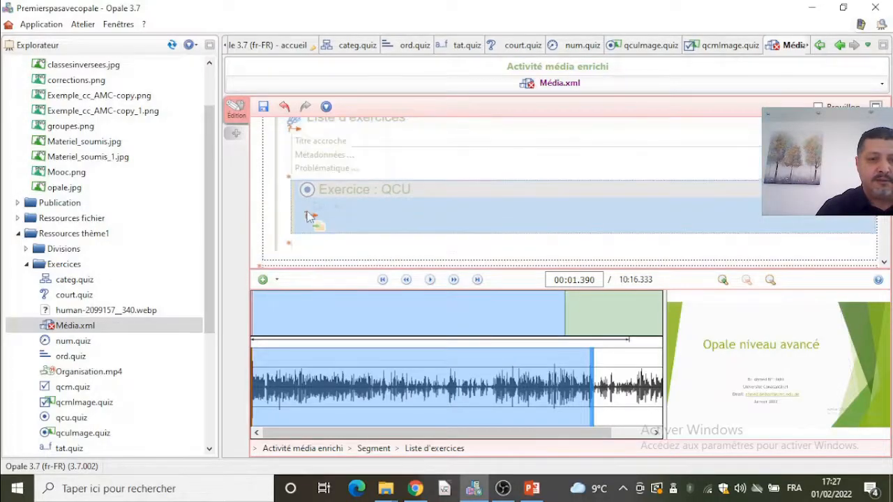
click(314, 221)
click(355, 245)
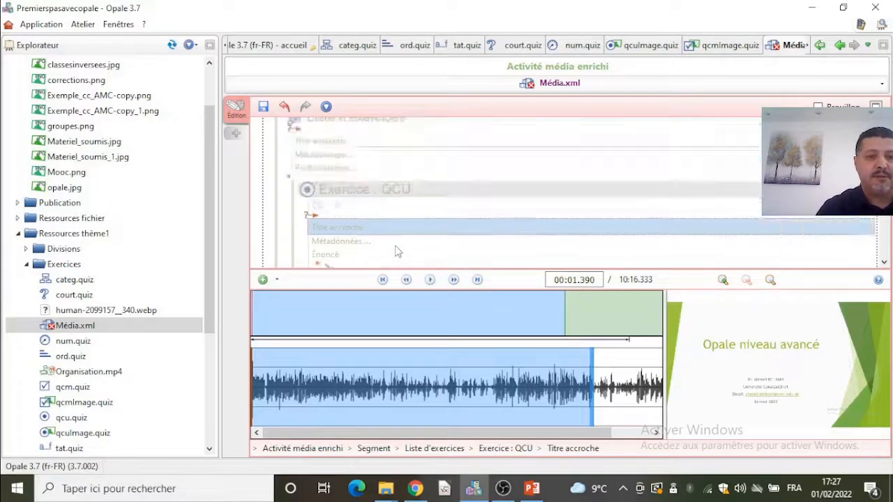
- Move the question text from the Information paragraph into the new QCU exercise's statement
click(508, 192)
drag(508, 191, 264, 197)
key(BackSpace)
scroll(372, 229, up, 3)
scroll(372, 229, down, 2)
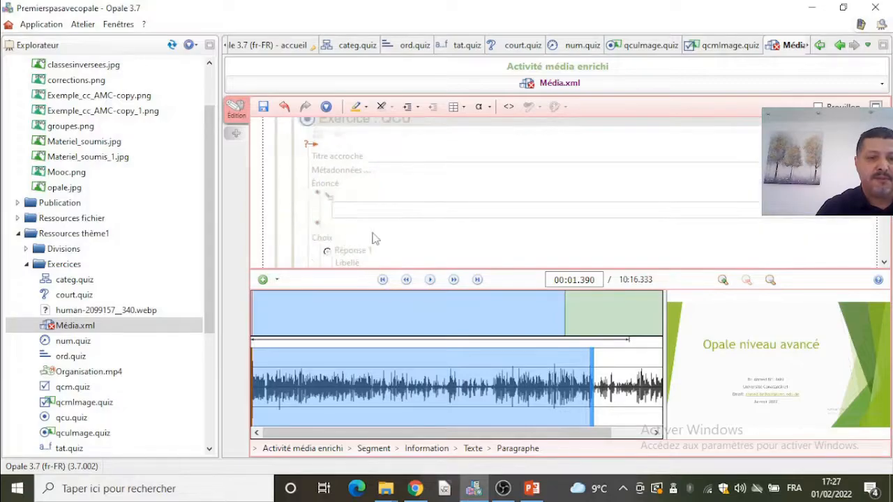
click(375, 211)
text(Pour quoi l'enlèvement à évoqué sur l'organisation ?)
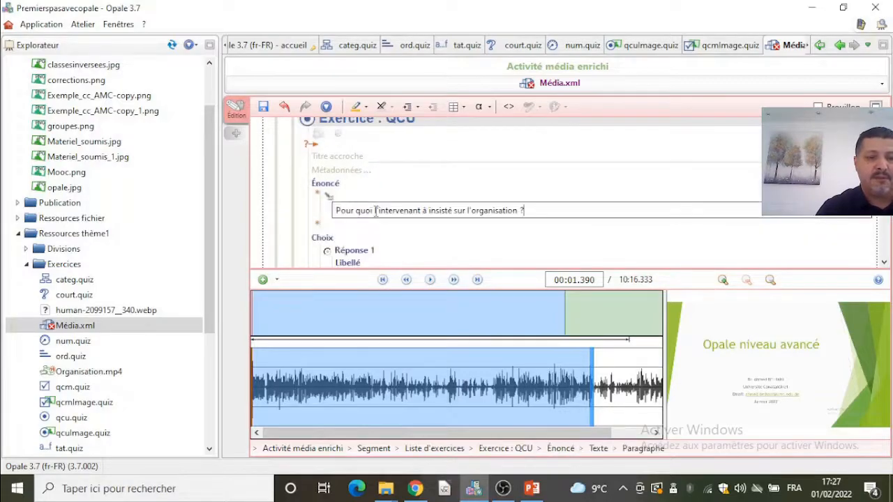
- Enter the answers "Pour avoir un support de qualité" and "Rien"
scroll(373, 208, down, 2)
click(368, 172)
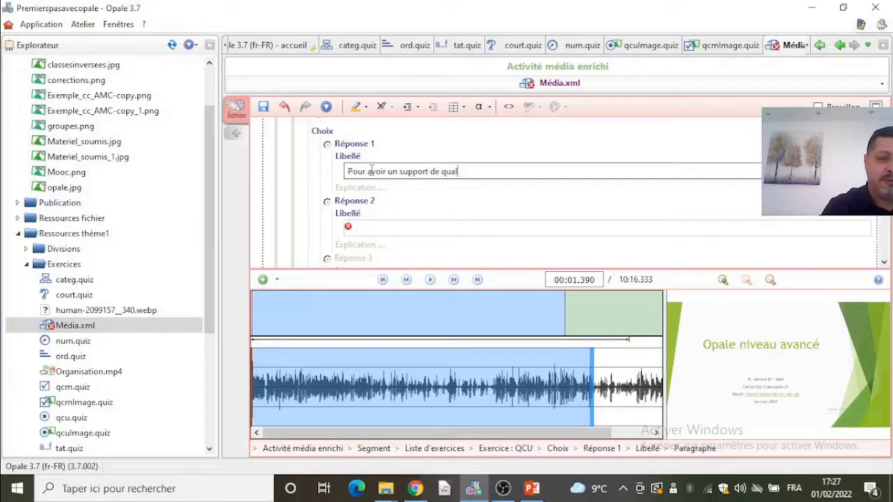
click(386, 230)
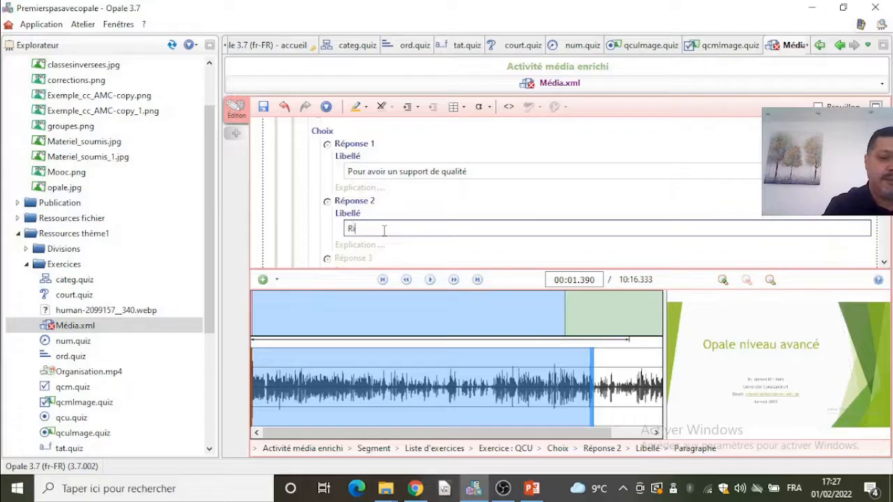
- Set answer 1 as the solution and save the activity
scroll(419, 241, down, 2)
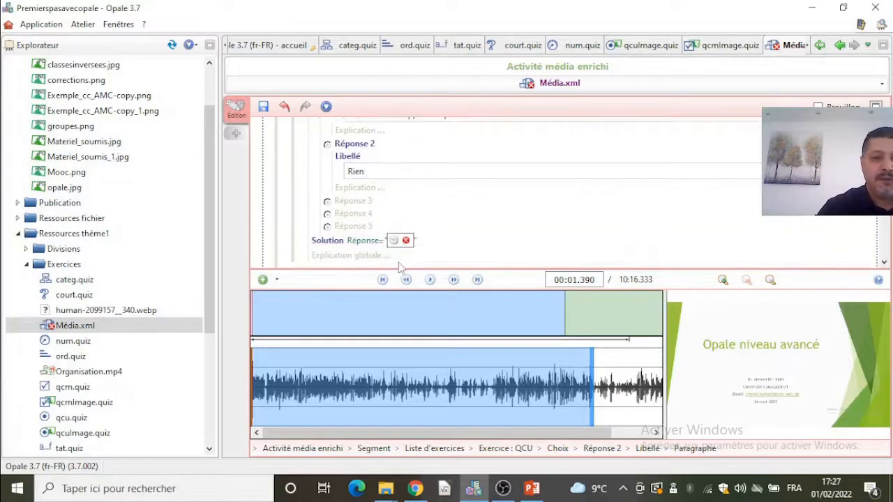
click(395, 240)
click(417, 247)
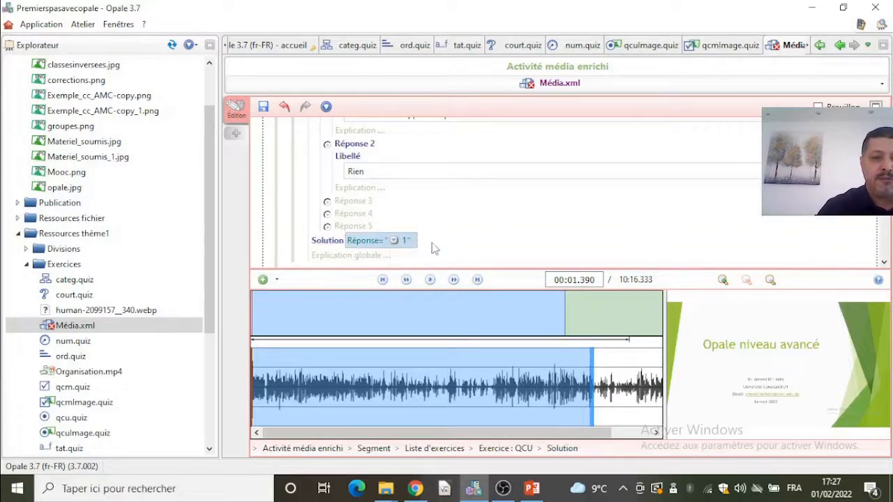
click(263, 107)
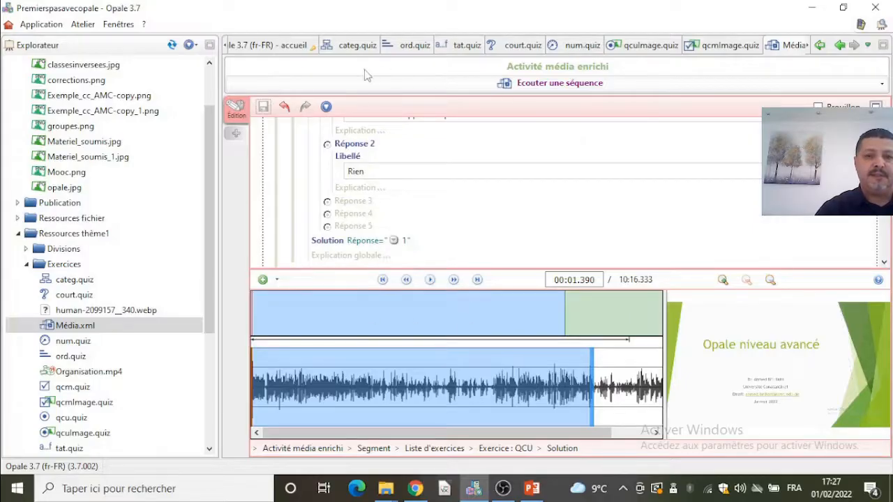
- Close all the open exercise and media activity editor tabs, leaving only the home tab
click(780, 50)
click(740, 49)
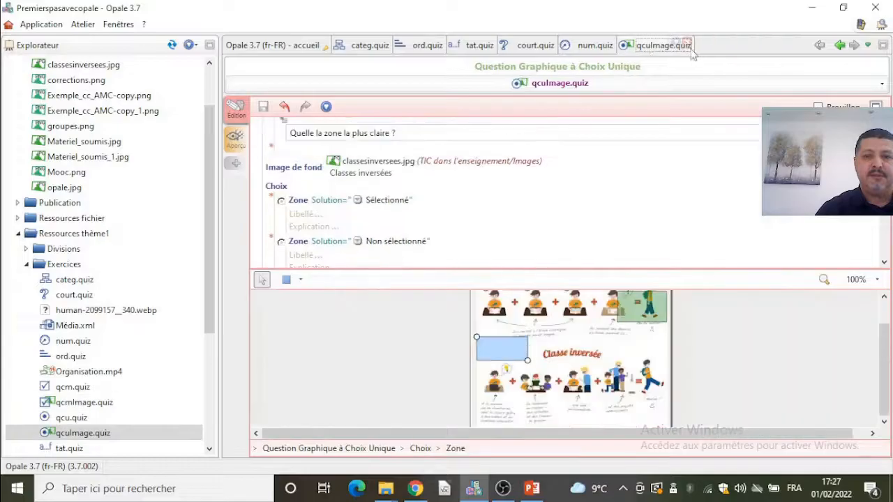
click(637, 51)
click(602, 49)
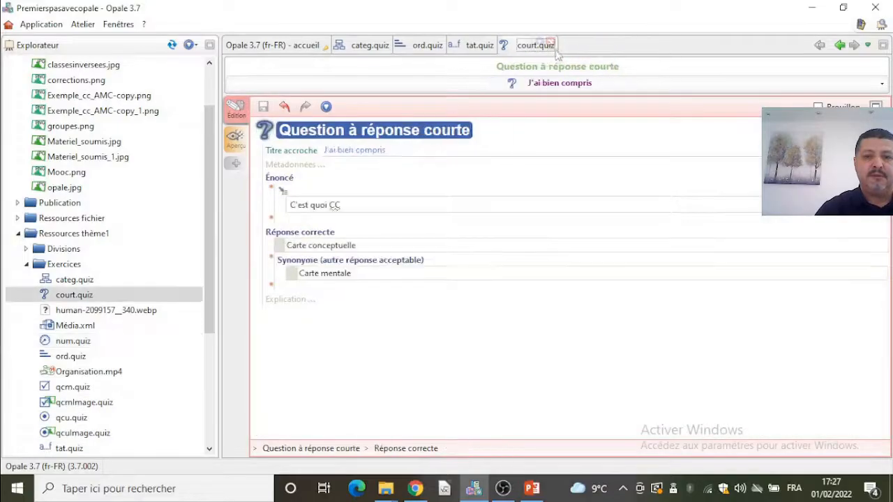
click(520, 49)
click(472, 49)
click(438, 45)
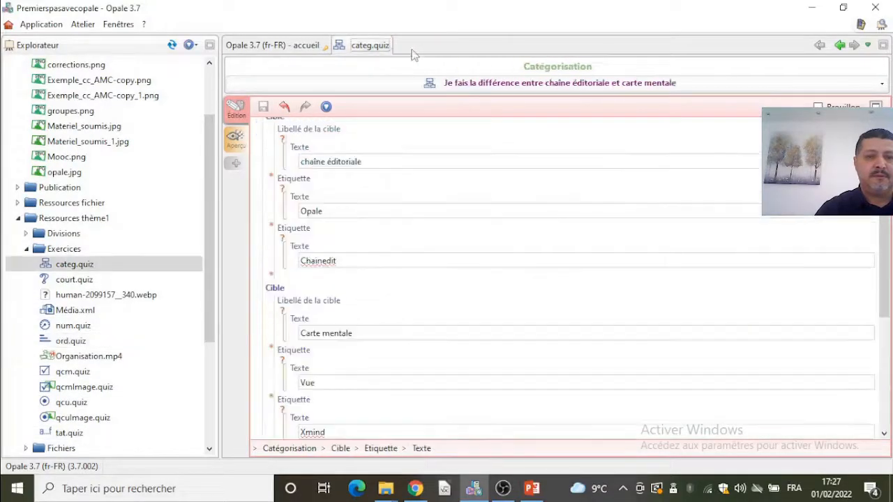
click(385, 44)
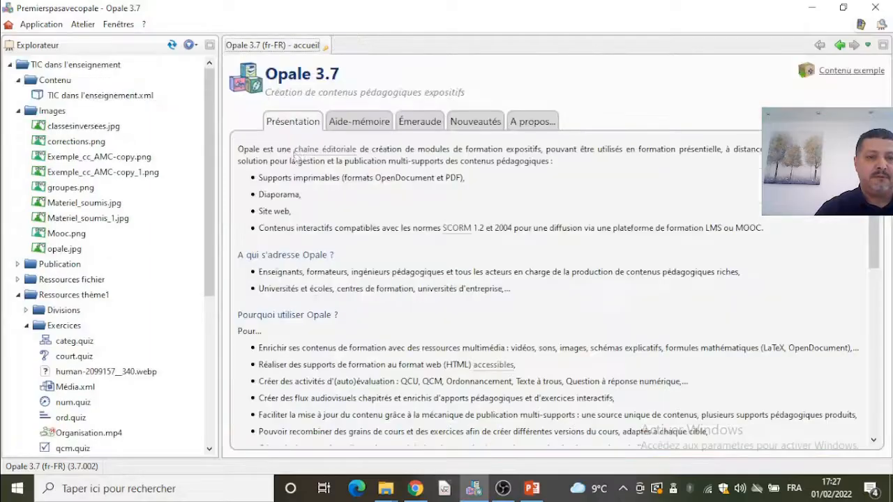
- Open the TIC dans l'enseignement module and insert a QCU exercise after the Introduction grain, referencing qcu.quiz
double_click(105, 97)
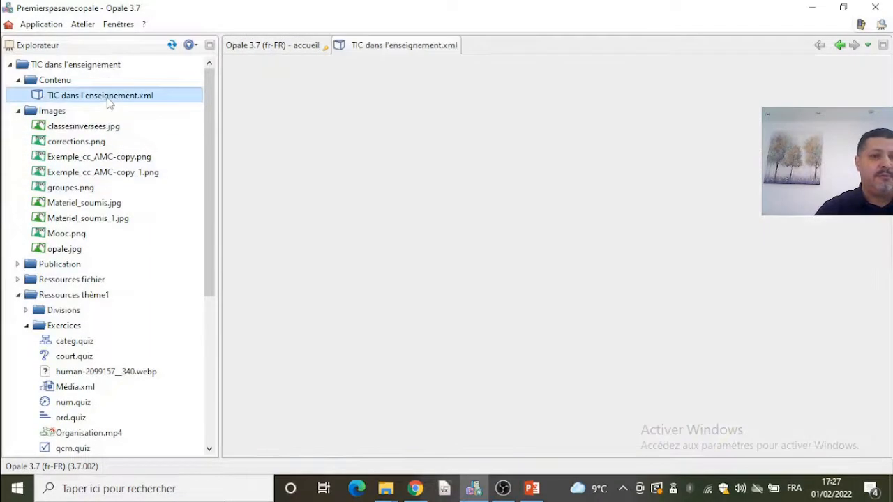
scroll(356, 249, down, 6)
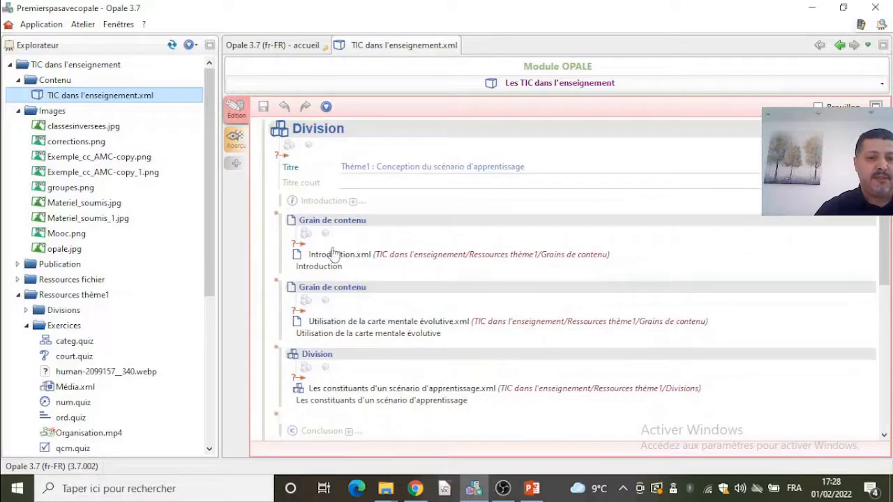
click(278, 284)
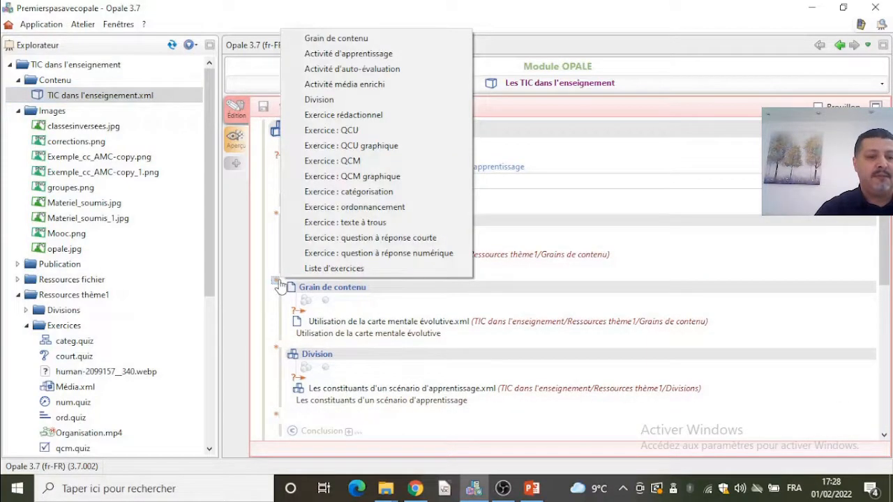
click(388, 135)
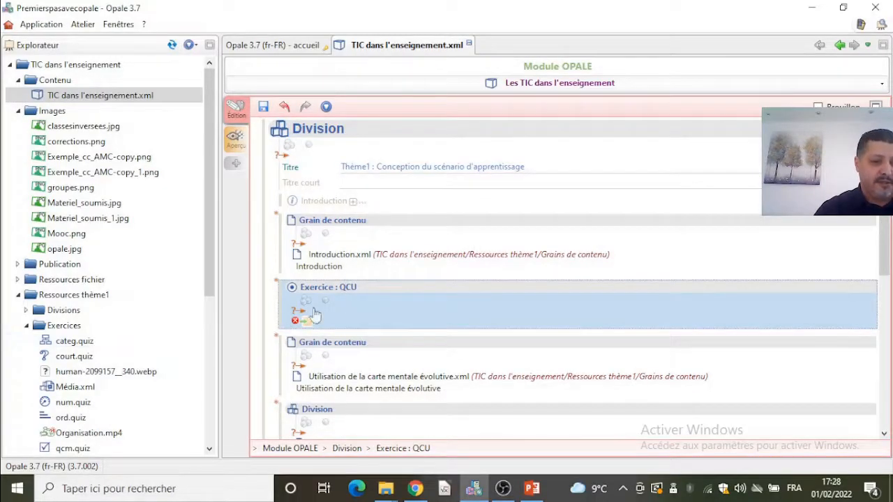
scroll(129, 370, down, 1)
scroll(129, 370, down, 1)
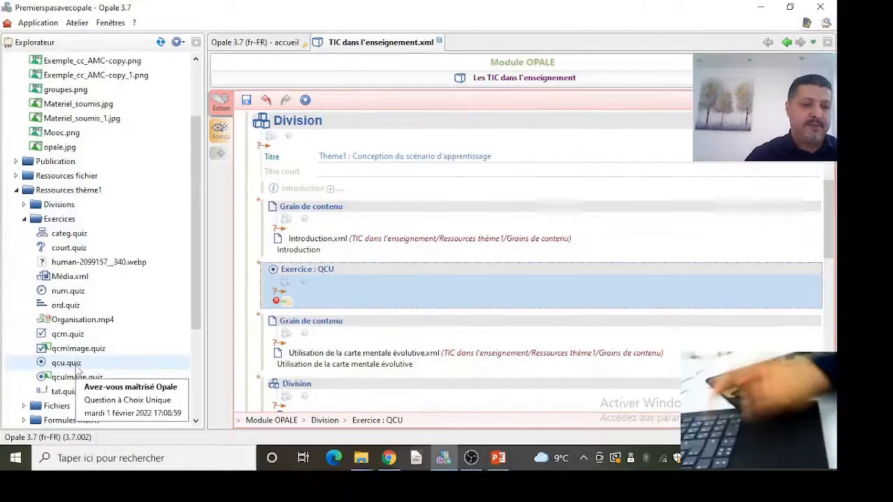
drag(77, 370, 297, 304)
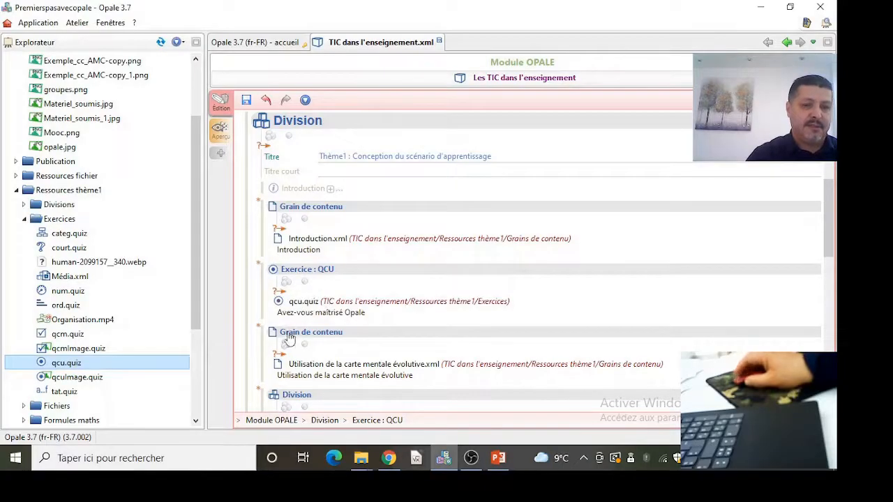
- Insert a QCU graphique exercise after the QCU exercise and reference qculmage.quiz in it
click(258, 332)
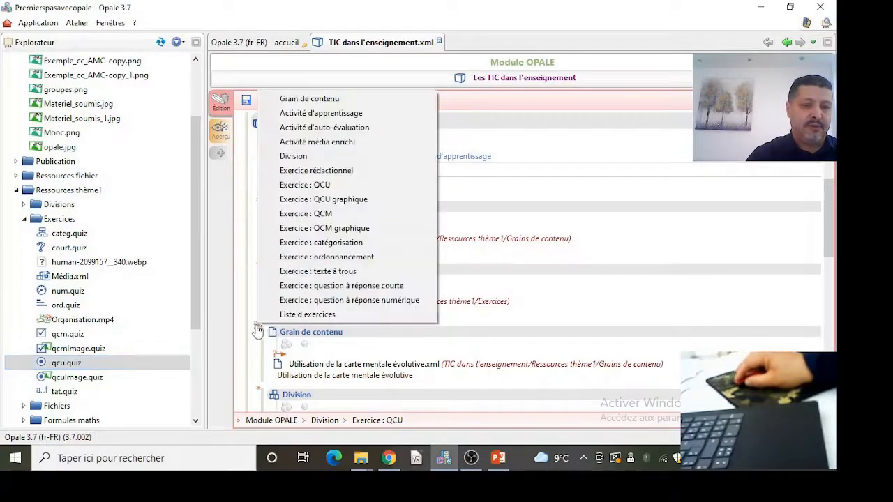
click(325, 200)
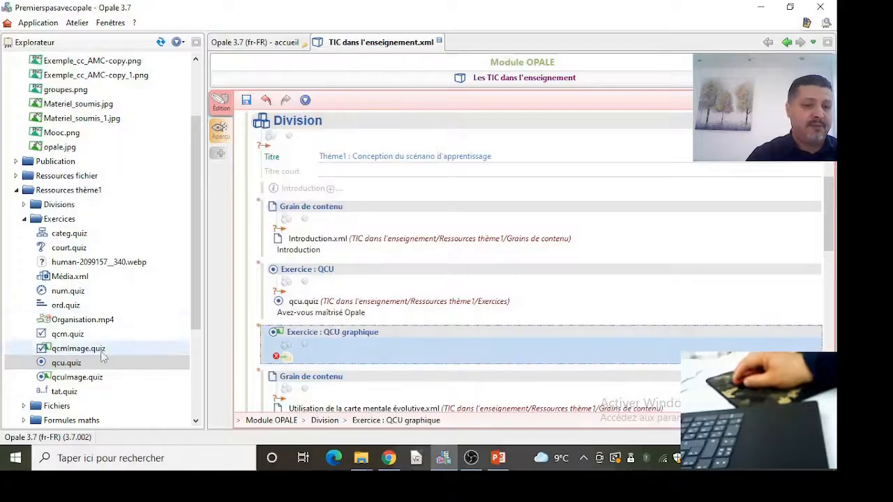
drag(81, 386, 295, 367)
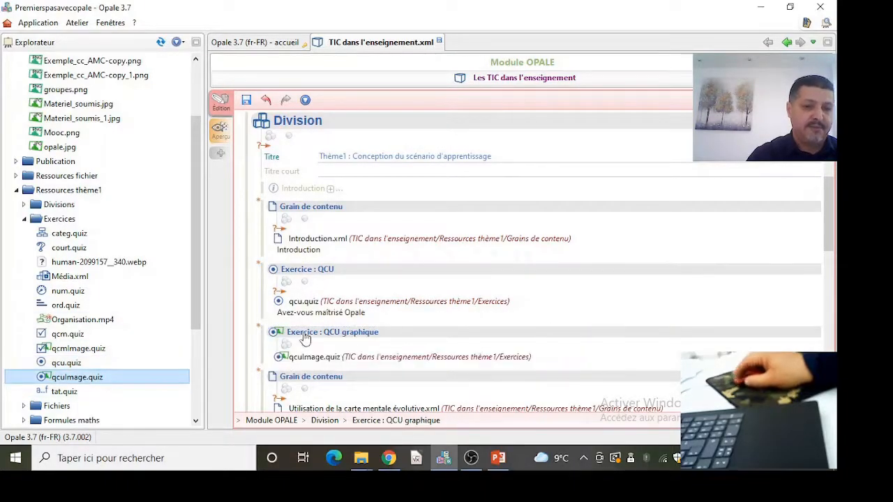
- Insert a QCM exercise after the carte mentale évolutive grain and reference qcm.quiz in it
scroll(313, 329, down, 3)
scroll(301, 325, down, 1)
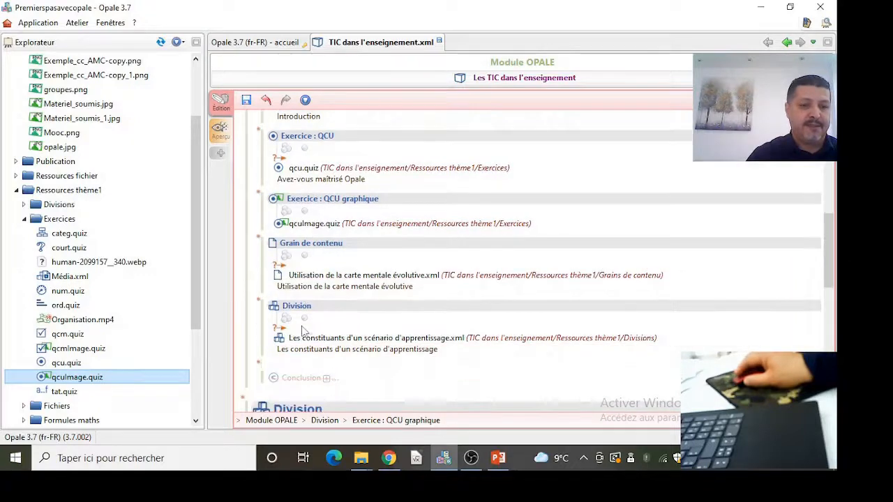
click(257, 305)
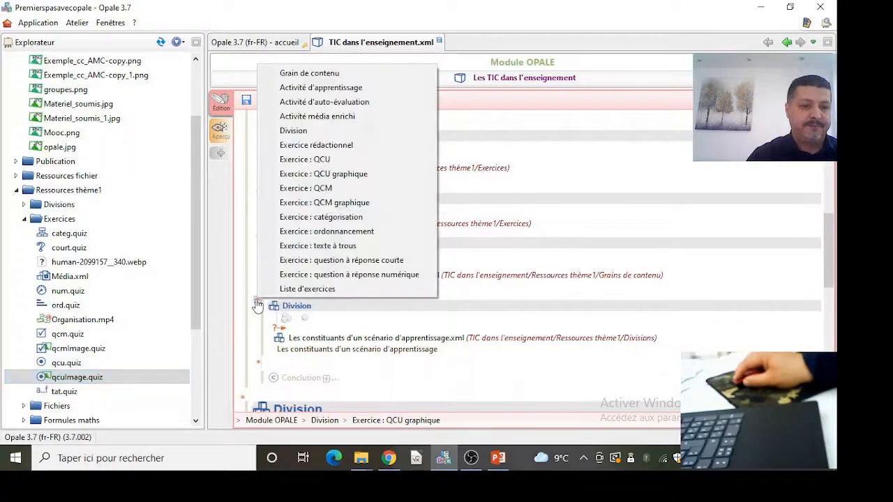
click(334, 187)
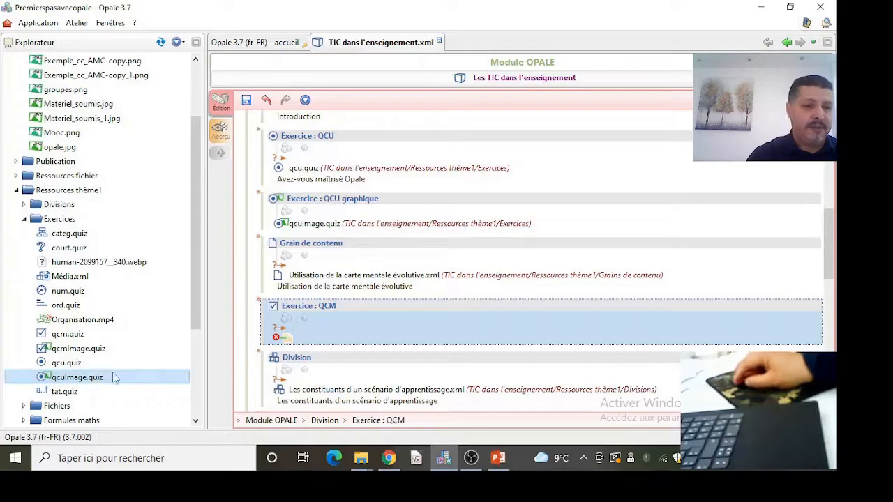
drag(68, 334, 275, 337)
- Insert a QCM graphique exercise after the QCM exercise, reference qcmImage.quiz, and save the module
click(257, 364)
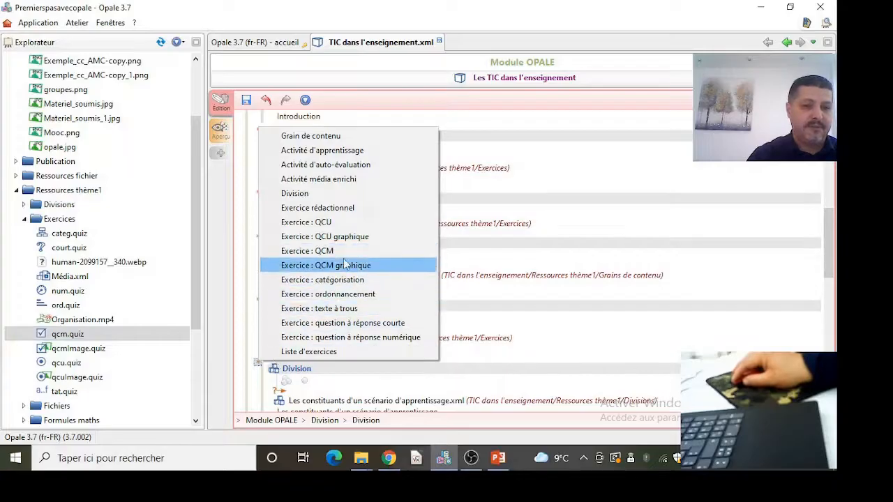
click(345, 265)
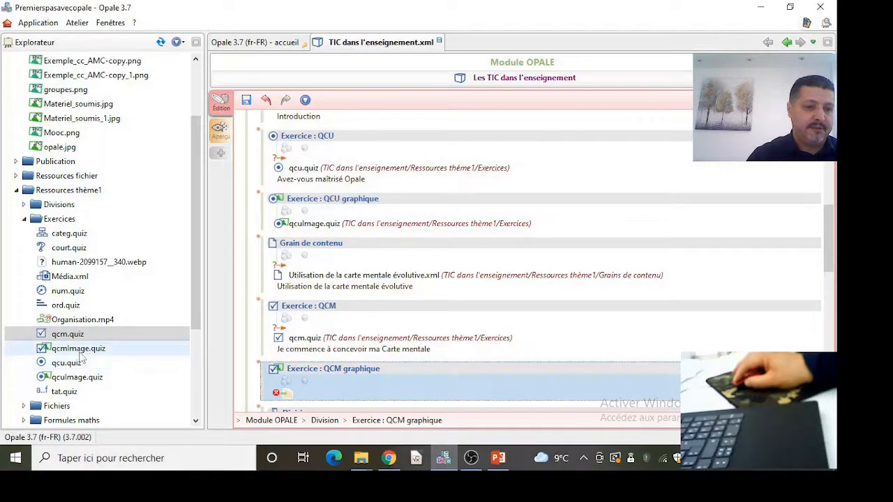
drag(84, 353, 278, 393)
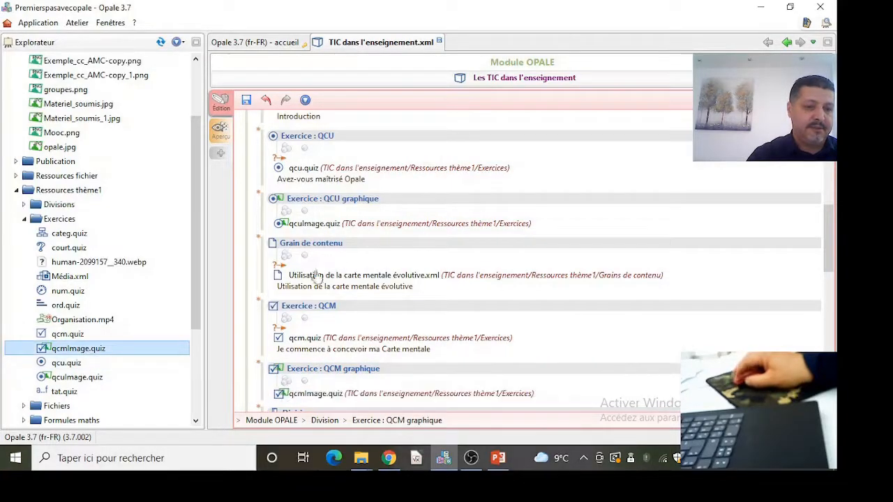
click(246, 100)
- Insert a catégorisation exercise after the nested division and reference categ.quiz in it
scroll(410, 332, down, 3)
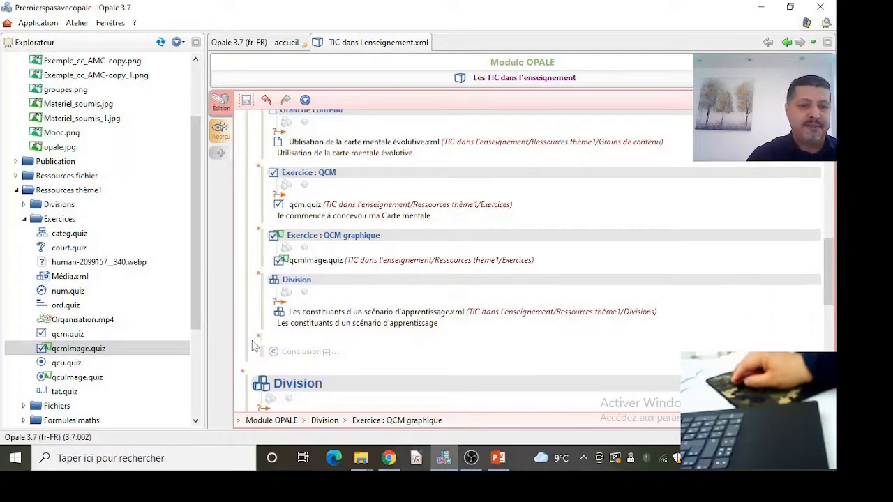
click(258, 338)
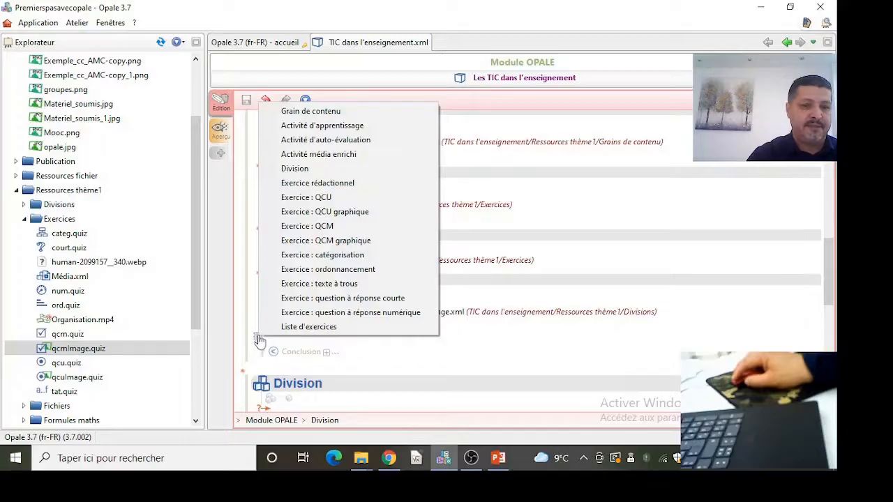
click(351, 256)
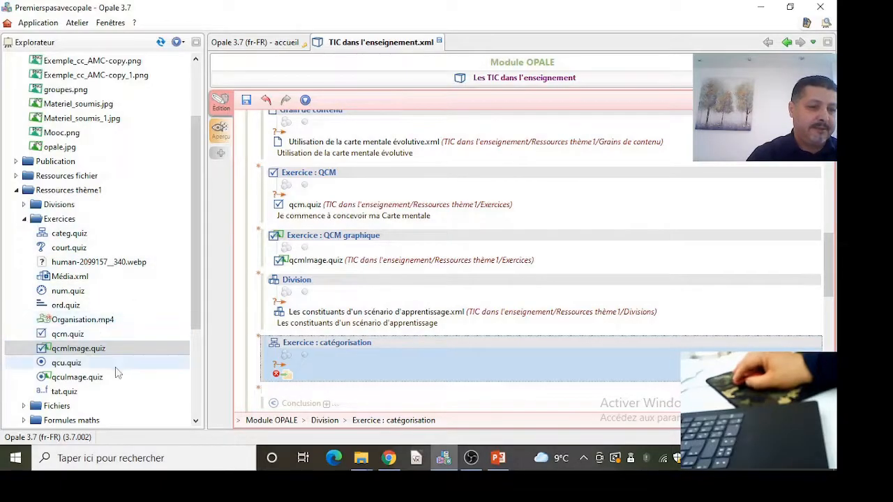
scroll(129, 377, down, 1)
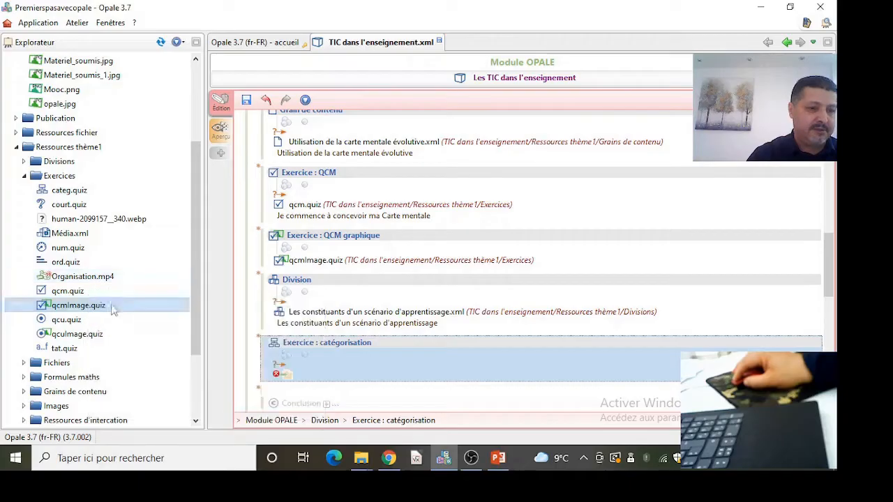
drag(69, 190, 278, 375)
- Insert an ordonnancement exercise after the catégorisation exercise, reference ord.quiz, and save the module
click(258, 402)
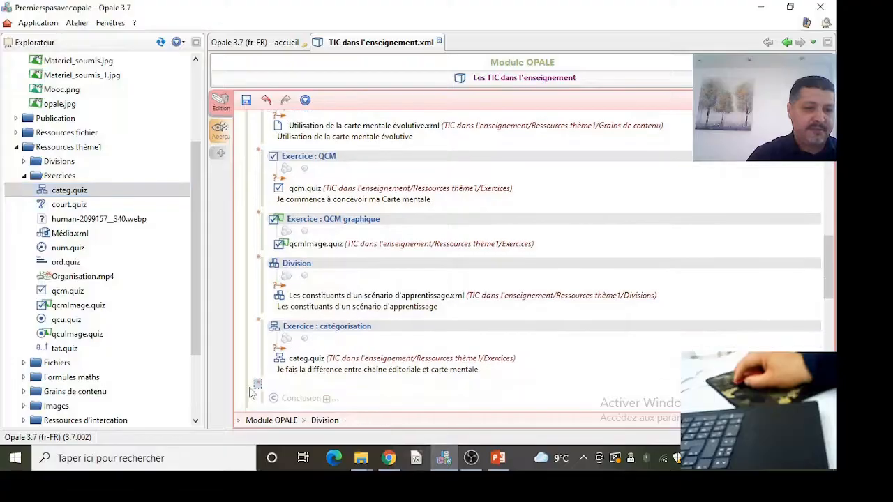
click(258, 387)
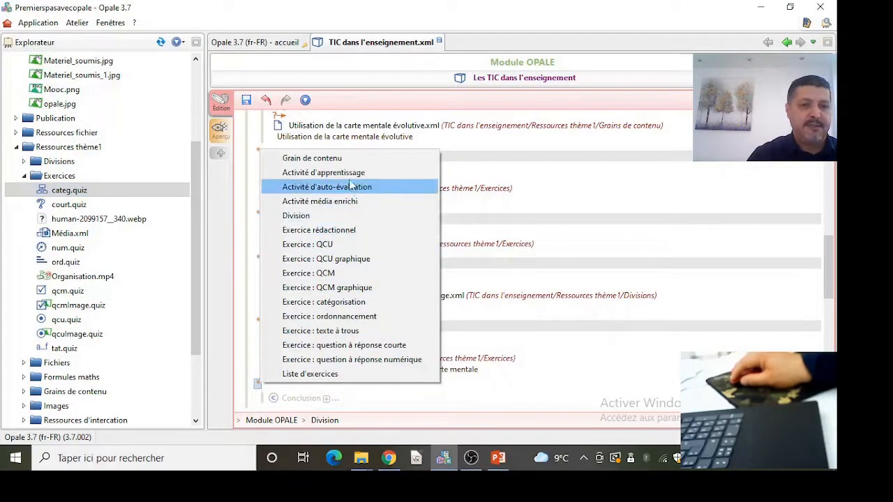
click(331, 316)
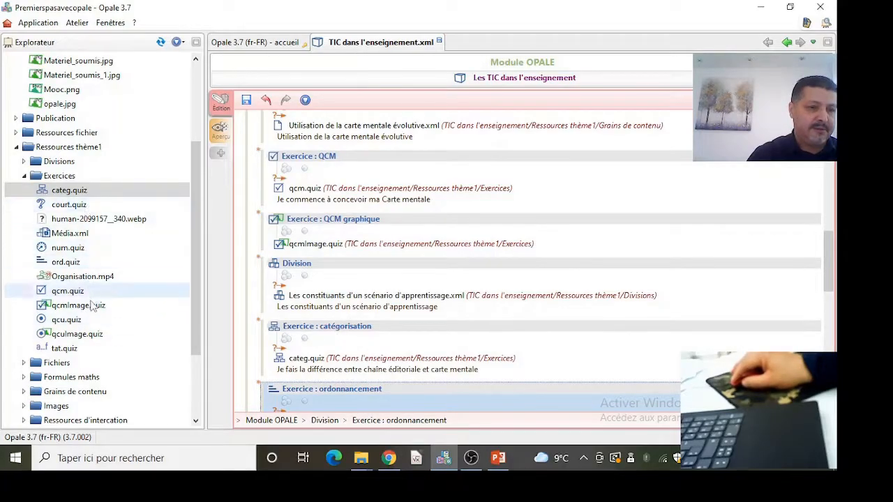
drag(64, 263, 286, 418)
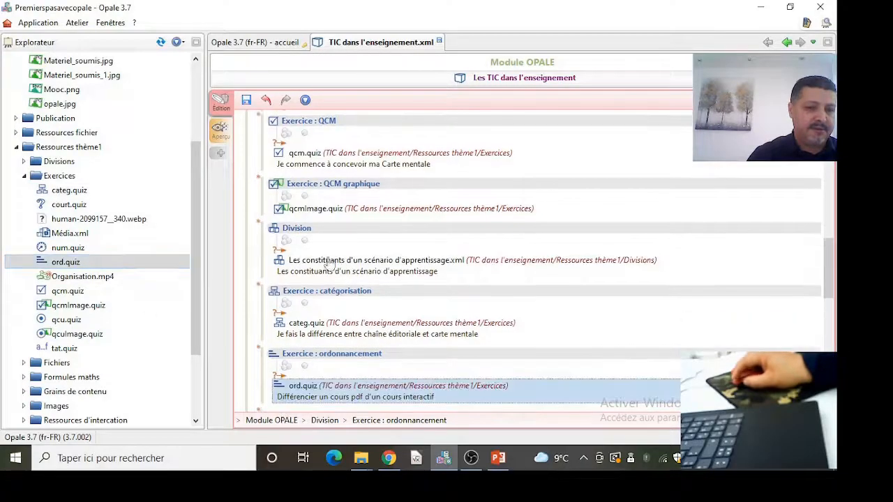
click(247, 100)
- Insert a texte à trous exercise at the start of the first division, reference tat.quiz, and save
scroll(439, 291, up, 5)
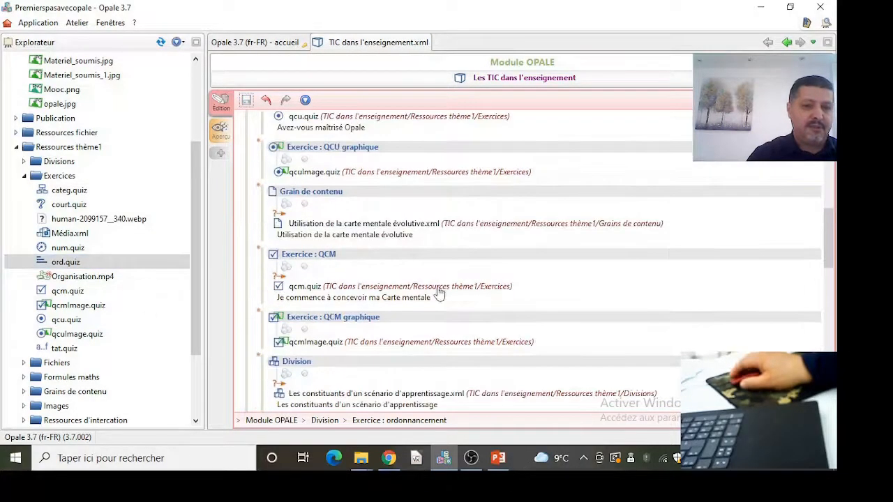
scroll(439, 292, up, 3)
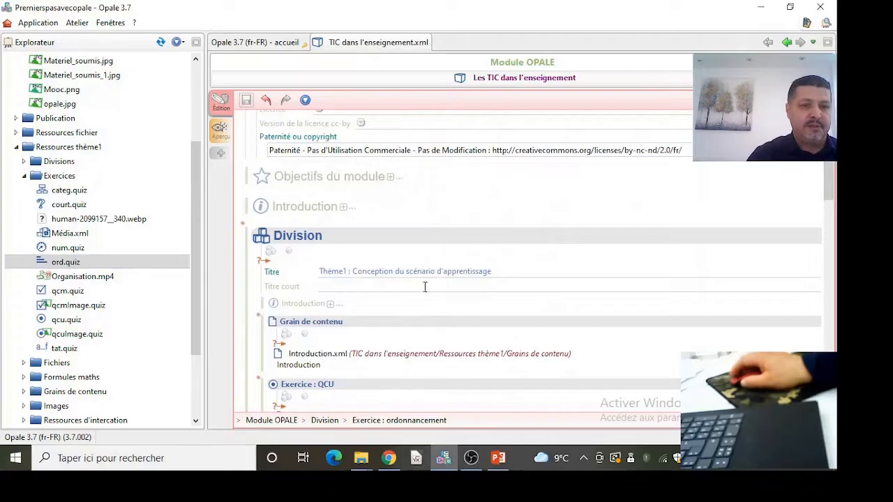
click(259, 320)
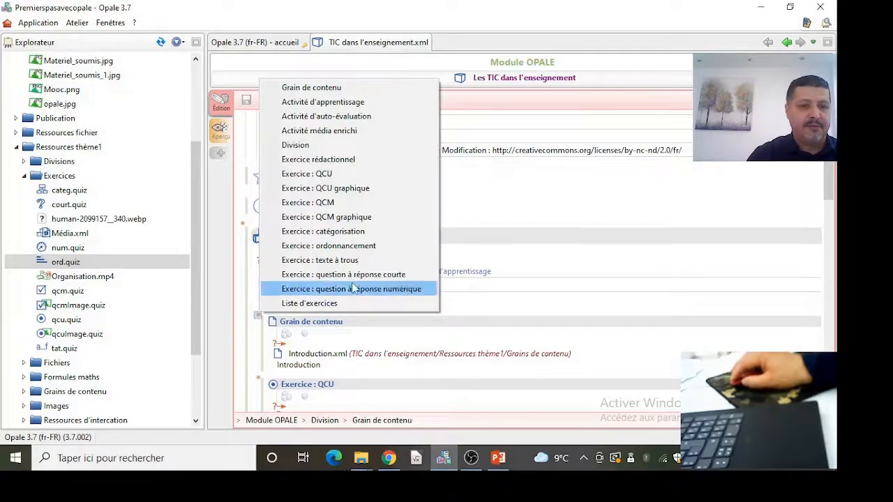
click(320, 260)
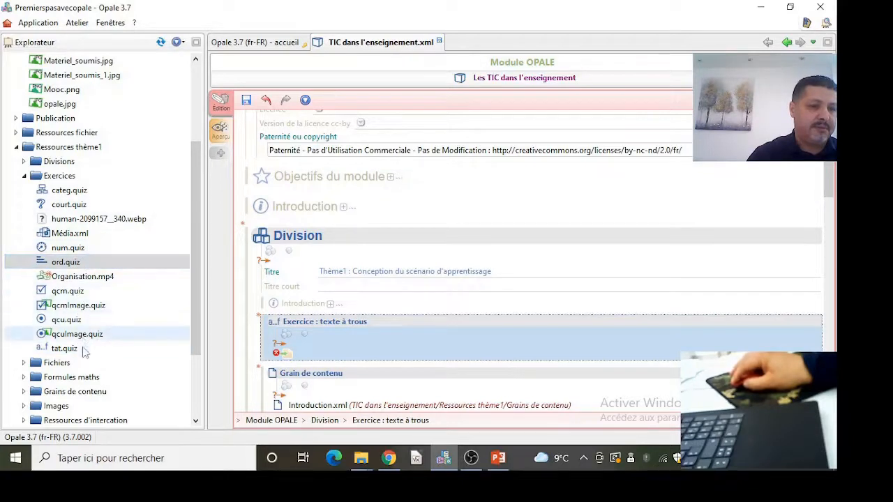
drag(82, 350, 301, 322)
drag(283, 354, 283, 354)
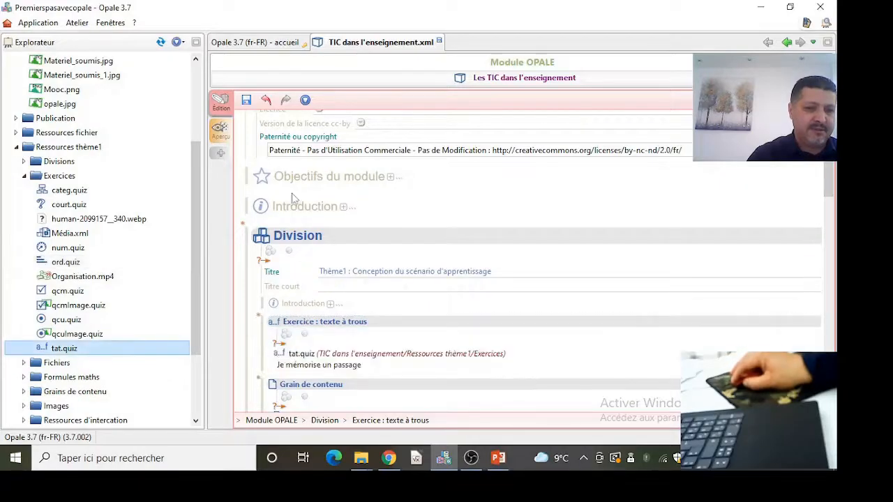
click(246, 100)
- Insert a question à réponse courte exercise after the texte à trous exercise and reference court.quiz in it
scroll(361, 370, down, 1)
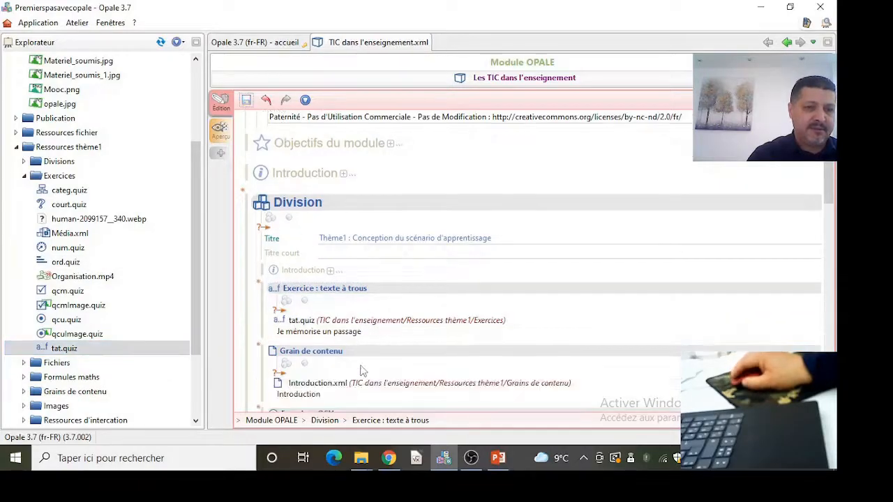
click(259, 349)
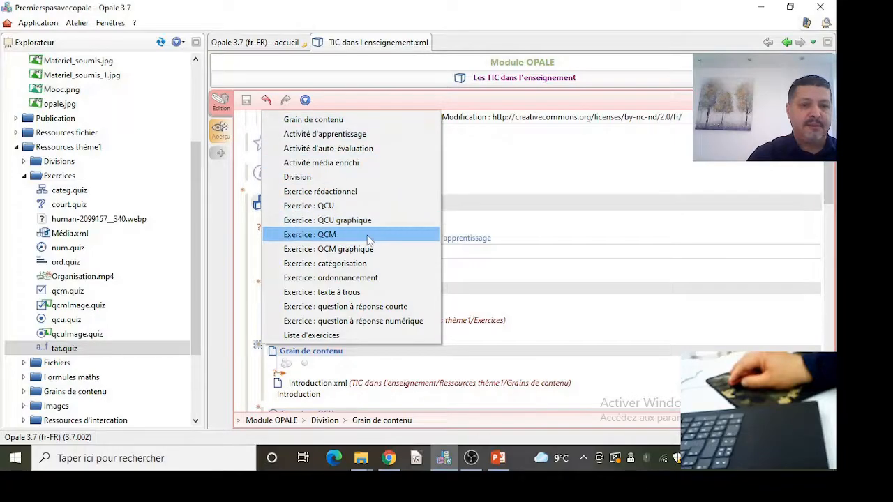
click(379, 307)
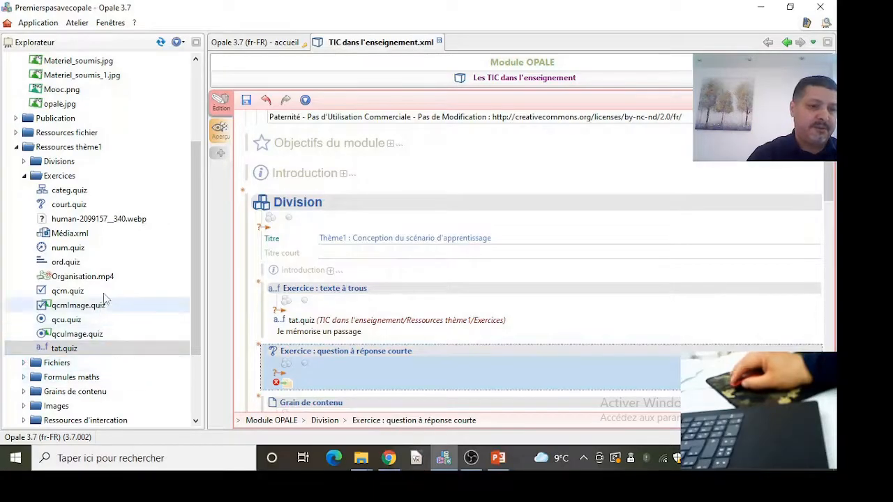
drag(87, 207, 277, 384)
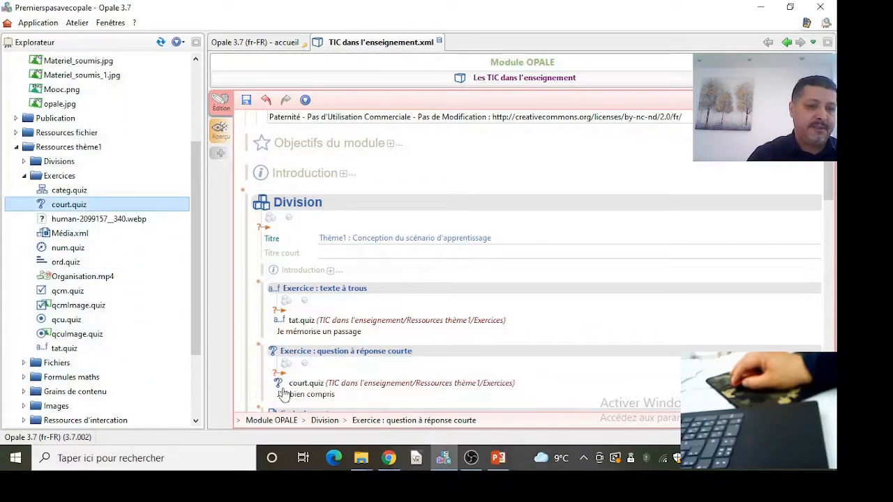
- Insert a question à réponse numérique exercise after the short-answer exercise, reference num.quiz, and save the module
scroll(262, 411, down, 1)
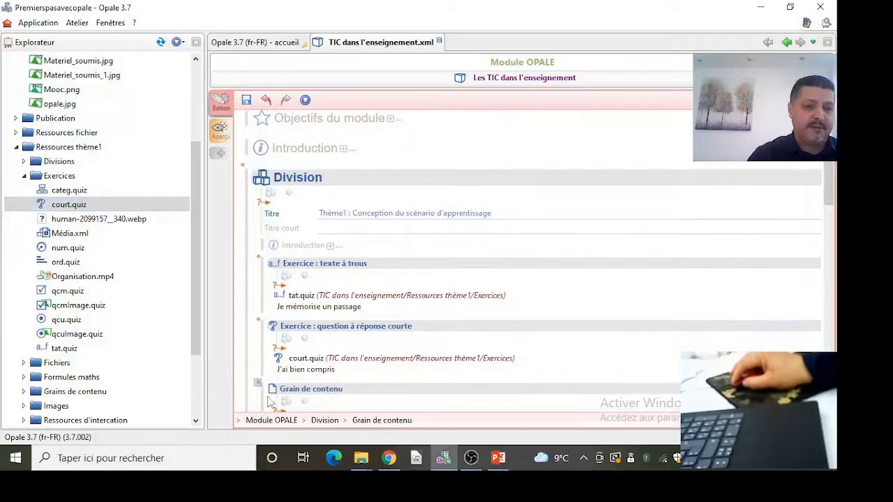
scroll(316, 381, down, 3)
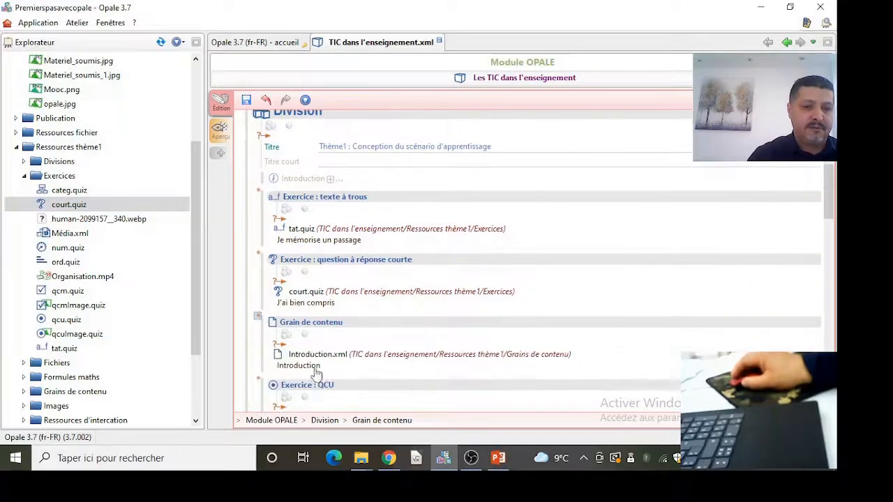
click(258, 319)
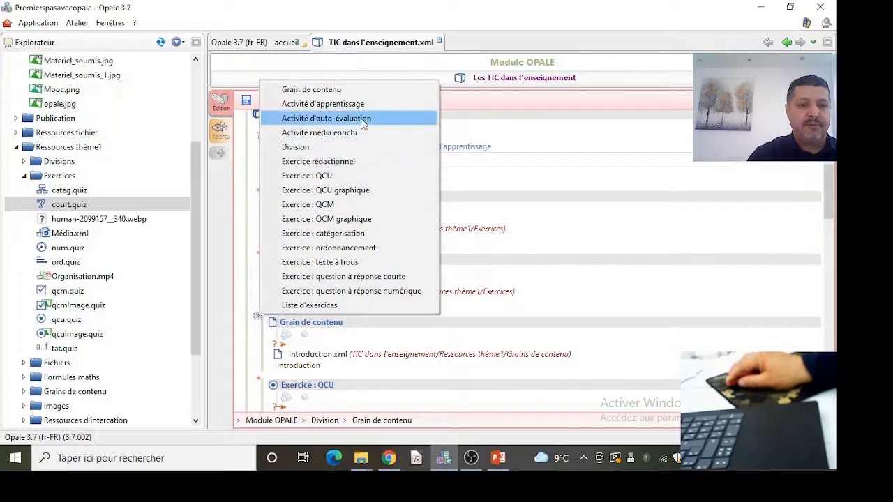
click(391, 291)
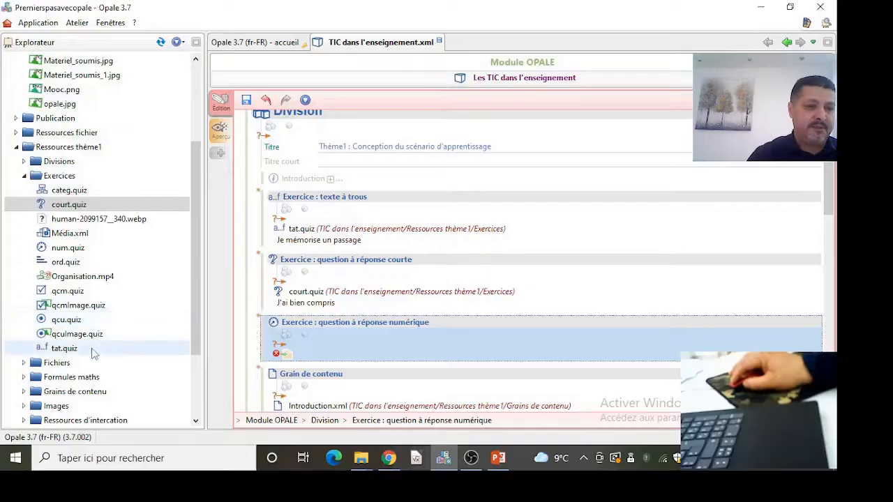
drag(84, 252, 279, 354)
click(247, 100)
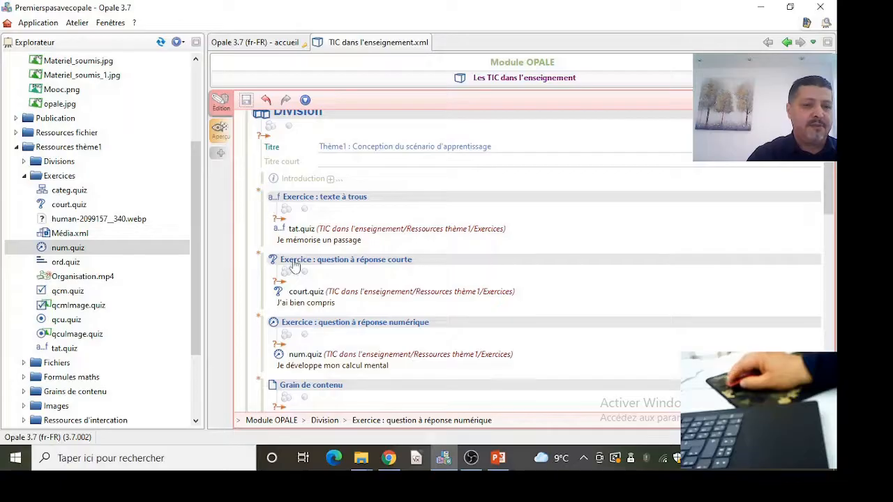
- Insert an Activité média enrichi after the ordonnancement exercise, reference Média.xml, and save the module
scroll(314, 307, down, 10)
scroll(314, 311, down, 6)
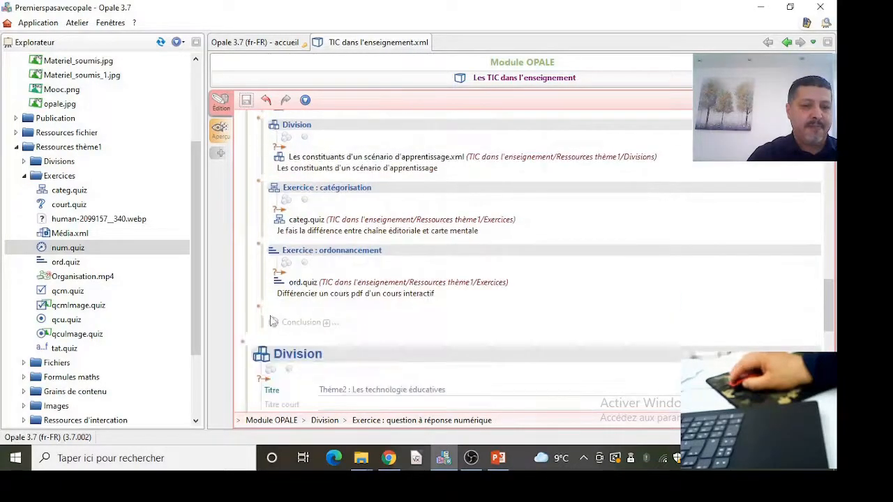
scroll(288, 317, down, 2)
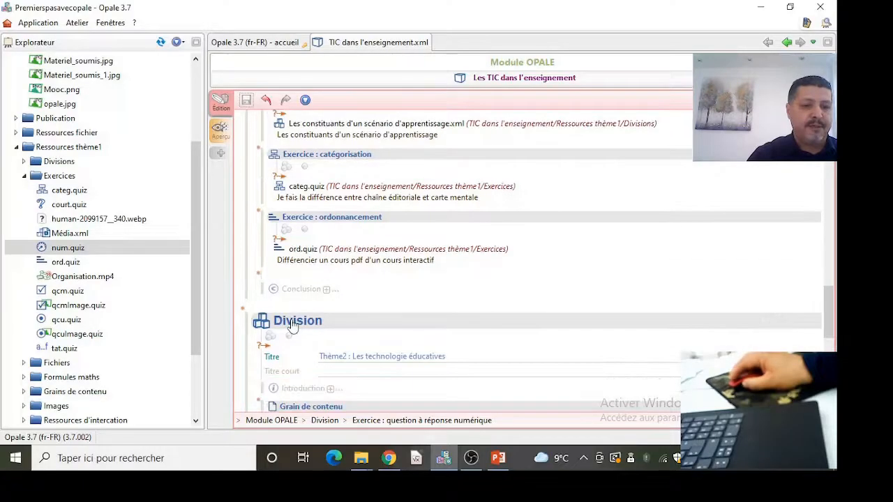
click(258, 241)
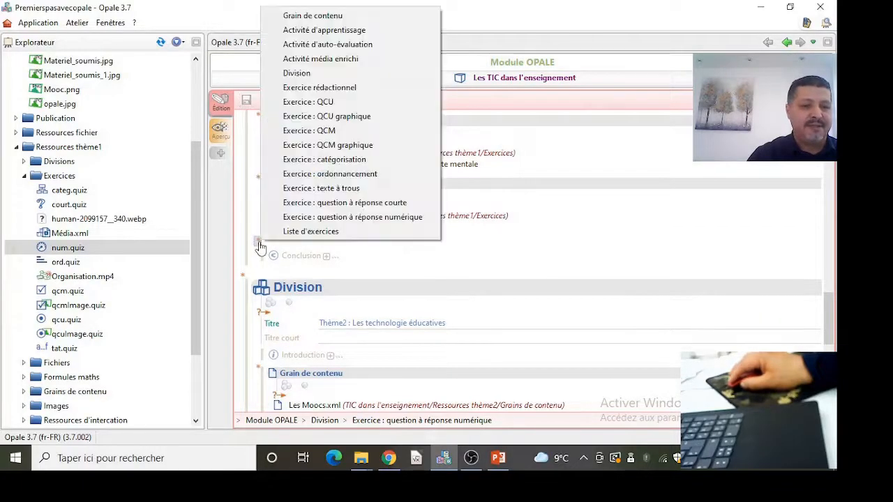
click(349, 60)
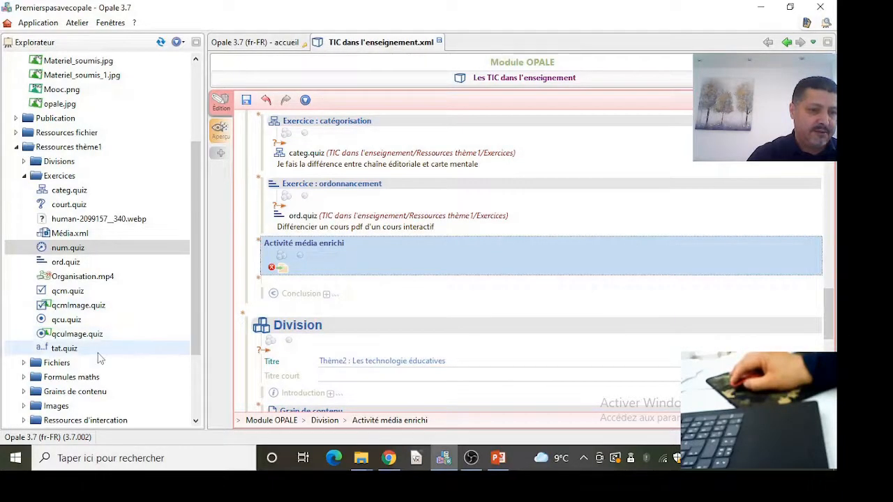
click(69, 236)
drag(70, 241, 276, 273)
click(246, 102)
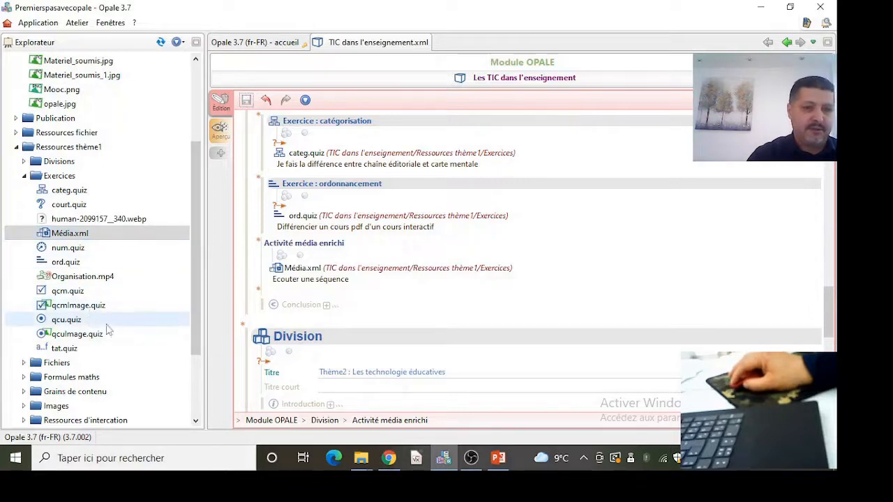
- In the module preview, fill the texte à trous blanks with Opale and Mentales and check the correction
click(221, 132)
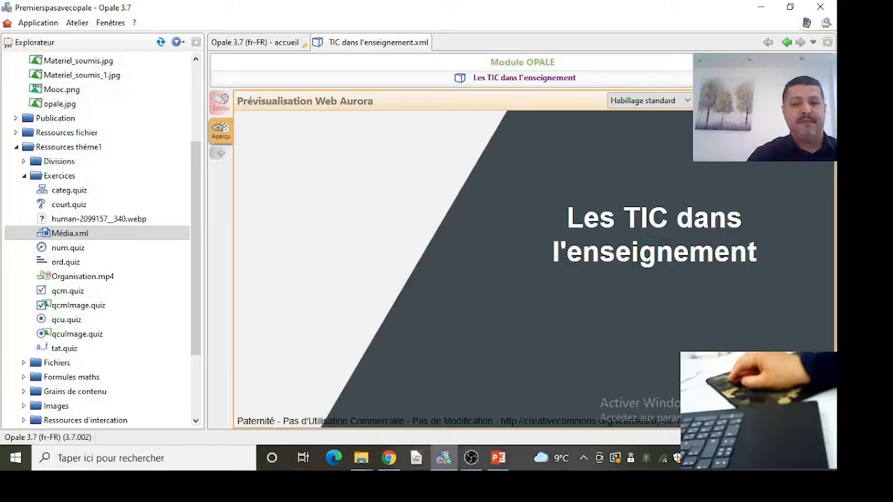
click(428, 252)
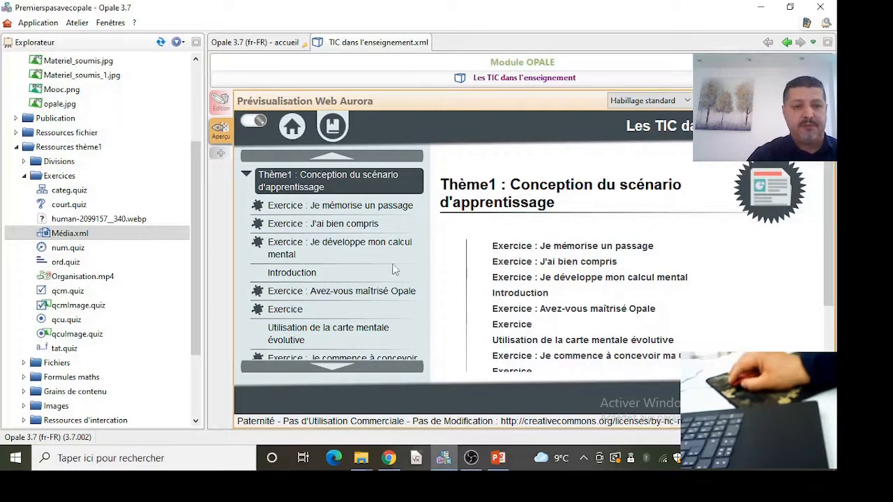
click(557, 255)
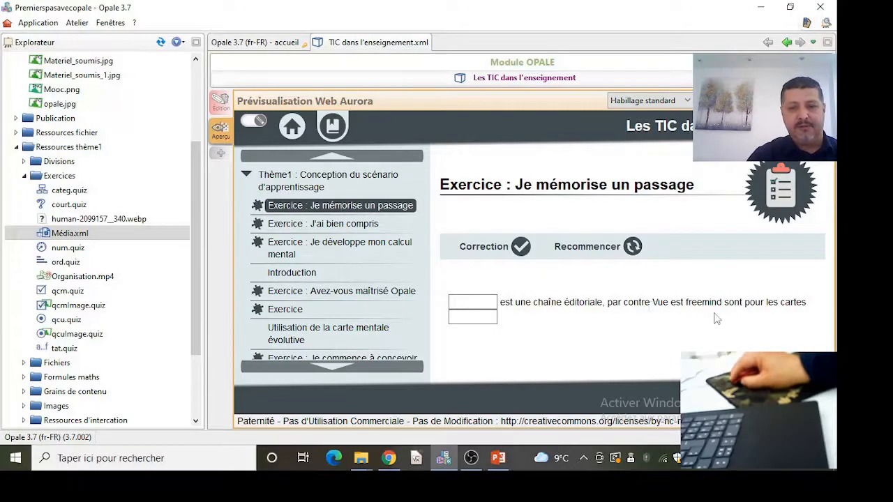
click(490, 302)
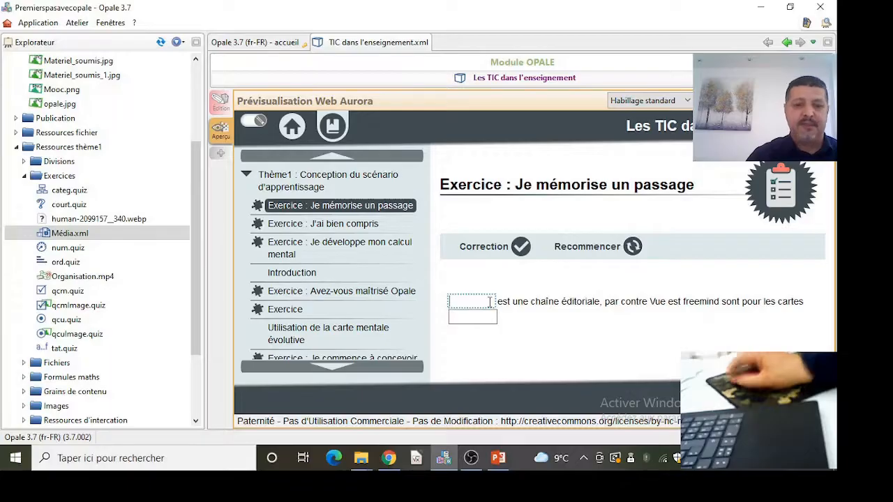
text(Opale)
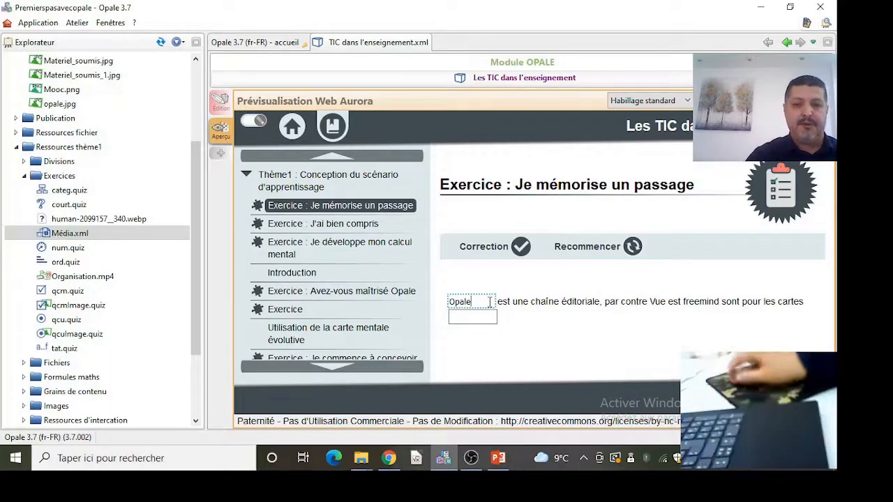
click(489, 316)
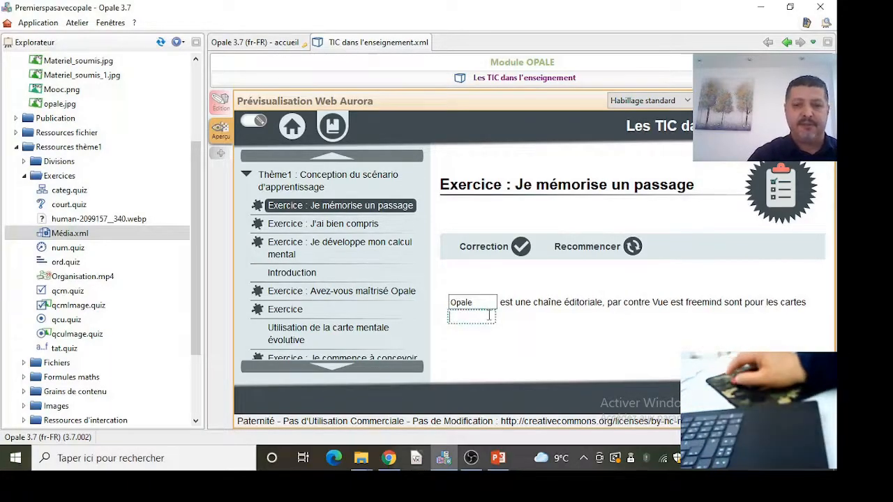
text(Men)
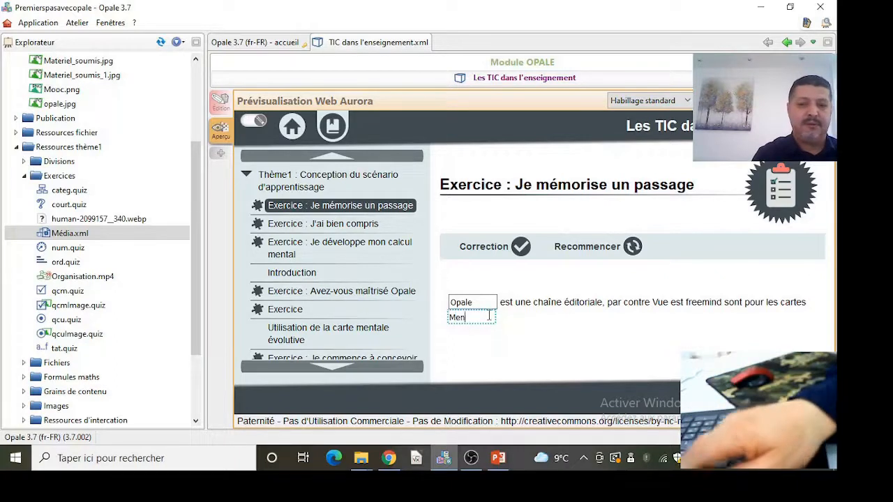
text(tales)
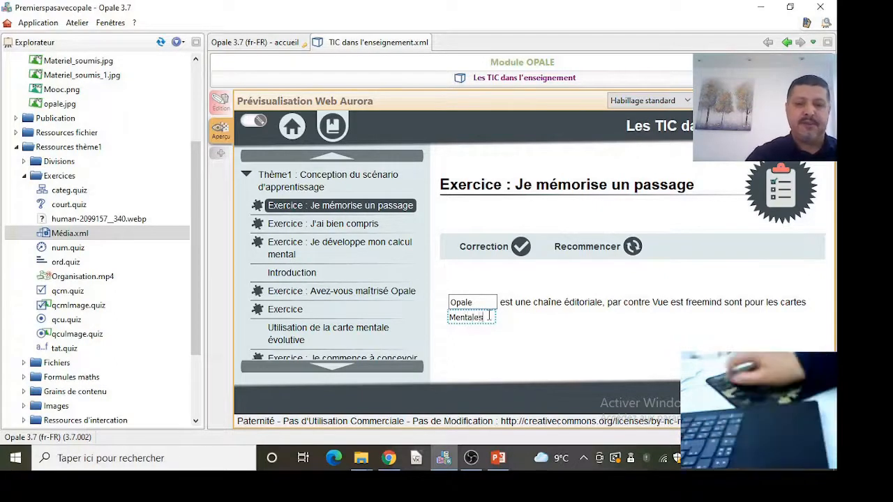
click(493, 258)
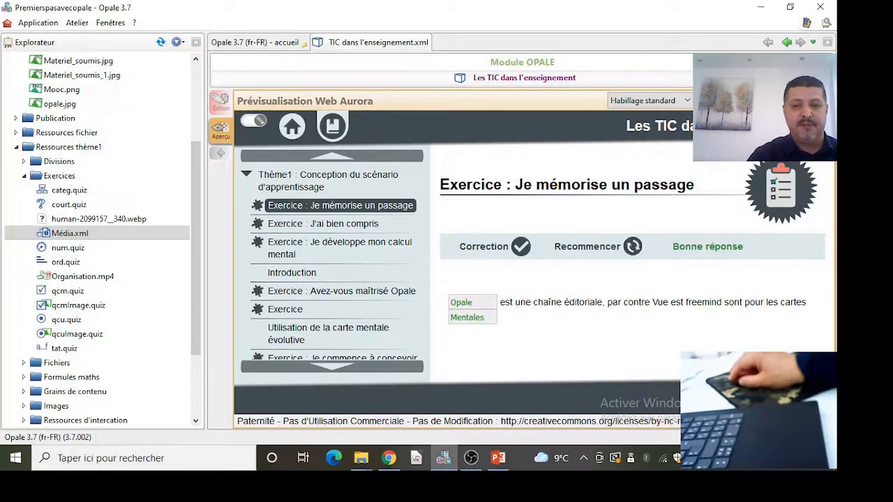
- Answer the 'J'ai bien compris' short-answer exercise with Carte mentale and check the correction
click(761, 391)
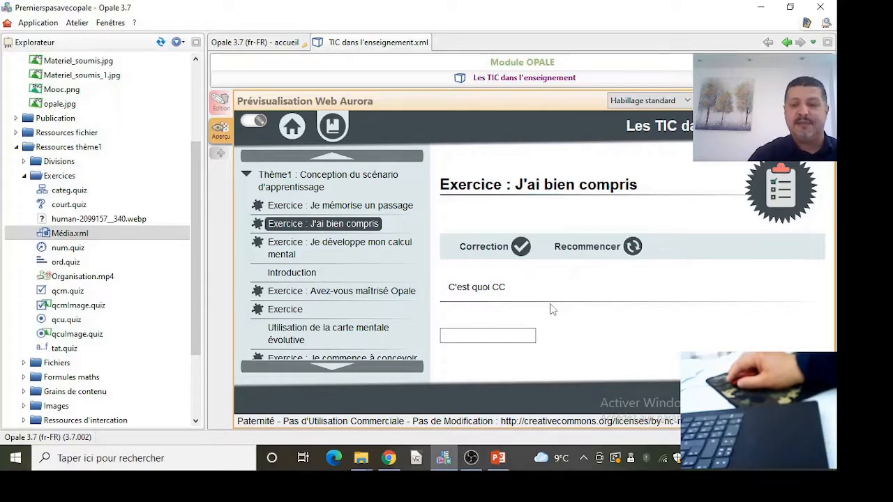
click(509, 336)
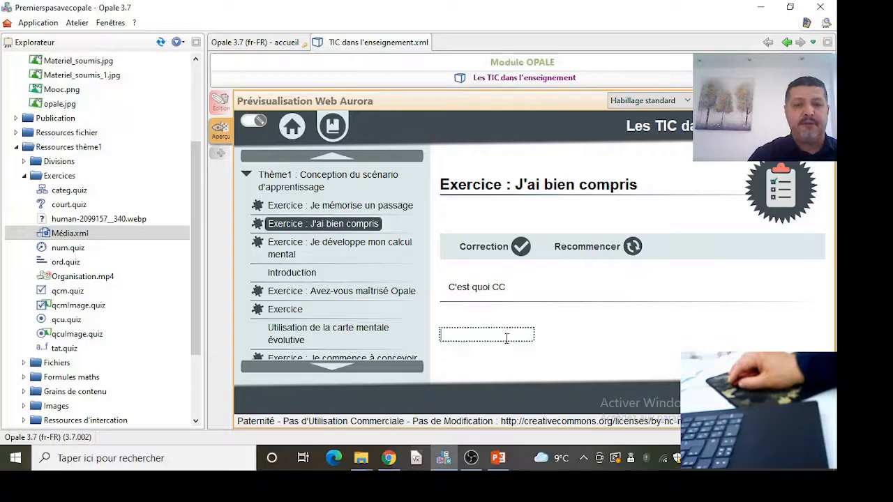
text(Cartes mentales)
key(BackSpace)
click(466, 334)
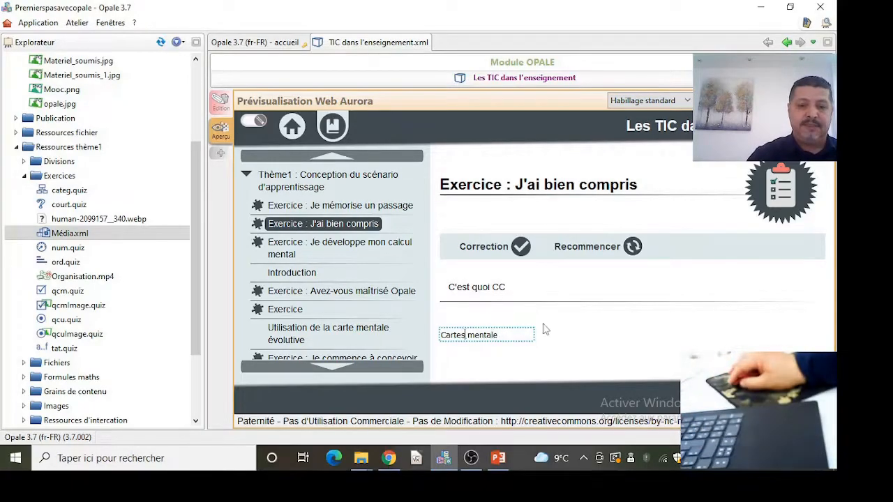
key(BackSpace)
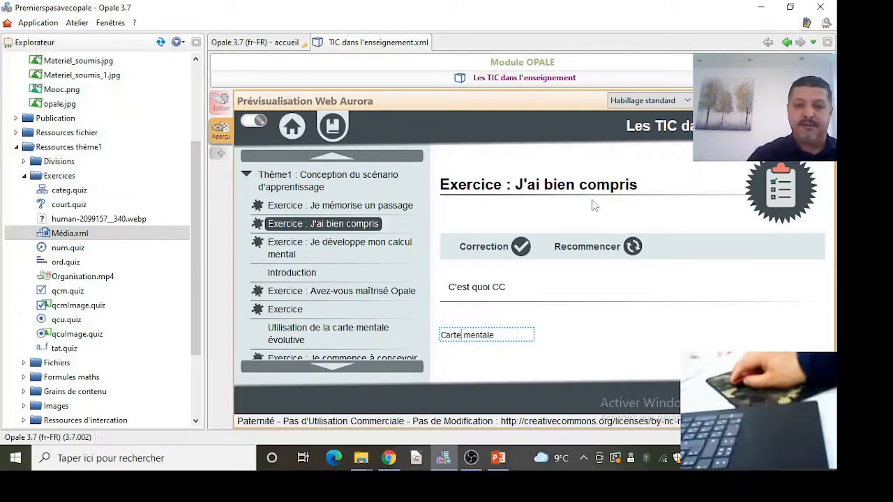
click(481, 247)
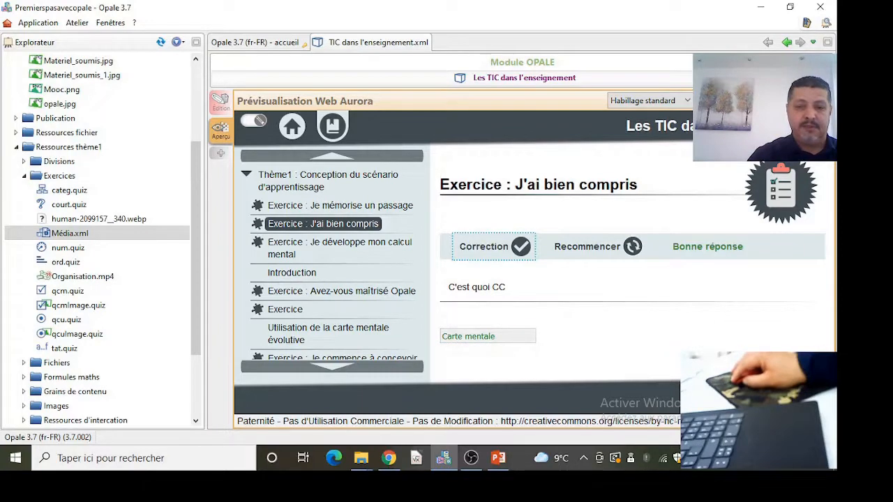
- Answer the 'Je développe mon calcul mental' numerical exercise with 1.66 and submit it
click(340, 248)
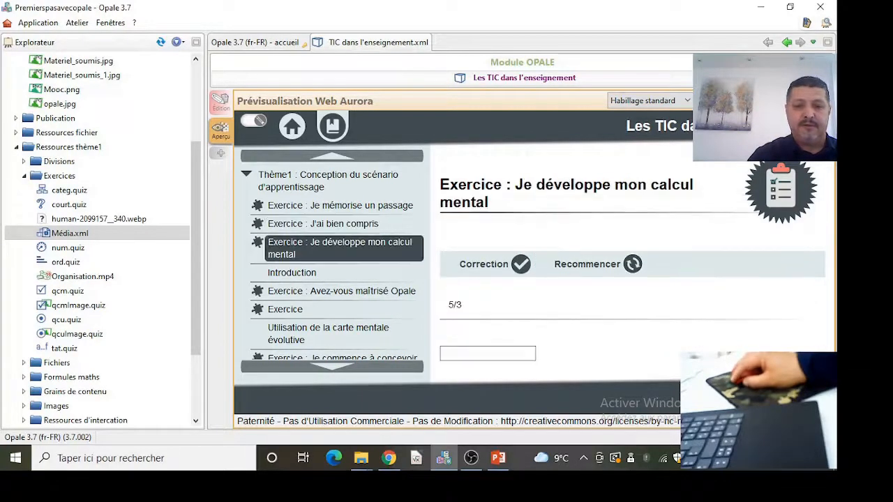
click(514, 351)
text(1.66)
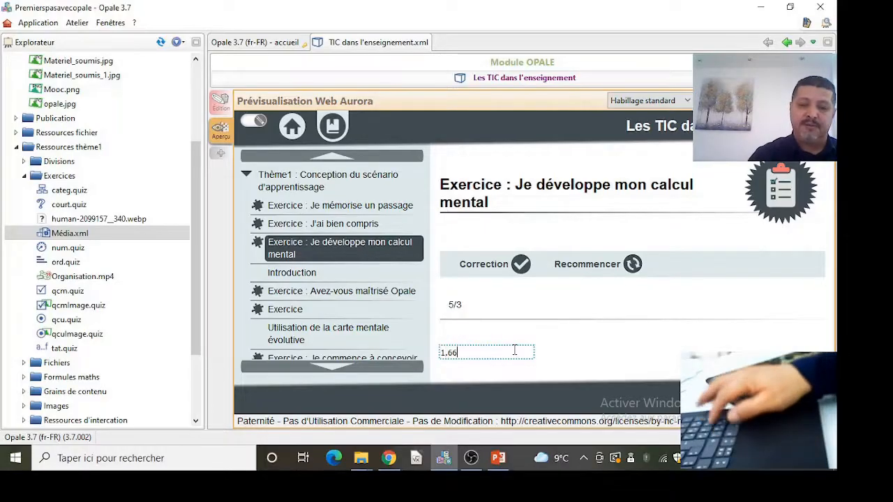
key(Return)
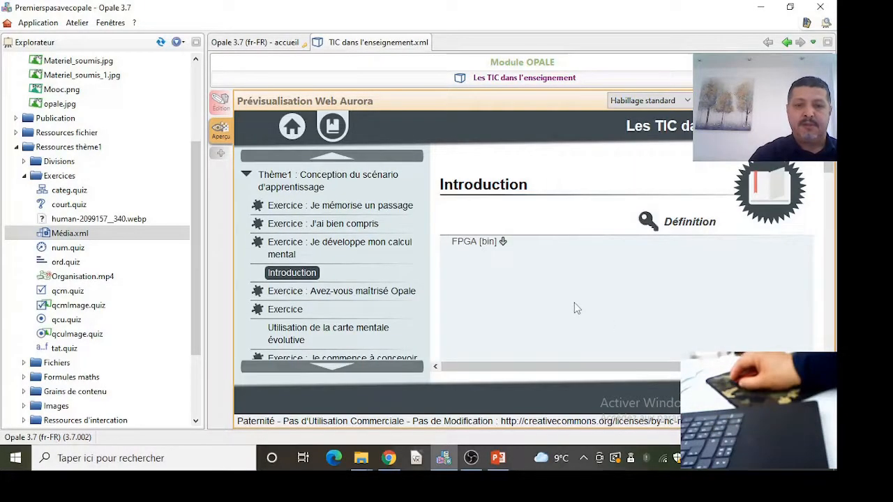
- Answer the 'Avez-vous maîtrisé Opale' QCU with Logiciel de traitement de texte, check the correction, and go to the next exercise
click(354, 294)
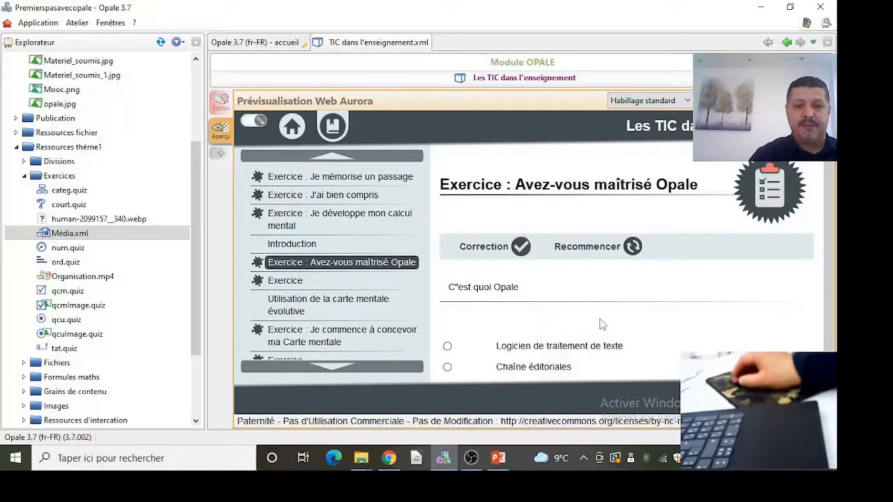
scroll(603, 324, down, 1)
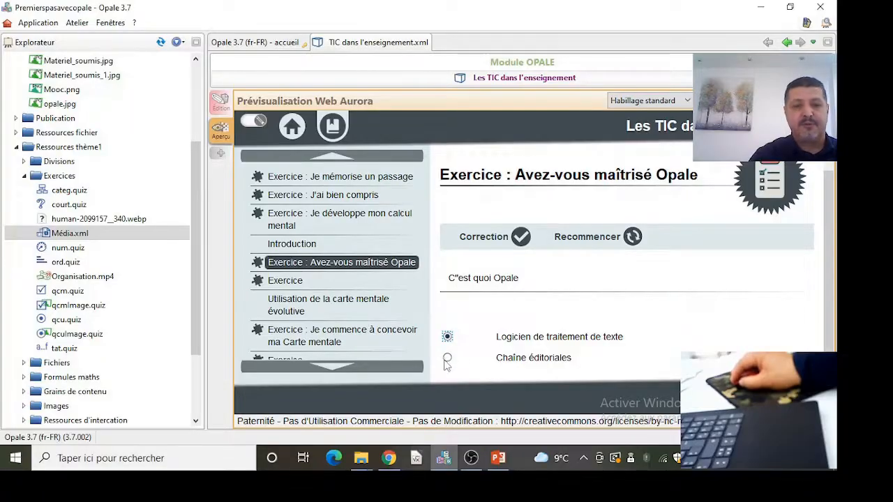
click(518, 238)
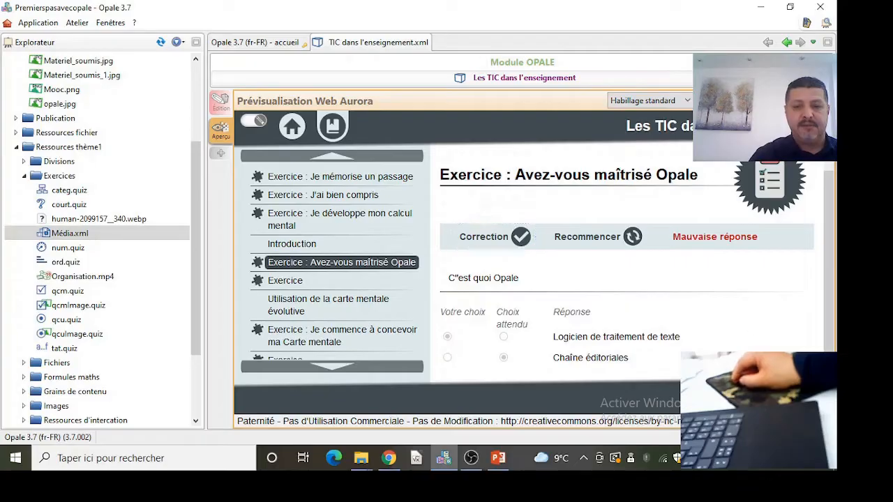
click(785, 399)
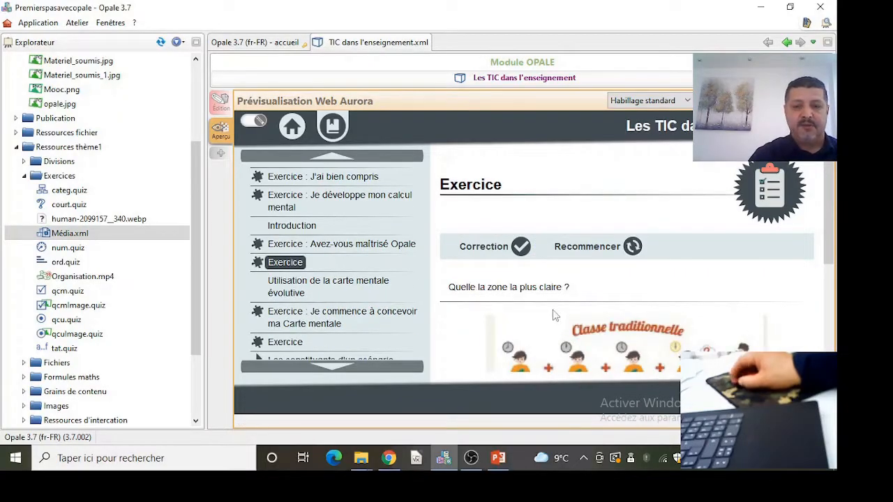
- In the 'Quelle la zone la plus claire ?' image exercise, select a zone, check the correction, and restart the exercise
scroll(553, 312, down, 1)
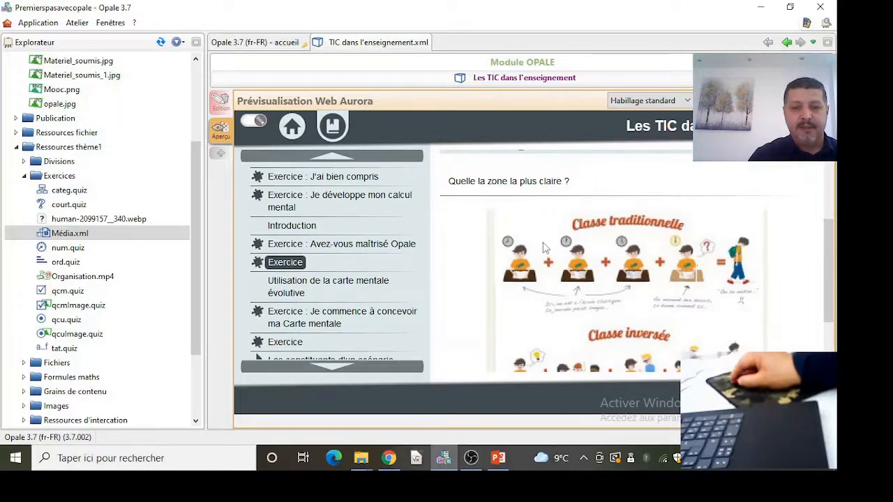
scroll(661, 312, down, 2)
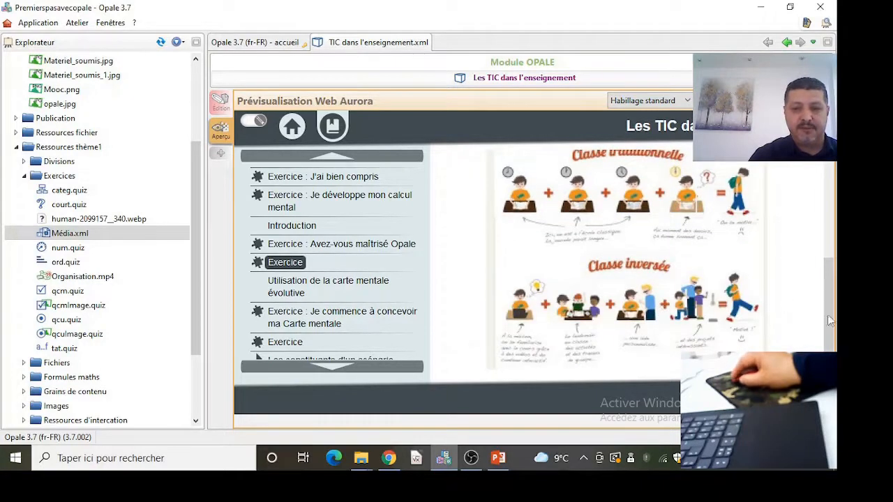
scroll(829, 320, up, 3)
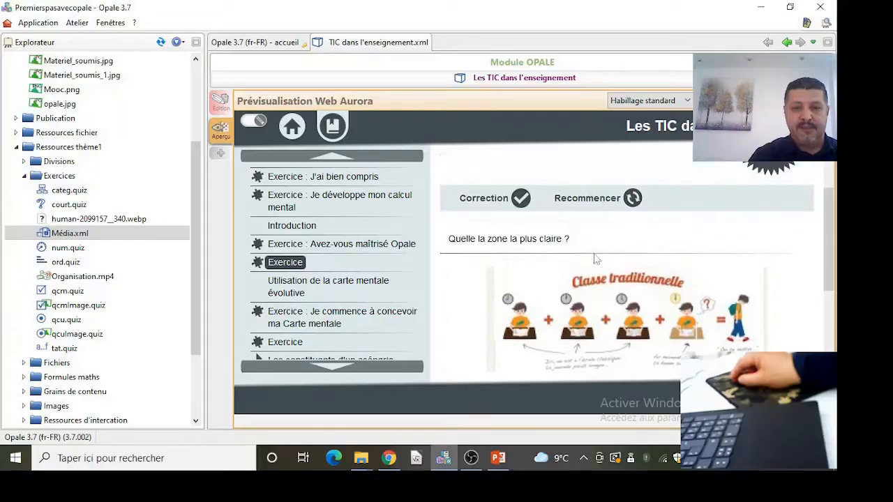
scroll(614, 334, down, 1)
click(533, 317)
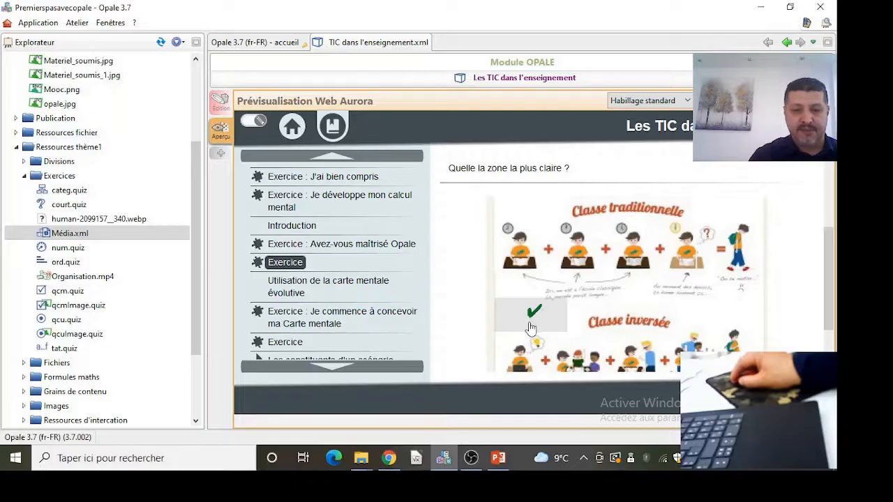
scroll(532, 327, up, 3)
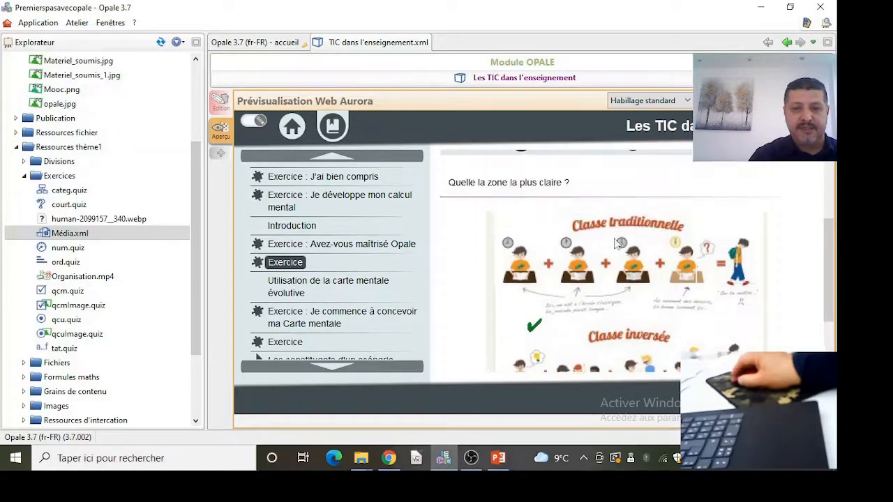
click(472, 225)
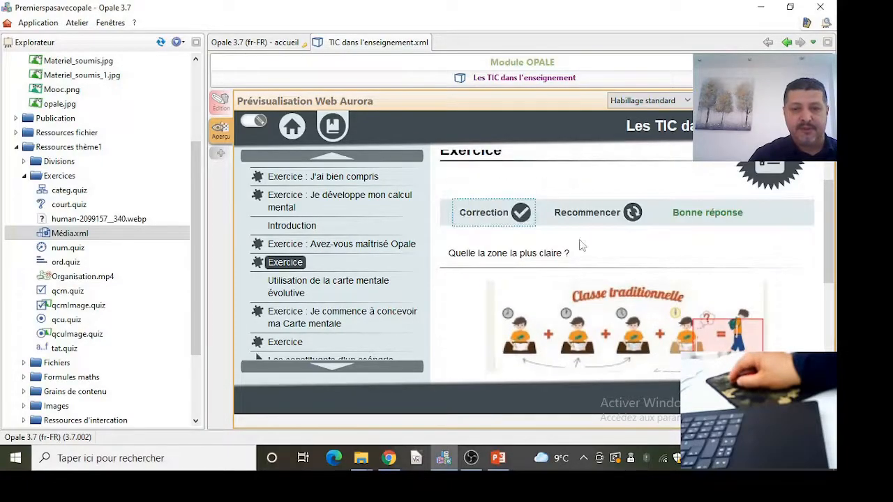
click(592, 218)
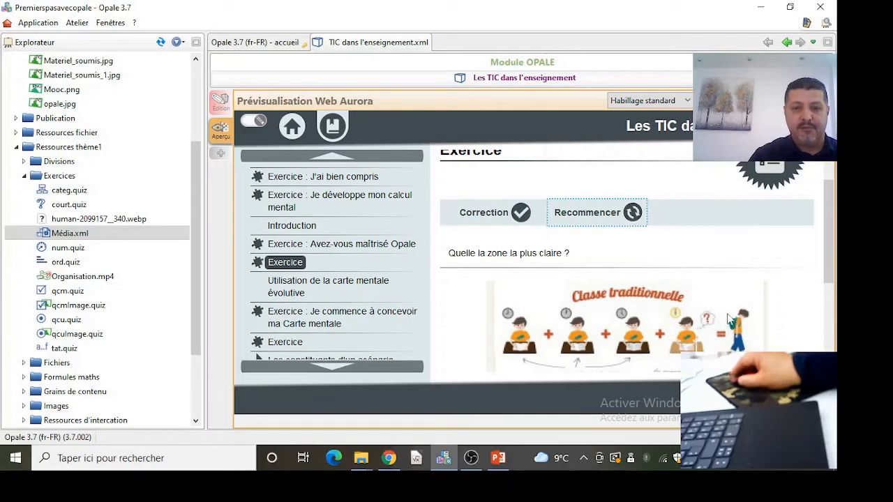
- Select the classroom zone in the image exercise, check the correction, and move on to the next page
scroll(726, 293, down, 1)
scroll(691, 222, down, 2)
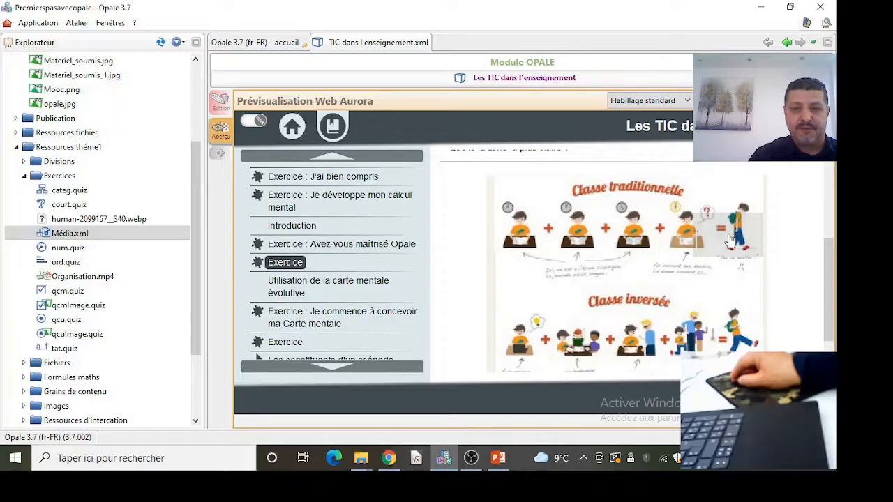
click(729, 240)
scroll(718, 248, up, 1)
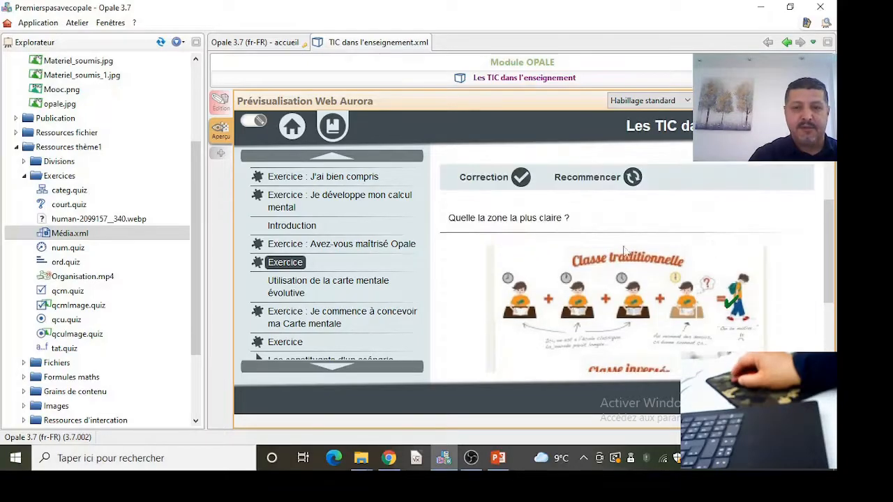
click(496, 179)
click(828, 365)
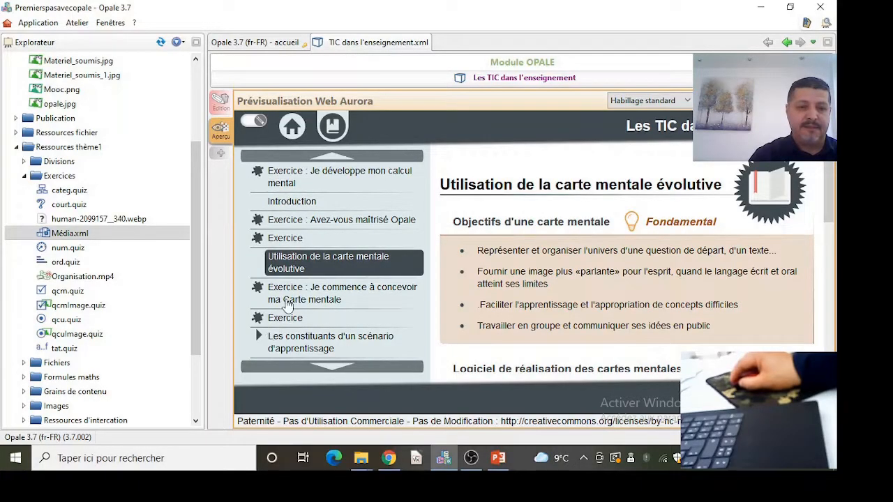
- In the 'Je commence à concevoir ma Carte mentale' QCM, tick Concept, Liens and Ressources, check the correction, and go to the next exercise
click(286, 299)
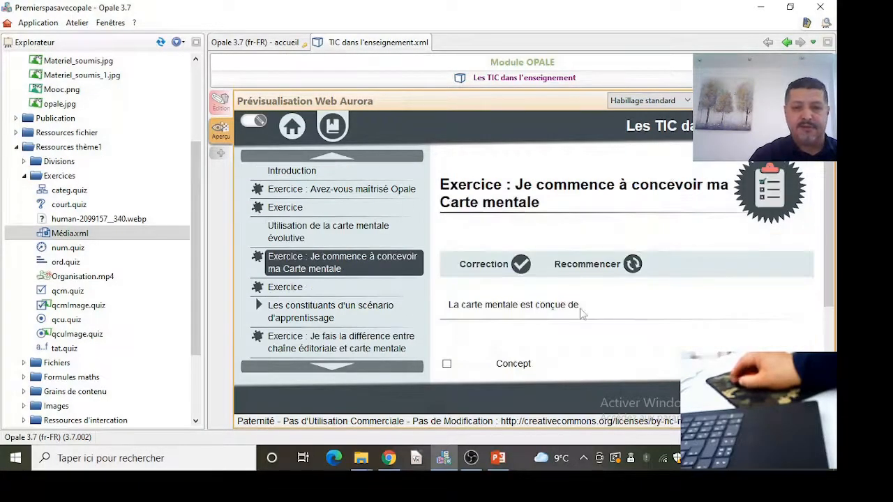
scroll(610, 324, down, 2)
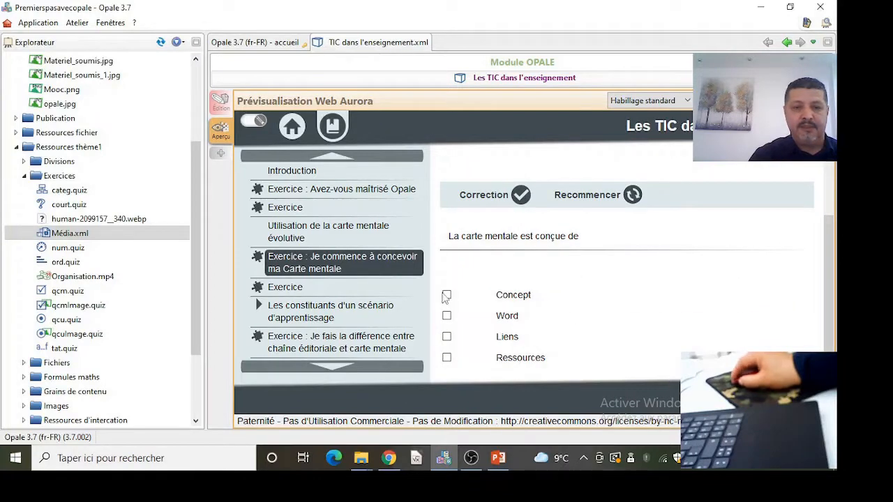
click(447, 296)
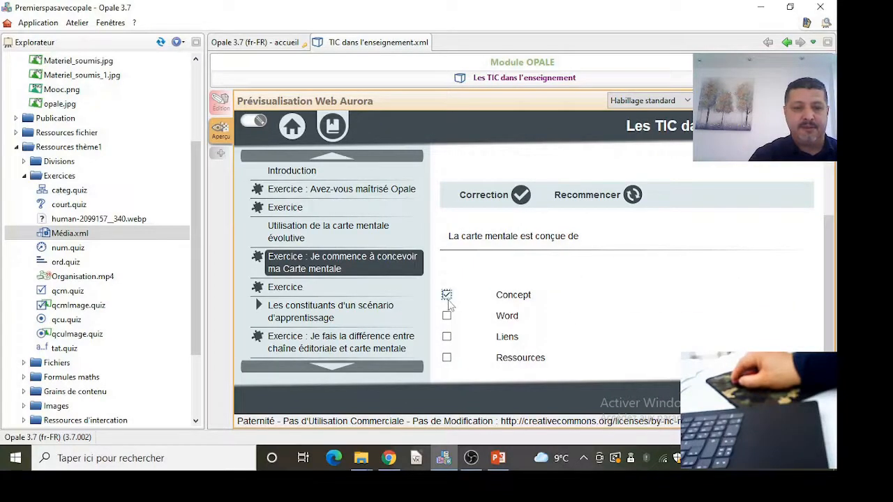
click(446, 337)
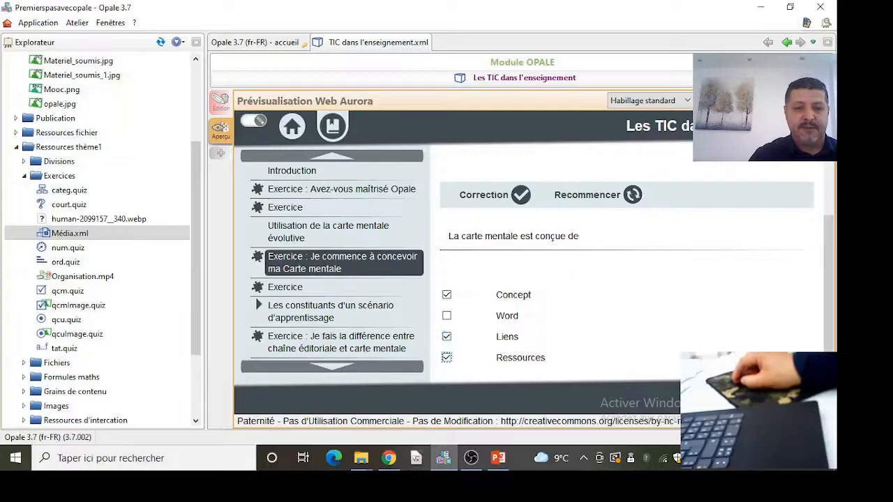
click(483, 195)
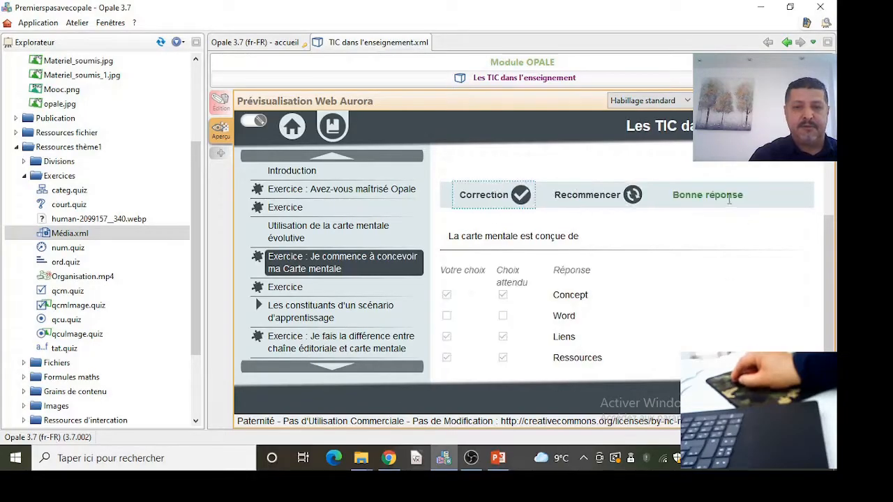
click(697, 402)
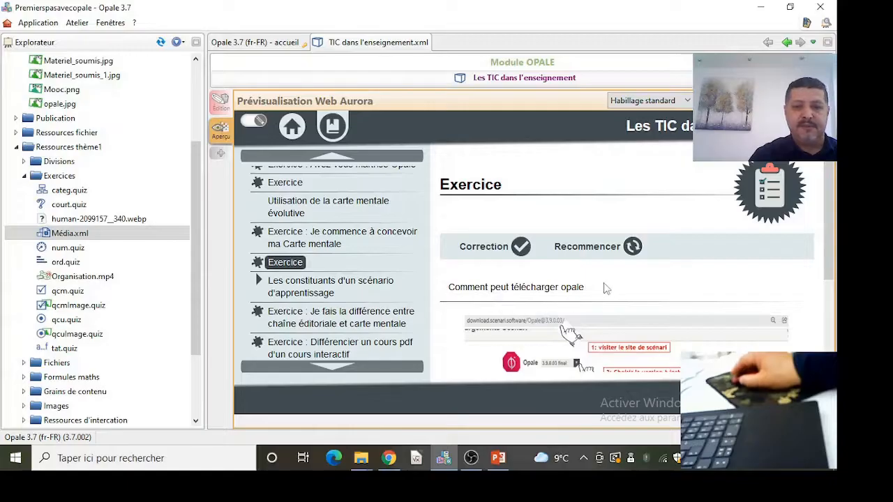
- Mark the zones in the 'Comment peut télécharger opale' image exercise, check the correction, and go to the next page
scroll(628, 288, down, 1)
scroll(662, 293, down, 1)
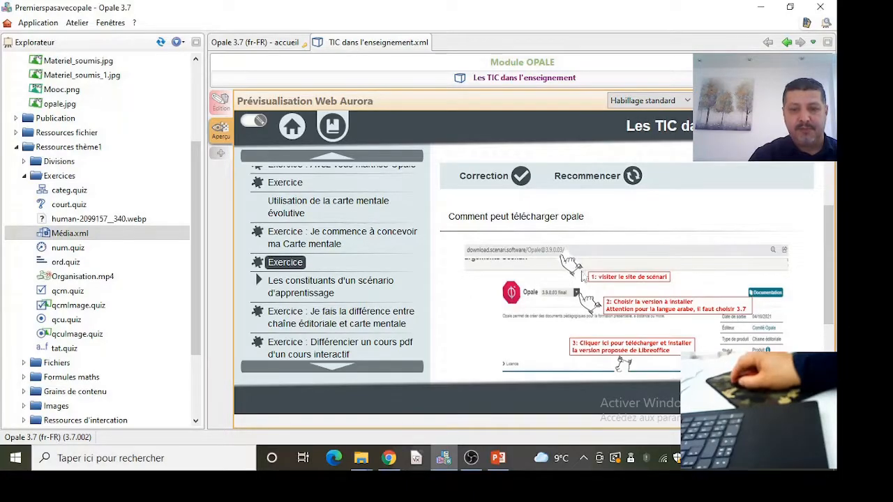
scroll(582, 264, up, 2)
scroll(582, 264, down, 3)
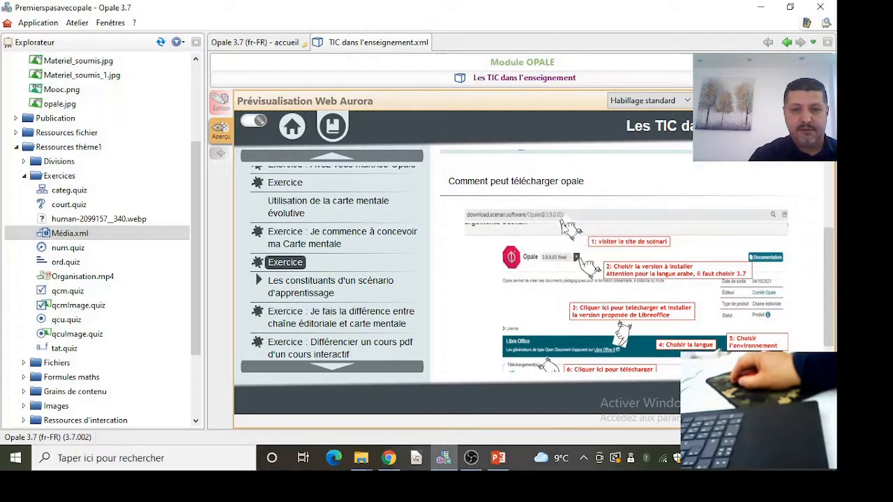
scroll(614, 245, up, 2)
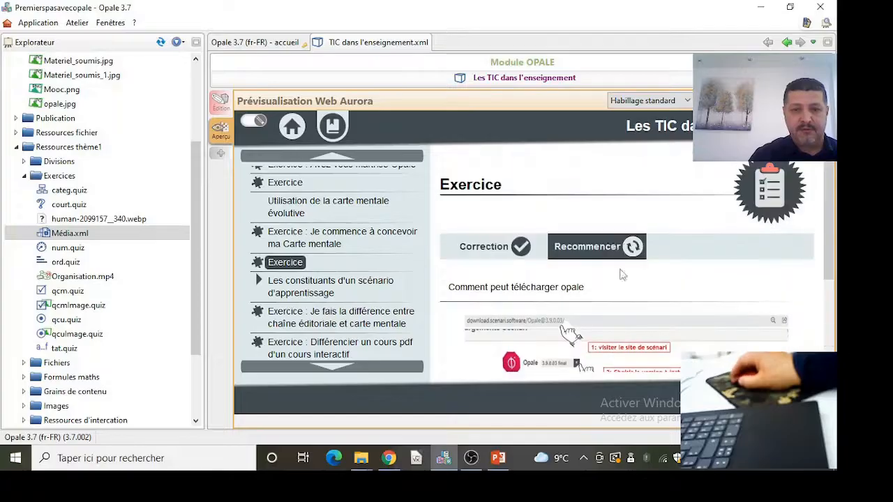
scroll(621, 278, down, 3)
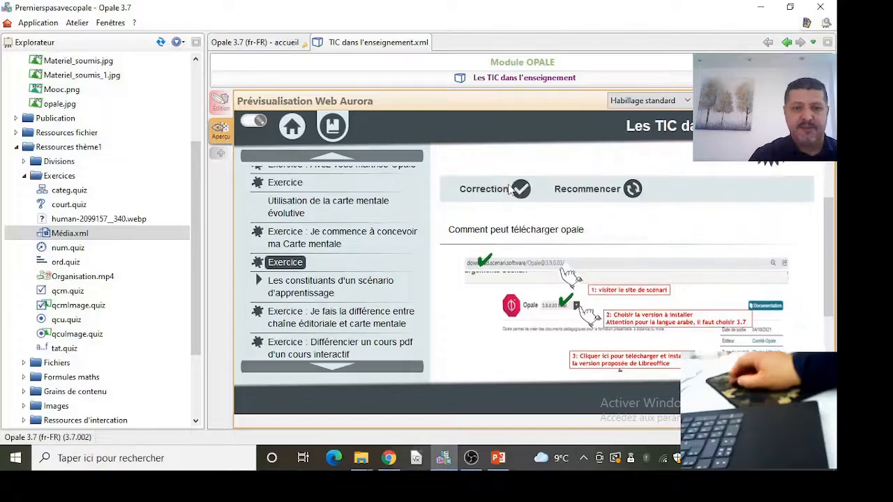
click(484, 196)
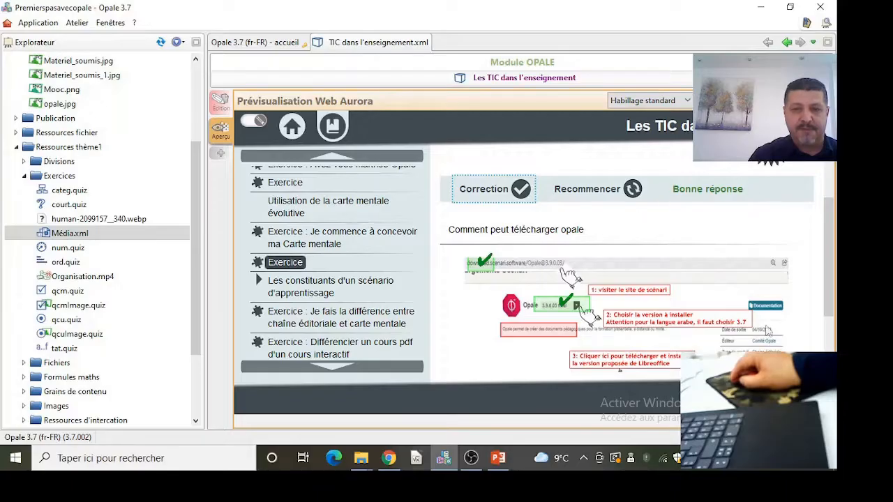
click(794, 398)
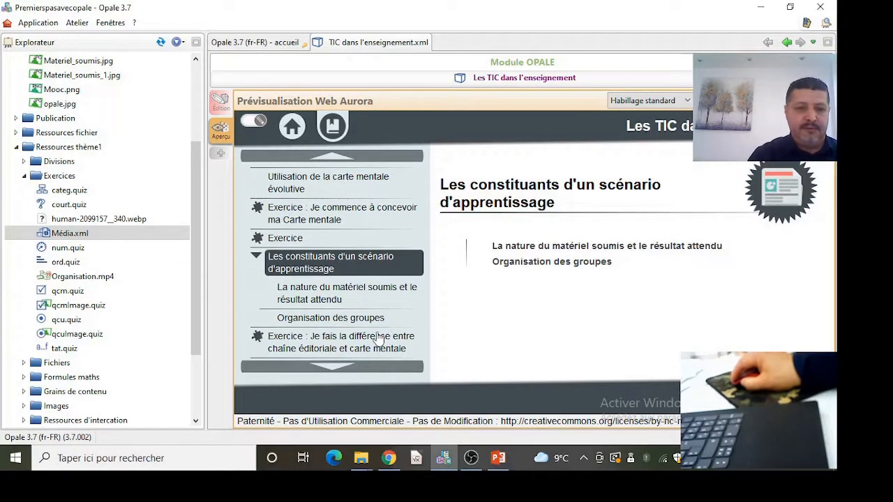
- Sort Chainedit and Opale into chaîne éditoriale and Xmind, Vue, Freemind into Carte mentale, check the correction, and continue
click(355, 341)
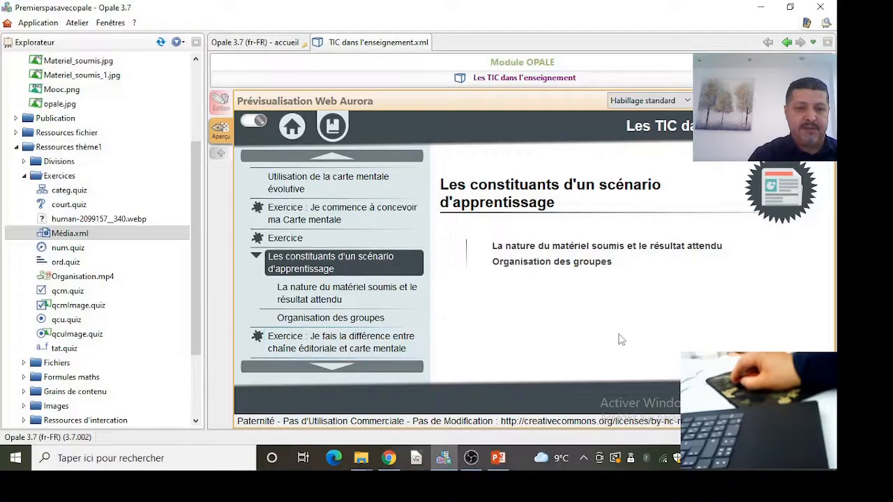
scroll(580, 293, down, 2)
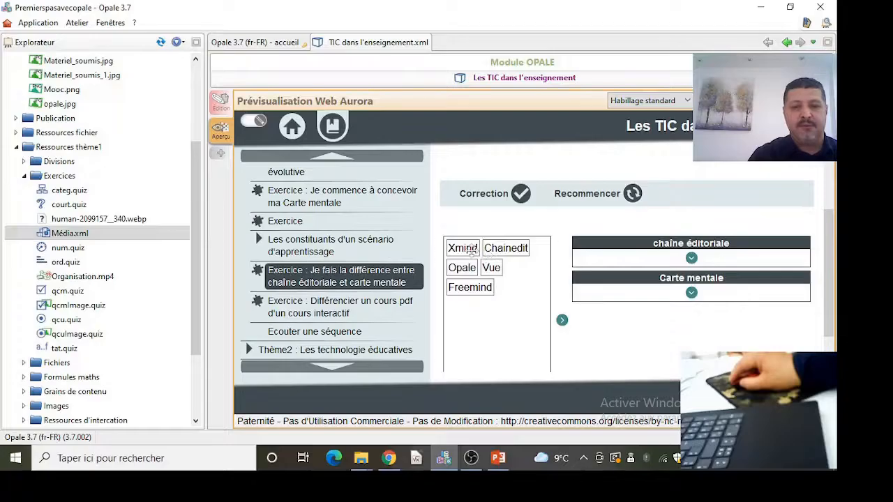
drag(466, 252, 599, 289)
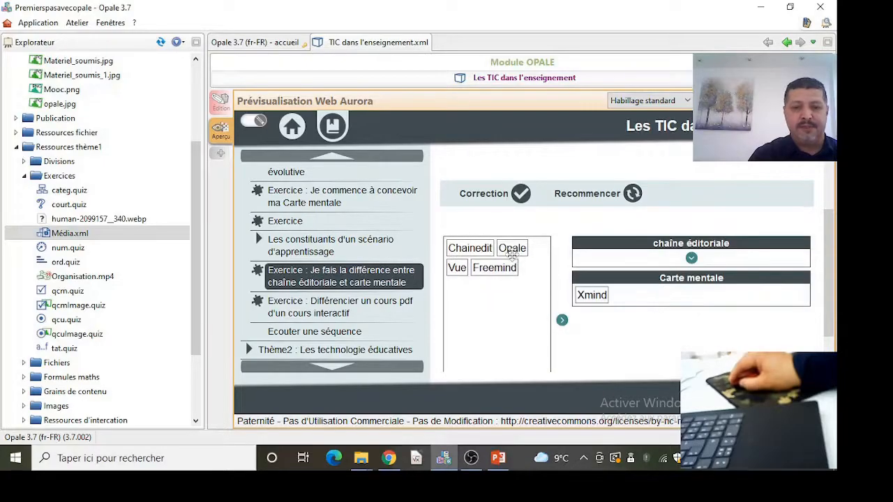
drag(461, 273, 631, 291)
drag(463, 248, 632, 262)
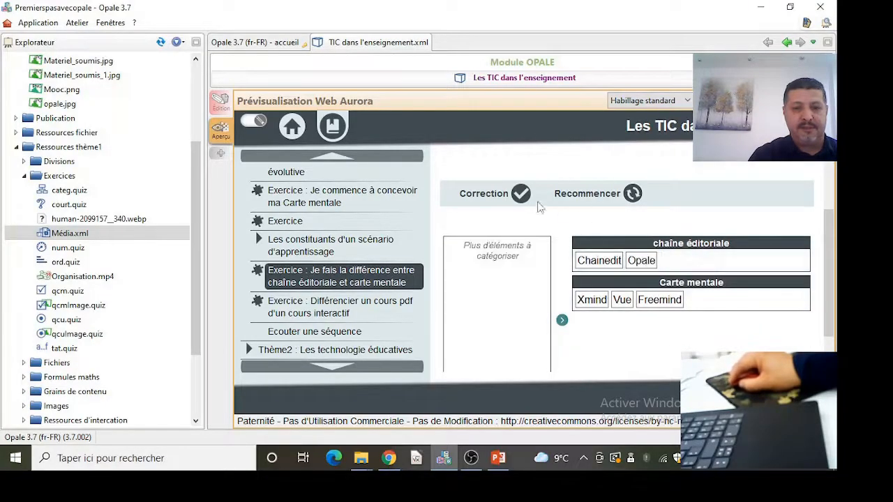
click(489, 194)
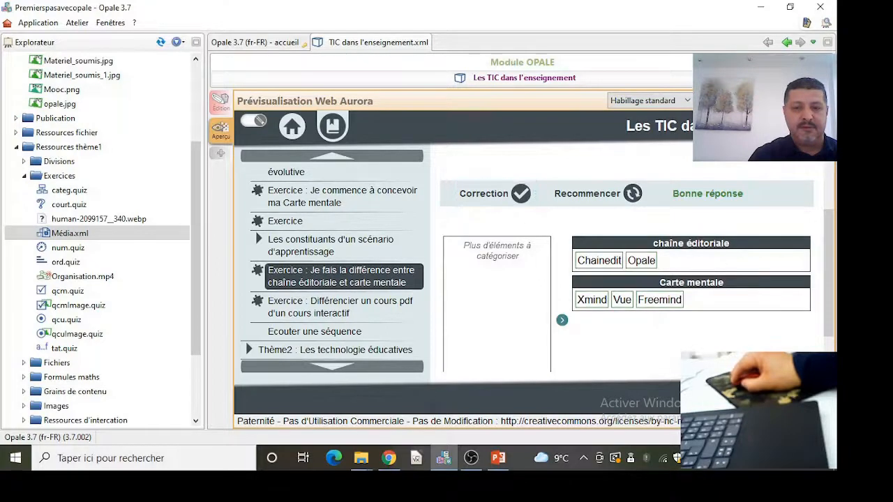
click(799, 400)
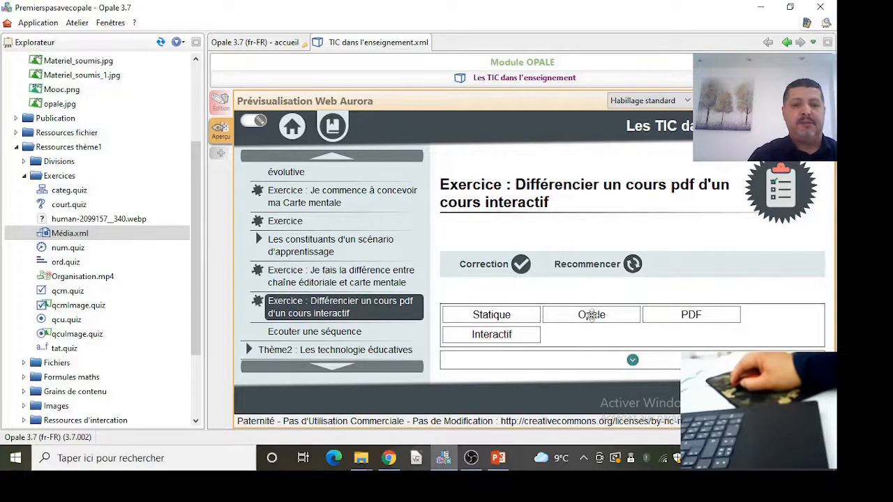
- Order PDF, Statique, Interactif and Opale in the 'Différencier un cours pdf d'un cours interactif' exercise, check it, and restart
drag(691, 314, 559, 340)
drag(492, 315, 691, 341)
drag(484, 316, 726, 339)
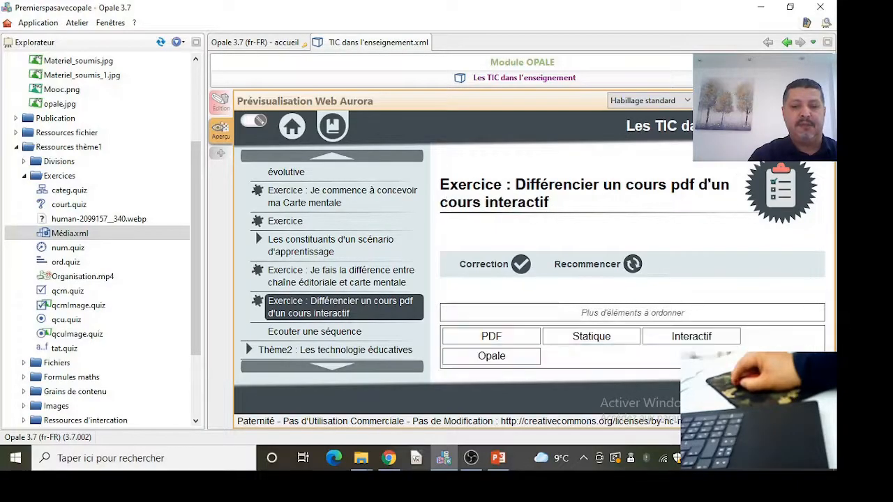
click(496, 264)
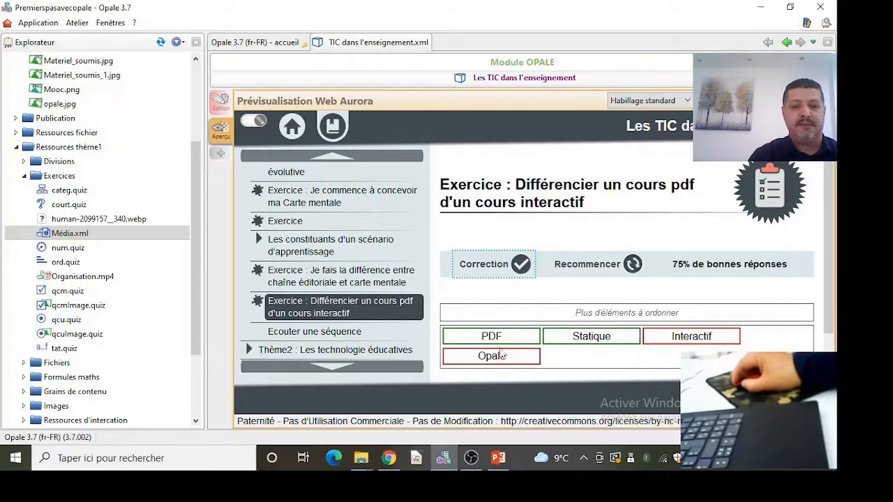
click(586, 270)
- Rearrange the PDF, Statique, Interactif and Opale items and check the correction again
drag(691, 316, 591, 342)
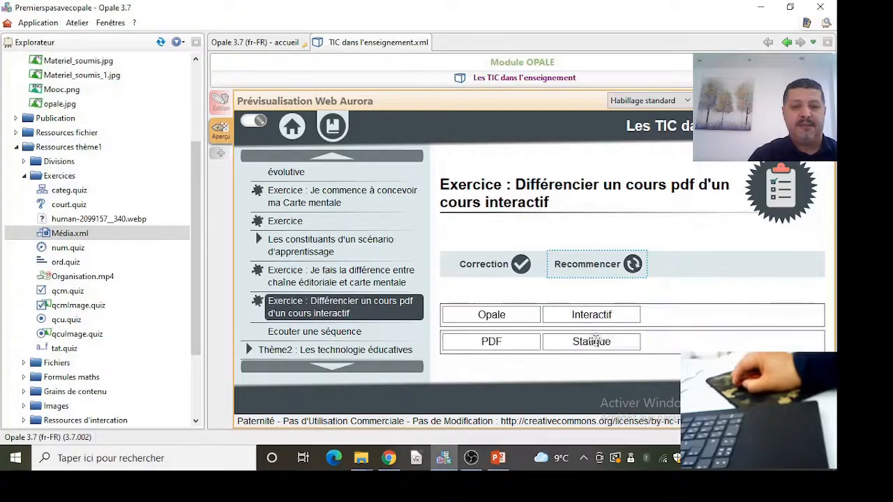
drag(519, 322, 722, 341)
click(483, 264)
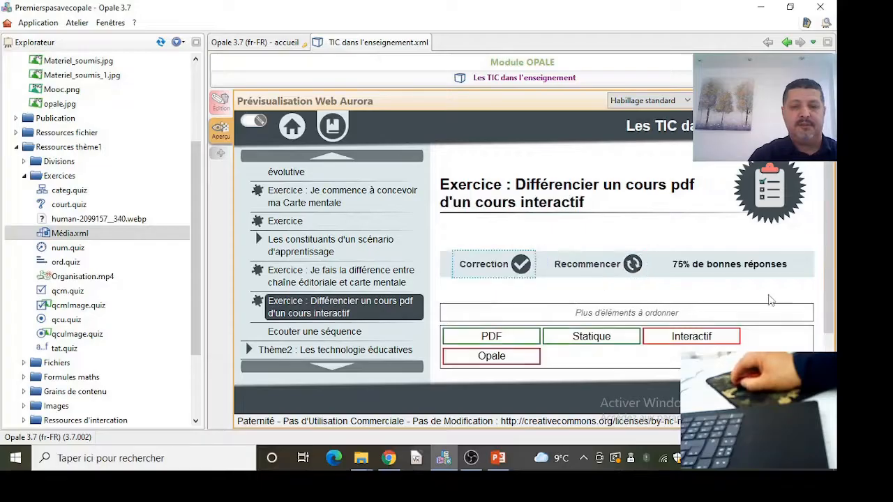
scroll(753, 297, down, 1)
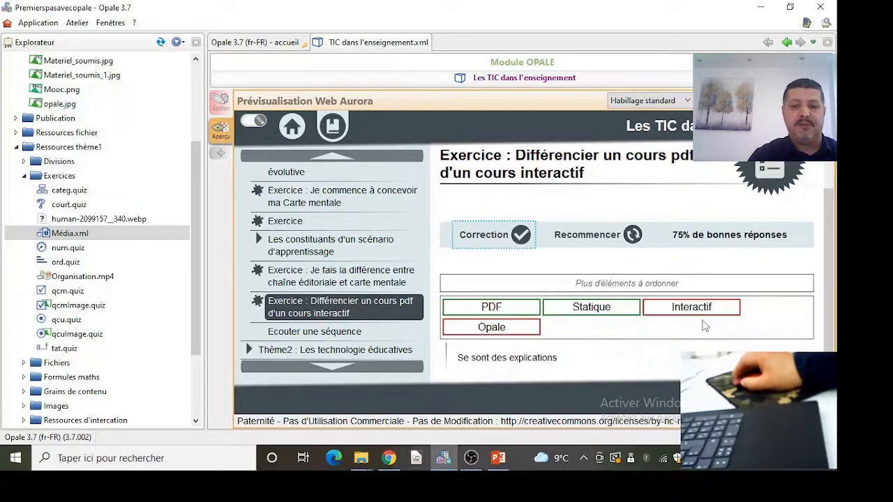
- Restart the 'Différencier un cours pdf d'un cours interactif' exercise, reorder items as PDF, Statique, Opale, Interactif, and check the correction
click(588, 237)
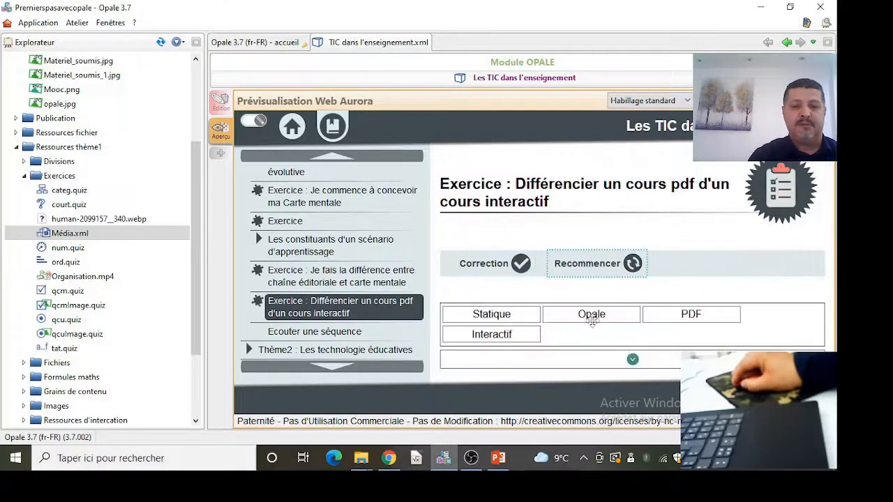
drag(716, 315, 572, 341)
drag(472, 315, 656, 340)
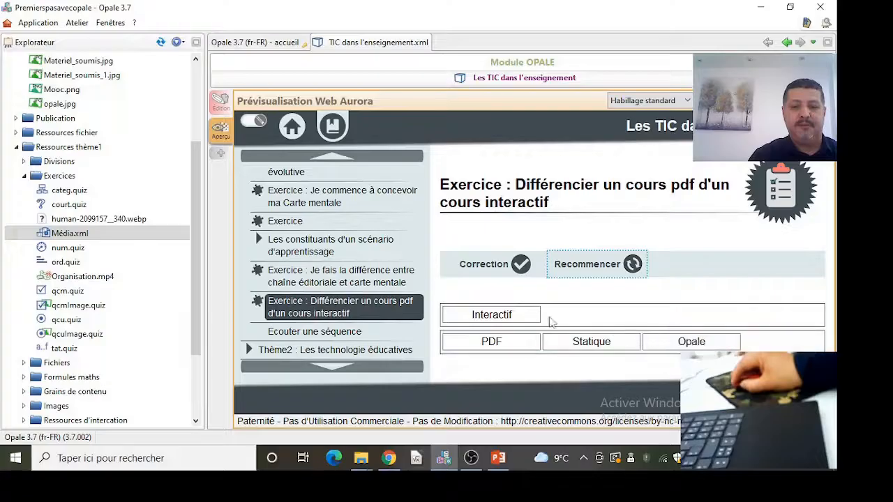
drag(520, 314, 771, 344)
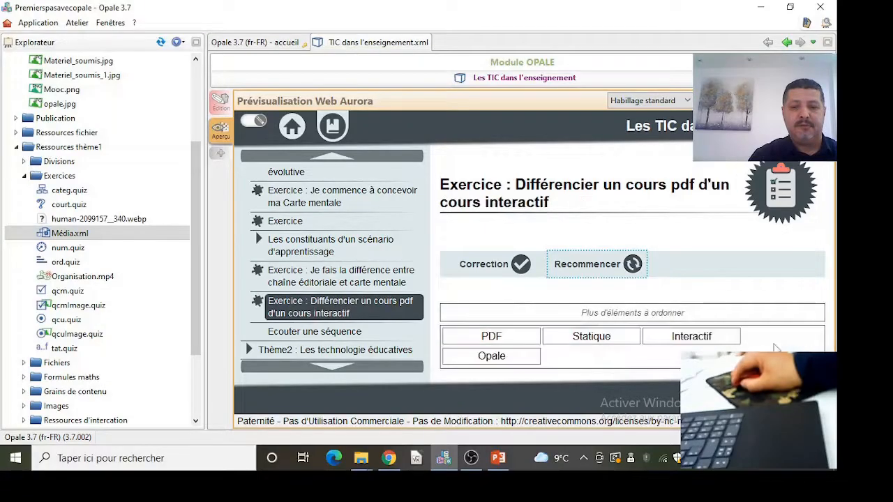
drag(654, 356, 691, 338)
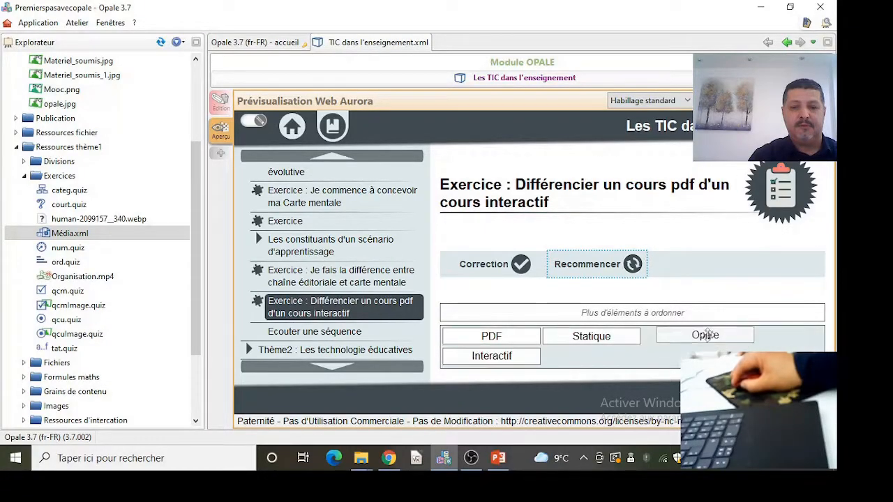
click(491, 269)
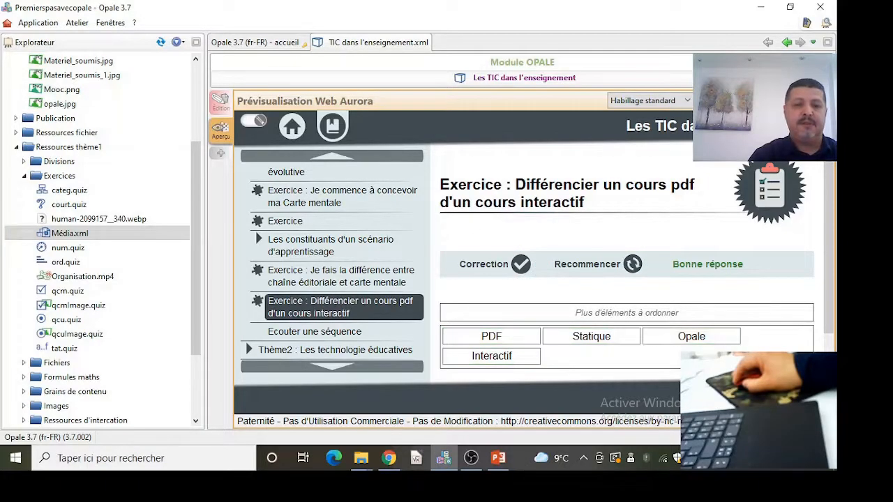
- Open 'Ecouter une séquence', play the video, skip to the first question, answer 'Pour avoir un support de qualité' and continue
click(792, 394)
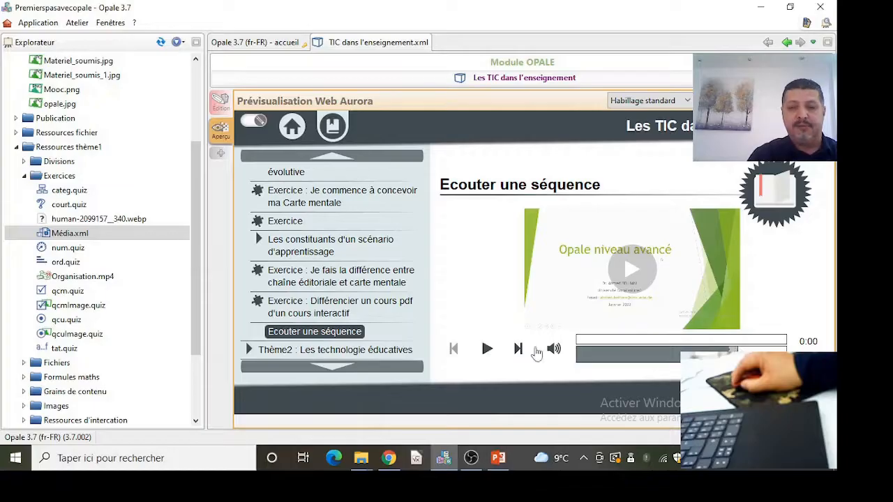
click(488, 355)
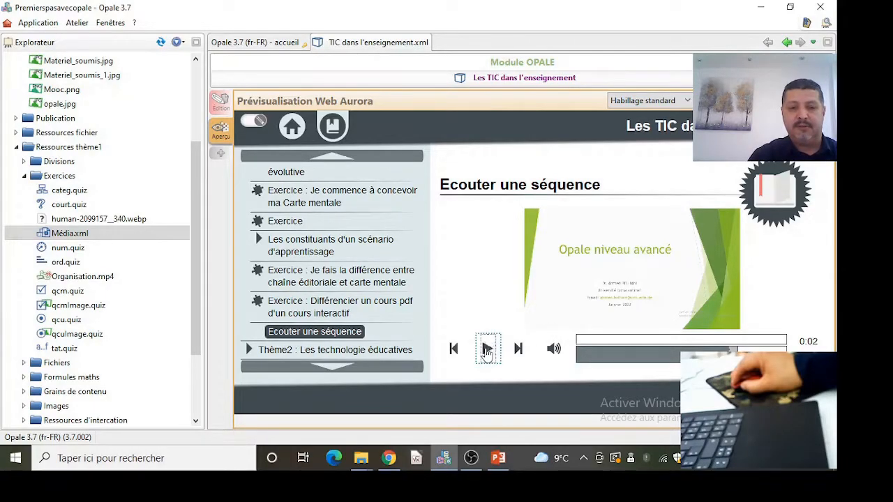
click(668, 364)
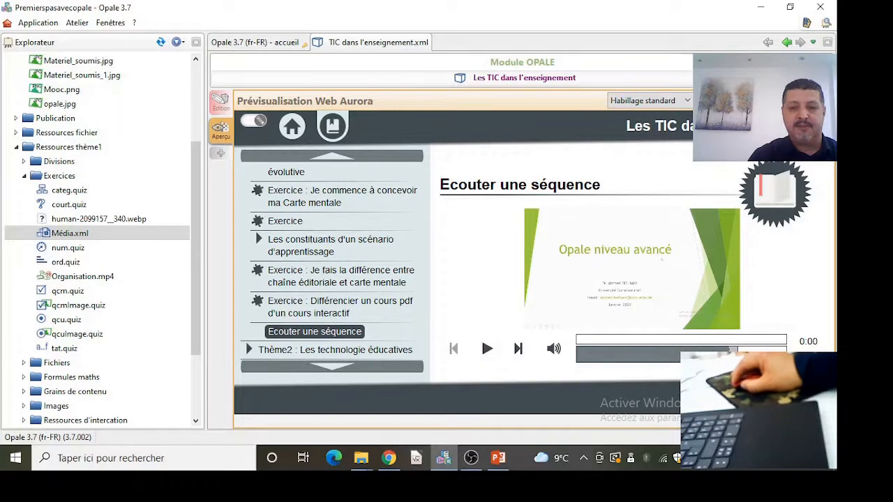
click(519, 352)
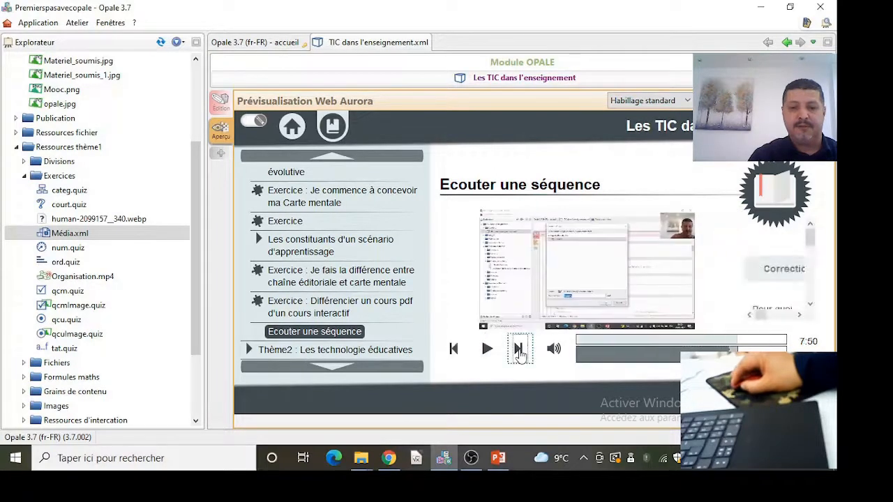
drag(810, 243, 811, 291)
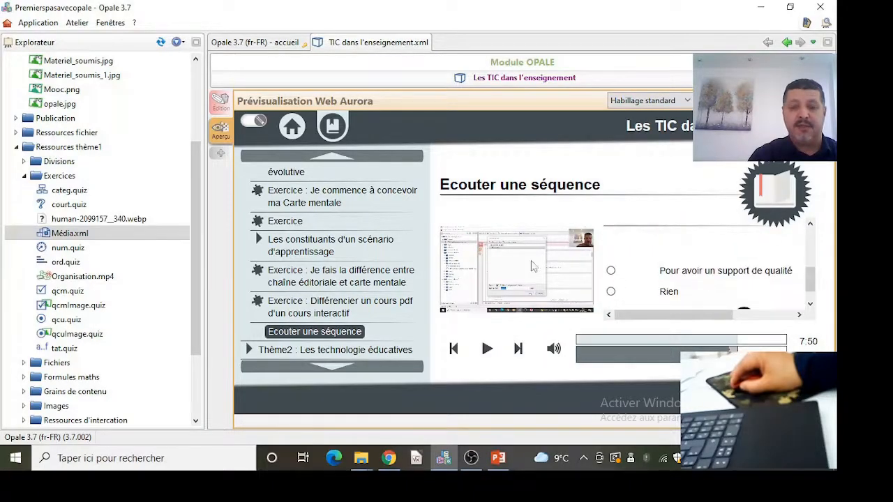
click(612, 272)
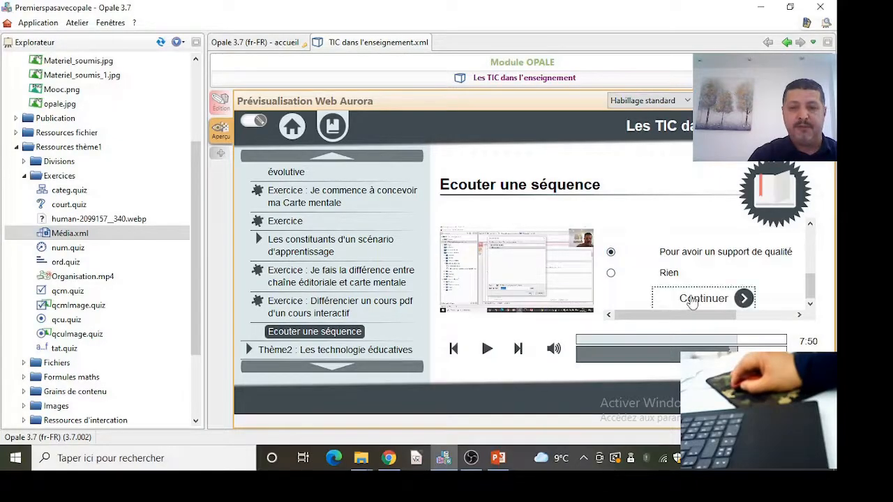
click(693, 300)
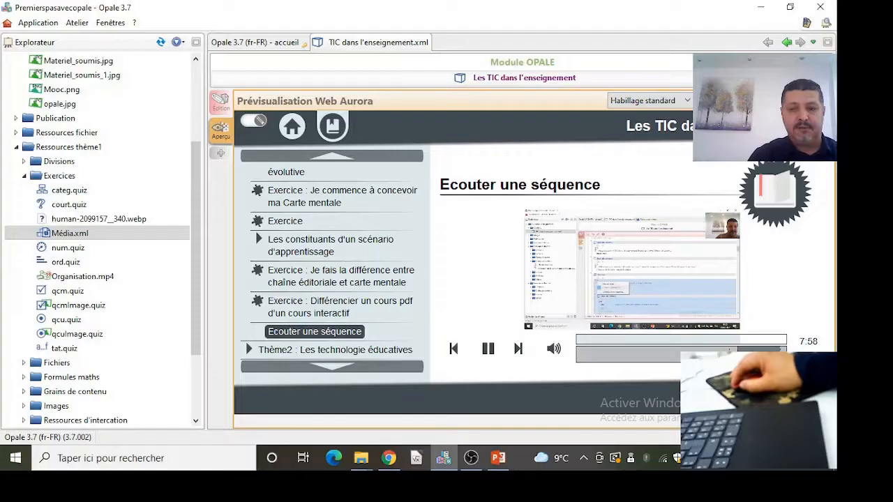
- Skip to the next video question, answer 'Oui' and continue
click(520, 351)
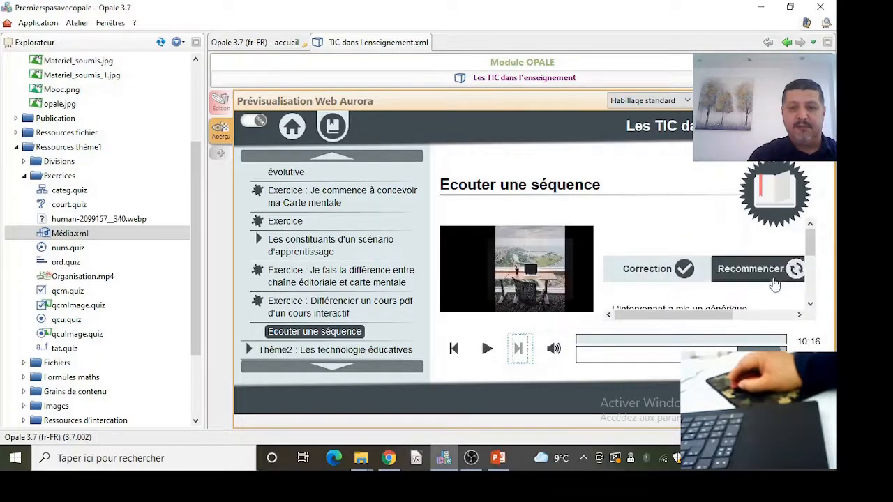
scroll(776, 282, down, 2)
scroll(702, 291, down, 1)
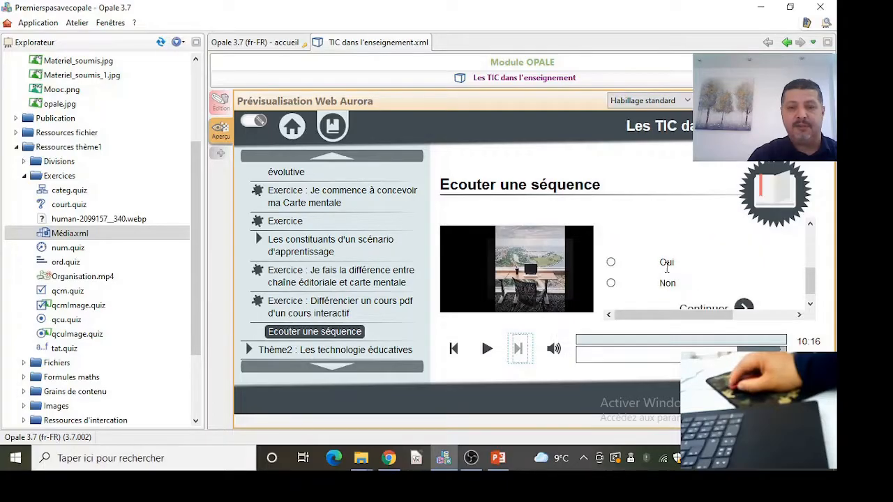
click(611, 263)
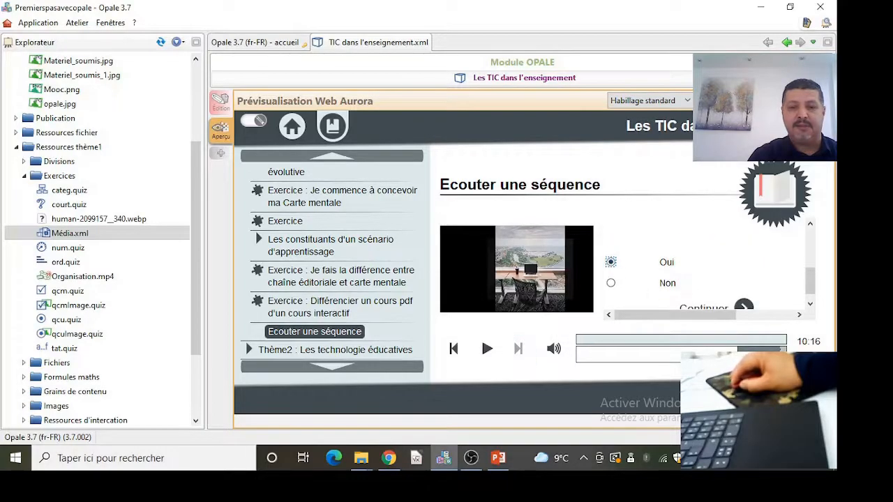
scroll(719, 300, down, 1)
click(717, 301)
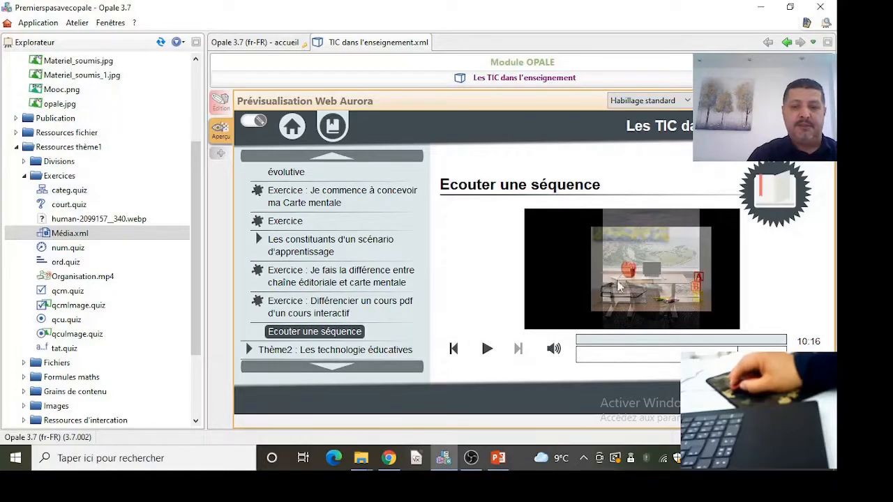
- Return to editing and insert a 'Liste d'exercices' after the 'Ecouter une séquence' media activity
click(220, 103)
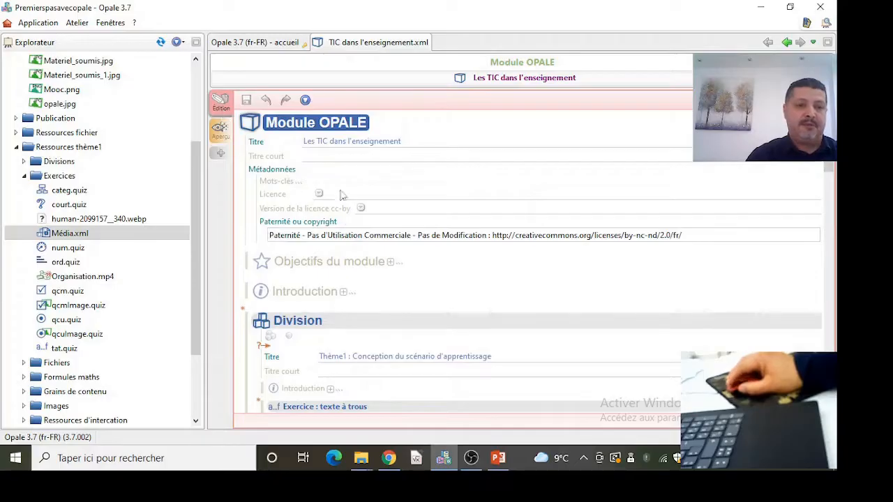
scroll(388, 272, down, 2)
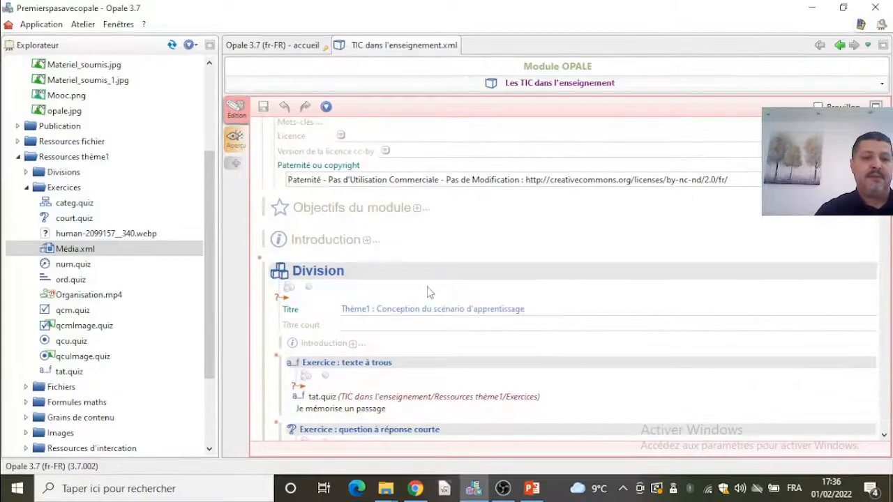
scroll(383, 281, down, 2)
scroll(409, 300, down, 18)
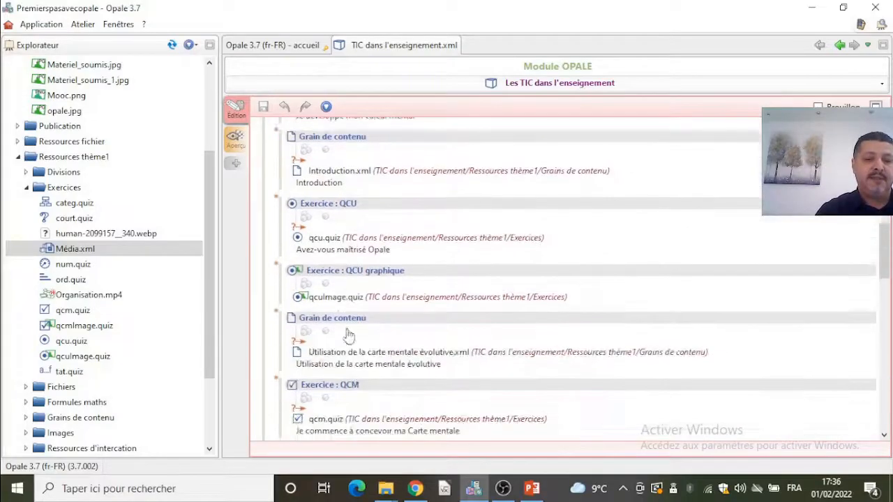
scroll(345, 338, down, 4)
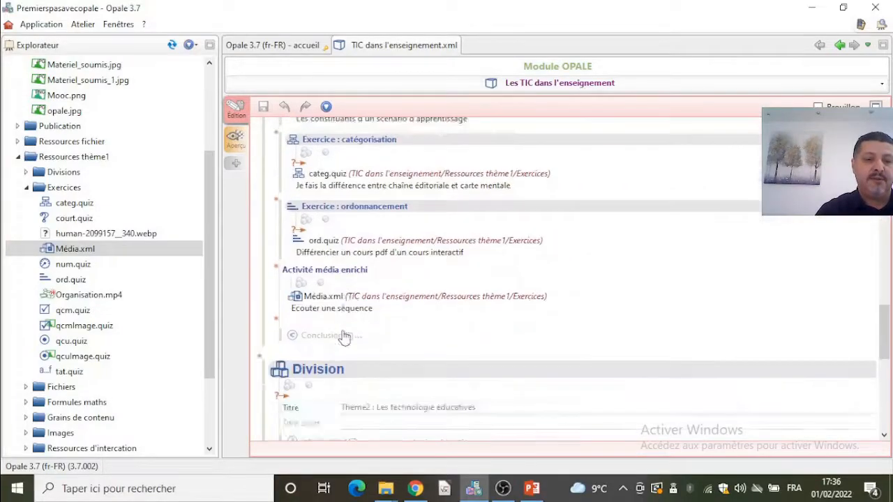
click(276, 320)
click(328, 312)
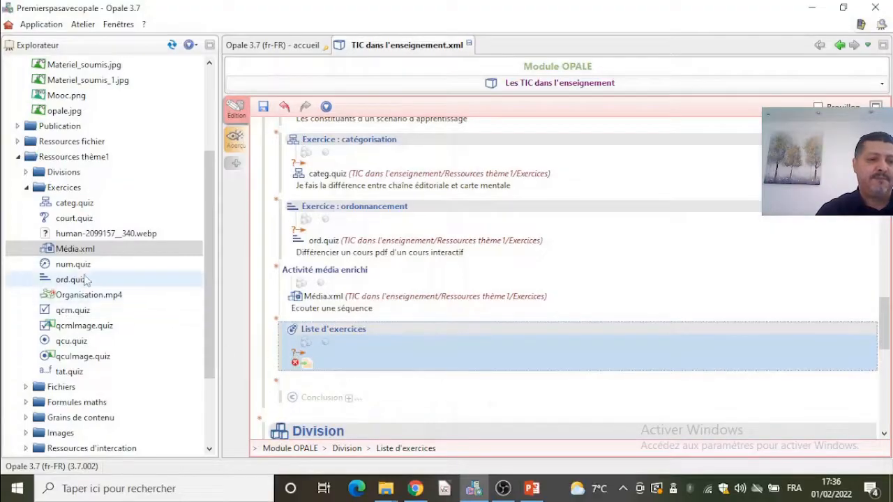
- Add internalised content to the exercise list and place qcu.quiz in its QCU exercise
click(300, 358)
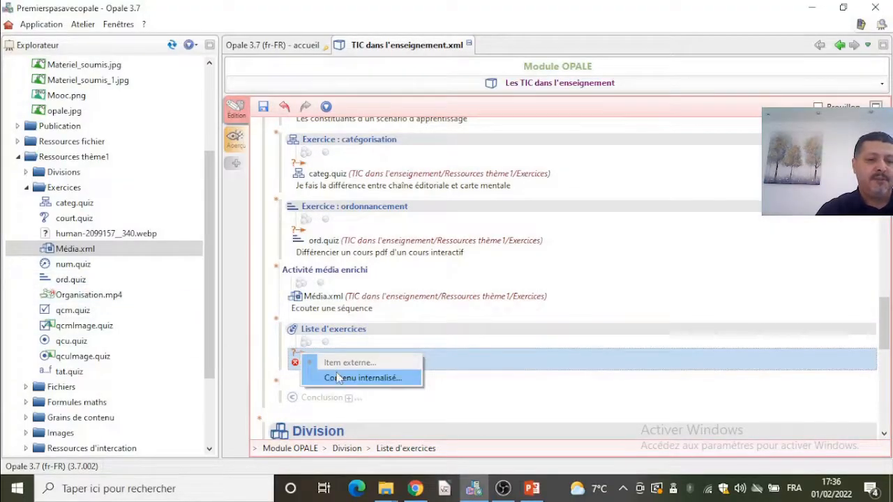
click(389, 377)
scroll(396, 376, down, 1)
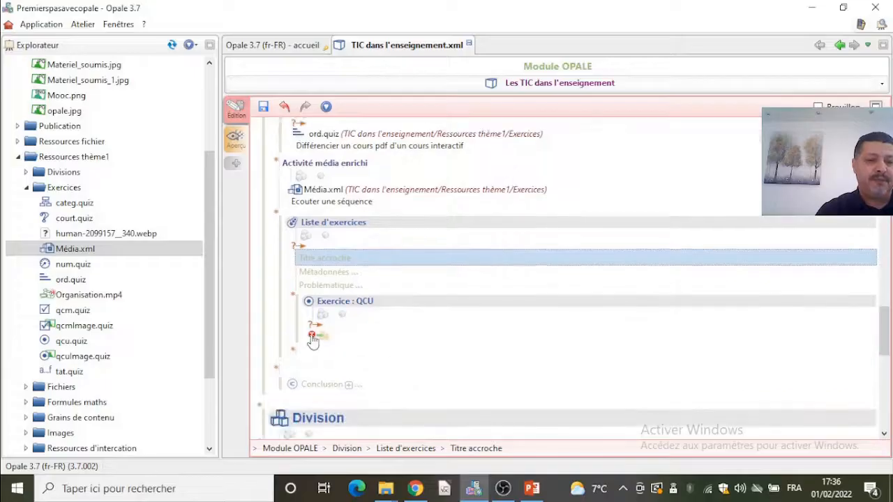
drag(80, 342, 332, 354)
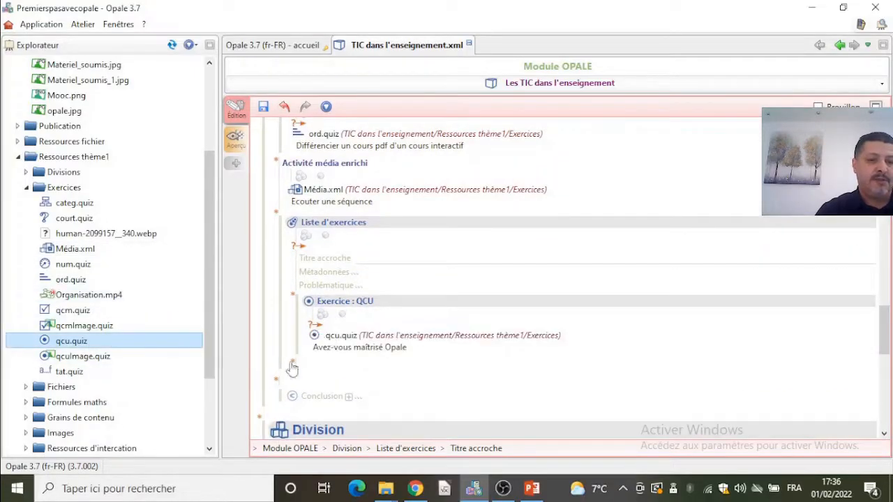
- Add a 'texte à trous' exercise to the list with tat.quiz, and save the module
click(292, 366)
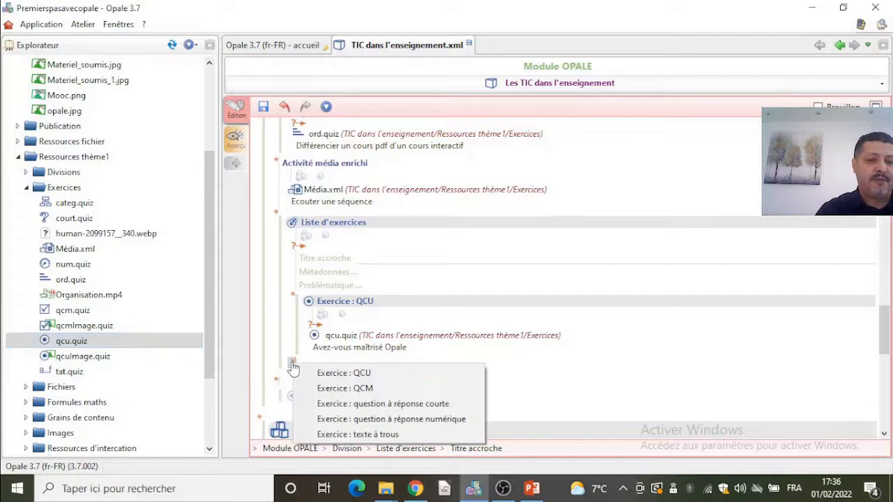
click(353, 434)
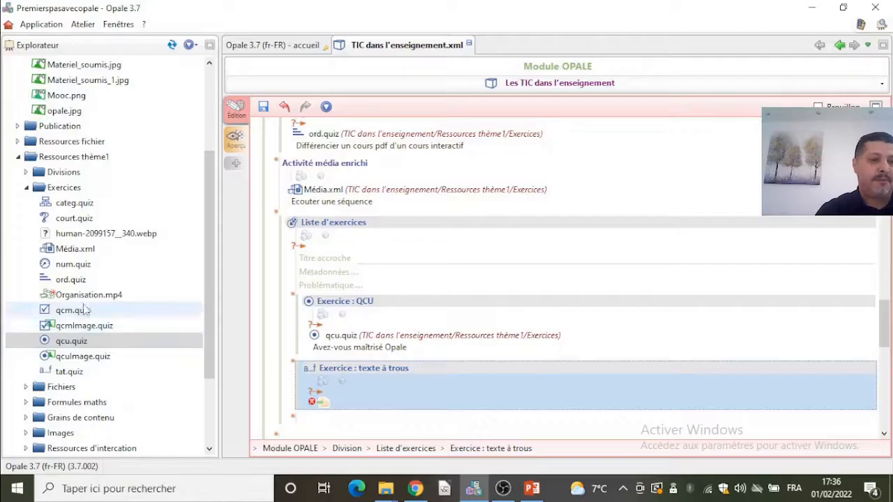
drag(69, 371, 318, 411)
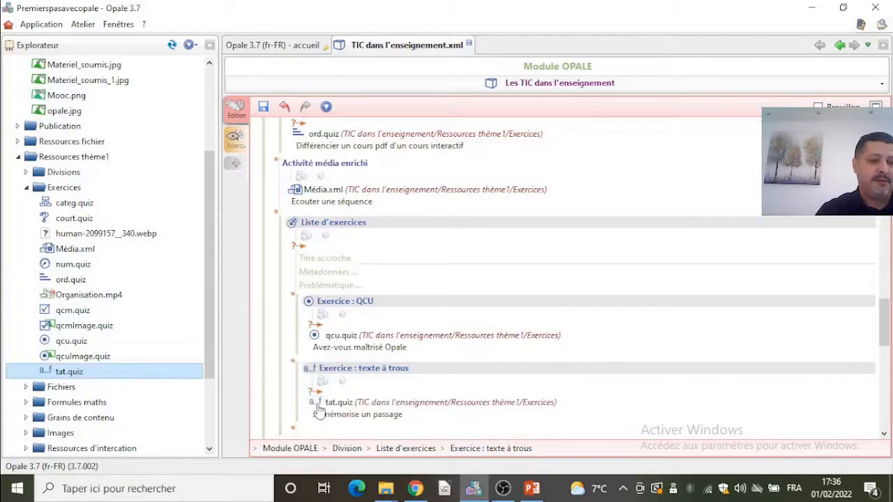
click(263, 108)
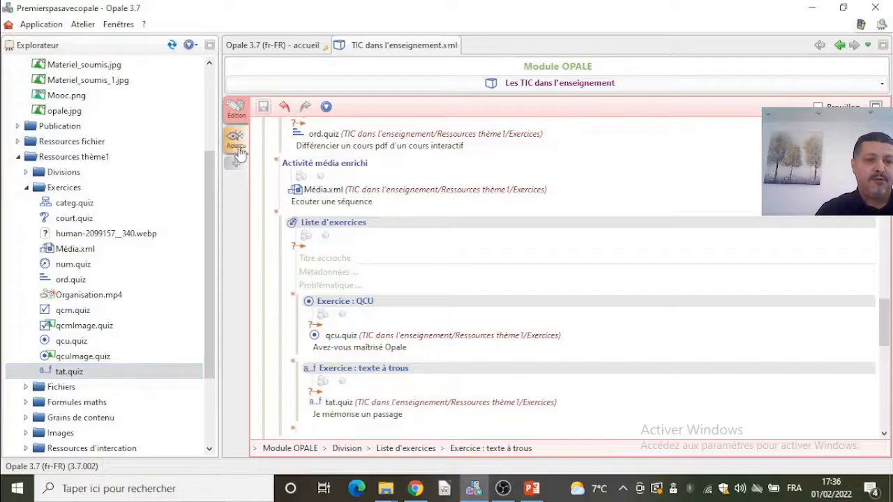
- Preview the module and open the 'Liste d'exercices' page to review its exercises
click(237, 147)
click(865, 395)
scroll(387, 350, down, 5)
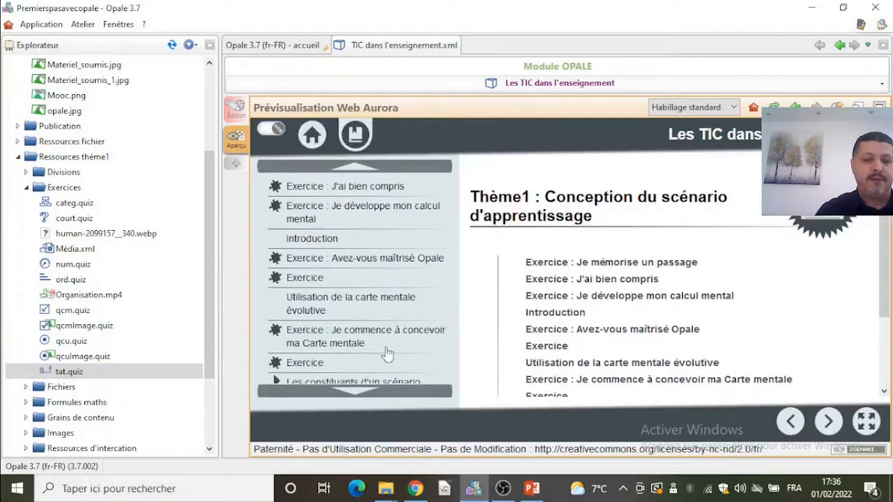
click(325, 281)
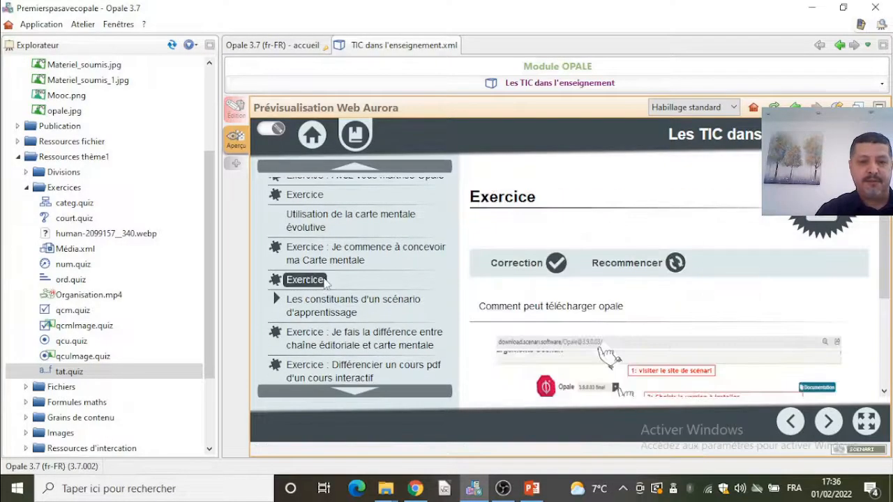
scroll(362, 355, down, 4)
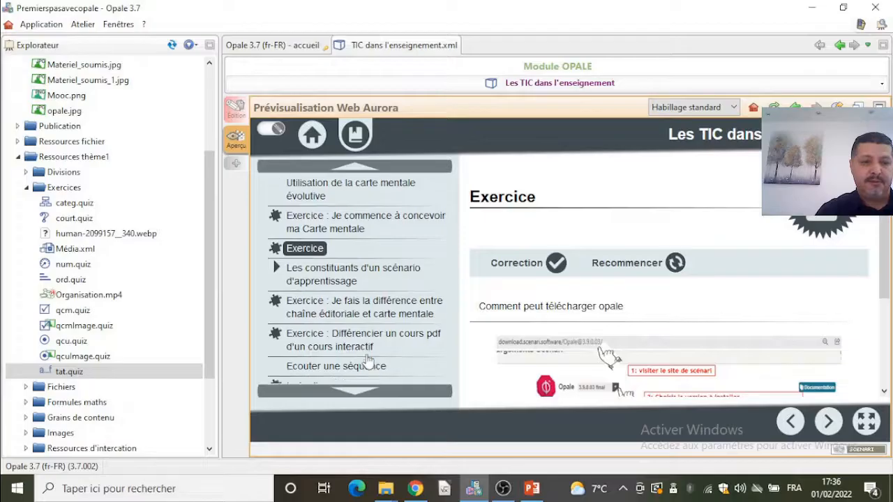
click(368, 356)
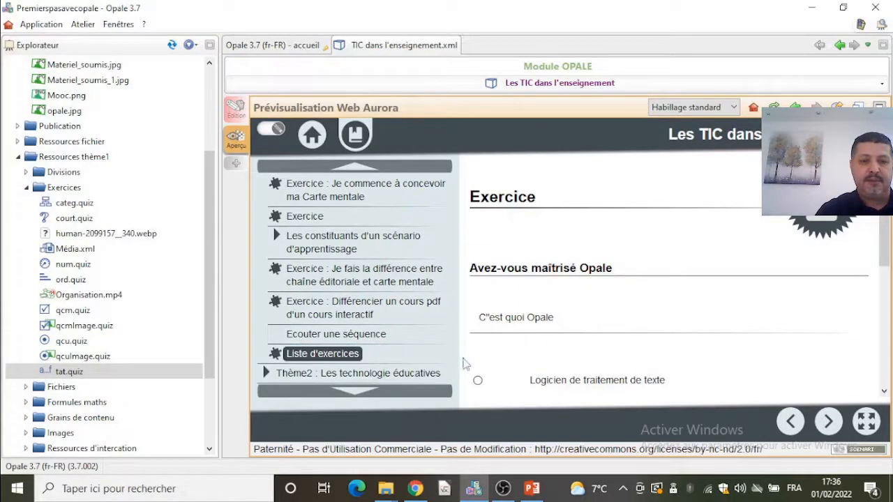
scroll(611, 358, down, 5)
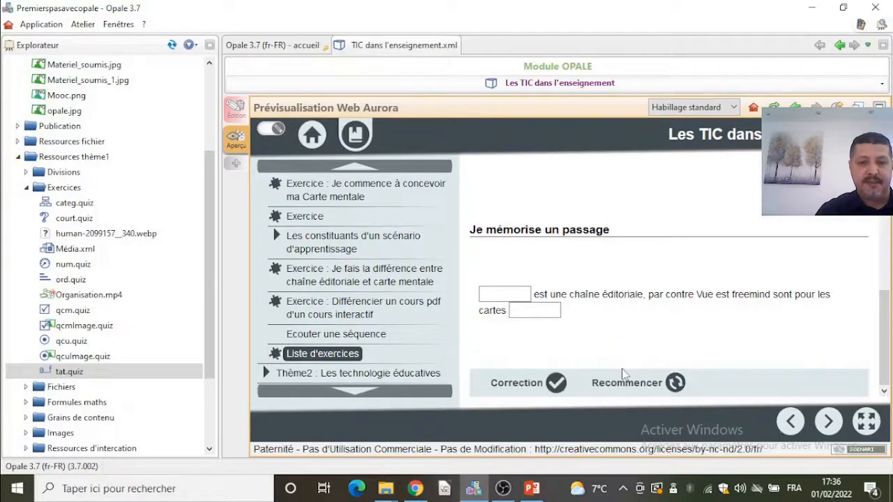
scroll(622, 374, up, 5)
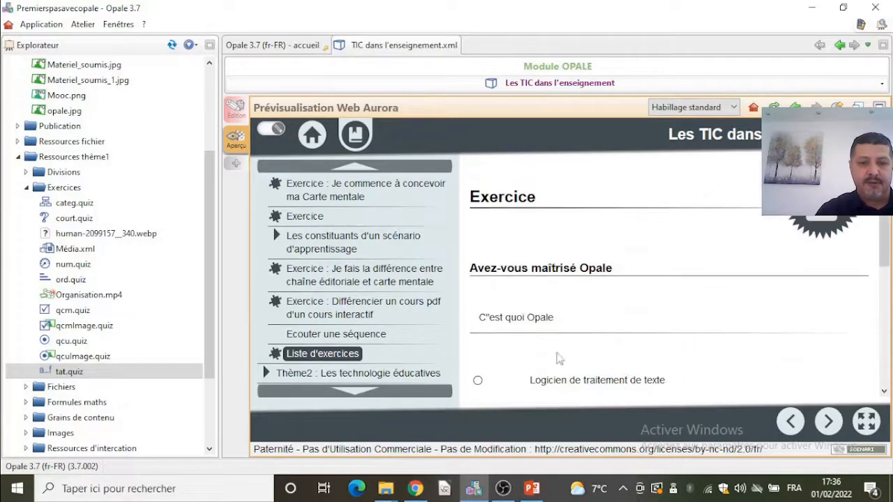
scroll(598, 354, down, 5)
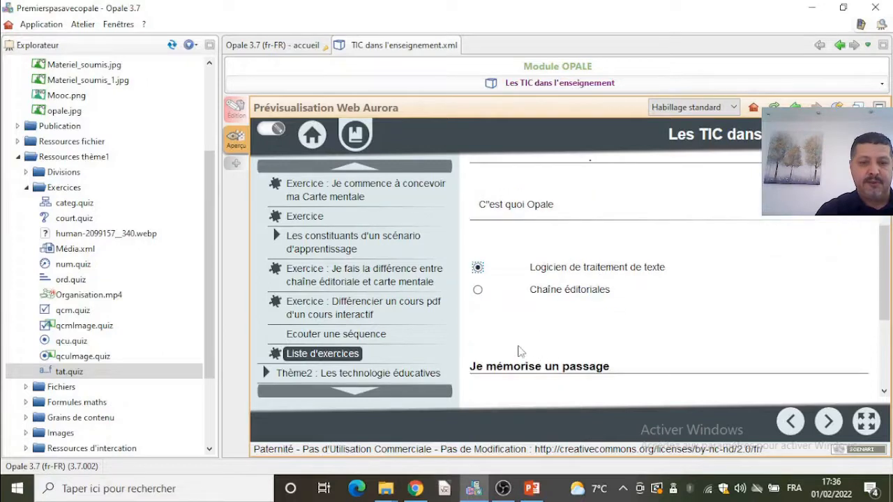
- Answer the blanks of the 'Je mémorise un passage' exercise in the preview and request the correction
click(523, 314)
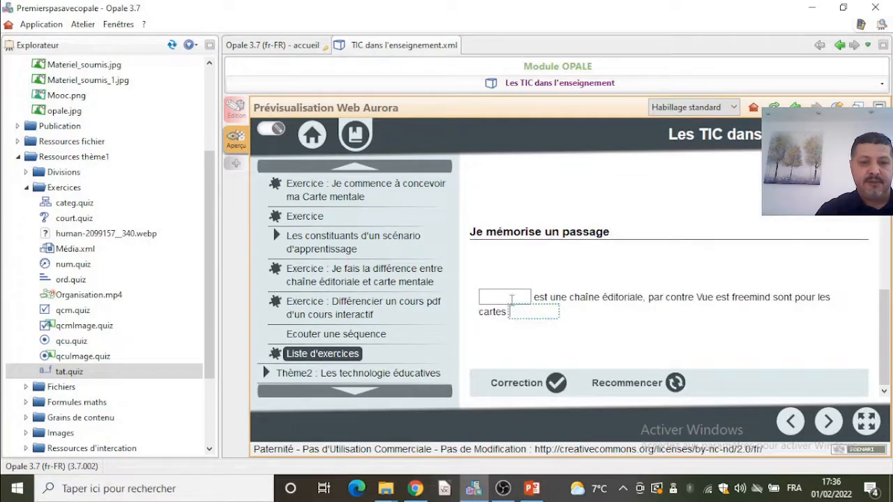
click(506, 297)
click(512, 311)
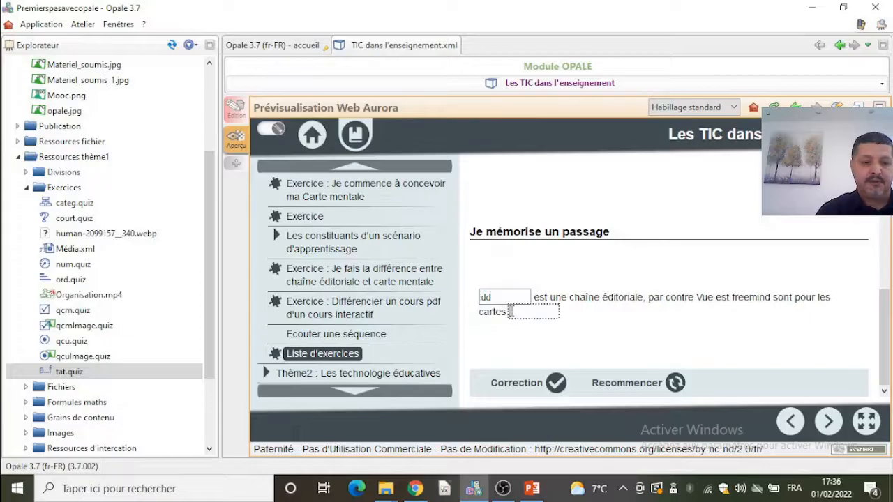
click(520, 385)
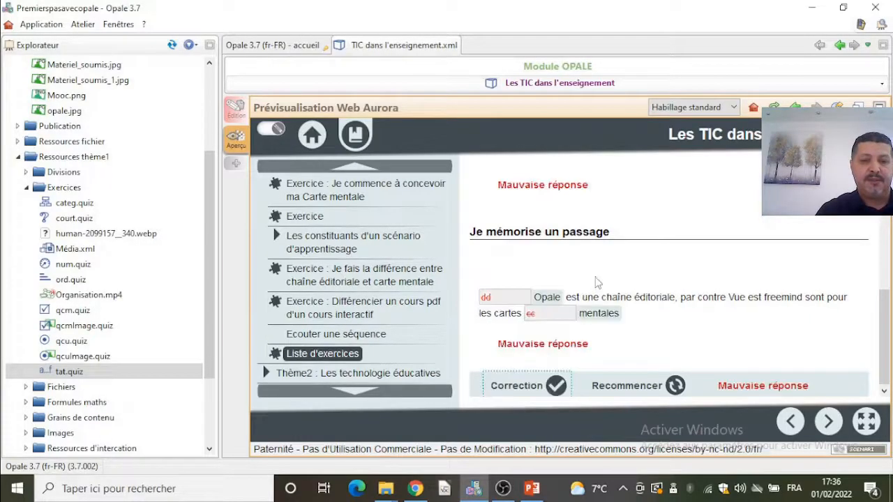
- Return to editing and insert an 'Activité d'apprentissage' after the texte à trous exercise in the division
scroll(591, 266, up, 3)
scroll(544, 230, down, 3)
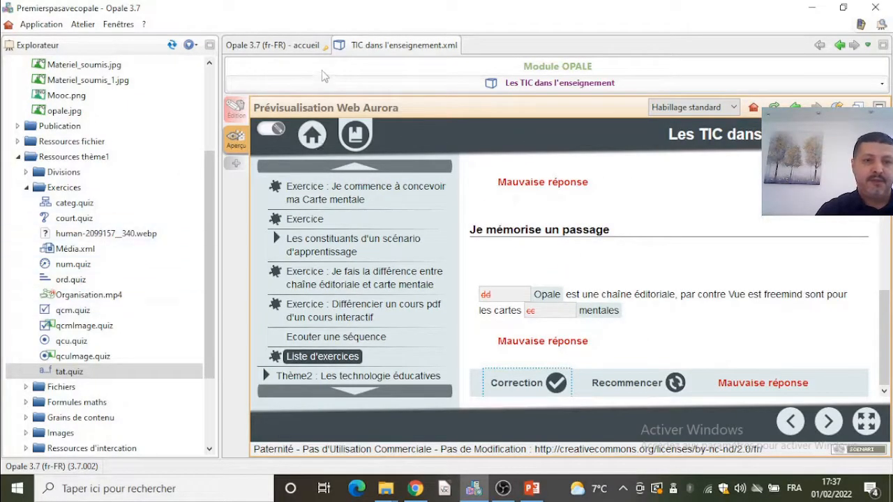
click(236, 109)
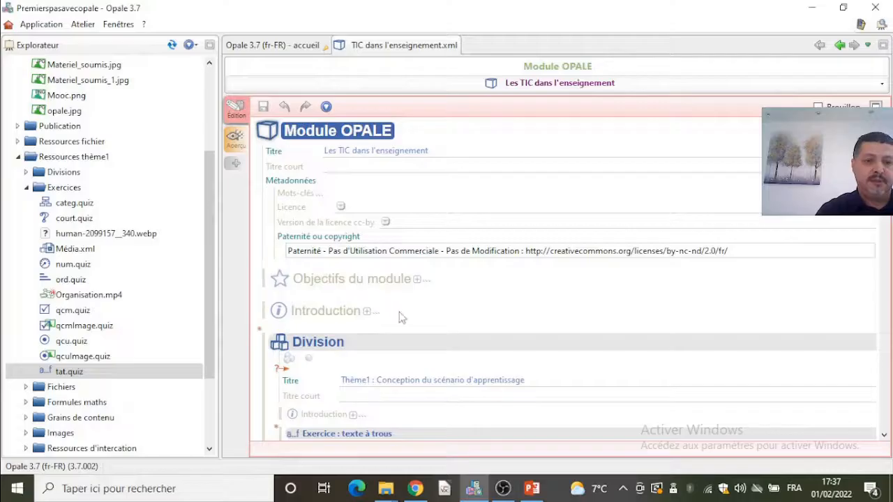
scroll(405, 318, down, 5)
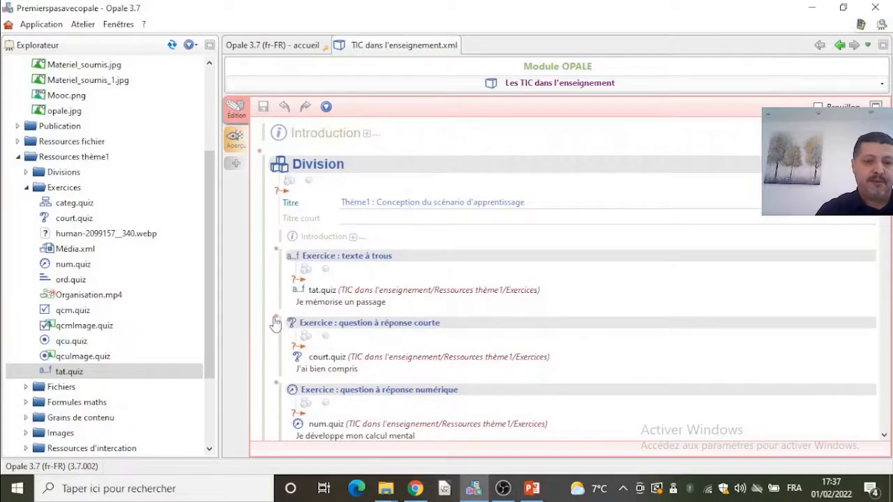
click(276, 321)
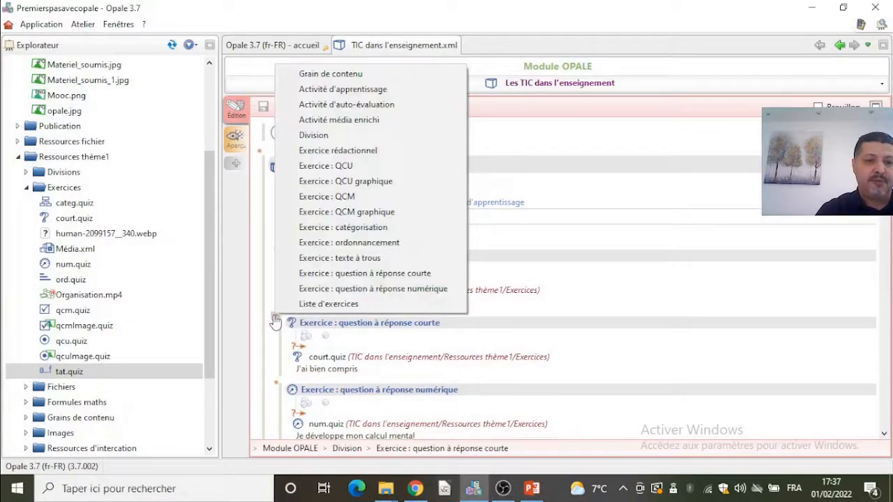
click(392, 88)
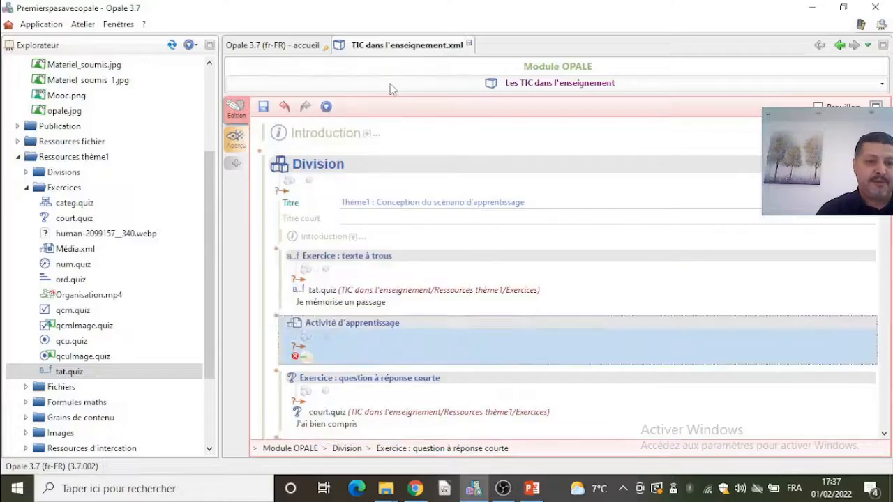
- Add internal content to the learning activity and insert an 'Exercice : QCM' into it
click(299, 355)
click(346, 356)
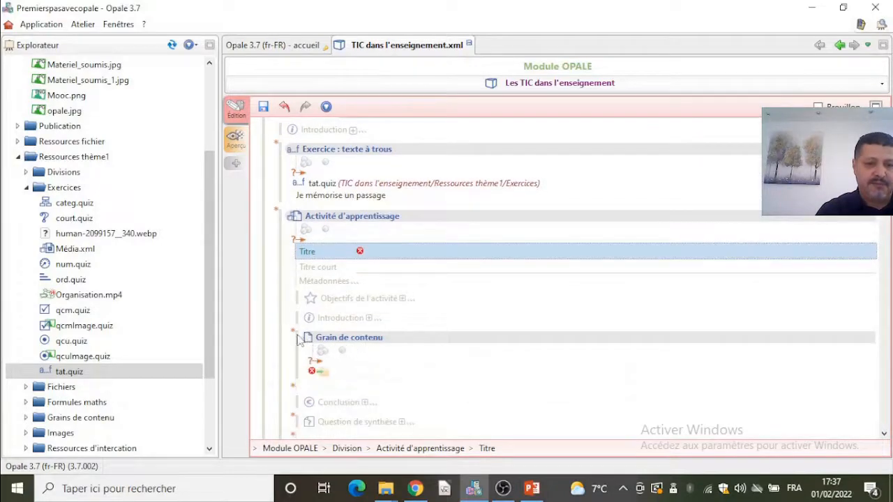
click(296, 338)
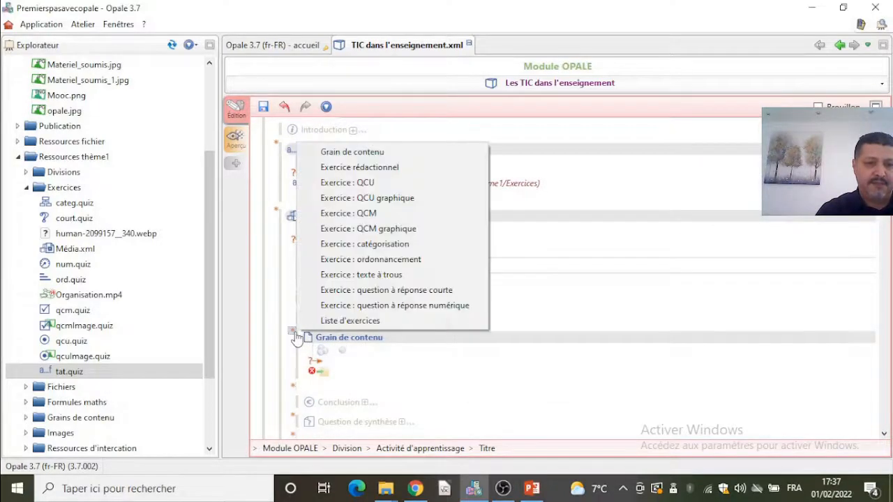
click(335, 211)
- Delete the empty content grain and place qcm.quiz in the learning activity's QCM exercise
click(323, 373)
click(329, 393)
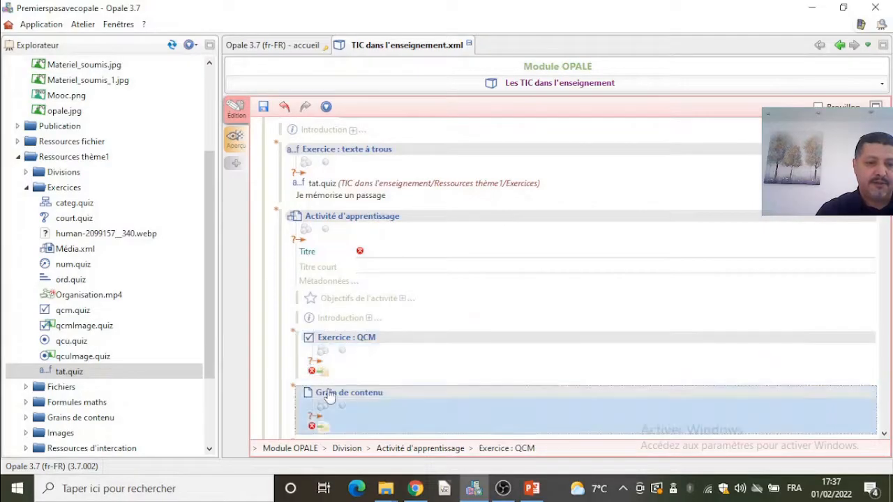
click(347, 381)
key(Delete)
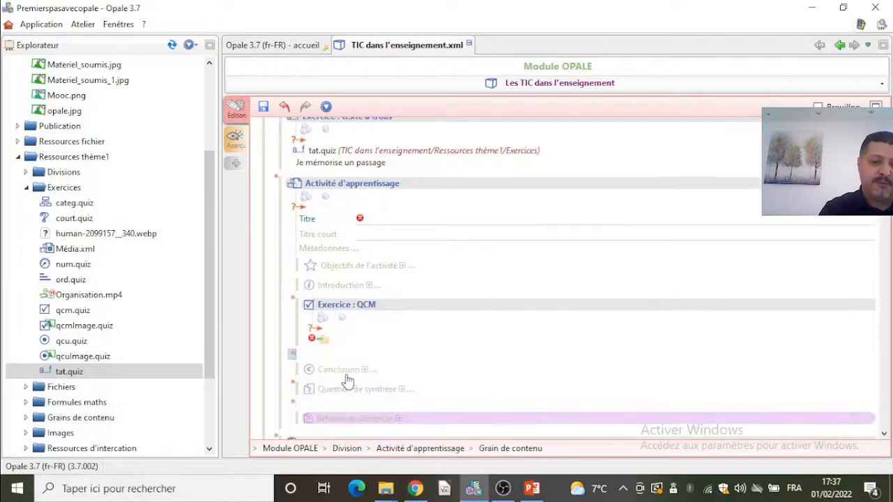
drag(74, 310, 316, 340)
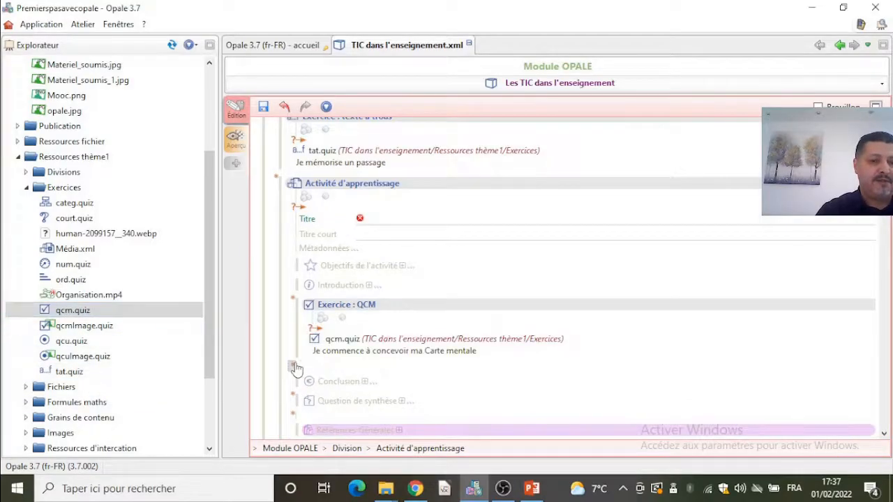
- Add an 'Exercice : ordonnancement' after the QCM holding ord.quiz, and save the module
click(293, 366)
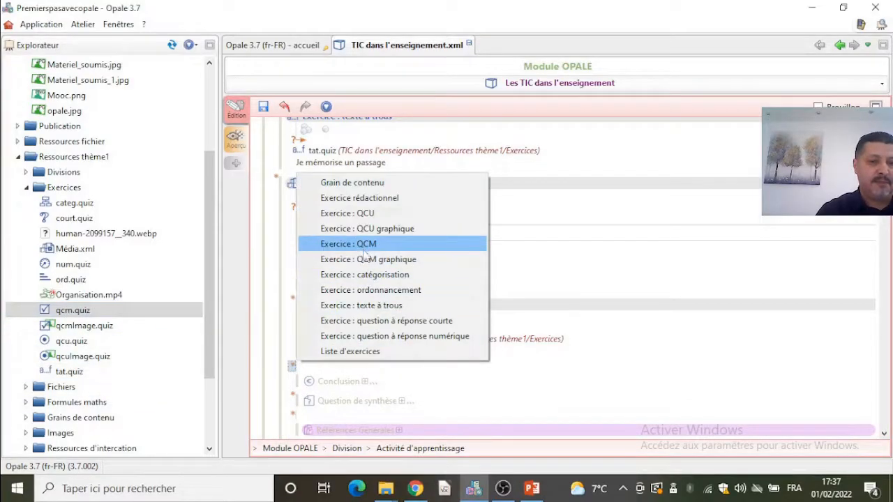
click(382, 291)
drag(91, 282, 313, 403)
click(262, 110)
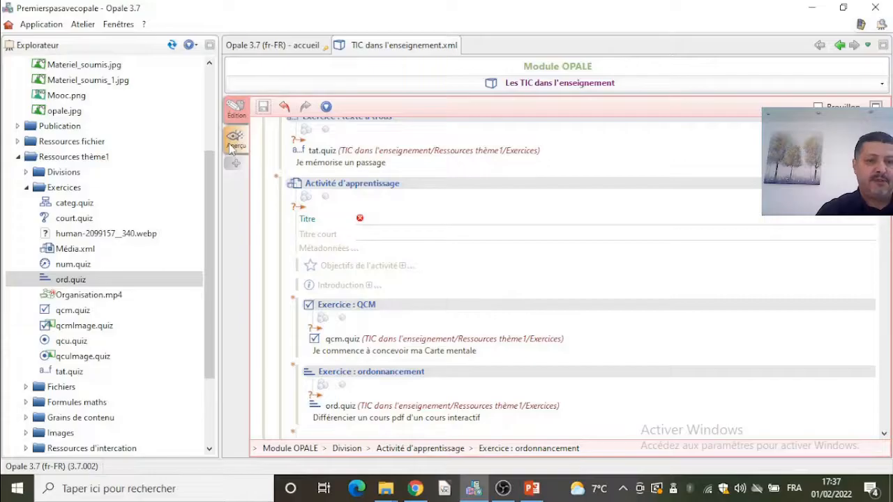
- Preview the module from the start and step through the exercises of the untitled learning activity
click(231, 147)
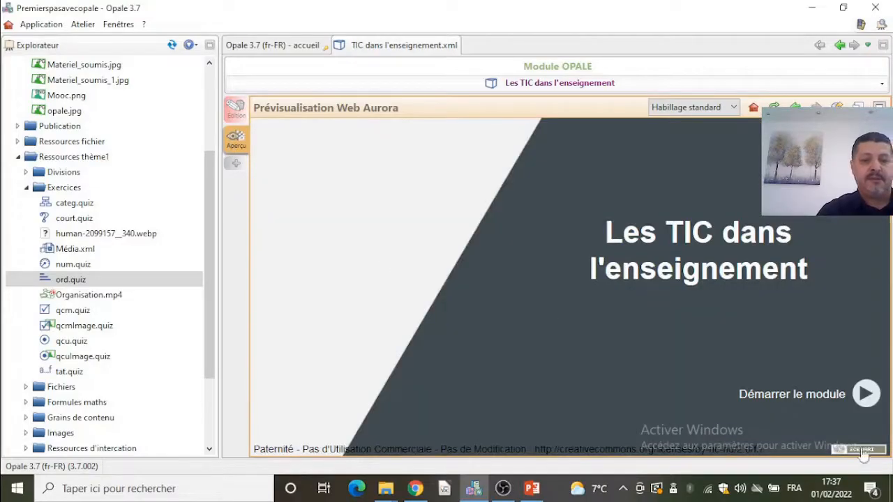
click(866, 395)
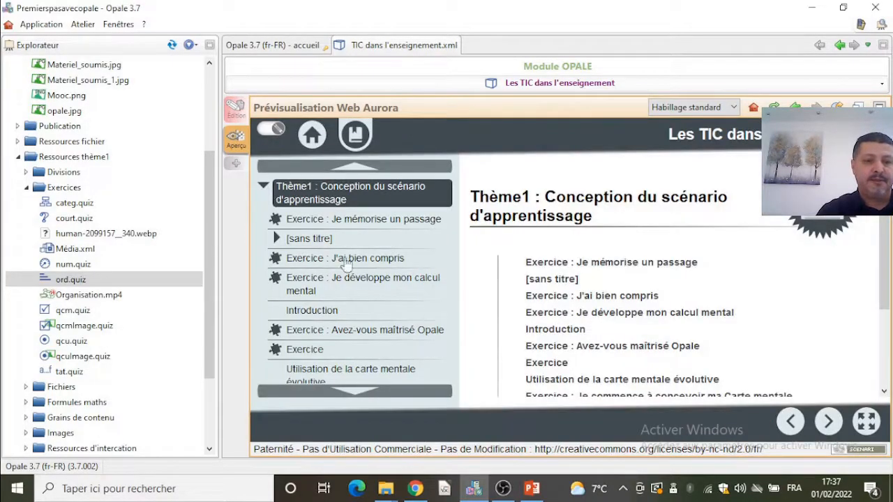
click(304, 222)
click(307, 239)
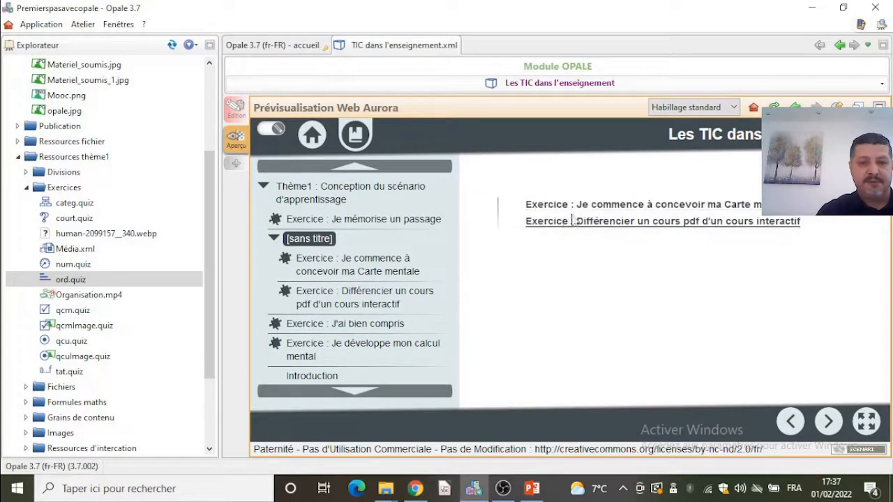
click(830, 422)
scroll(631, 329, down, 2)
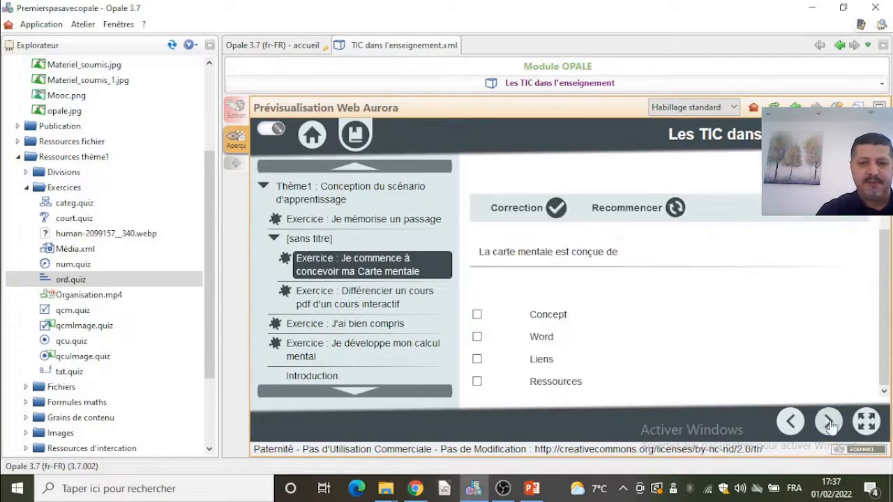
click(829, 421)
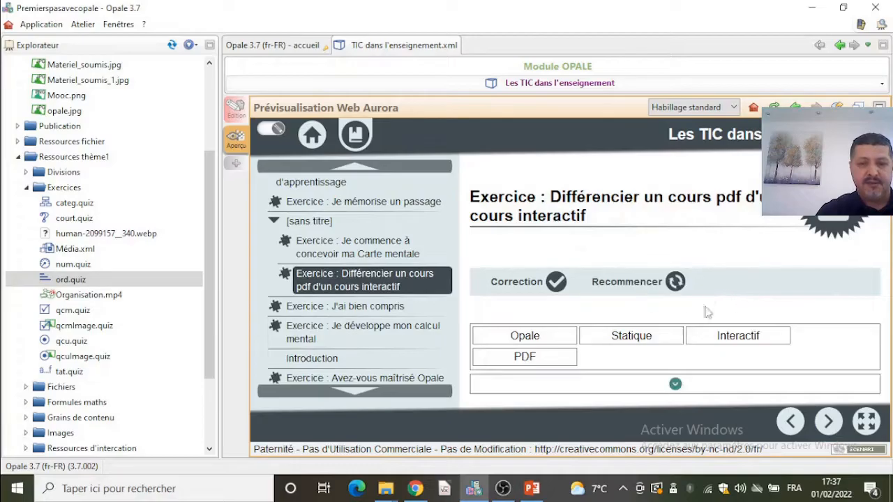
click(829, 420)
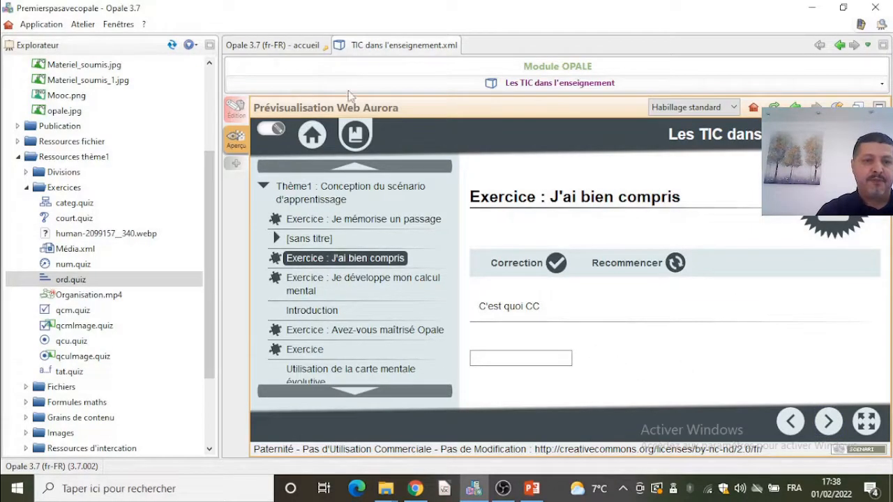
- Return to editing and set the learning activity's title to 'test'
click(233, 117)
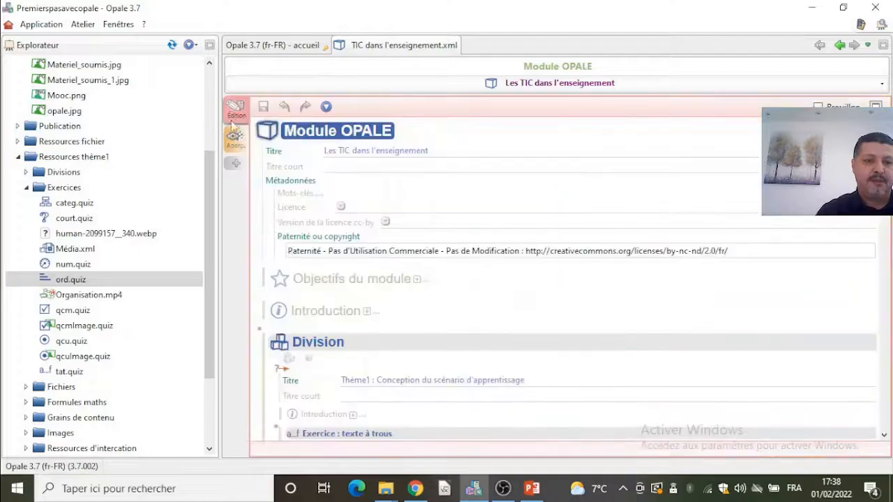
scroll(328, 328, down, 3)
scroll(328, 333, down, 2)
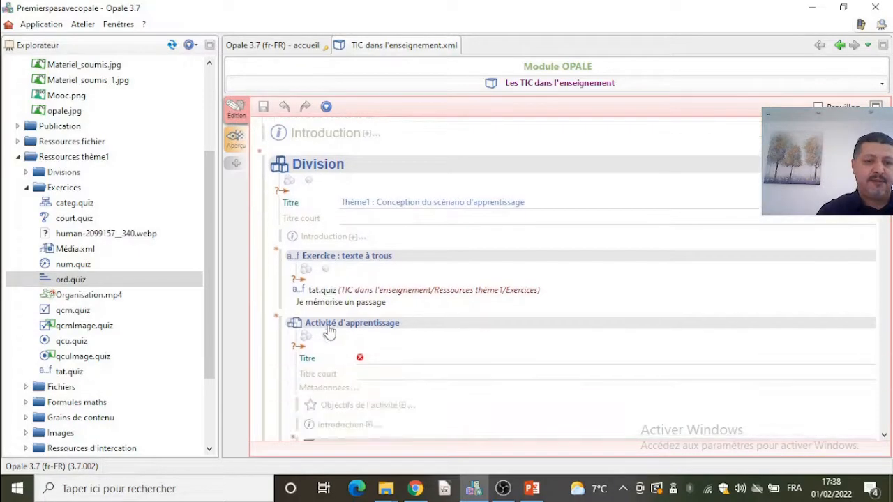
click(277, 318)
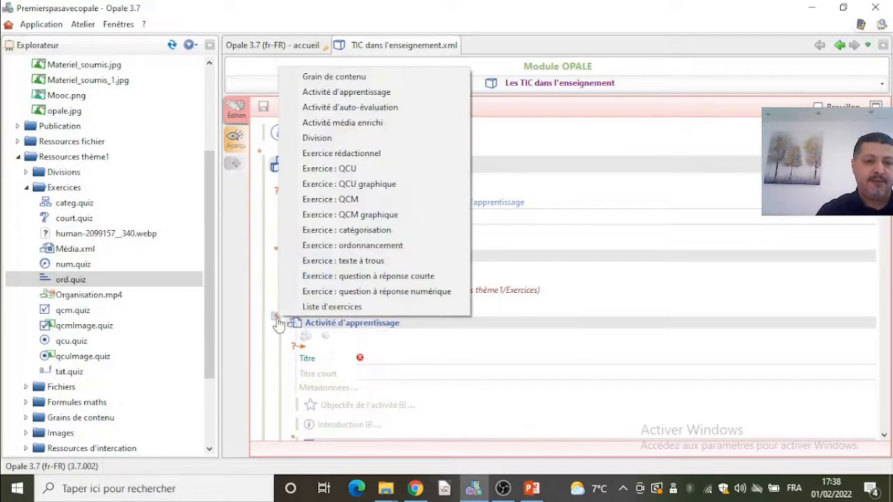
click(393, 355)
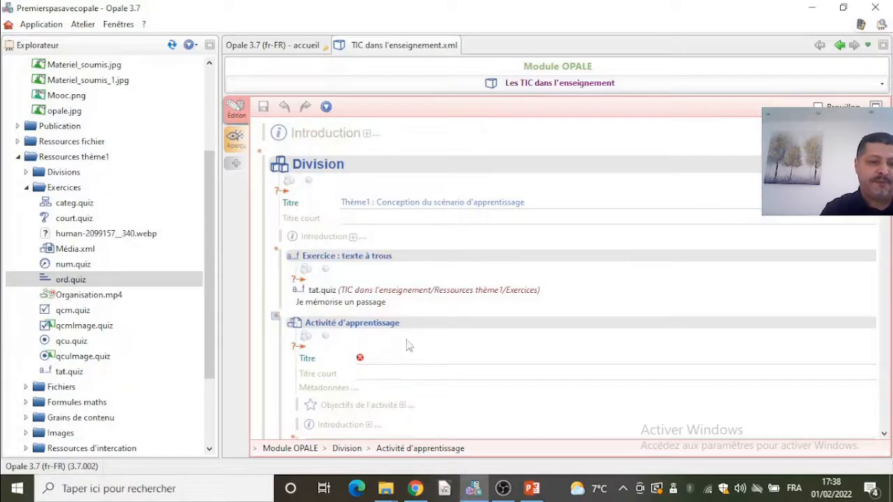
click(403, 358)
text(test)
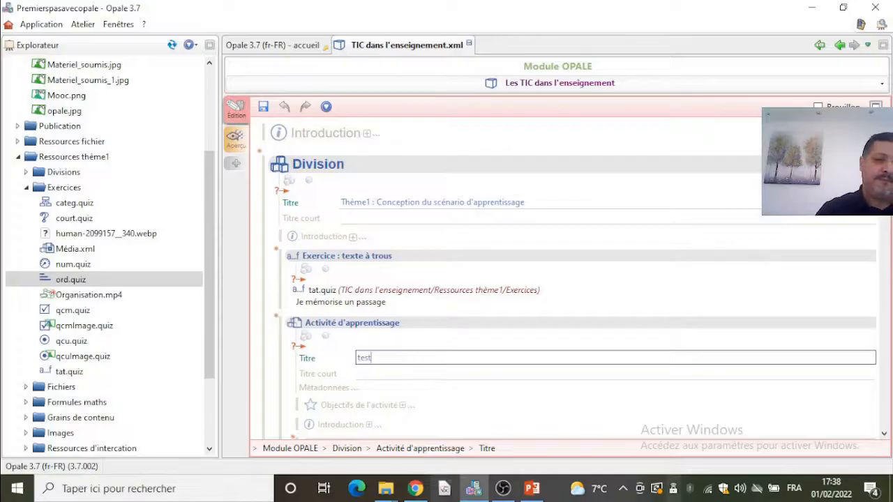
- Insert an 'Activité d'auto-évaluation' before the 'test' activity and add an exercise slot inside it
click(276, 319)
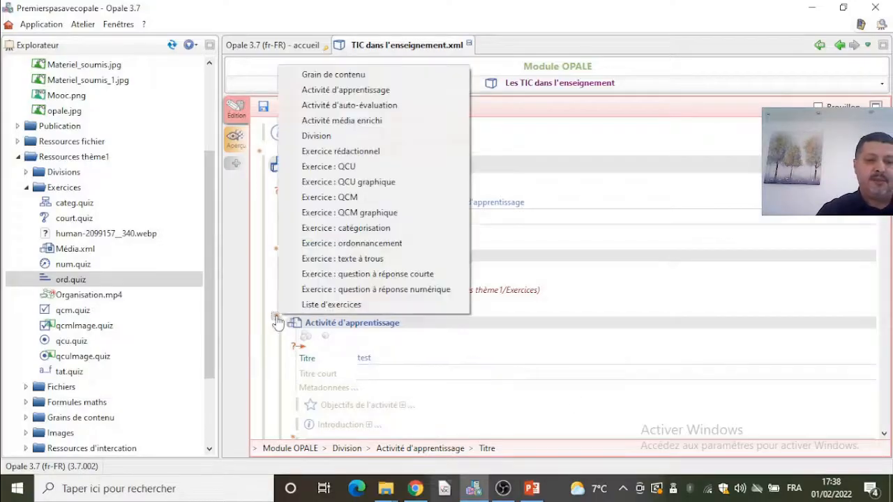
click(372, 108)
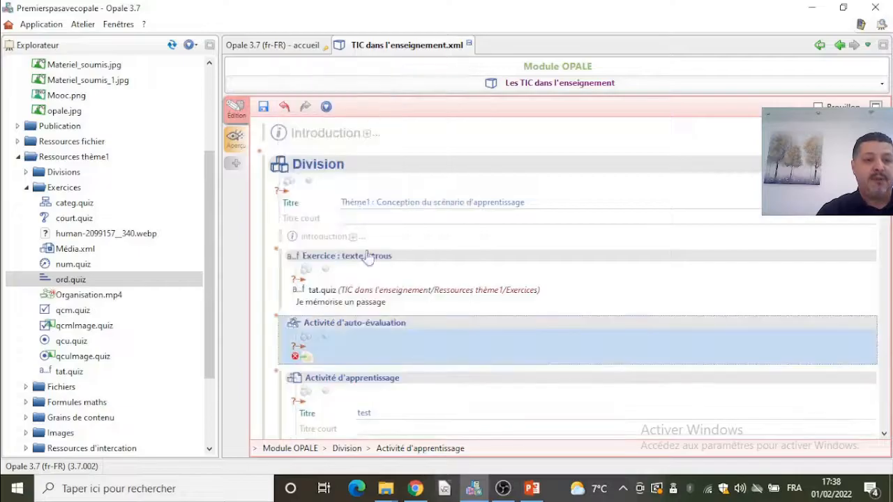
click(304, 353)
click(405, 355)
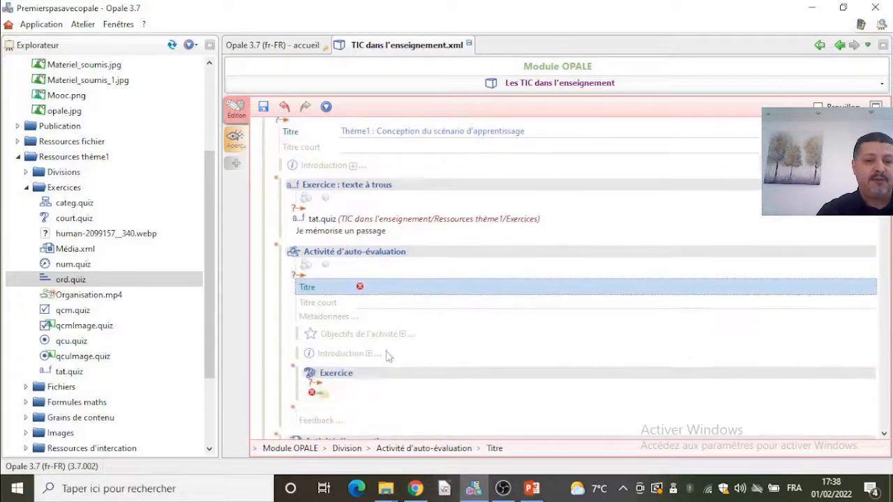
click(317, 392)
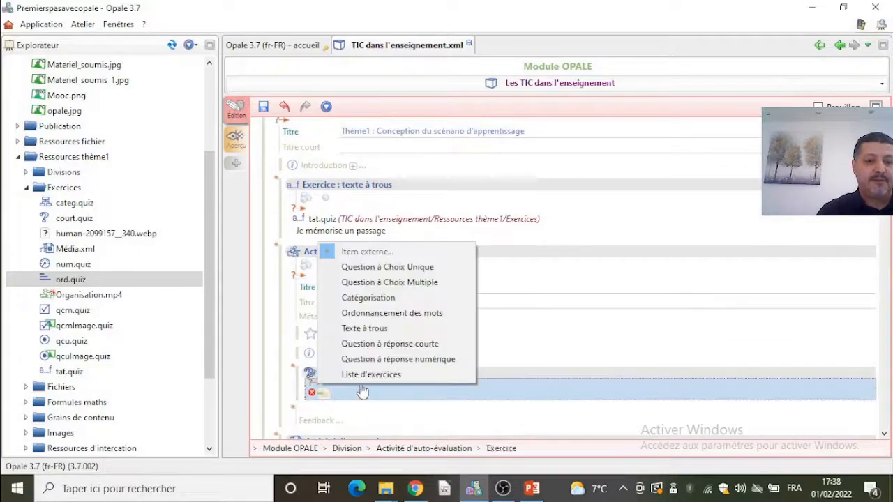
click(317, 388)
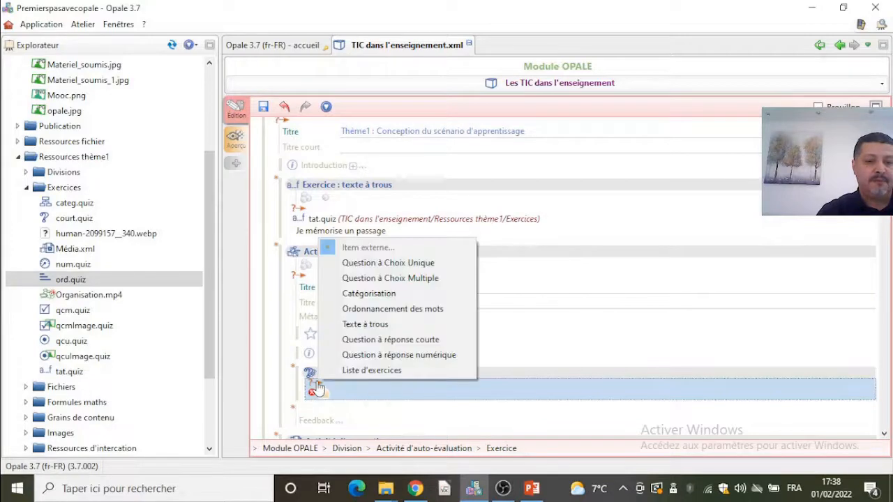
click(440, 325)
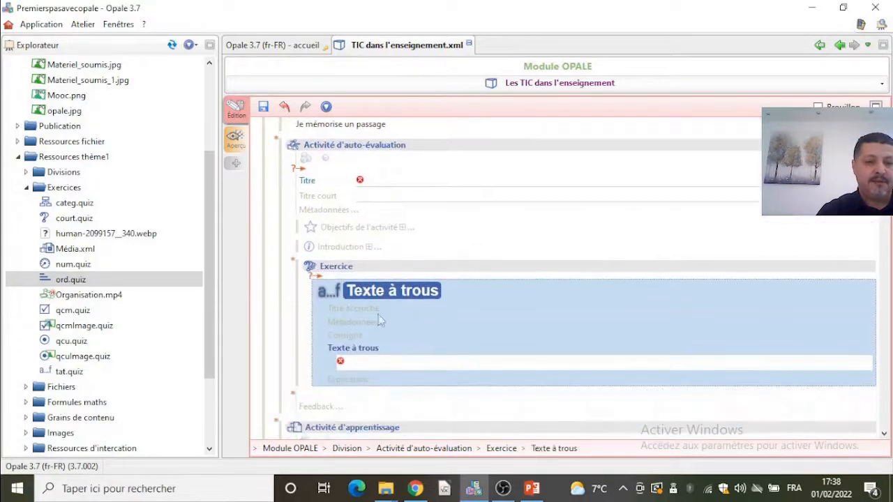
click(340, 272)
key(Delete)
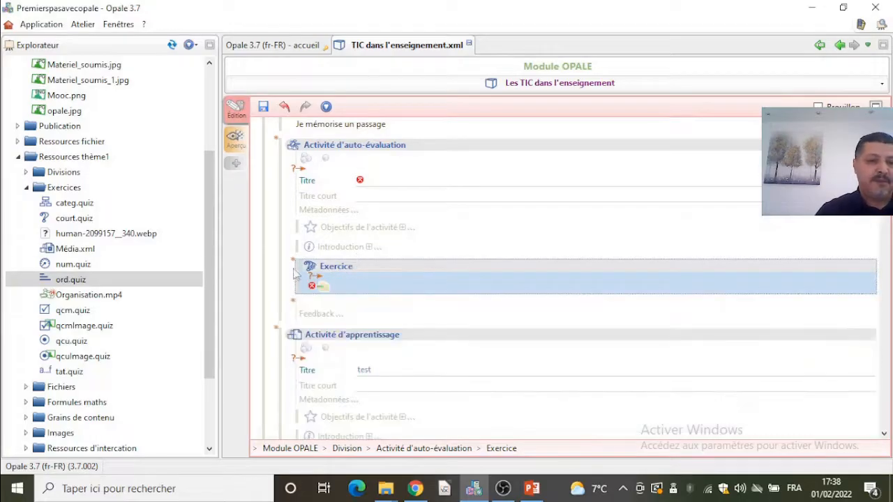
- Fill the self-assessment activity's exercise slots with num.quiz, ord.quiz and qcm.quiz, adding a new slot for each
drag(104, 267, 320, 291)
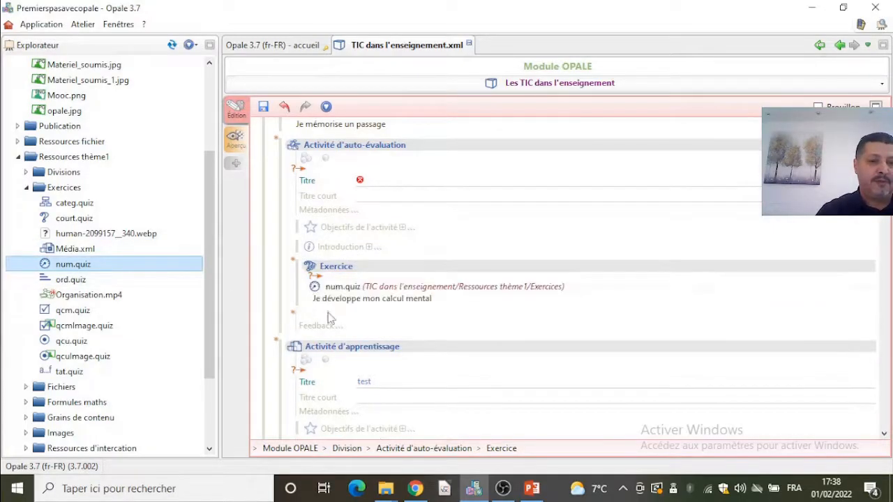
click(293, 313)
click(328, 320)
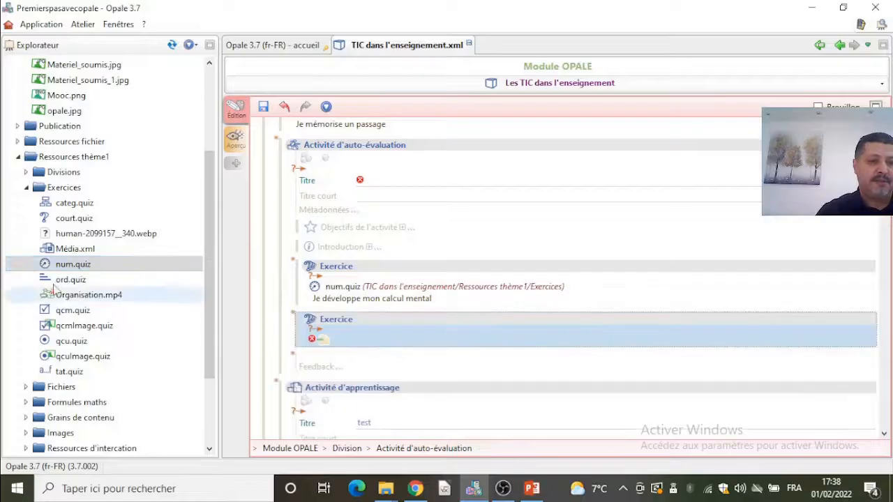
click(83, 281)
drag(89, 287, 315, 341)
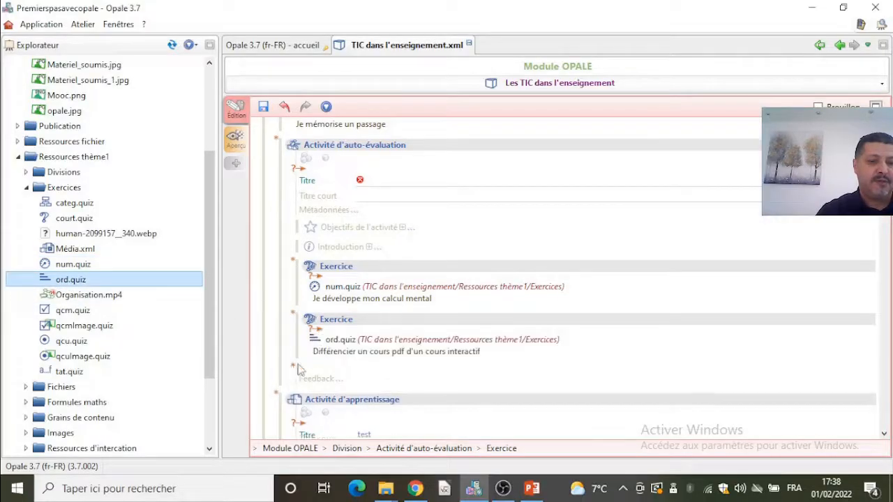
click(293, 367)
click(325, 379)
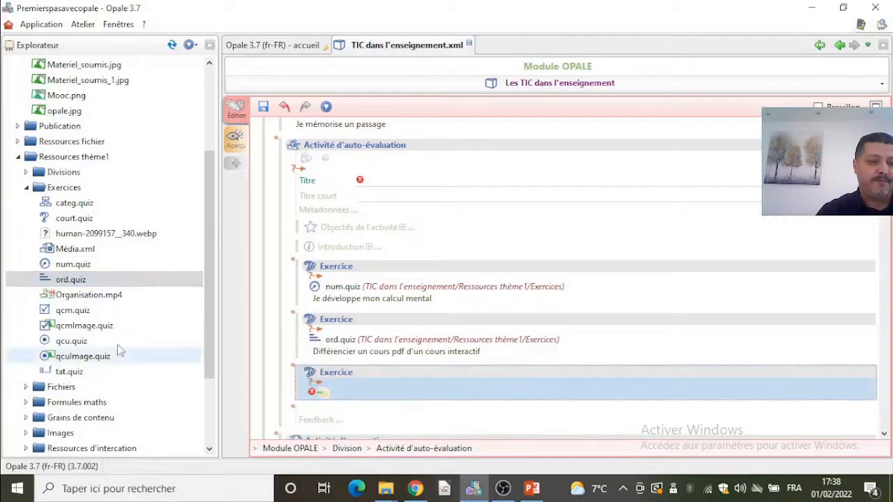
drag(88, 310, 328, 401)
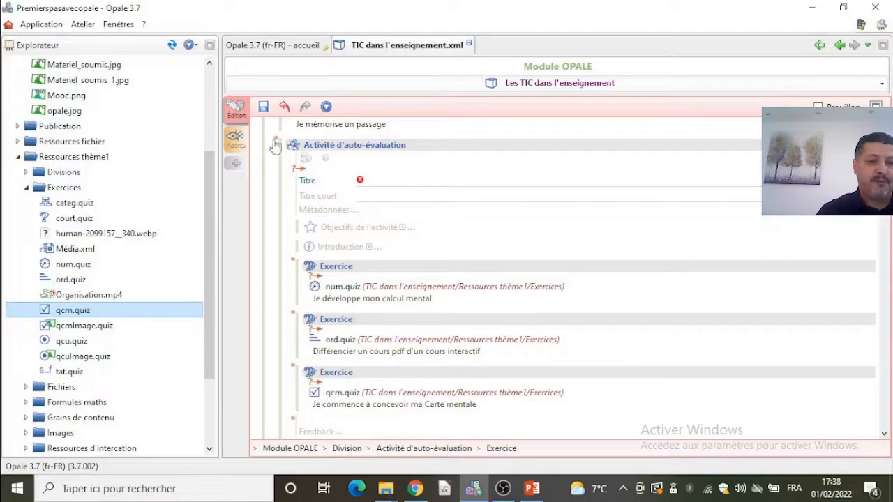
- Set the self-assessment activity's title to 'test1' and save the module
click(379, 180)
text(test)
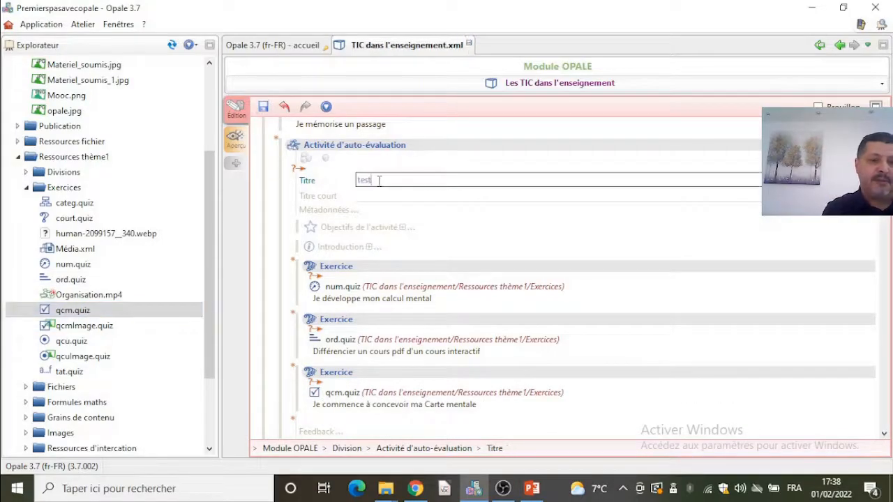
click(263, 106)
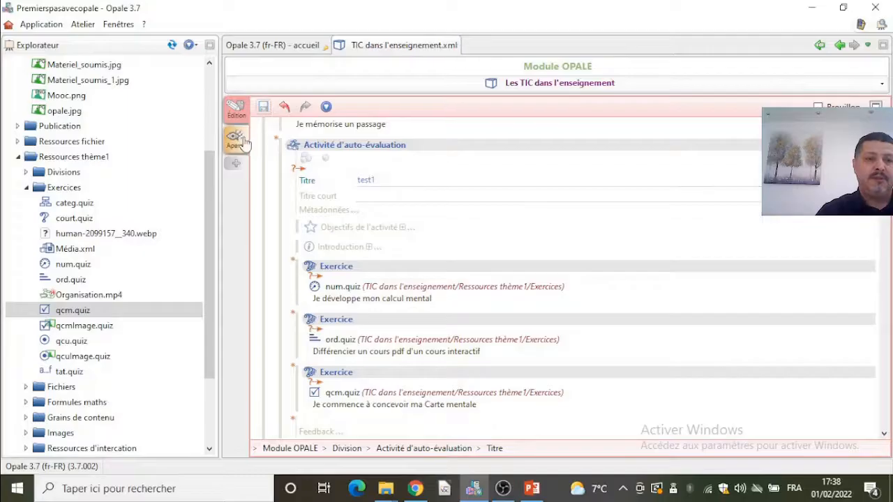
- Open the web preview, start the module and enter the 'test1' self-assessment
click(236, 139)
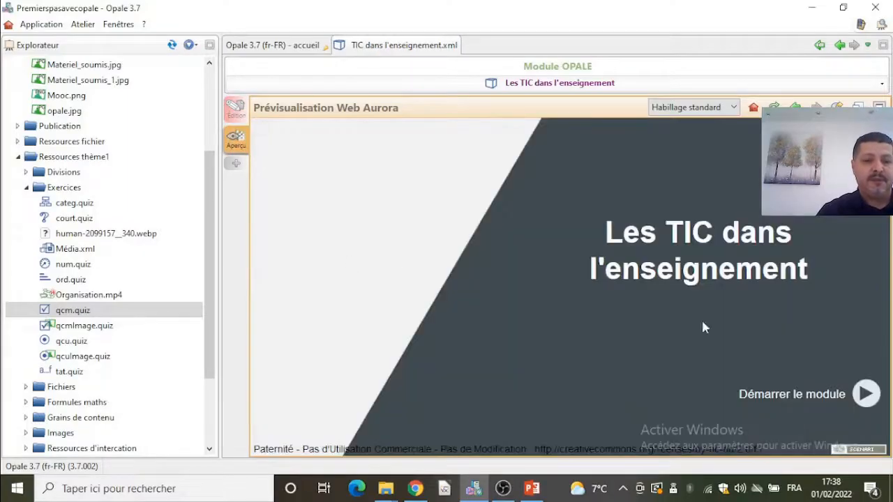
click(864, 394)
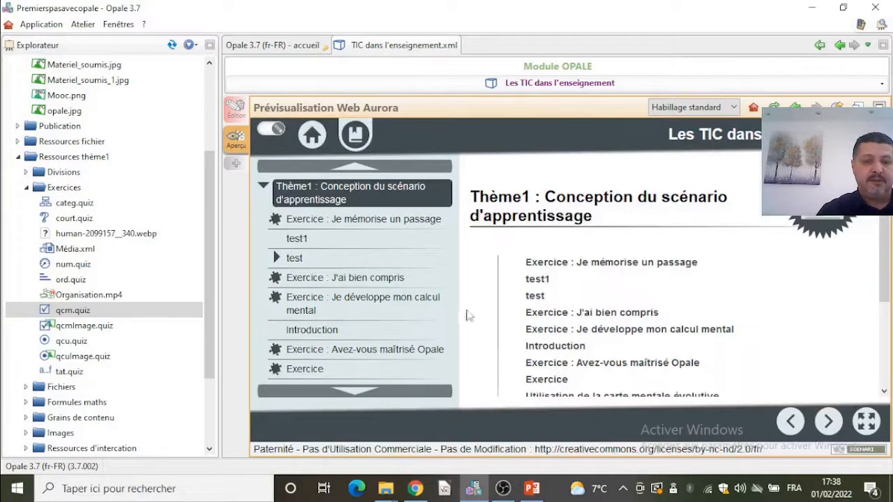
click(297, 239)
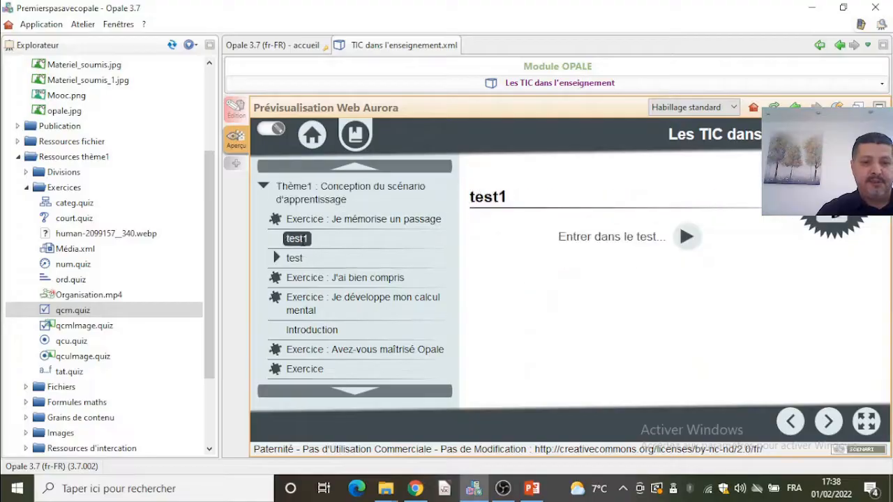
click(688, 238)
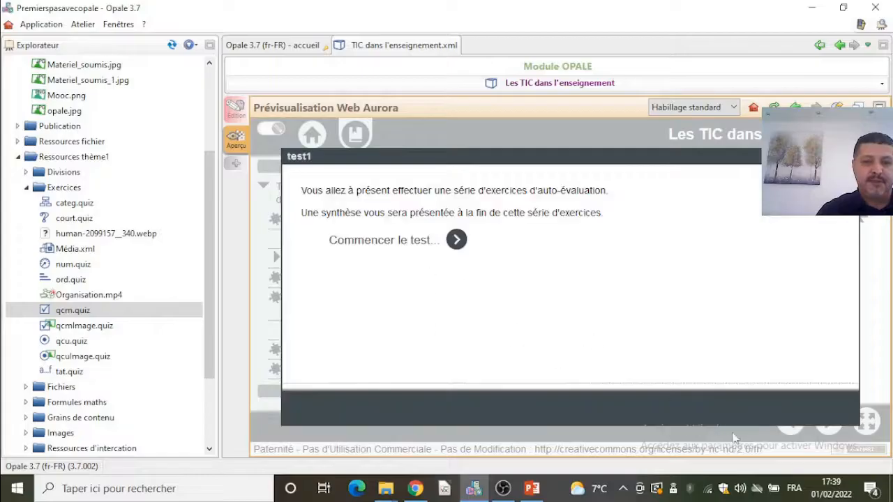
- Start the test and answer 1.66 to the mental calculation exercise before moving on
click(388, 249)
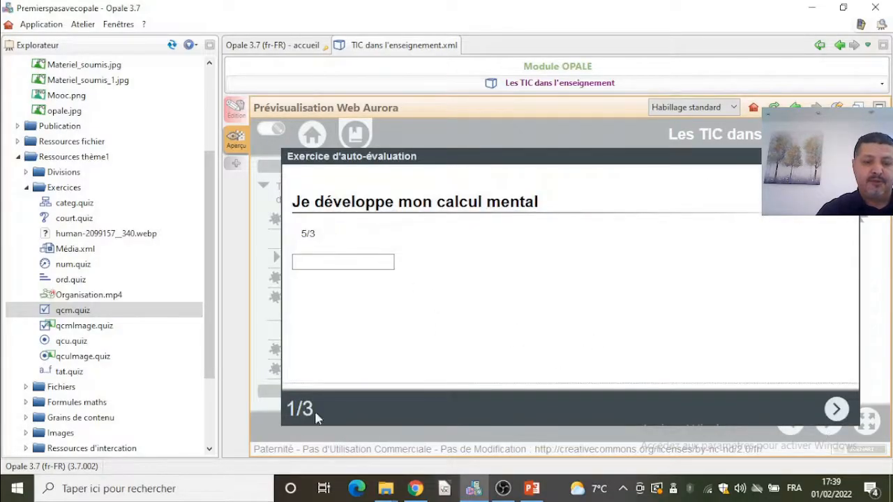
click(323, 266)
text(1.66)
click(836, 408)
- Pass through the ordering exercise and tick 'Word' in the mind-map question, then continue
drag(441, 239, 461, 275)
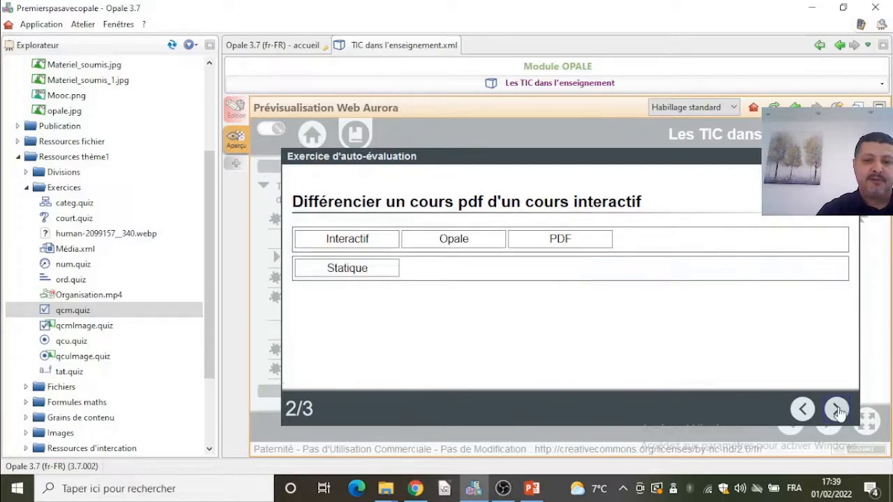
click(838, 410)
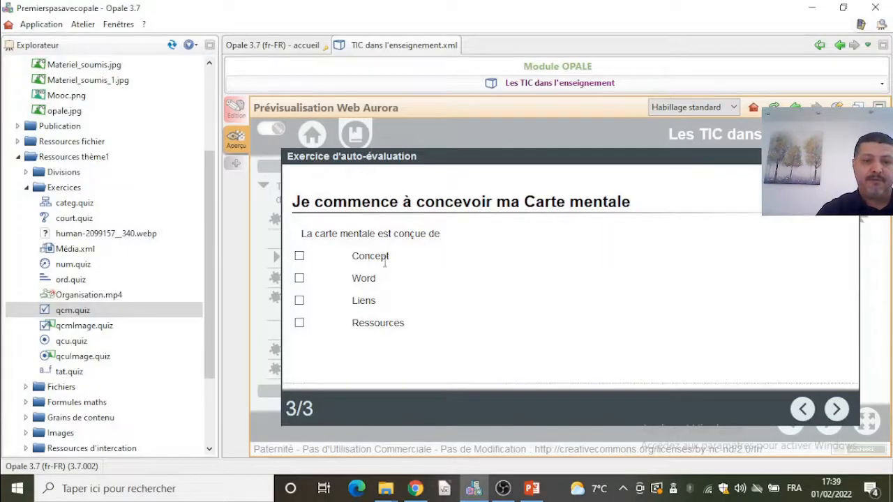
click(299, 279)
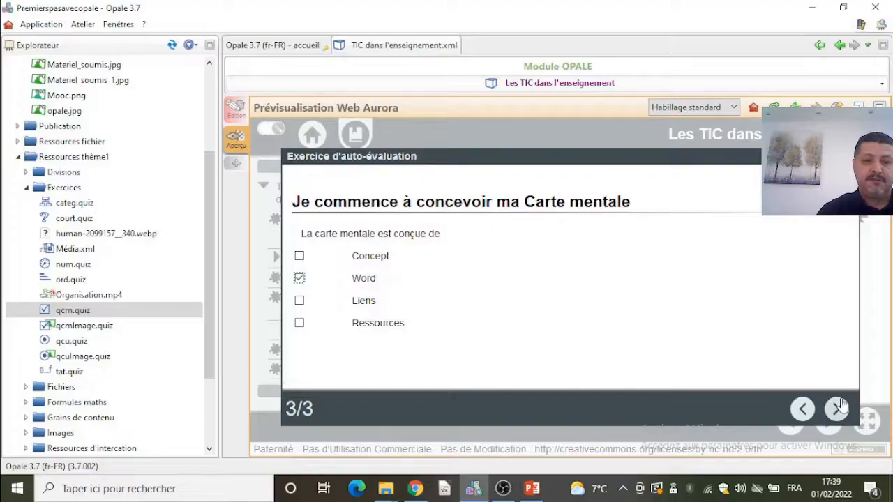
click(837, 409)
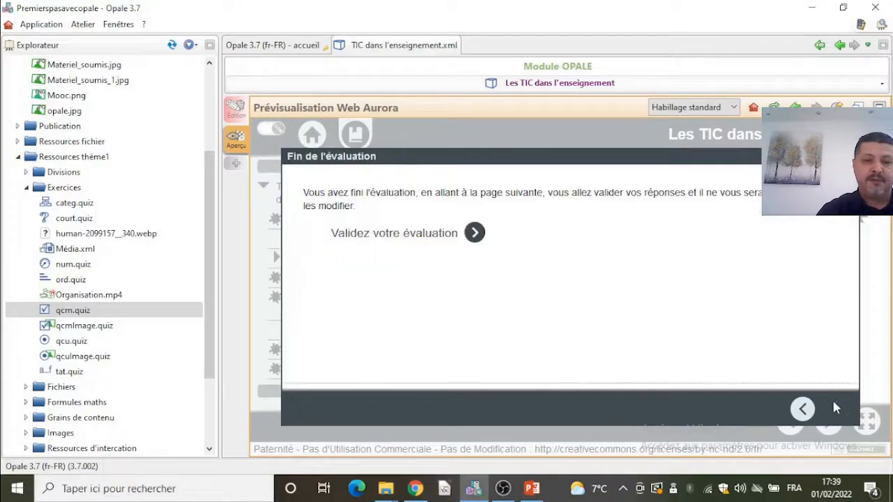
- Validate the evaluation and quit the test from the results page
click(402, 240)
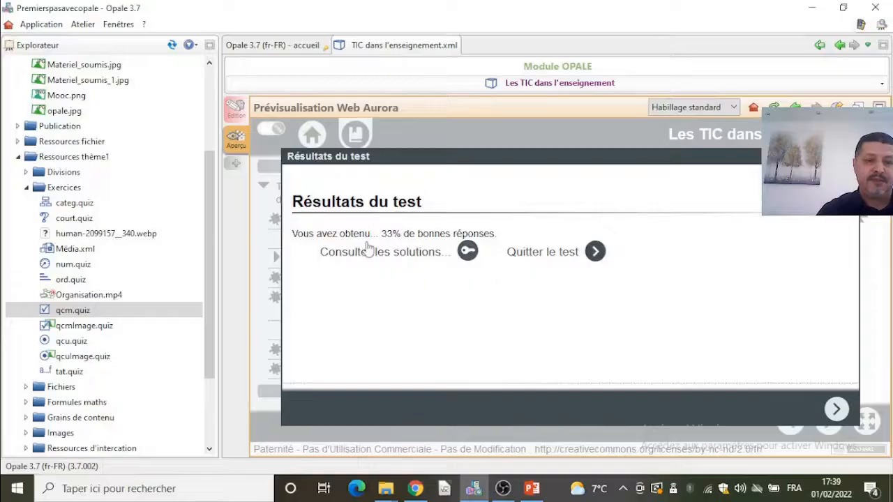
click(514, 252)
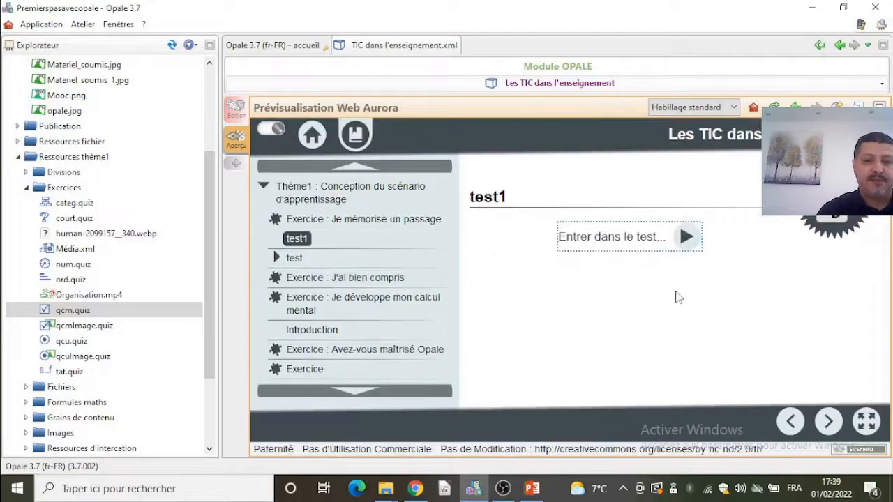